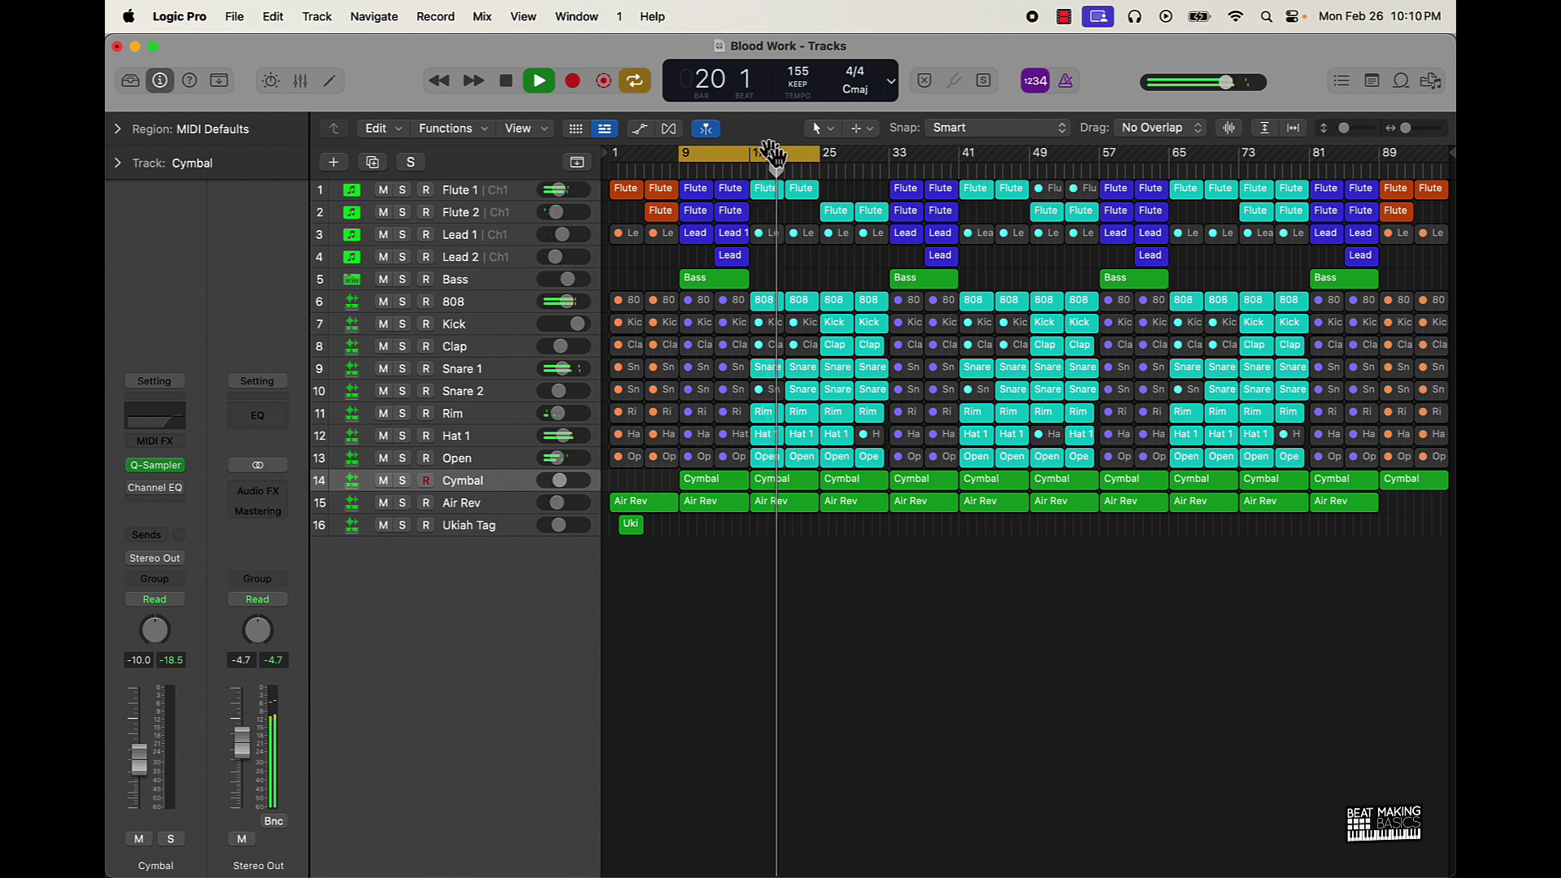
# - Play the beat on to bar 33 with cycling off, and examine the channel levels and effects in the mixer
pyautogui.press('c')
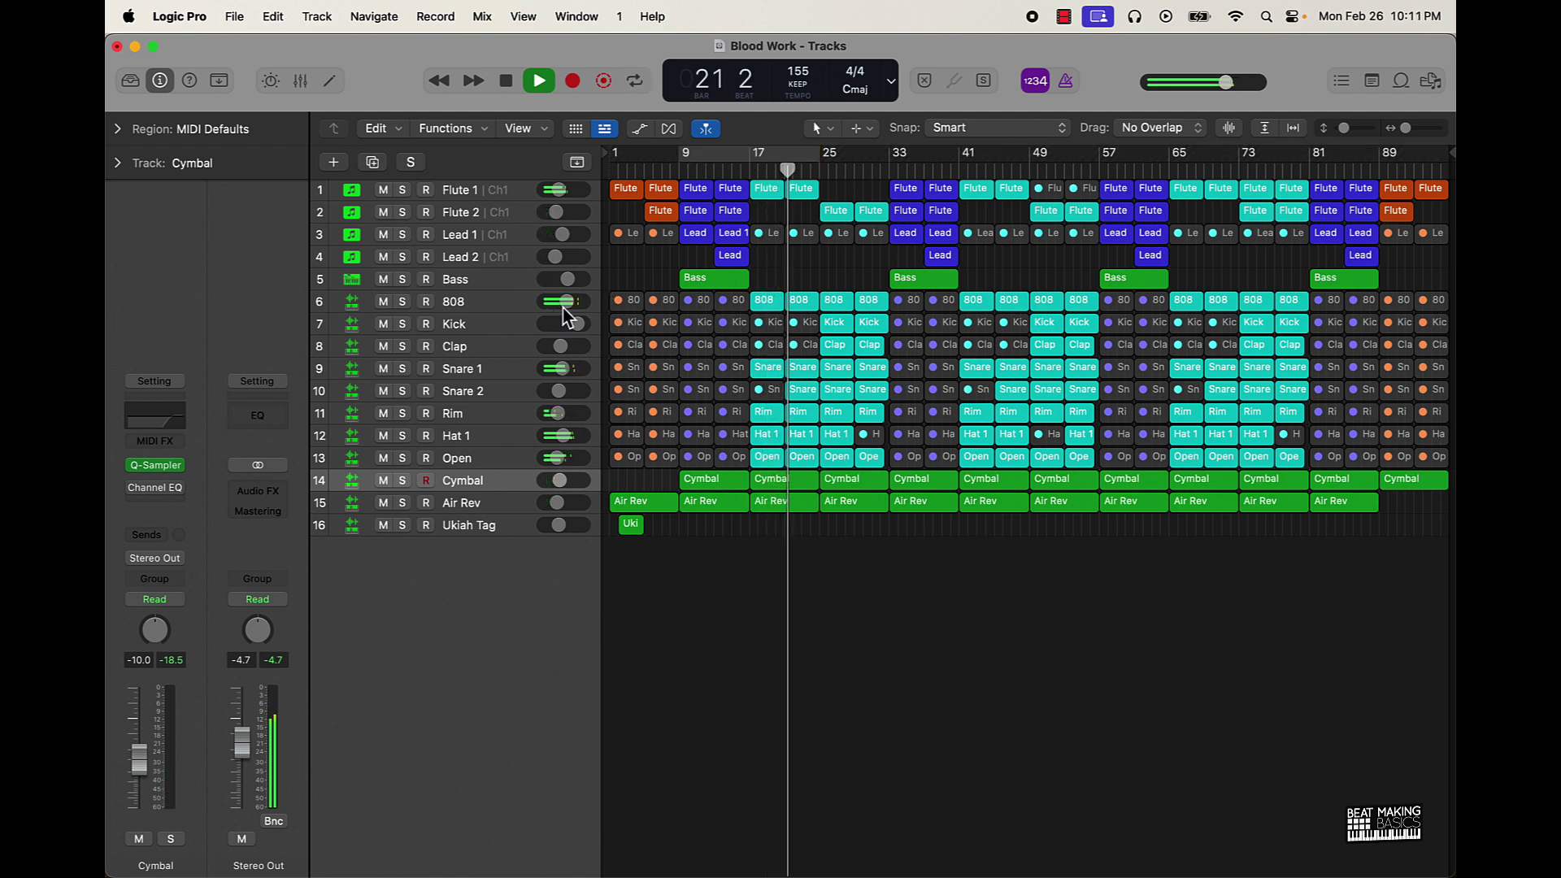
pyautogui.moveTo(579, 299)
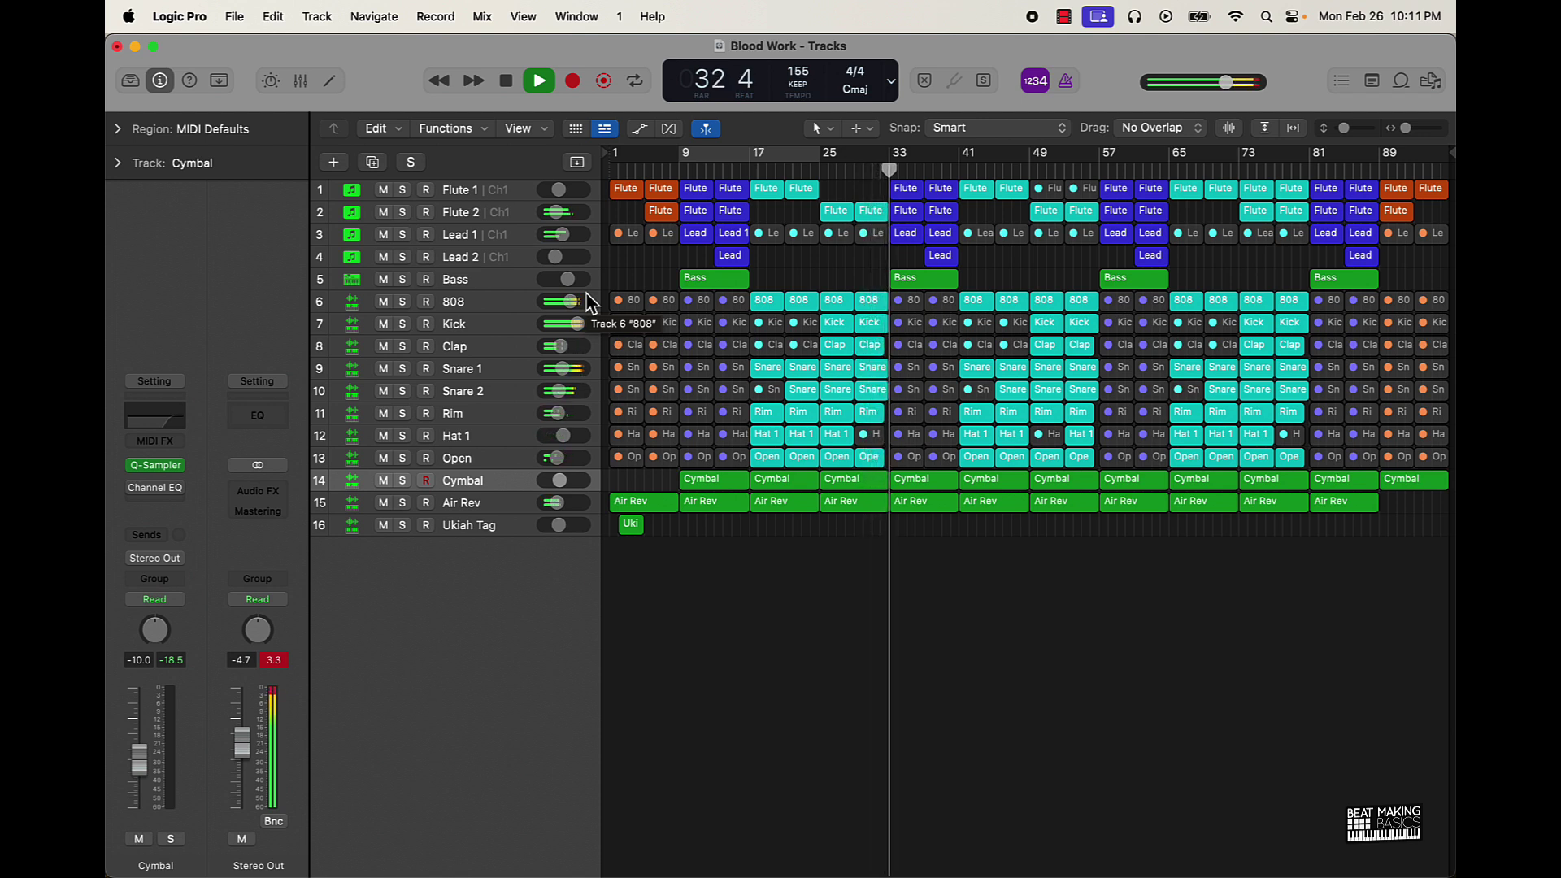
pyautogui.press('space')
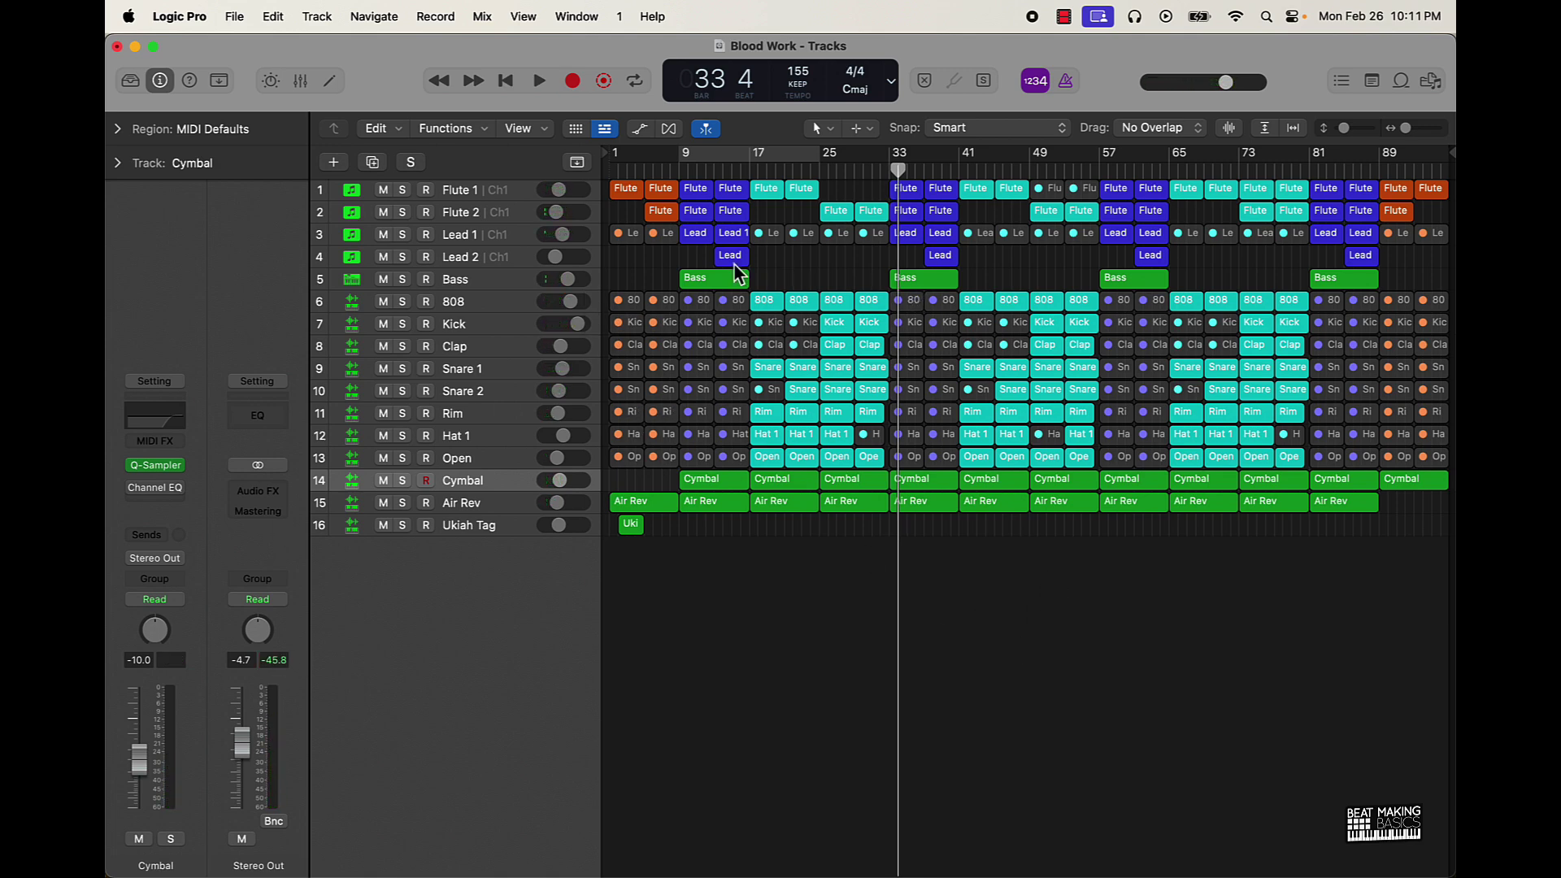
pyautogui.click(300, 81)
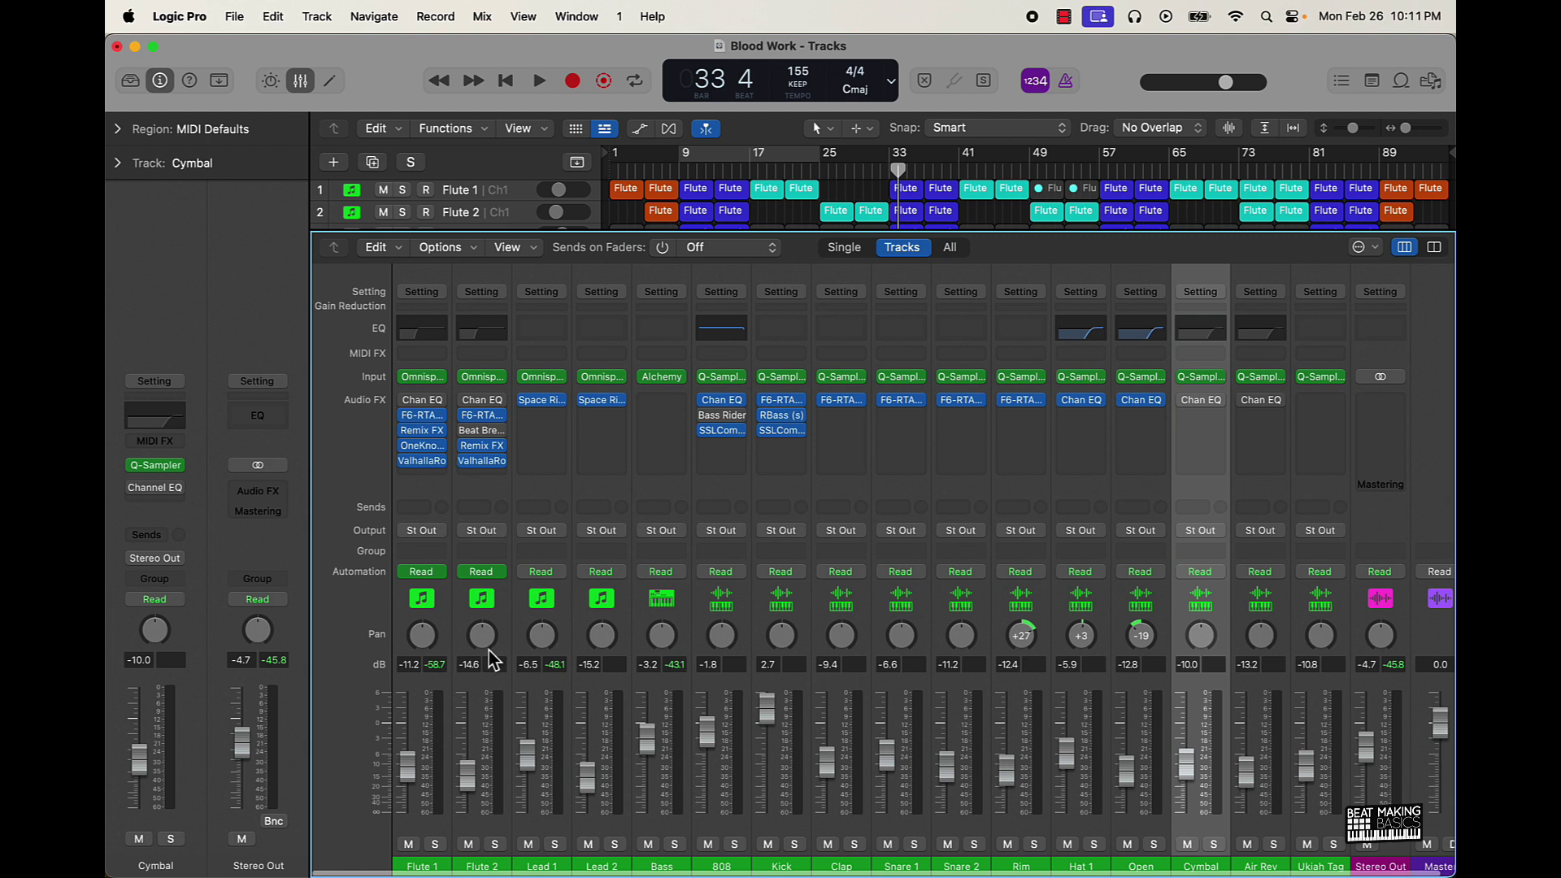
pyautogui.hscroll(-3, 487, 646)
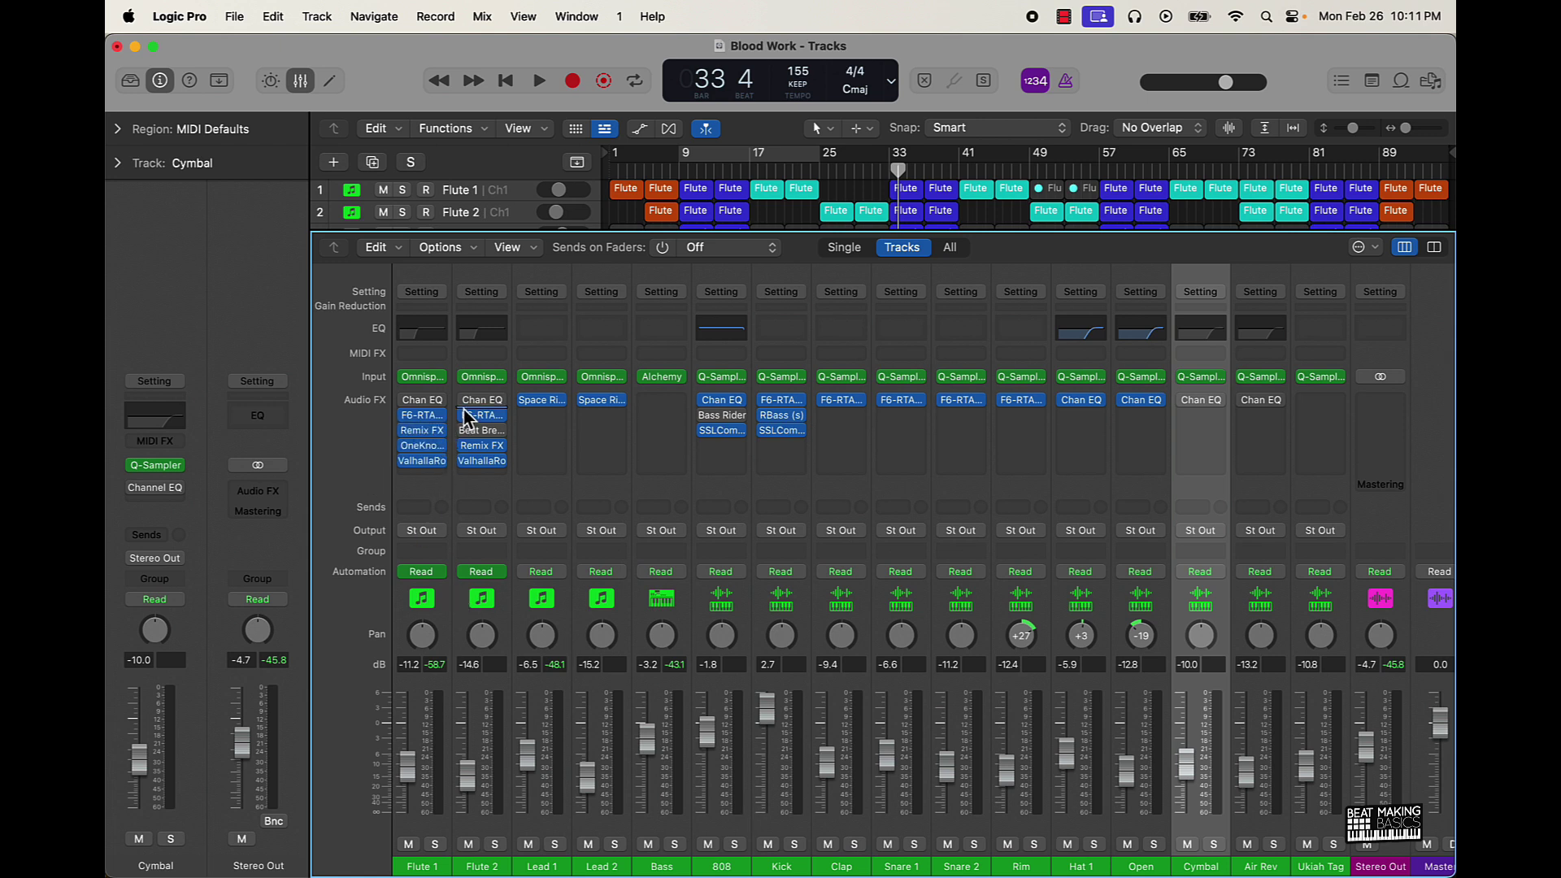
pyautogui.hscroll(2, 498, 488)
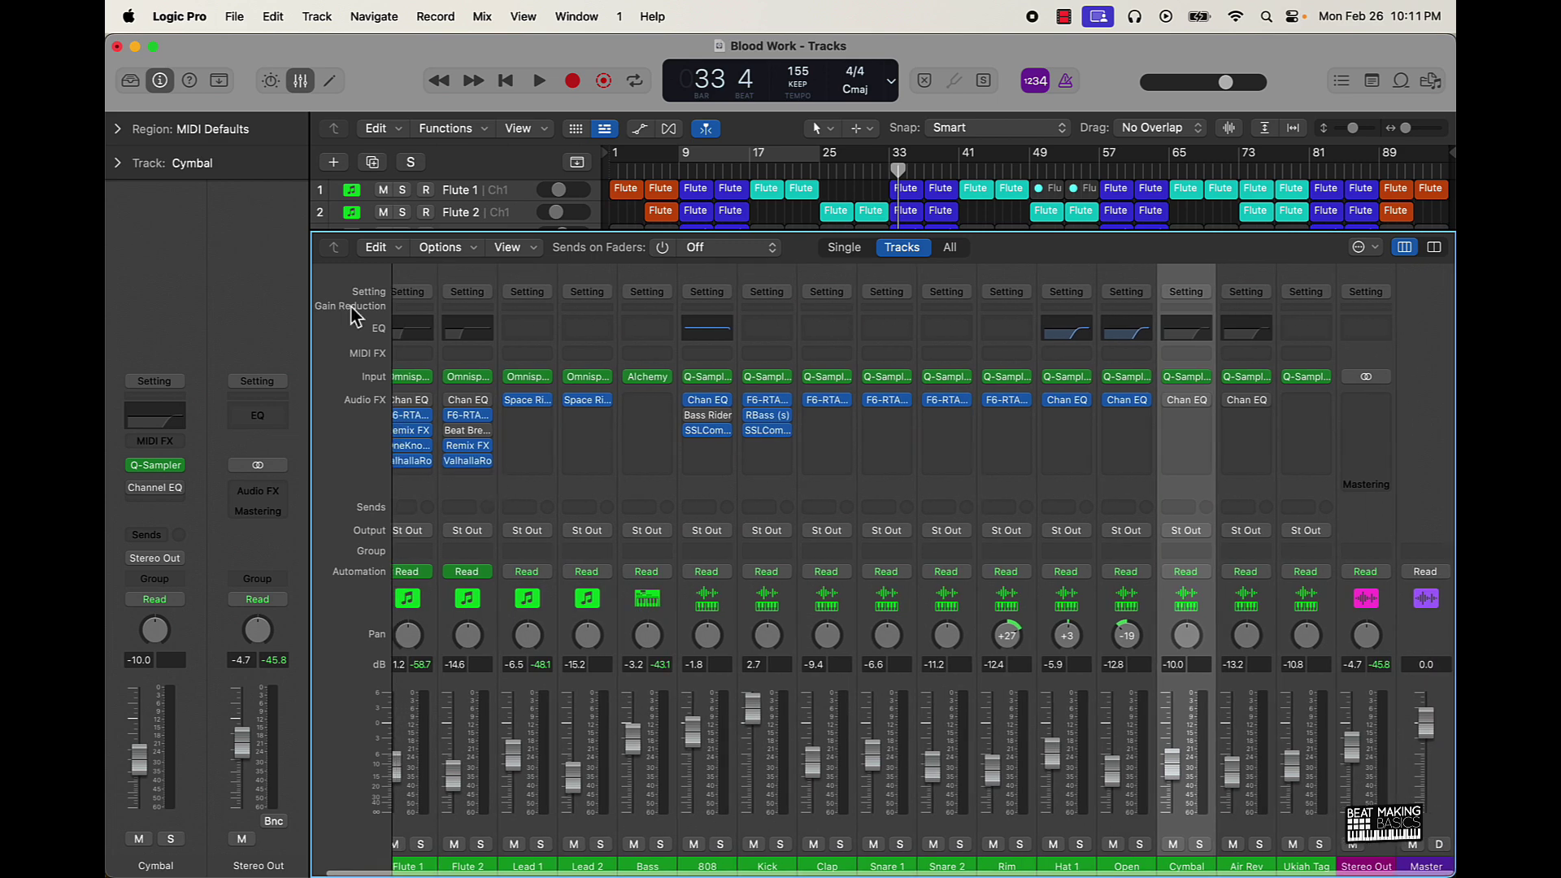
pyautogui.click(311, 82)
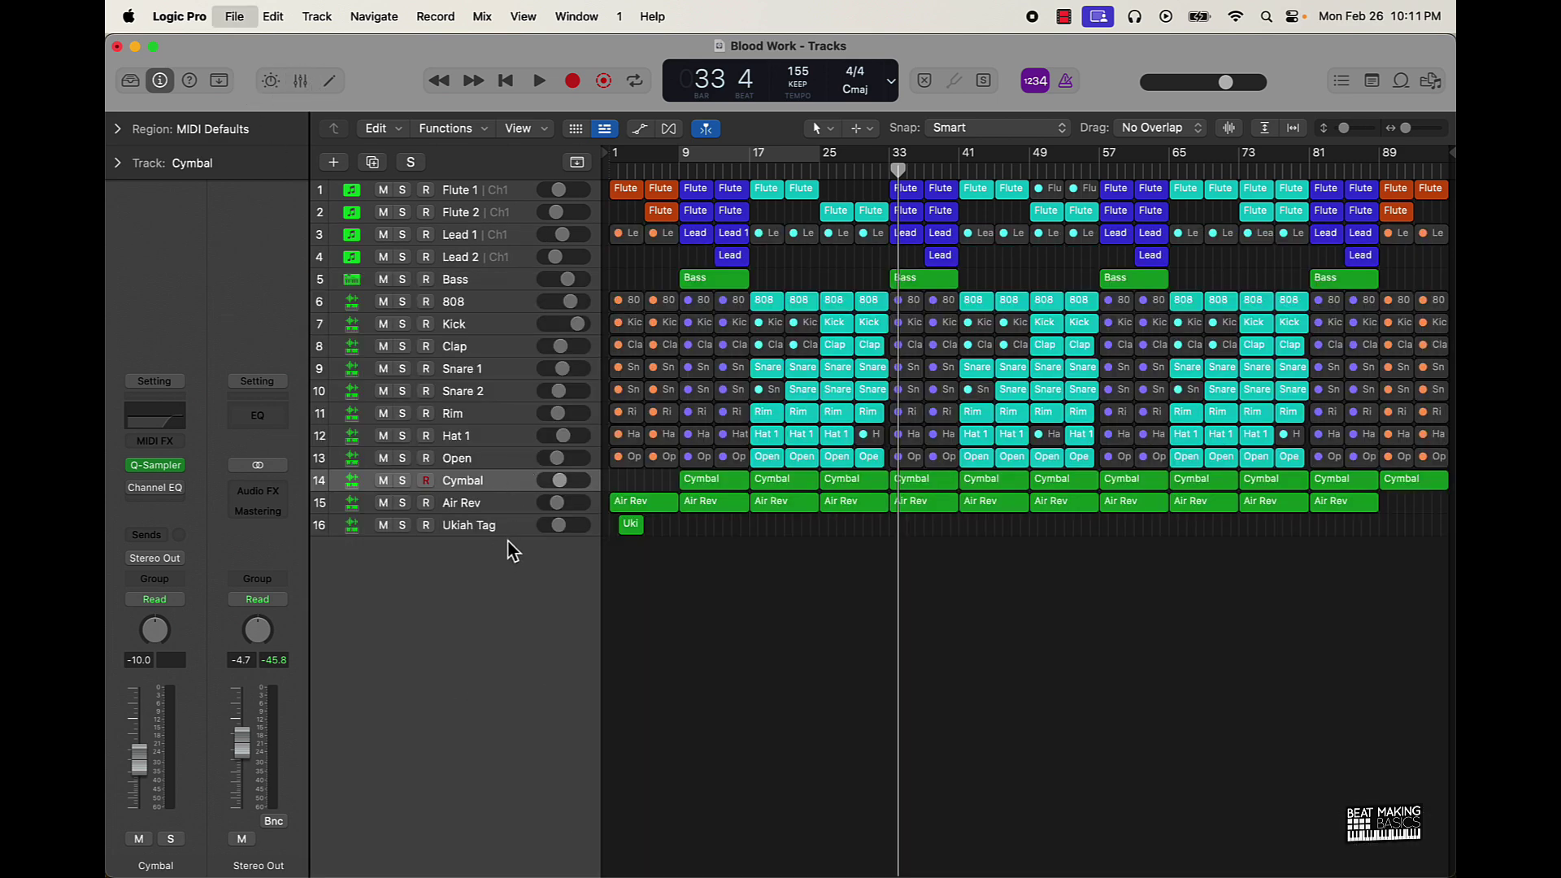
# - Save a copy of the project as Blood Work2 and return the playhead to bar 1
pyautogui.press('super+shift+s')
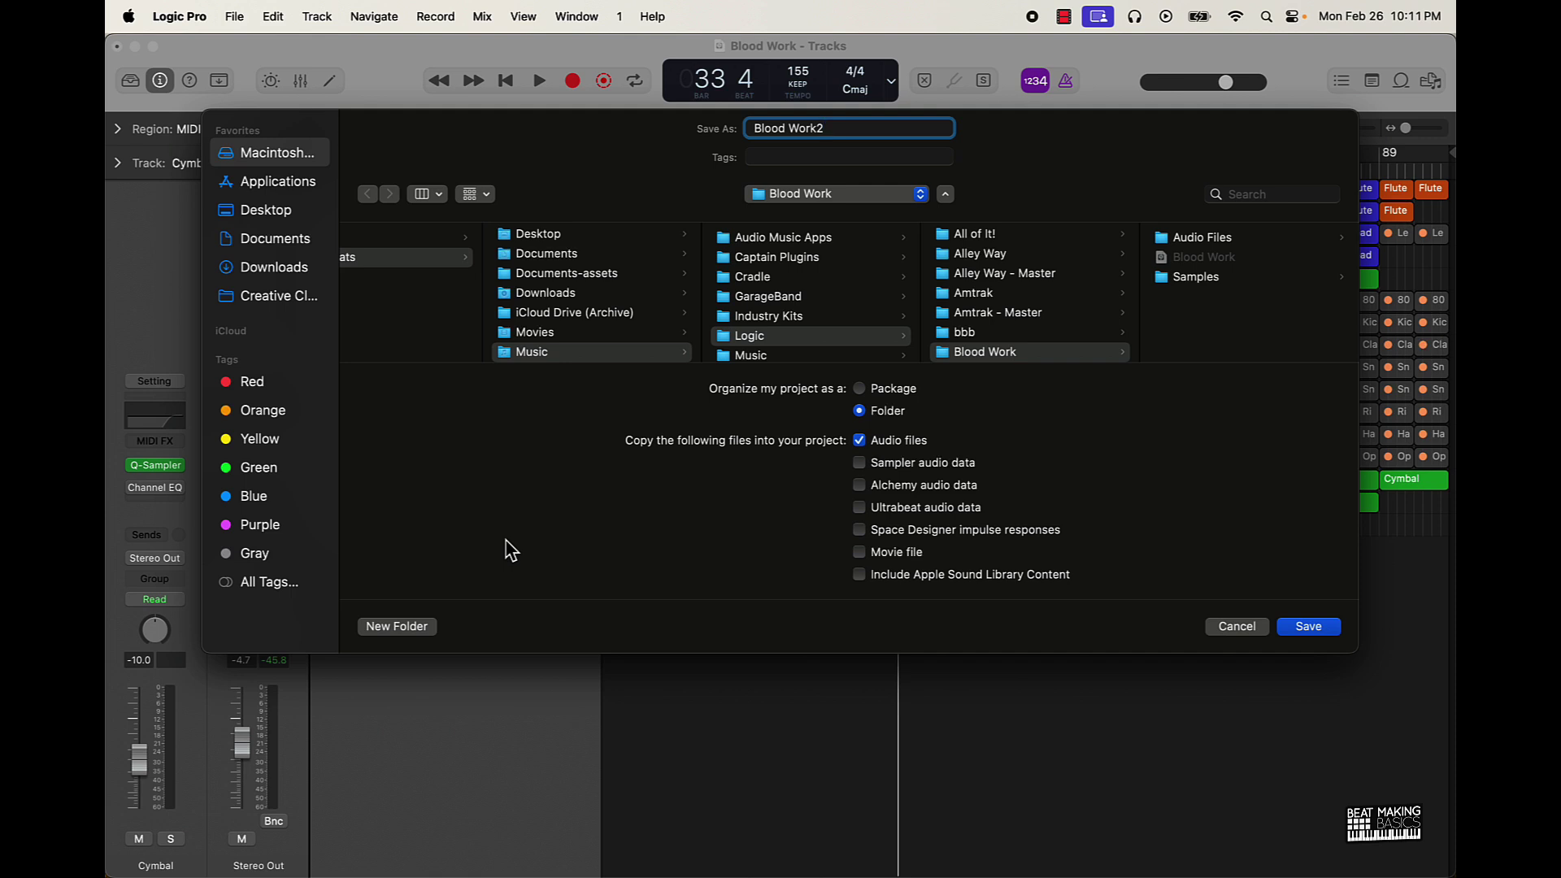
pyautogui.press('Return')
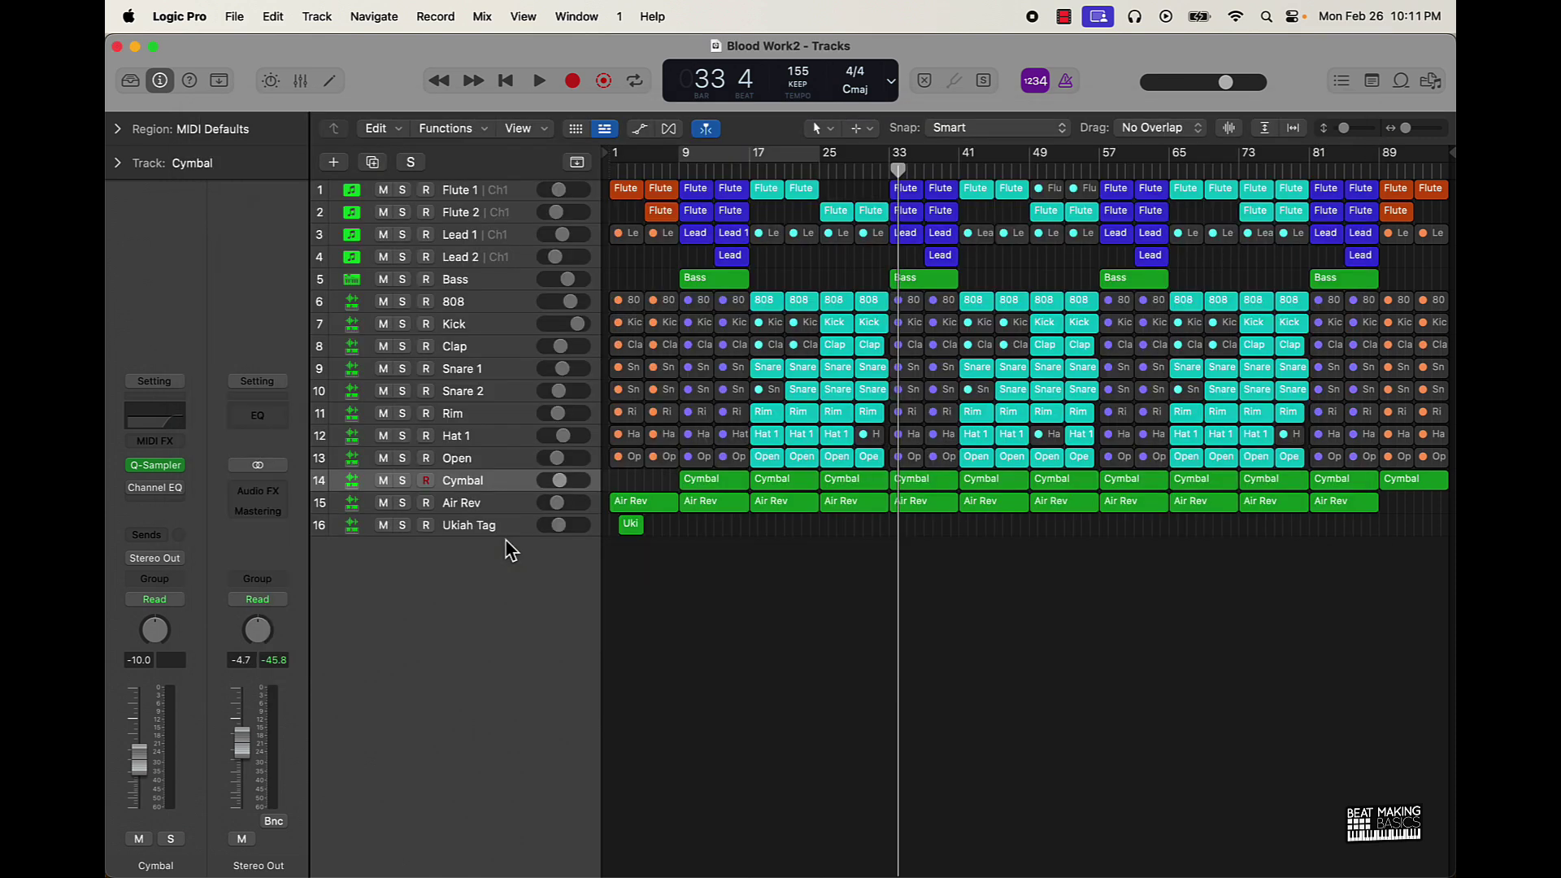
pyautogui.press('Return')
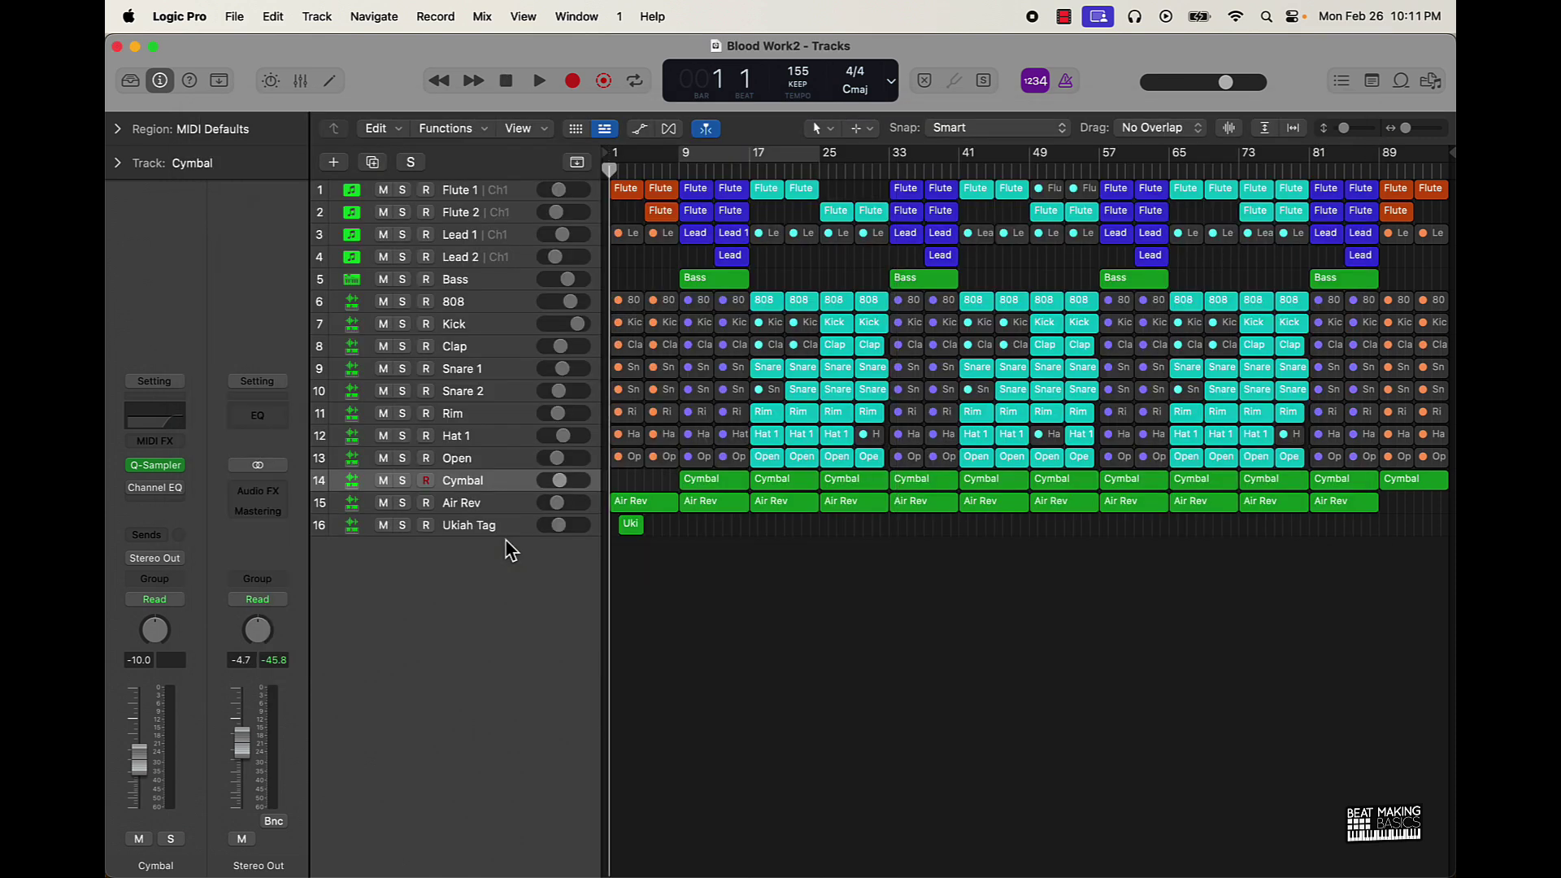
# - Reset the volume faders of all tracks and of the Stereo Out channel to 0.0 dB
pyautogui.click(509, 188)
pyautogui.press('super+a')
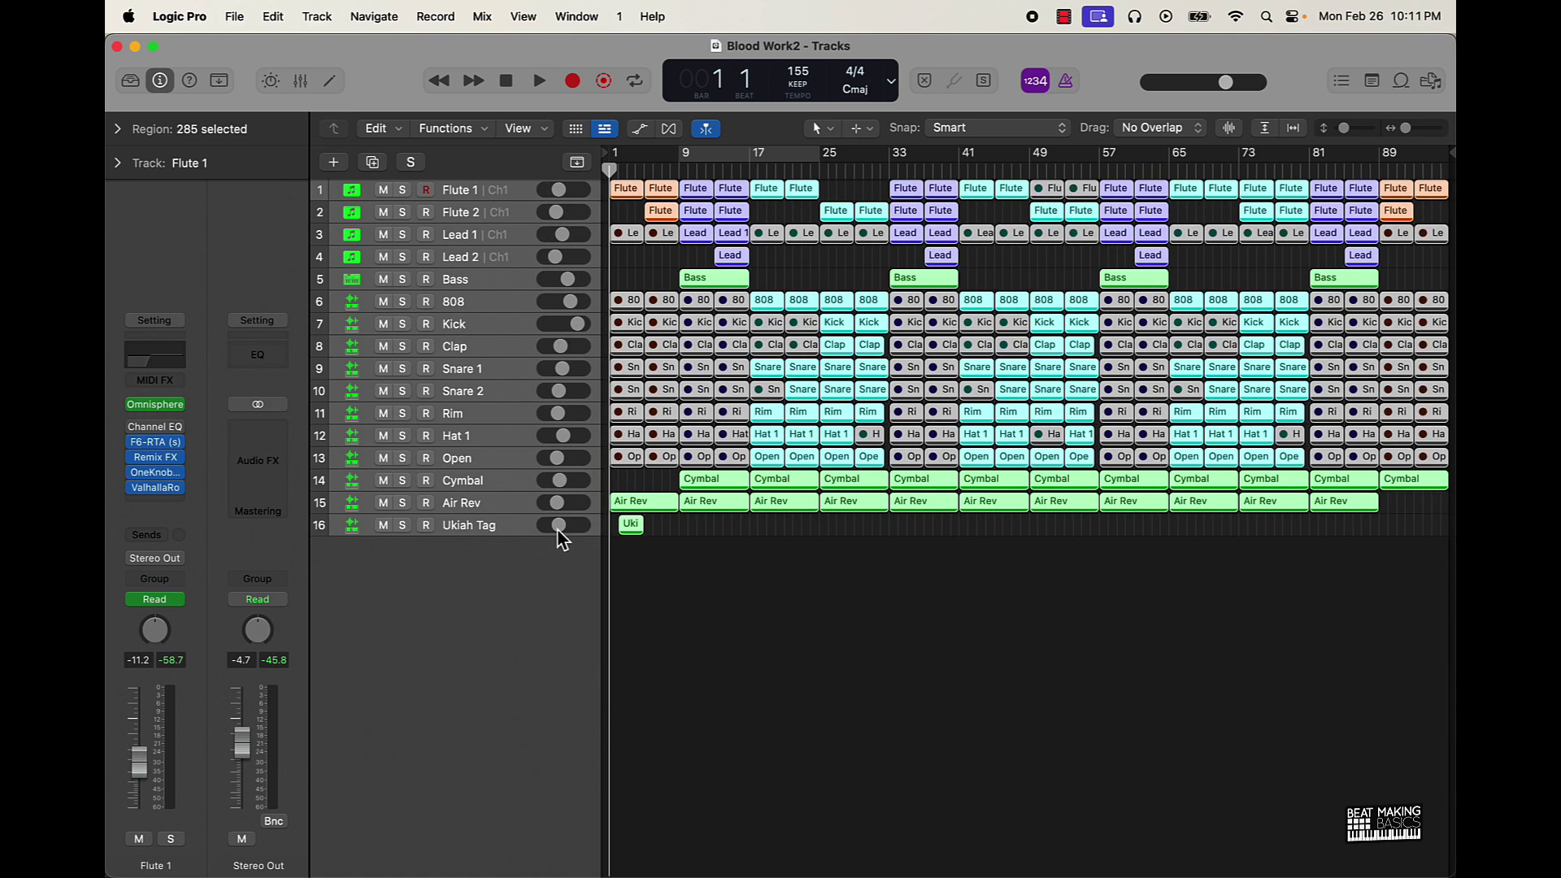
pyautogui.keyDown('alt'); pyautogui.click(559, 526); pyautogui.keyUp('alt')
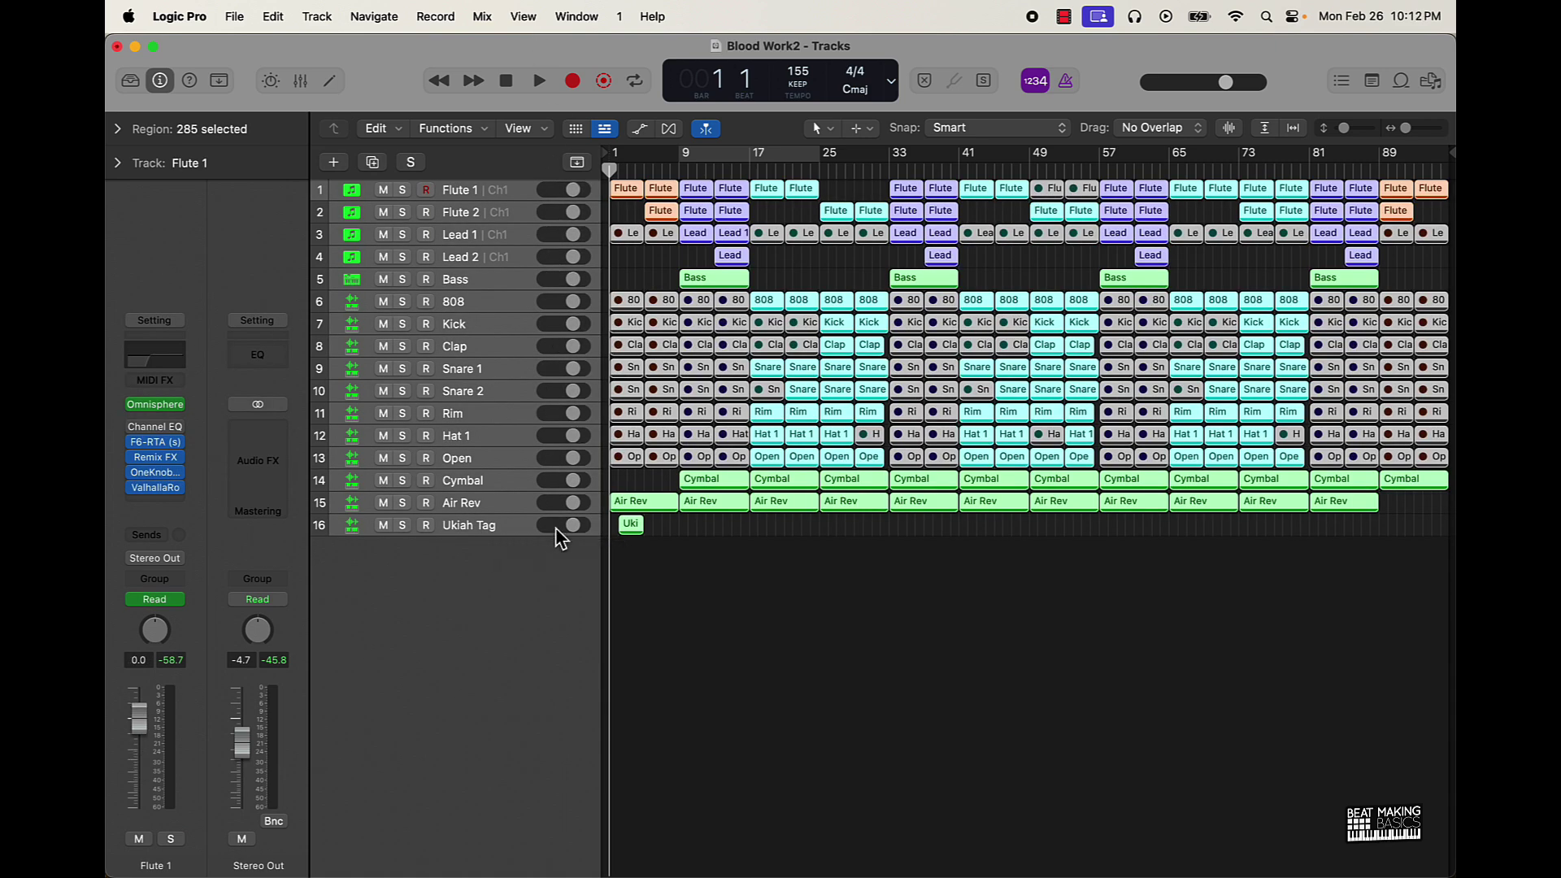
pyautogui.click(300, 80)
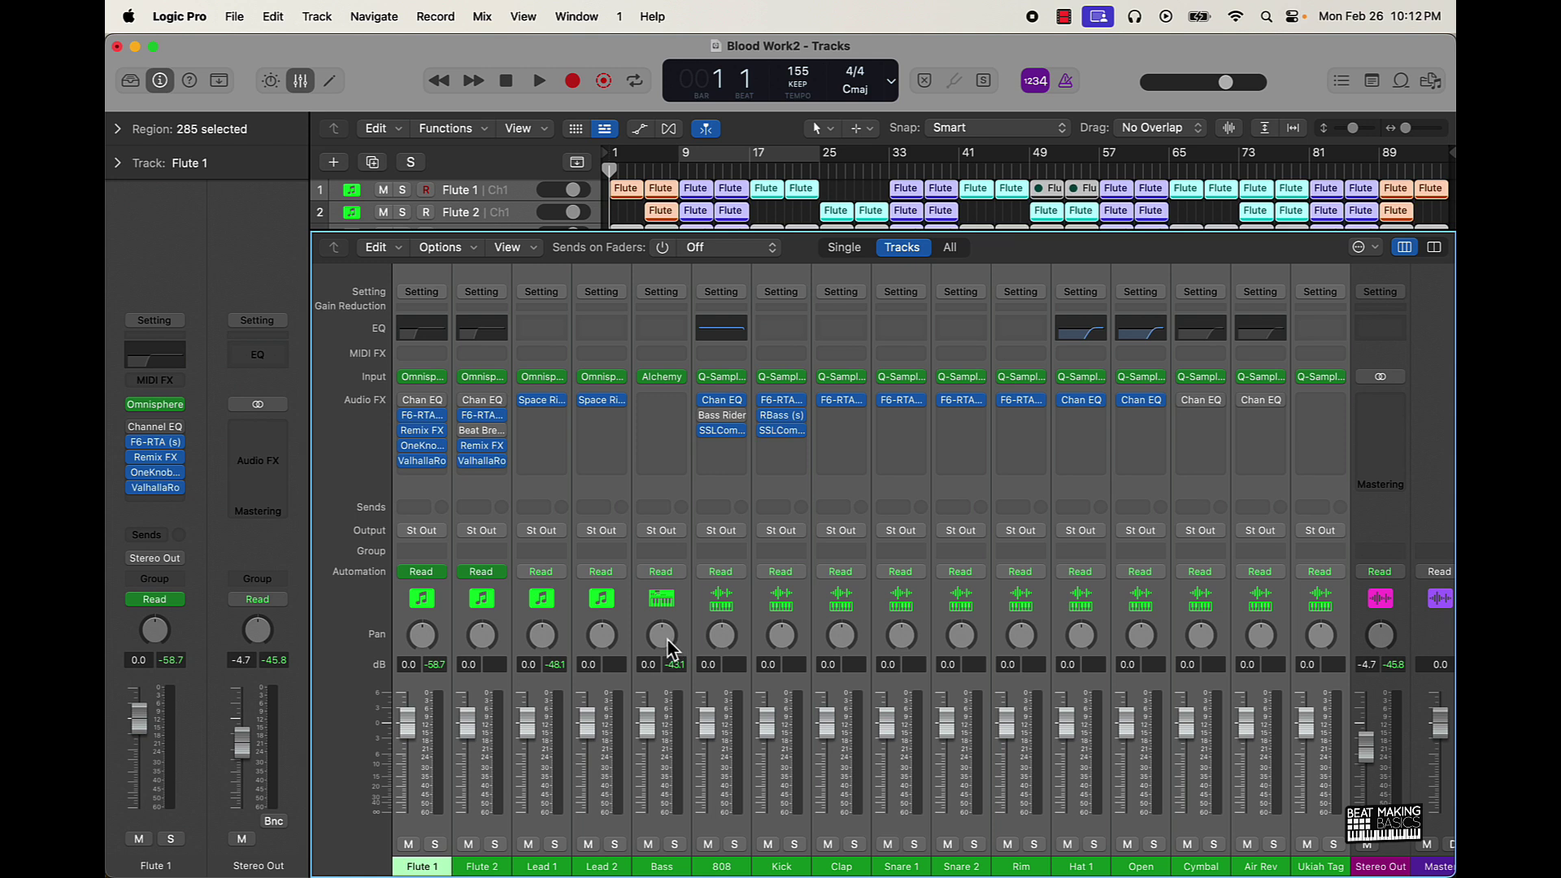
pyautogui.keyDown('alt'); pyautogui.click(1376, 744); pyautogui.keyUp('alt')
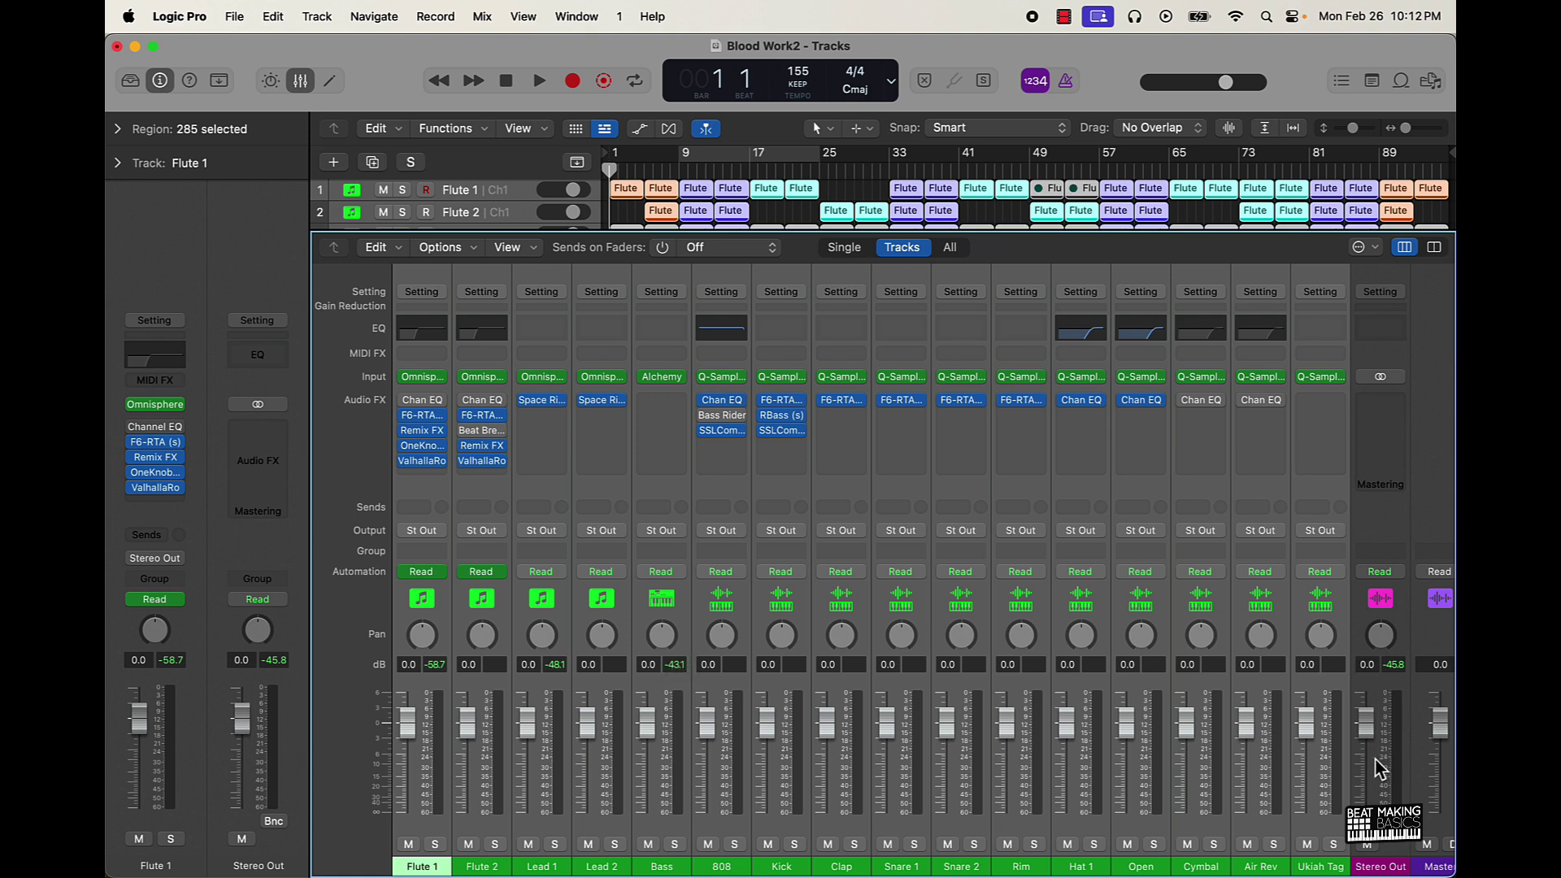
# - Insert a stereo Gain plug-in after the existing effects on all selected tracks, from Flute 1 to Ukiah Tag
pyautogui.click(427, 475)
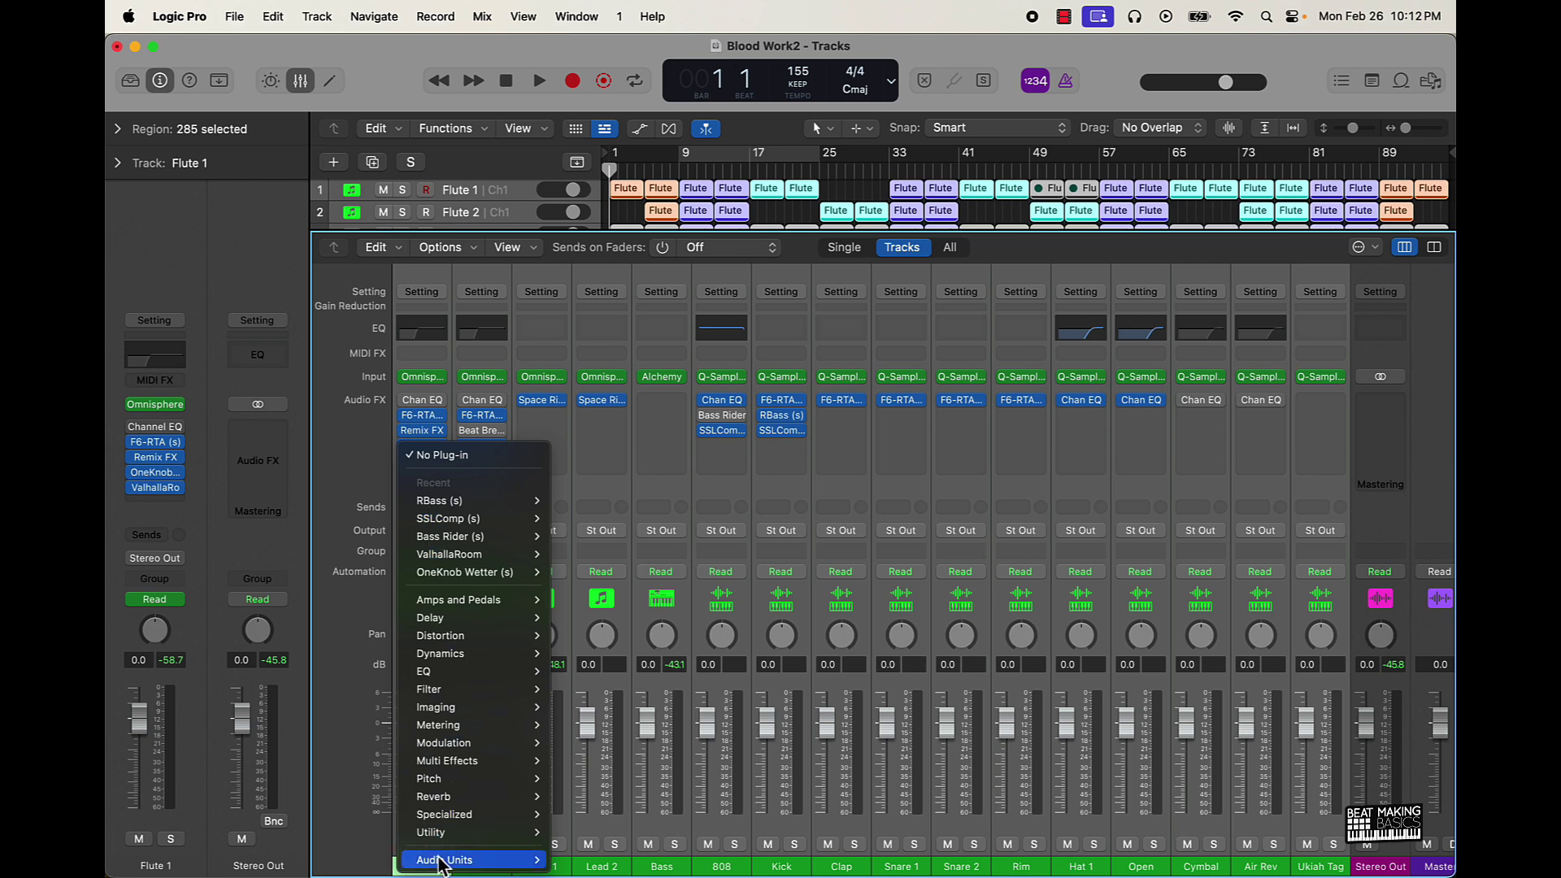
pyautogui.moveTo(452, 833)
pyautogui.moveTo(601, 824)
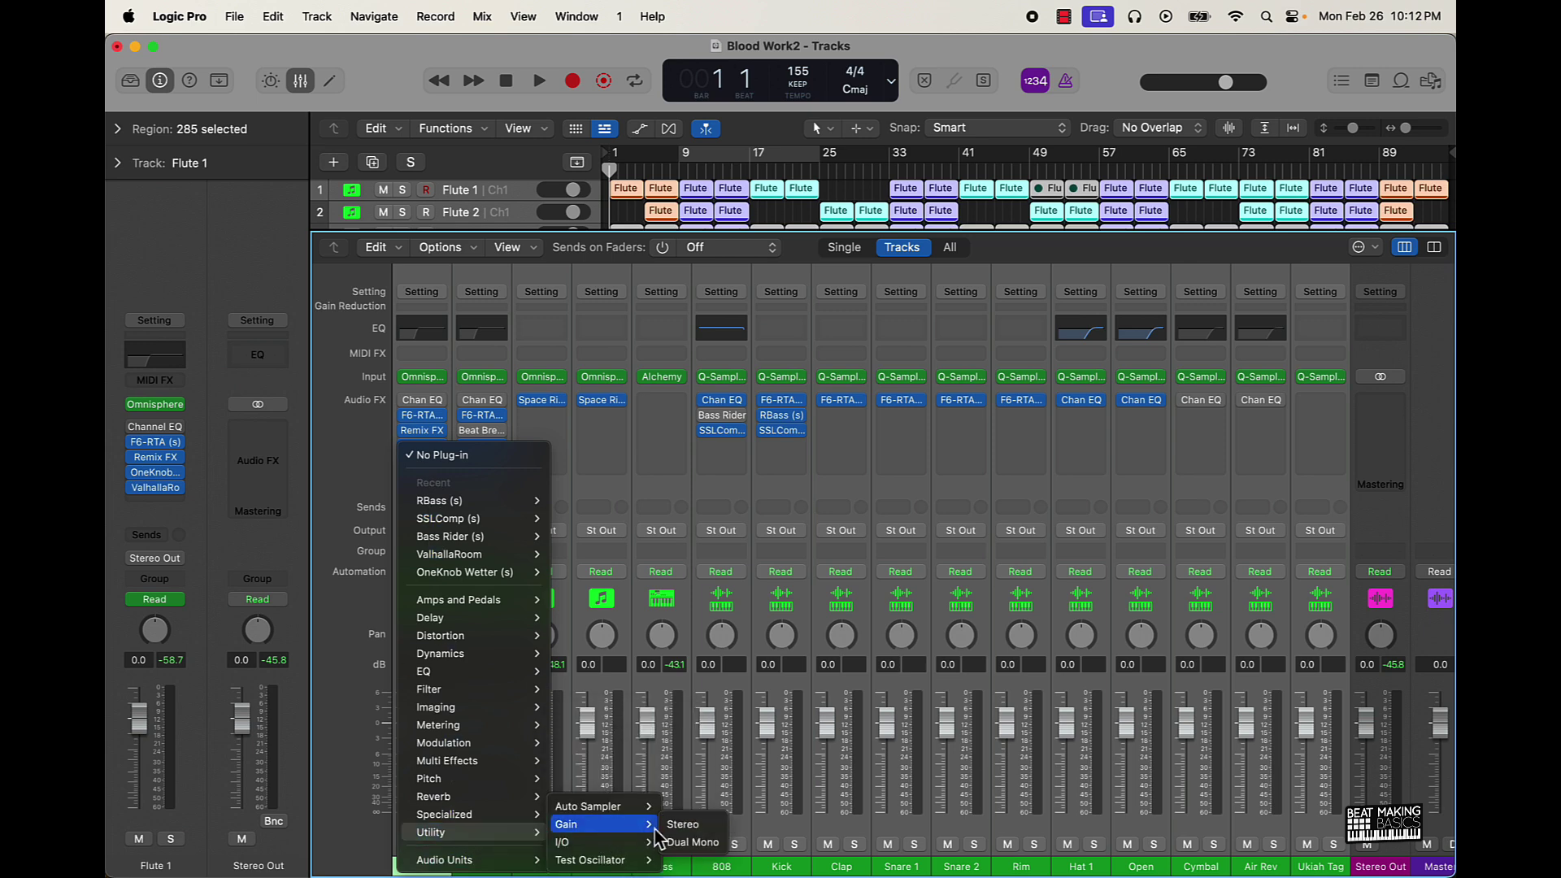
pyautogui.click(699, 826)
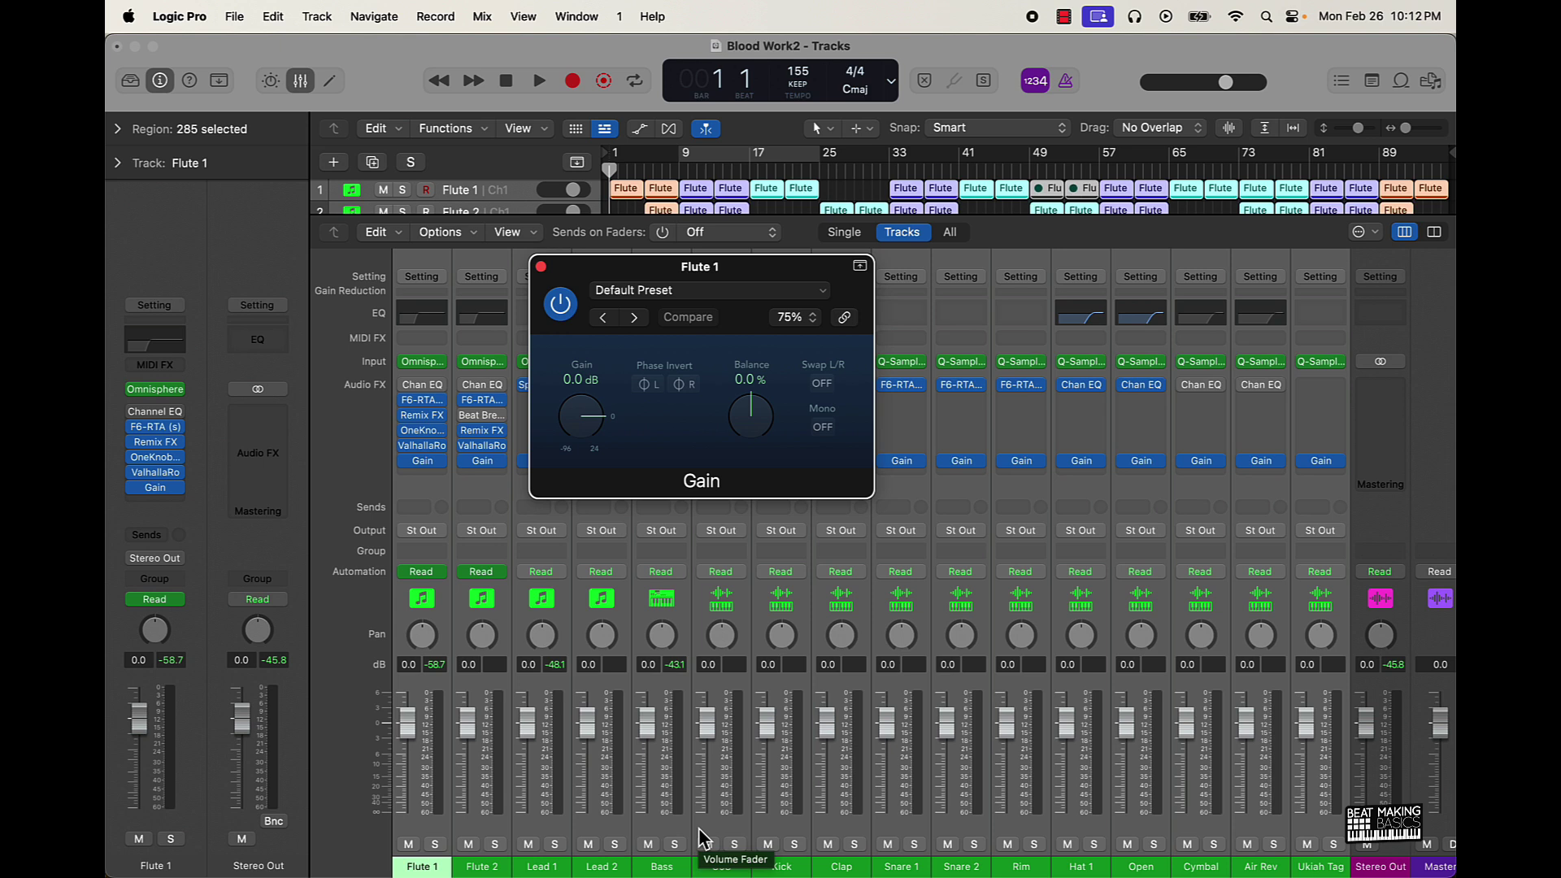
# - Turn on the cycle for bars 9 to 25 and play that section, adjusting the computer's sound volume
pyautogui.click(719, 157)
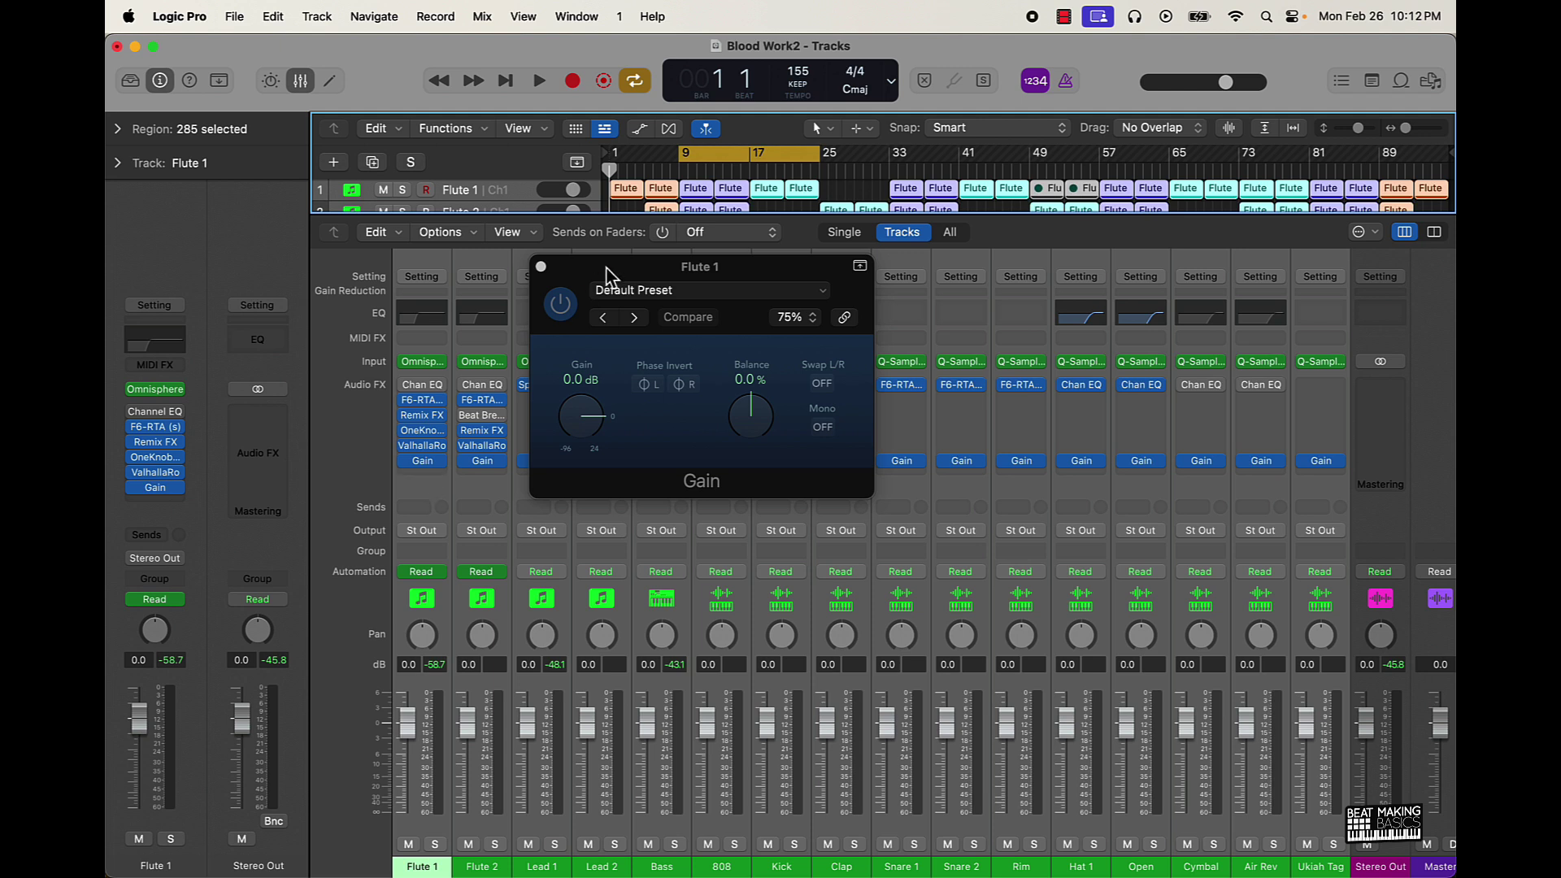
pyautogui.click(541, 266)
pyautogui.press('space')
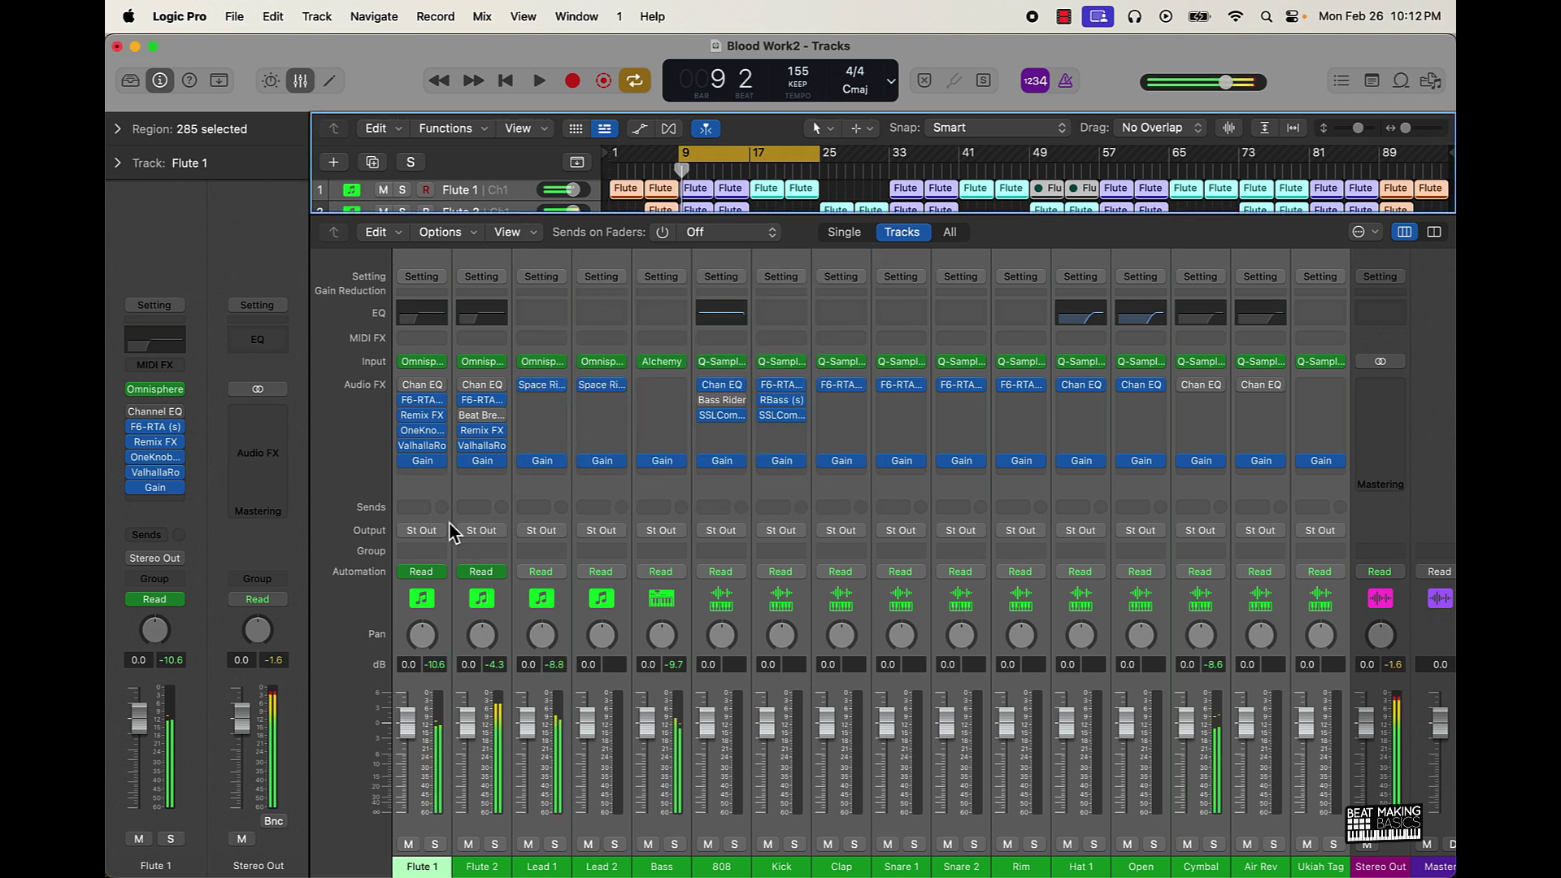
pyautogui.press('XF86AudioRaiseVolume')
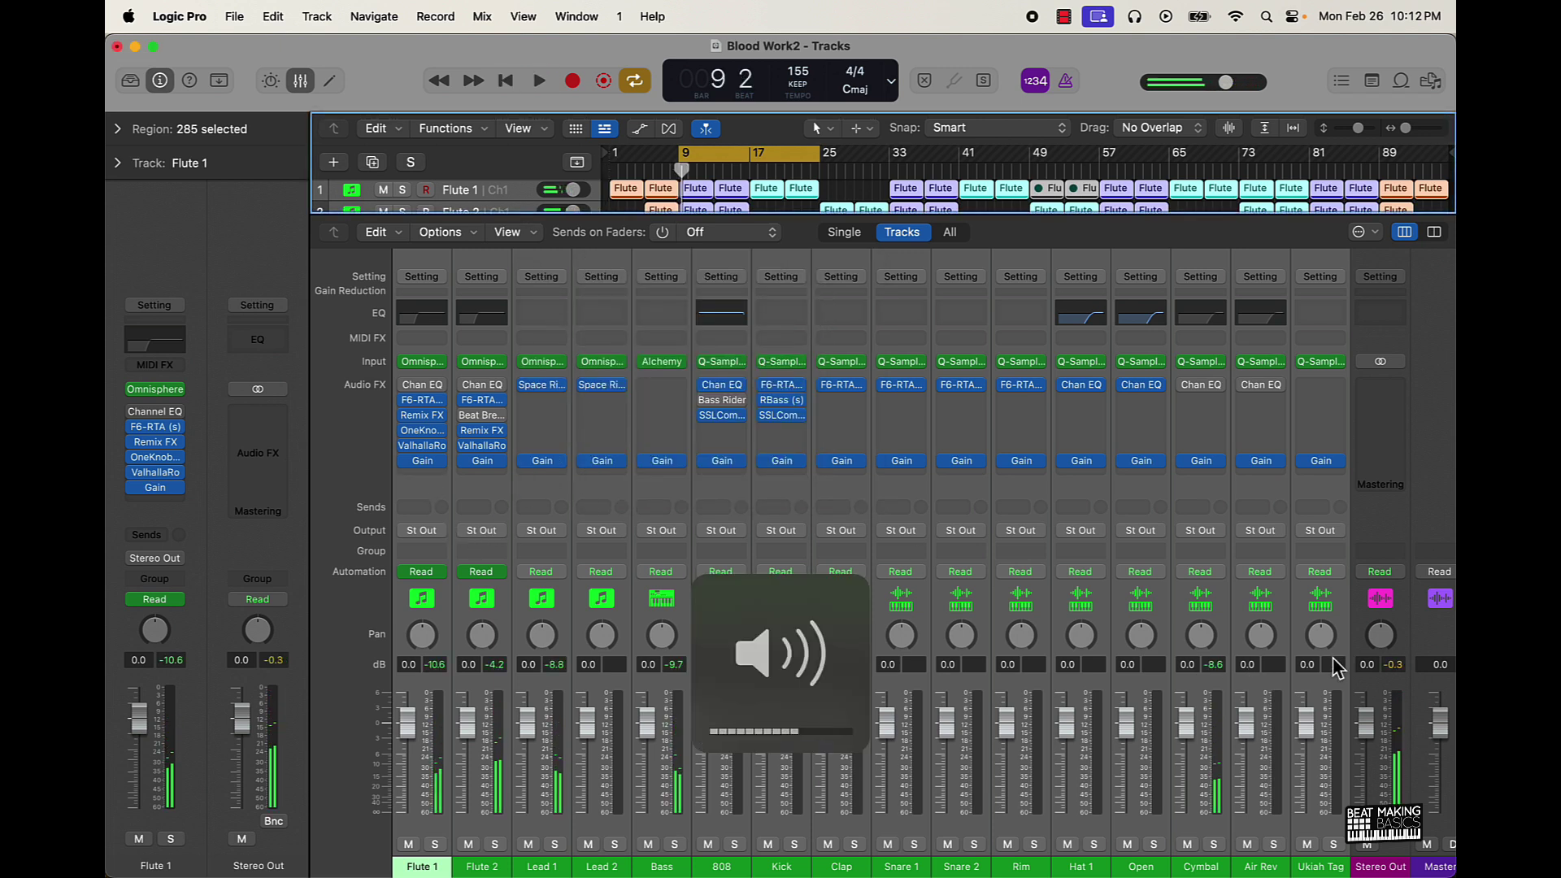
pyautogui.press('space')
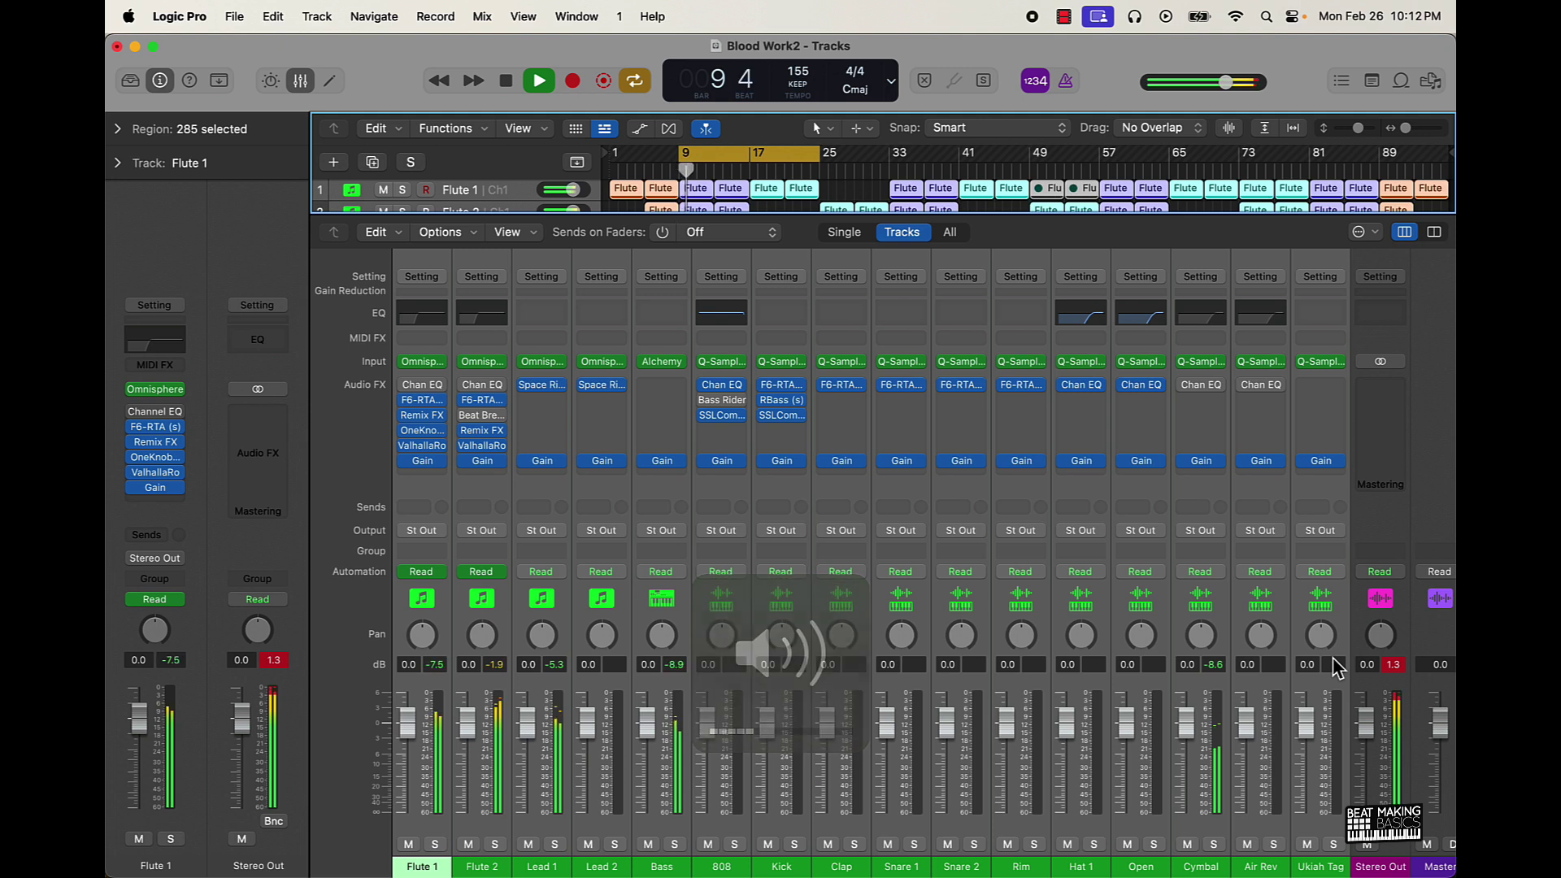
pyautogui.press('space')
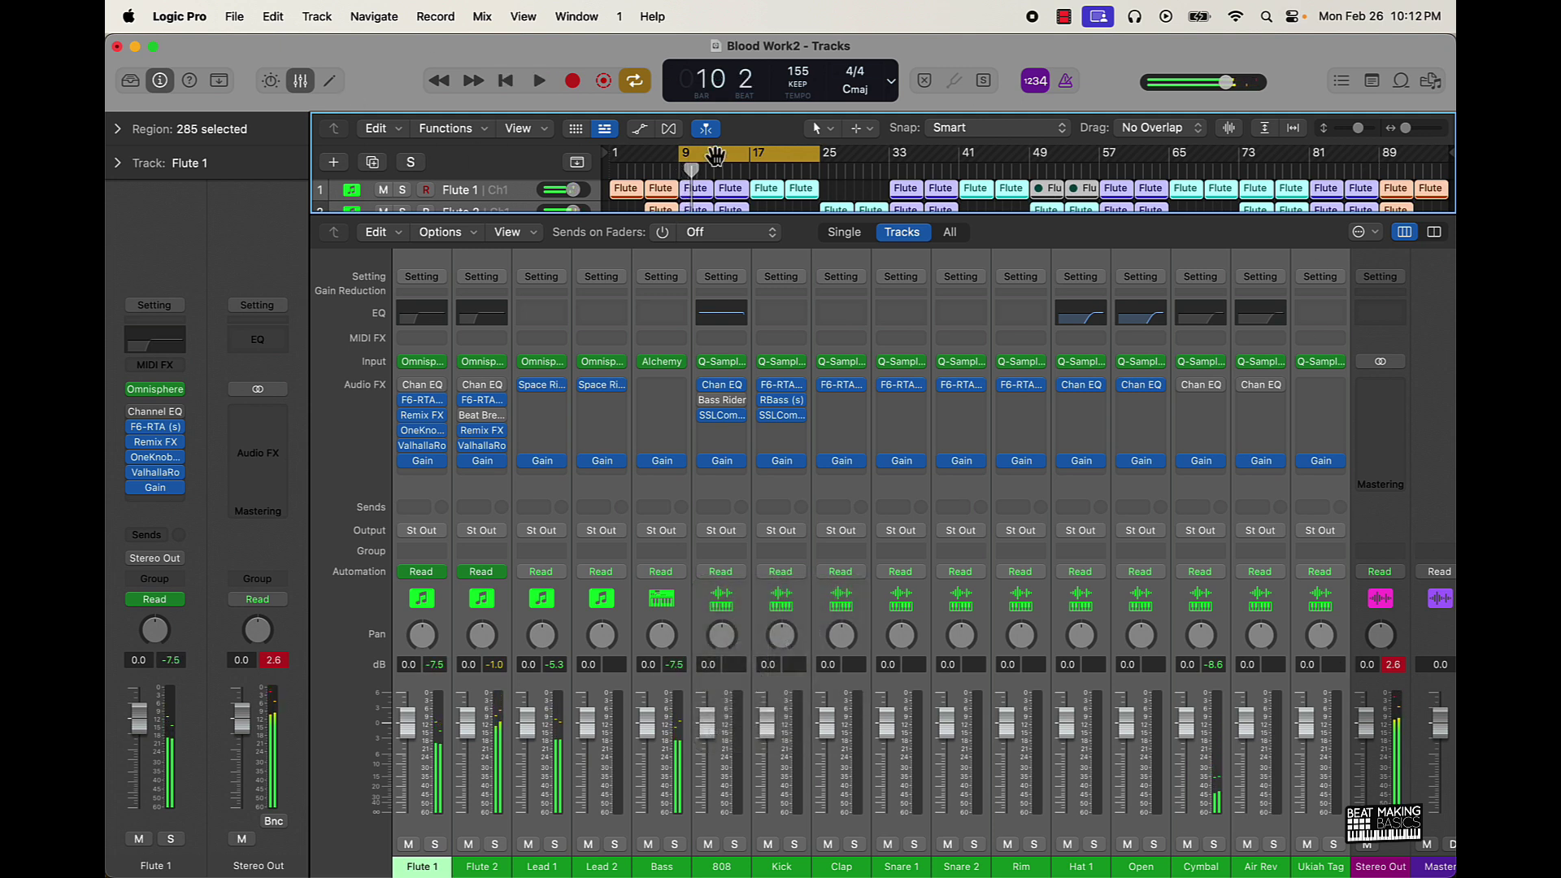
# - Move the cycle range to bars 17 to 33 and play it to check the channels' peak levels
pyautogui.moveTo(726, 162); pyautogui.dragTo(797, 163)
pyautogui.press('space')
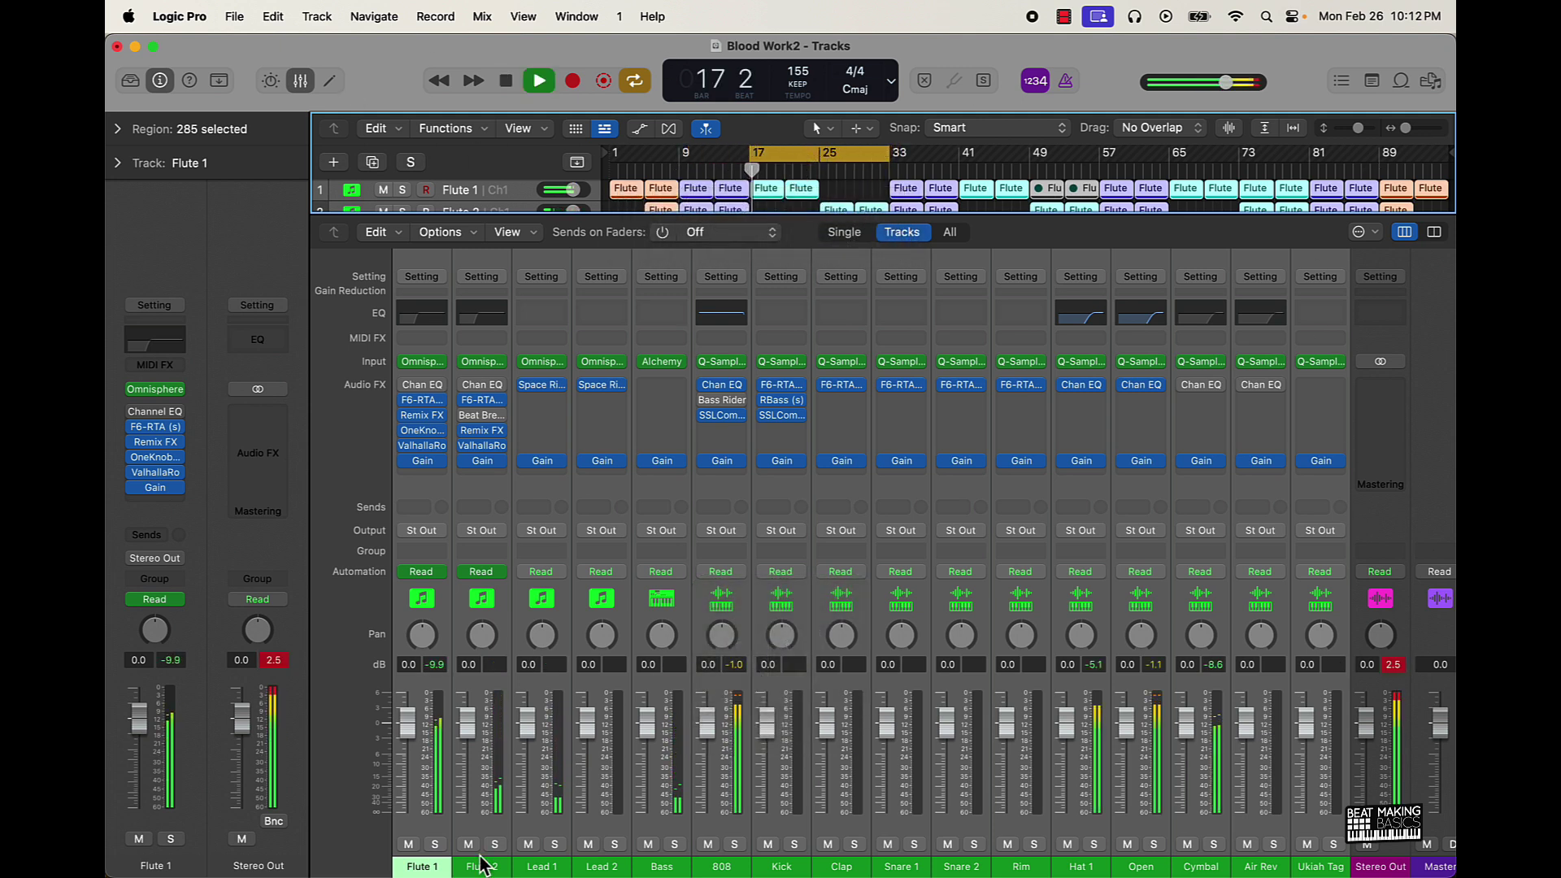
pyautogui.press('space')
# - Lower the Snare 1 track's Gain plug-in to about -5.9 dB and replay the section to check its level
pyautogui.click(902, 462)
pyautogui.moveTo(586, 423); pyautogui.dragTo(586, 411)
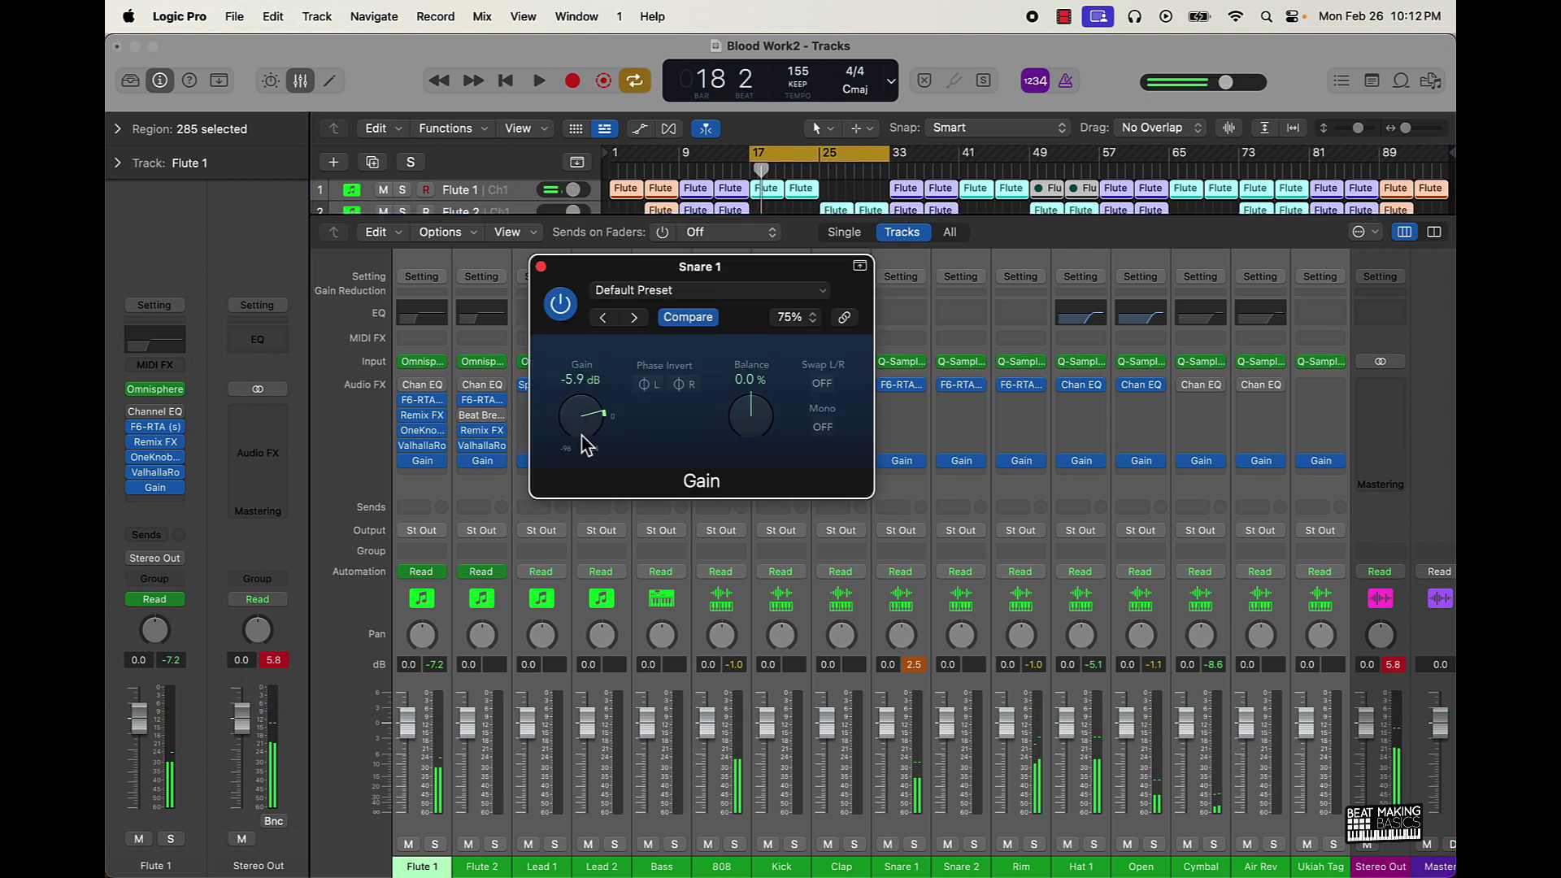
pyautogui.press('space')
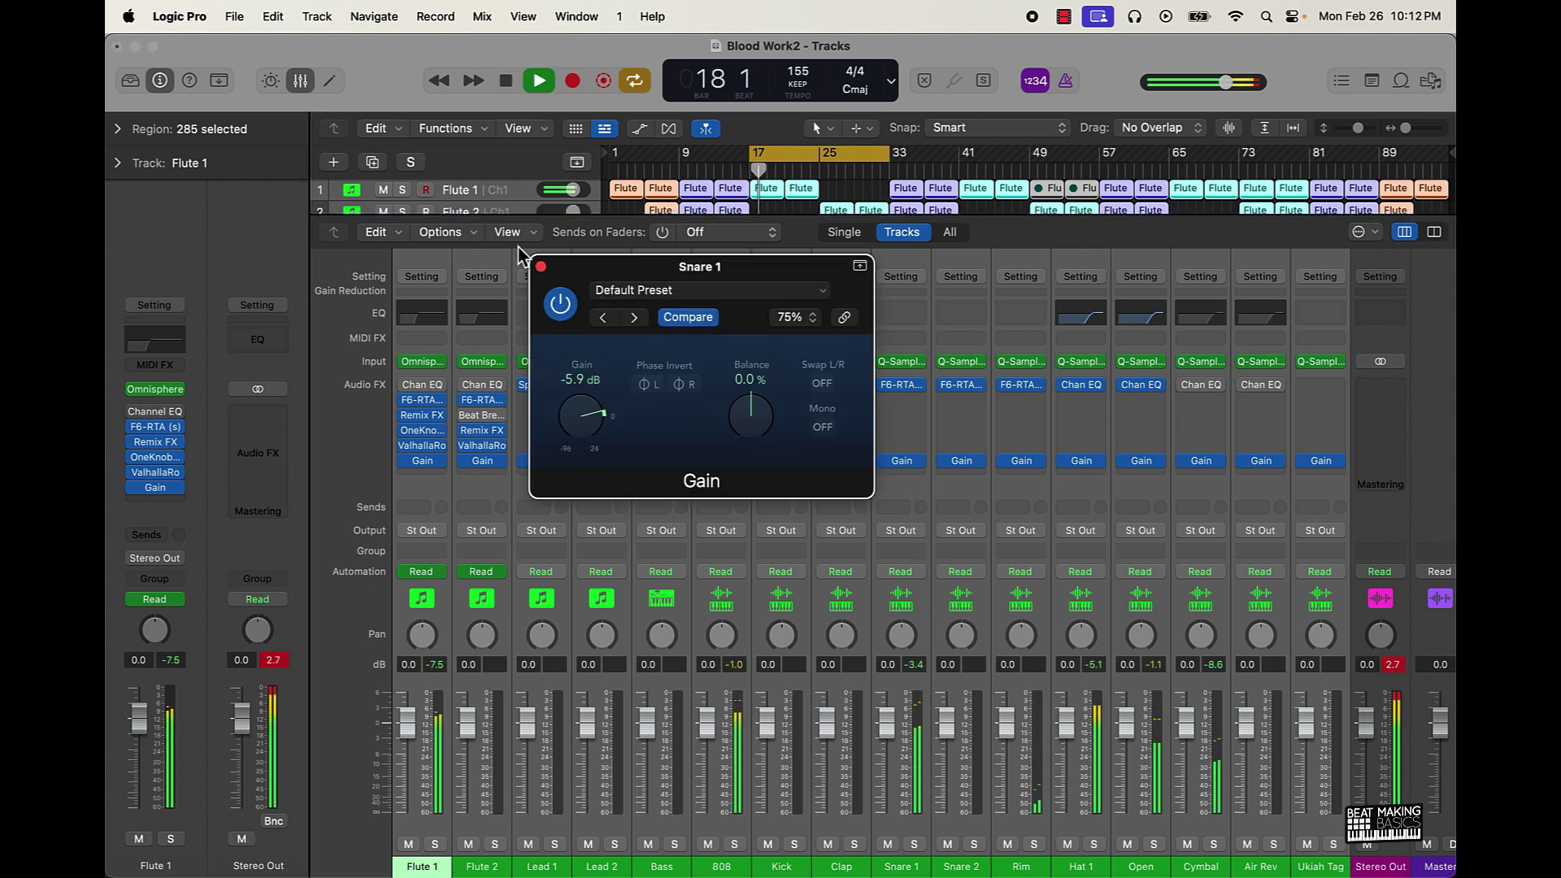
pyautogui.click(540, 267)
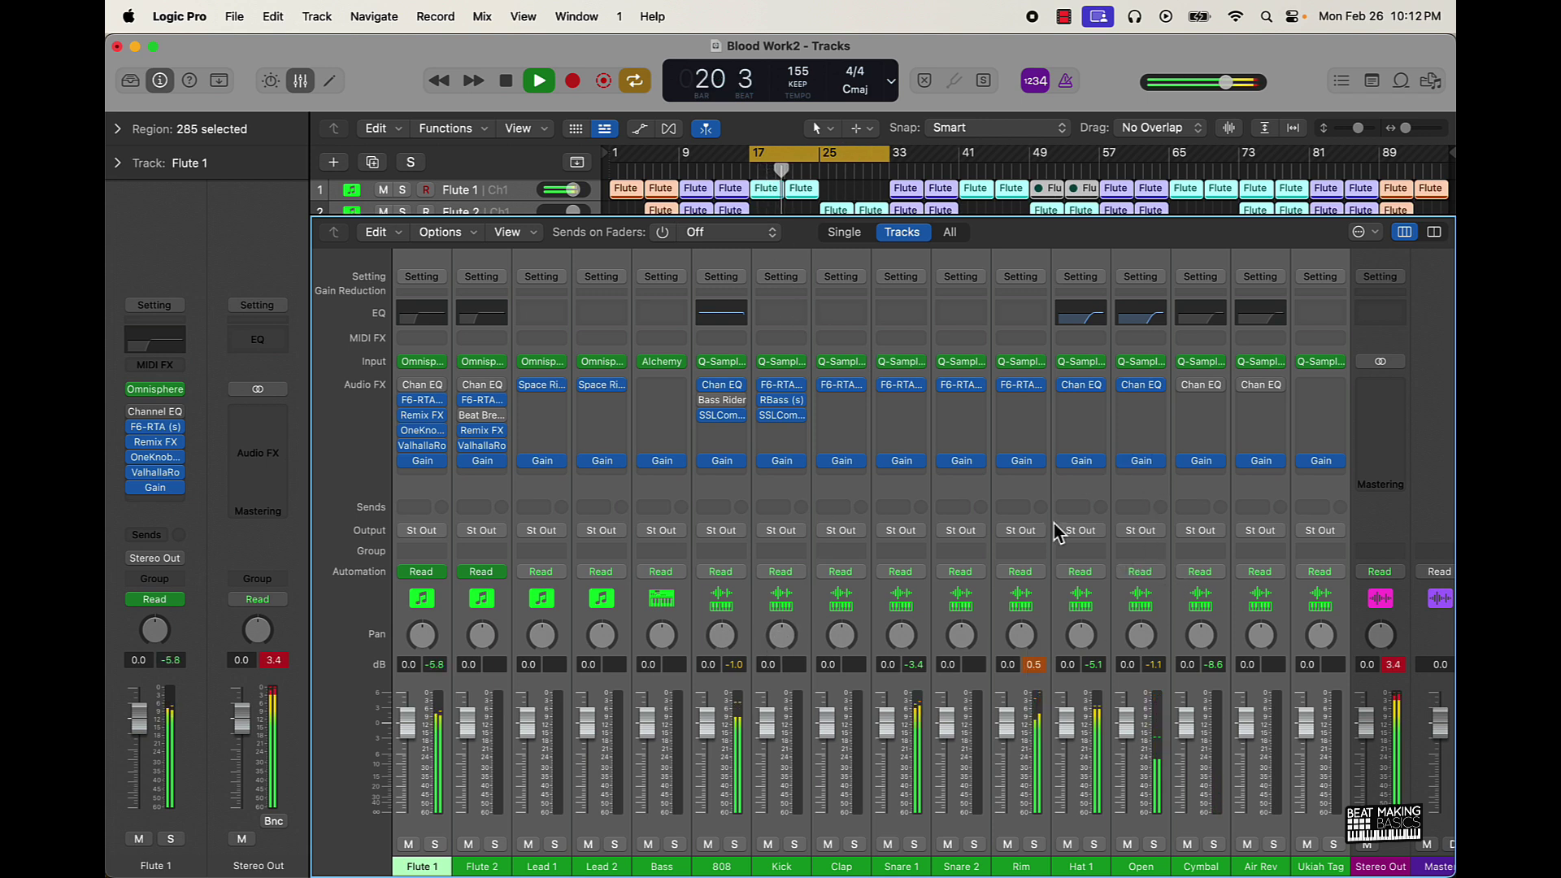
# - Lower the Rim track's Gain plug-in to about -6.1 dB during playback
pyautogui.click(1027, 462)
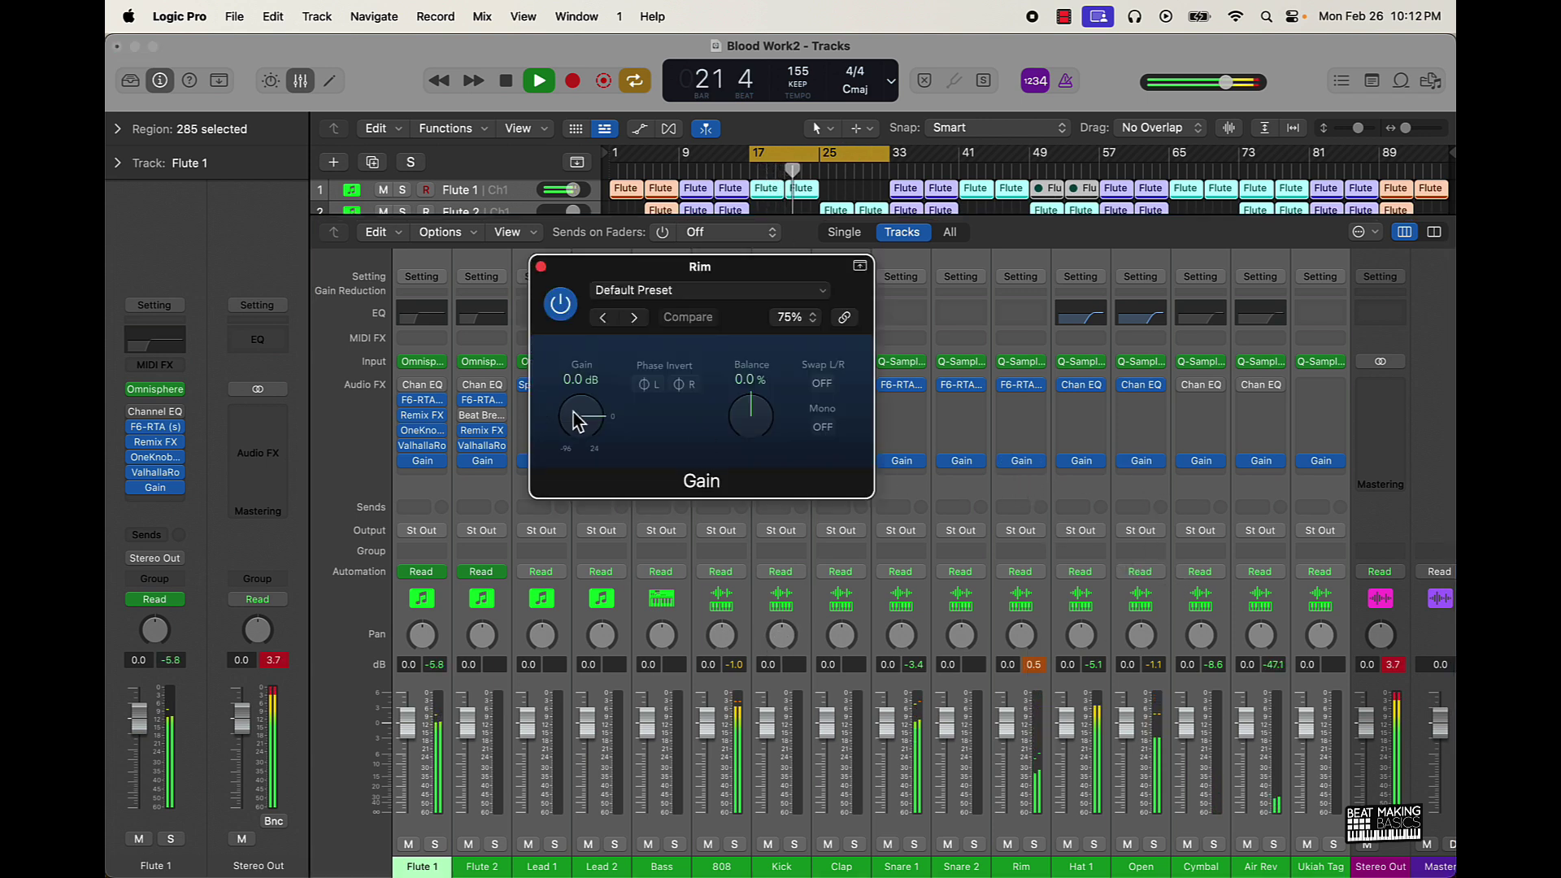
pyautogui.moveTo(575, 421); pyautogui.dragTo(592, 439)
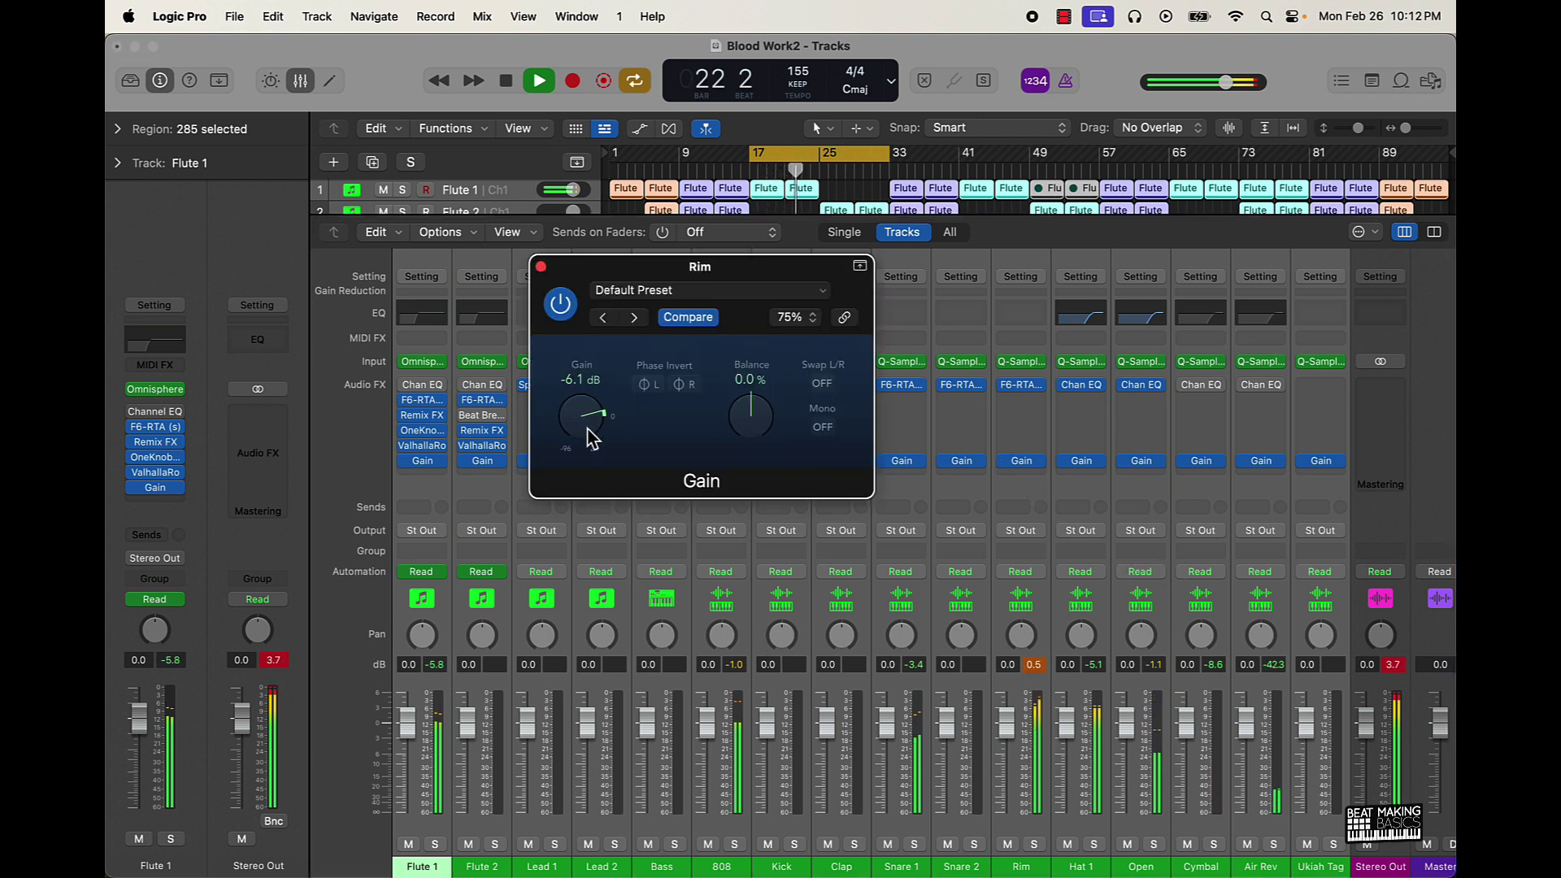
pyautogui.click(540, 267)
# - Lower the Snare 2 track's Gain plug-in to about -6.2 dB during playback
pyautogui.click(961, 461)
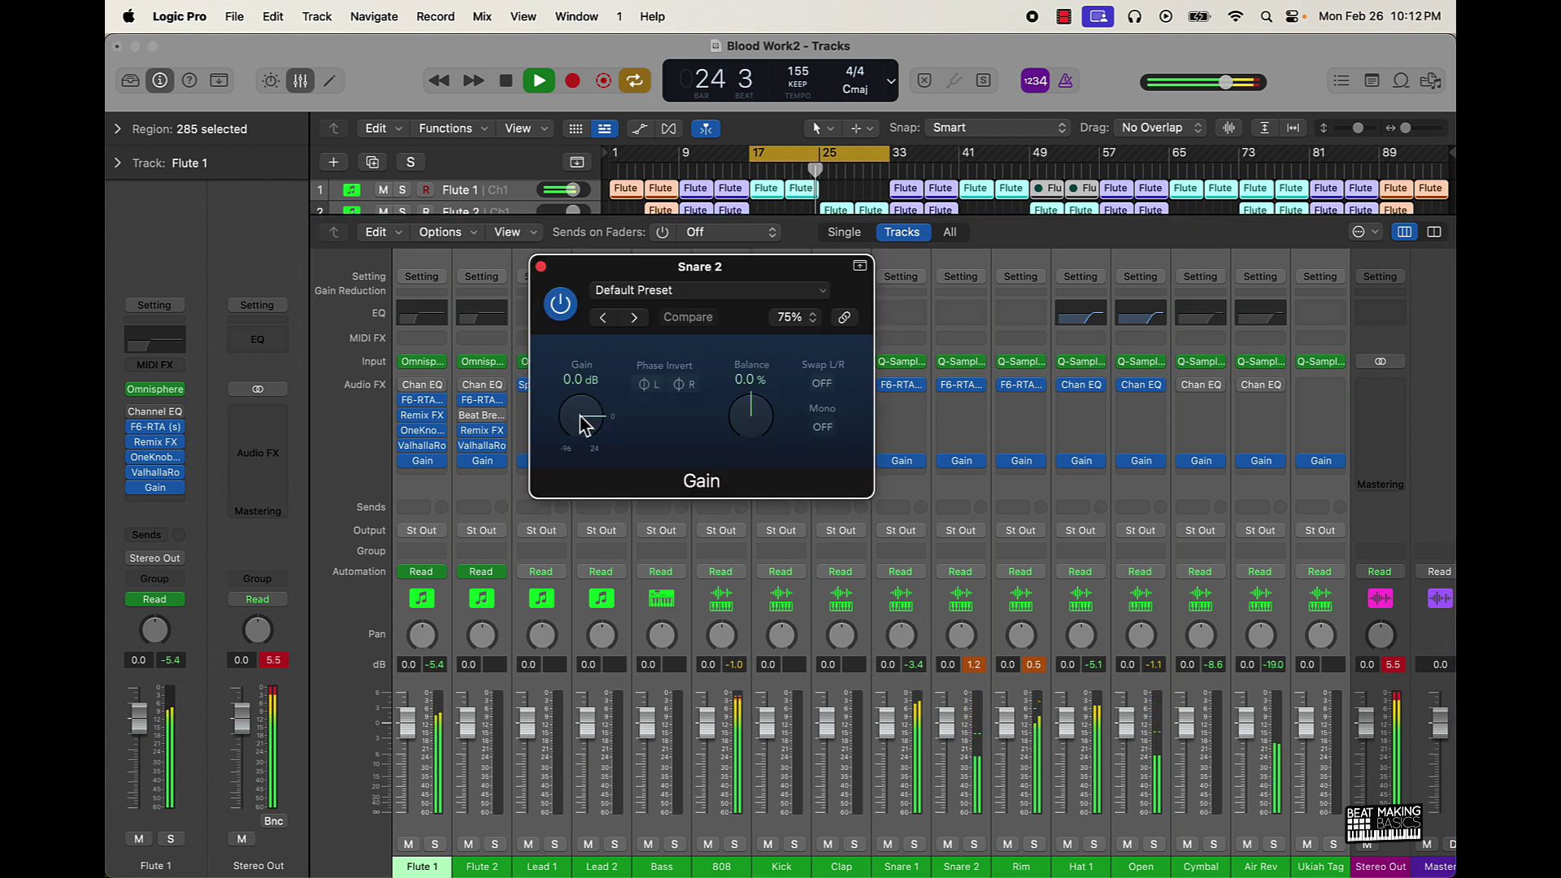
pyautogui.moveTo(585, 418); pyautogui.dragTo(582, 442)
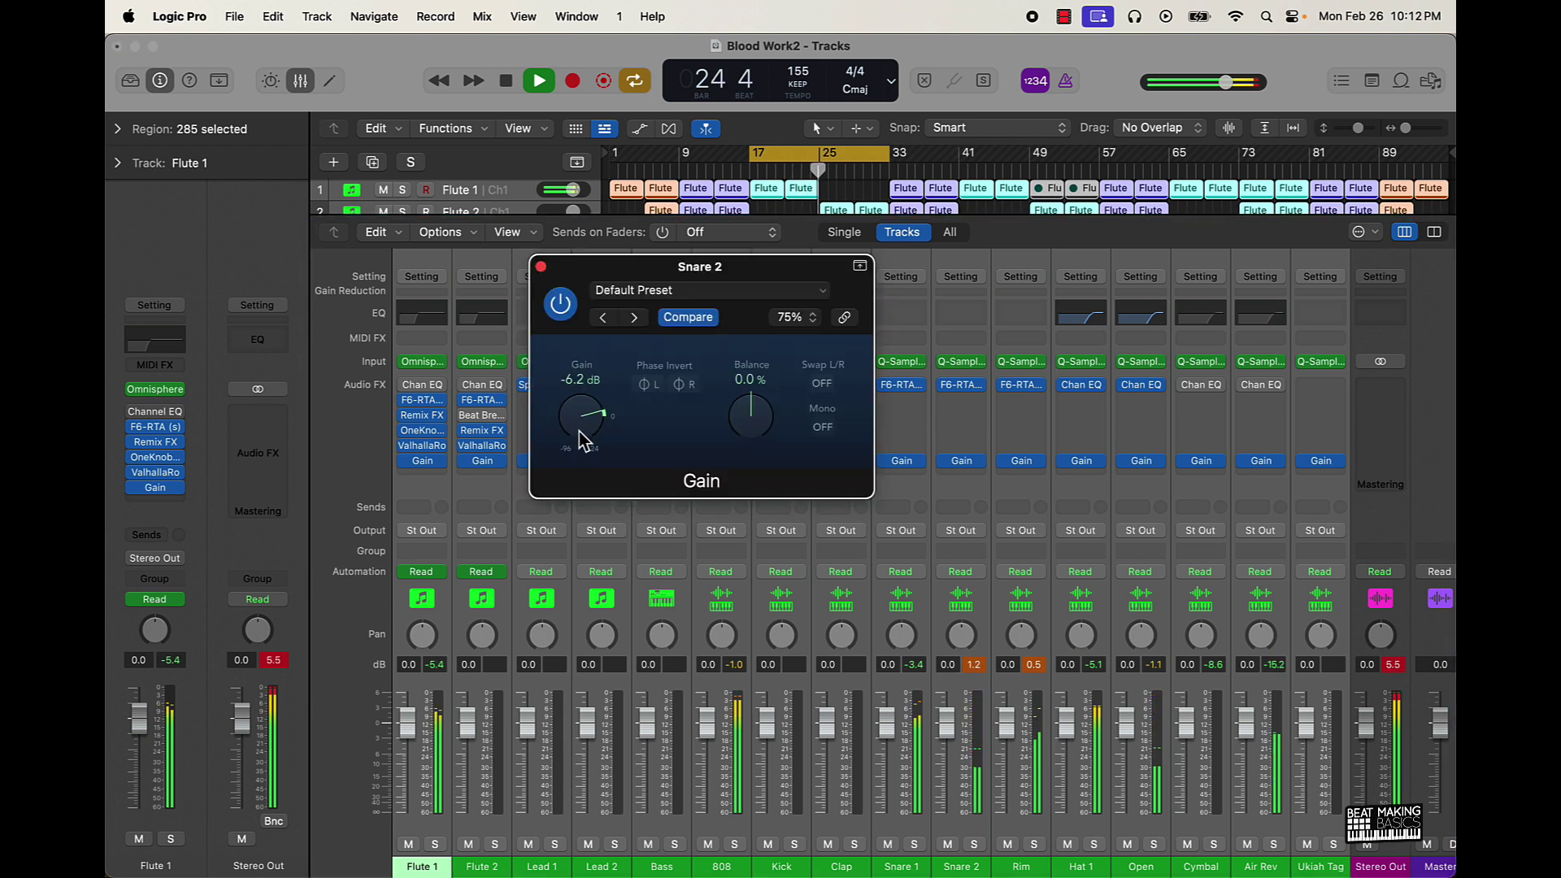
pyautogui.click(540, 267)
# - Lower the Kick track's Gain plug-in to about -4.3 dB during playback
pyautogui.click(782, 461)
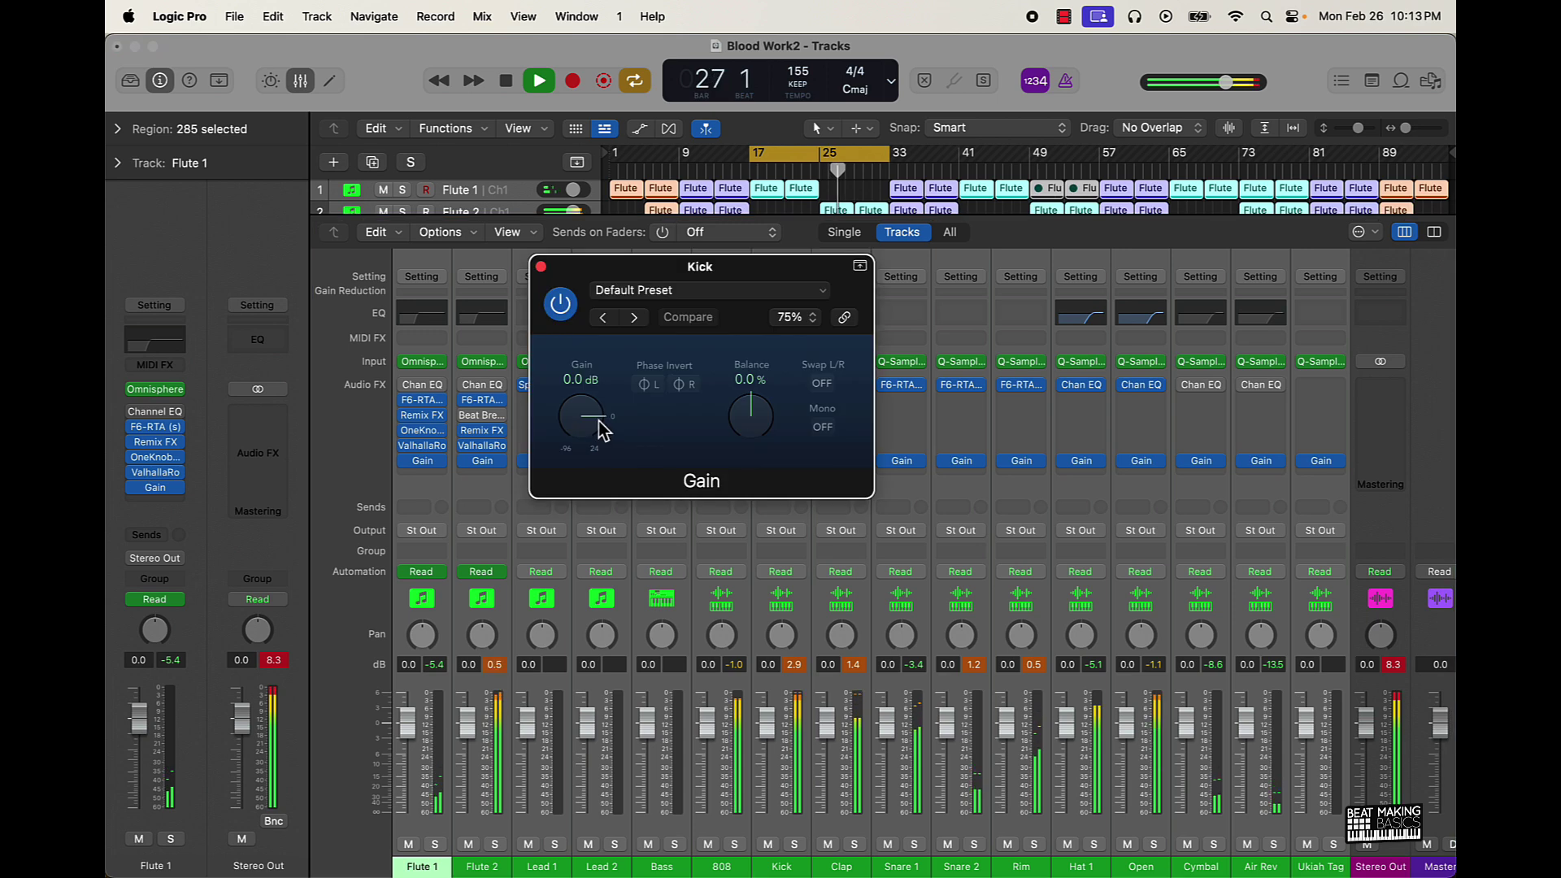
pyautogui.moveTo(595, 425); pyautogui.dragTo(592, 432)
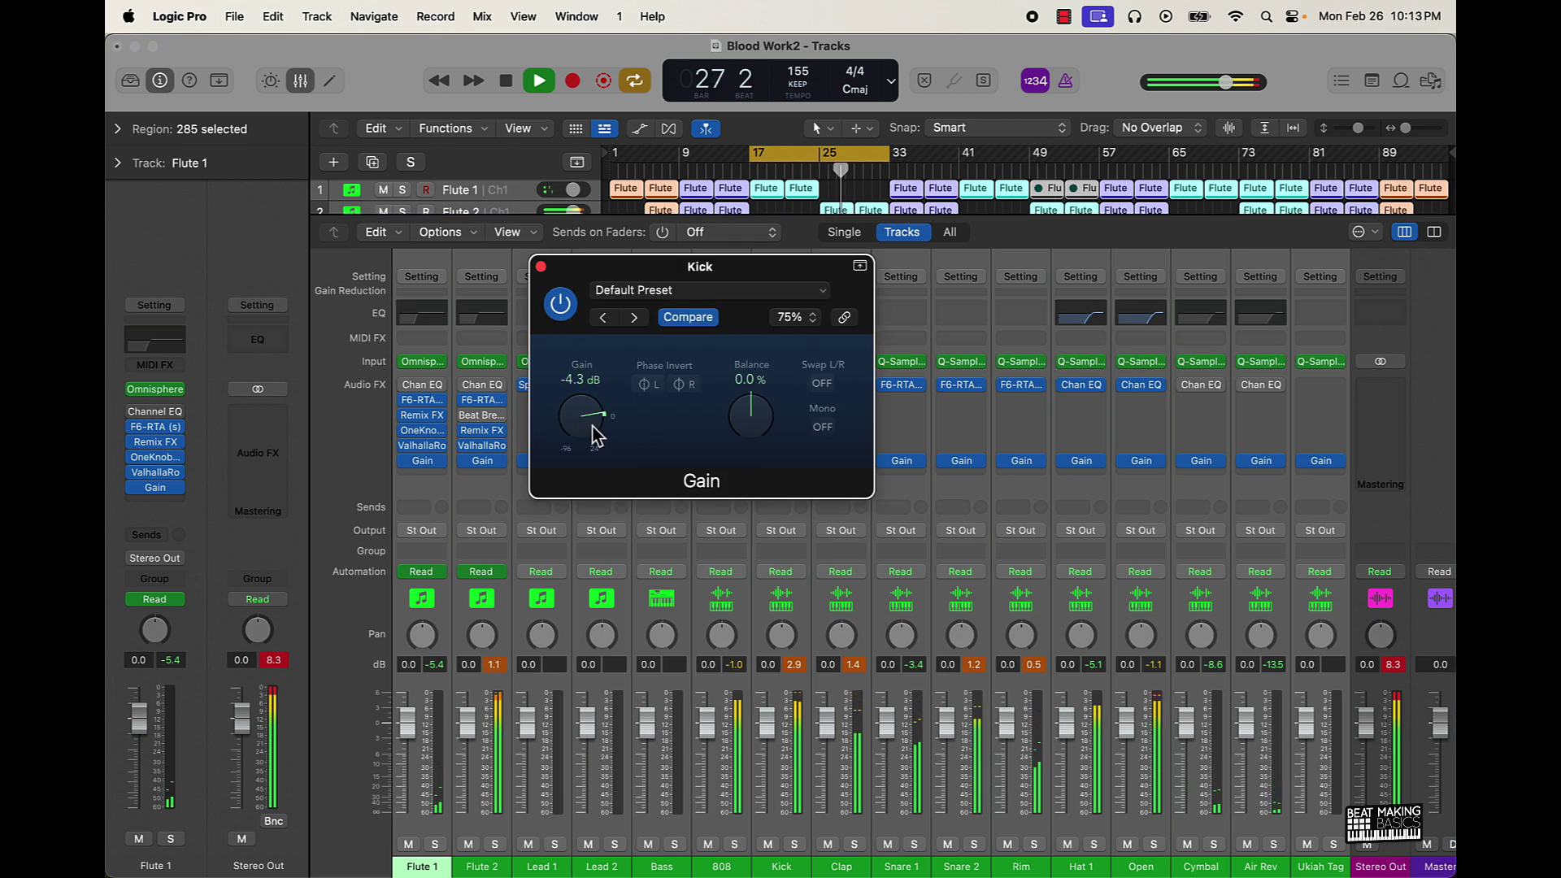
pyautogui.click(540, 267)
# - Lower the gain in the Flute 2 track's Gain plug-in, and lower Flute 1's to about -0.3 dB
pyautogui.click(482, 461)
pyautogui.moveTo(582, 421)
pyautogui.mouseDown()
pyautogui.moveTo(582, 447)
pyautogui.moveTo(591, 429)
pyautogui.mouseUp()
pyautogui.click(541, 267)
pyautogui.click(422, 461)
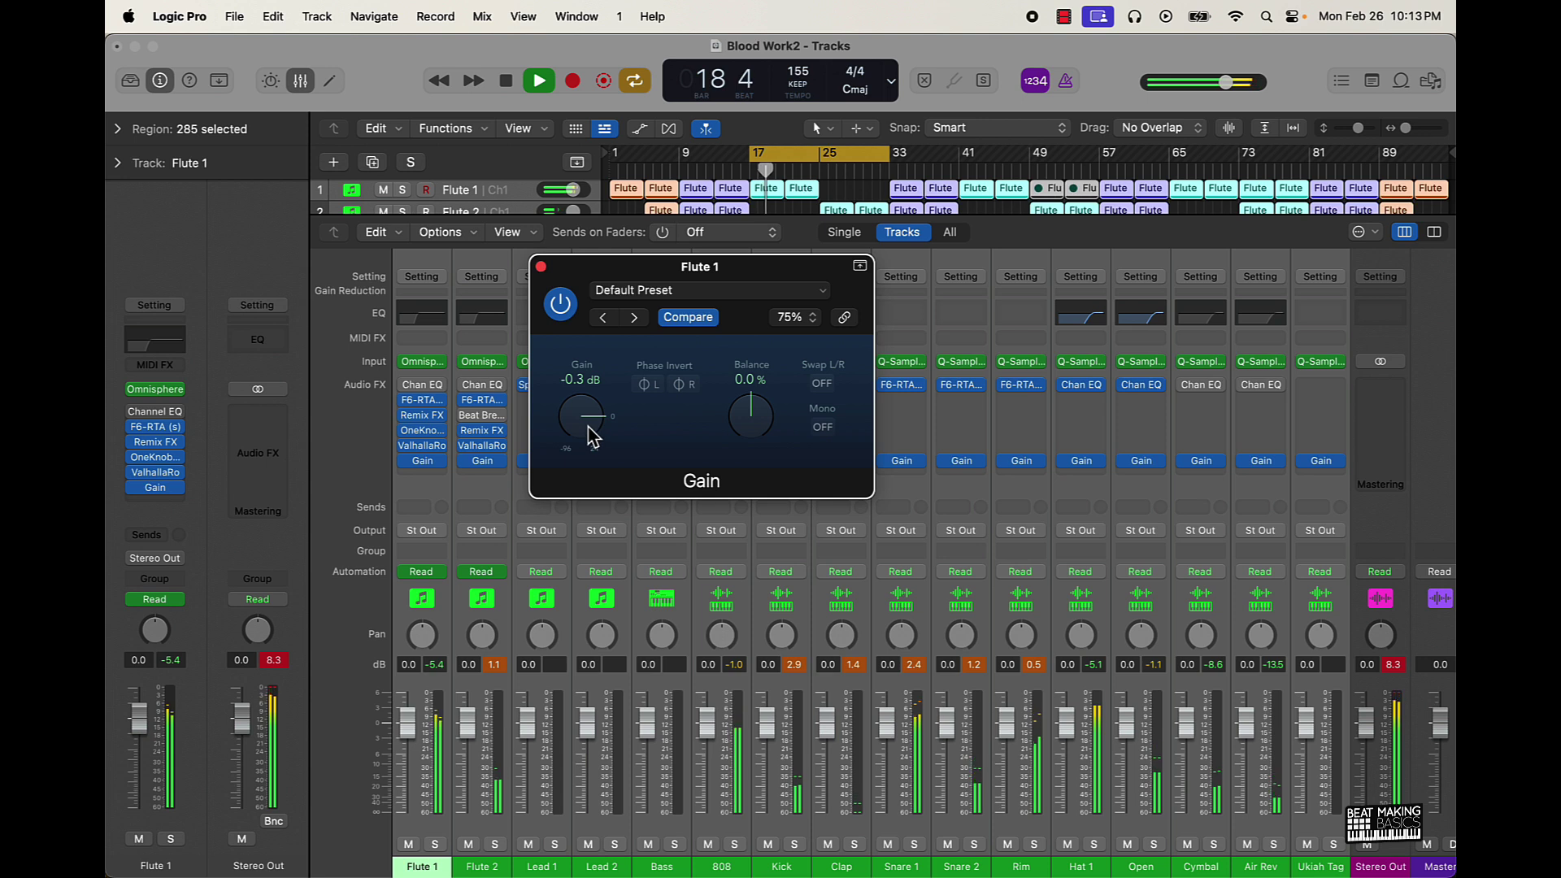
pyautogui.click(540, 267)
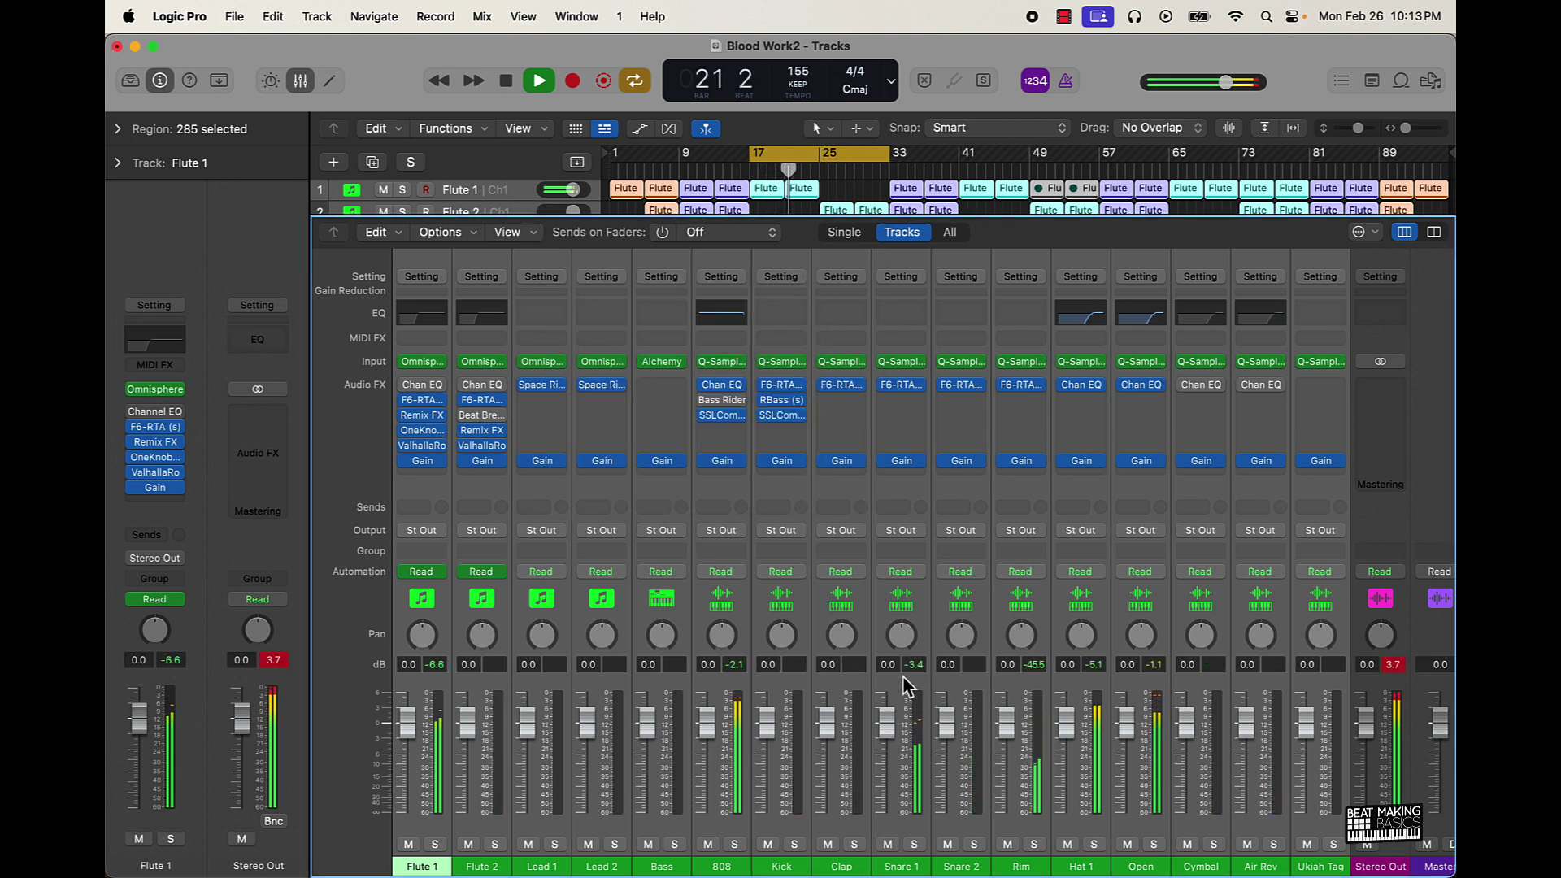
# - Lower the Clap track's Gain plug-in to about -3.8 dB during playback and reset its peak level
pyautogui.click(843, 468)
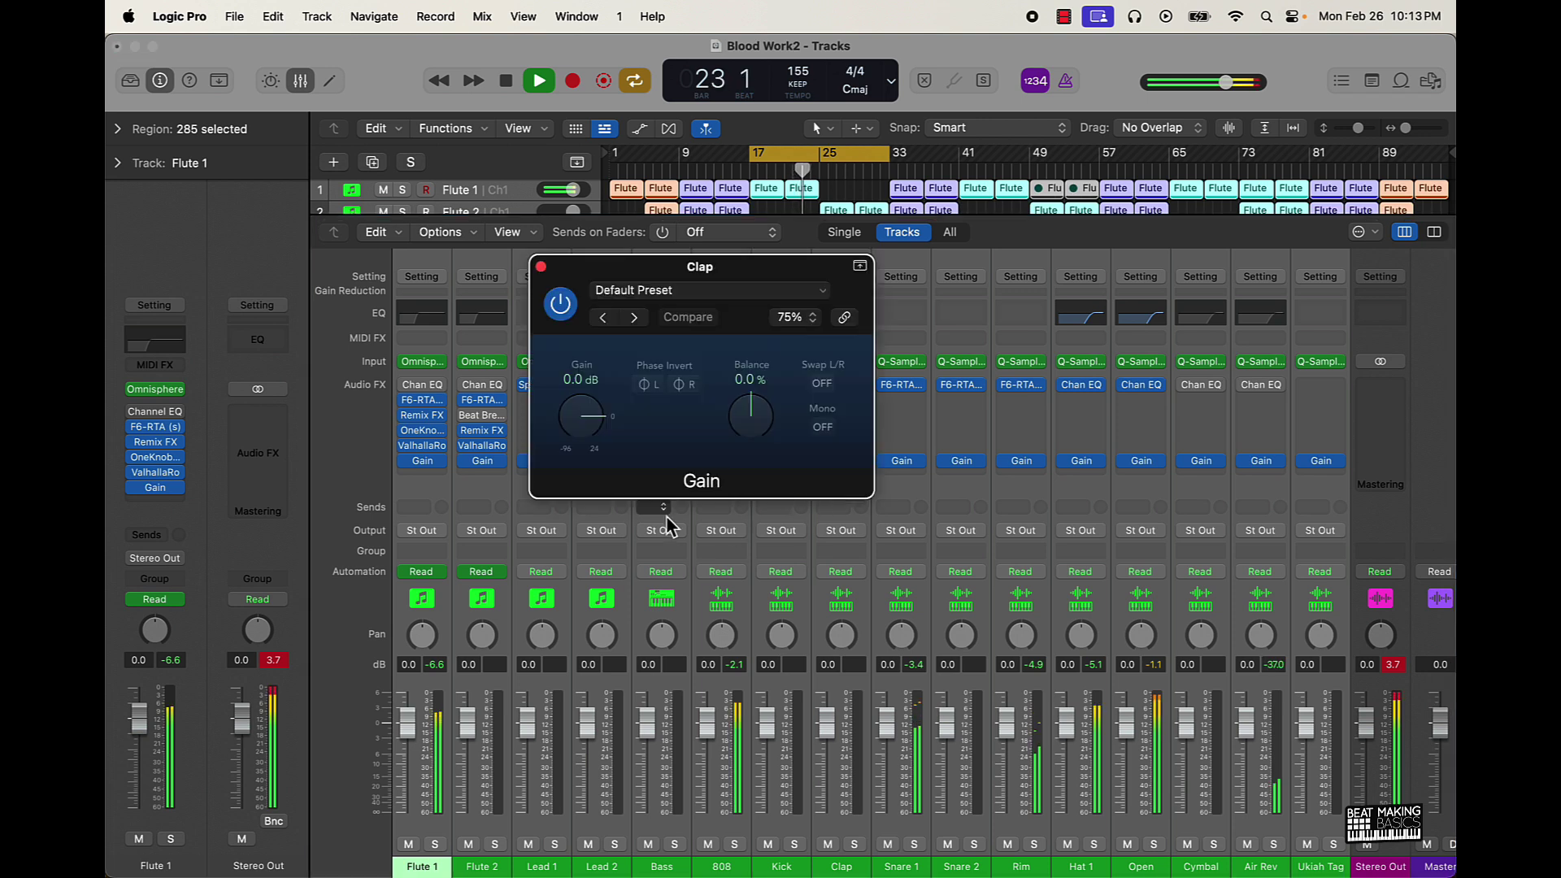
pyautogui.click(541, 267)
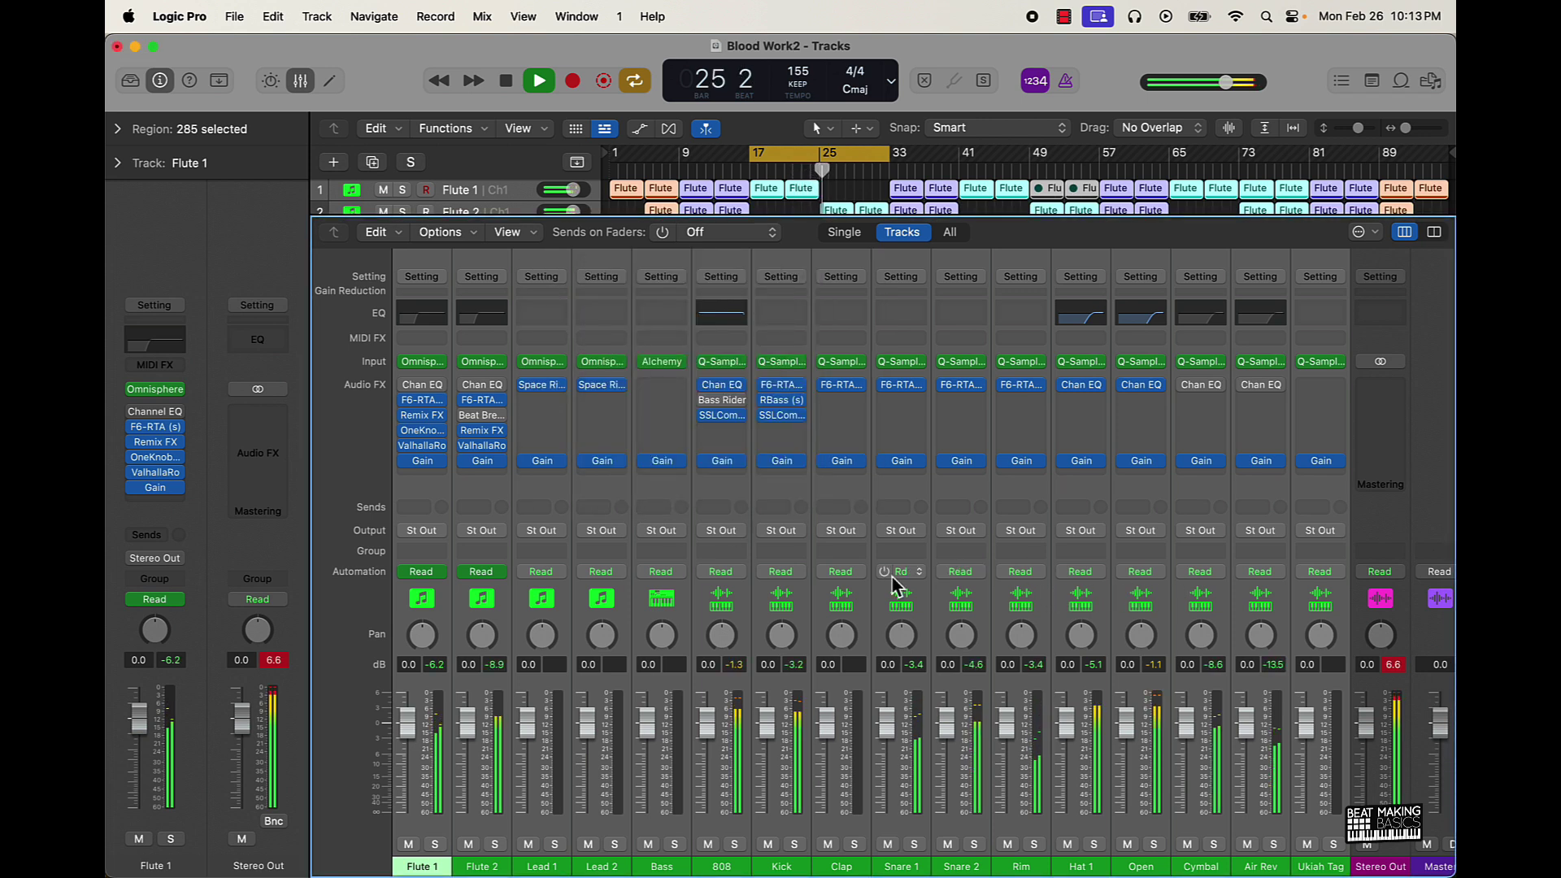
pyautogui.click(841, 460)
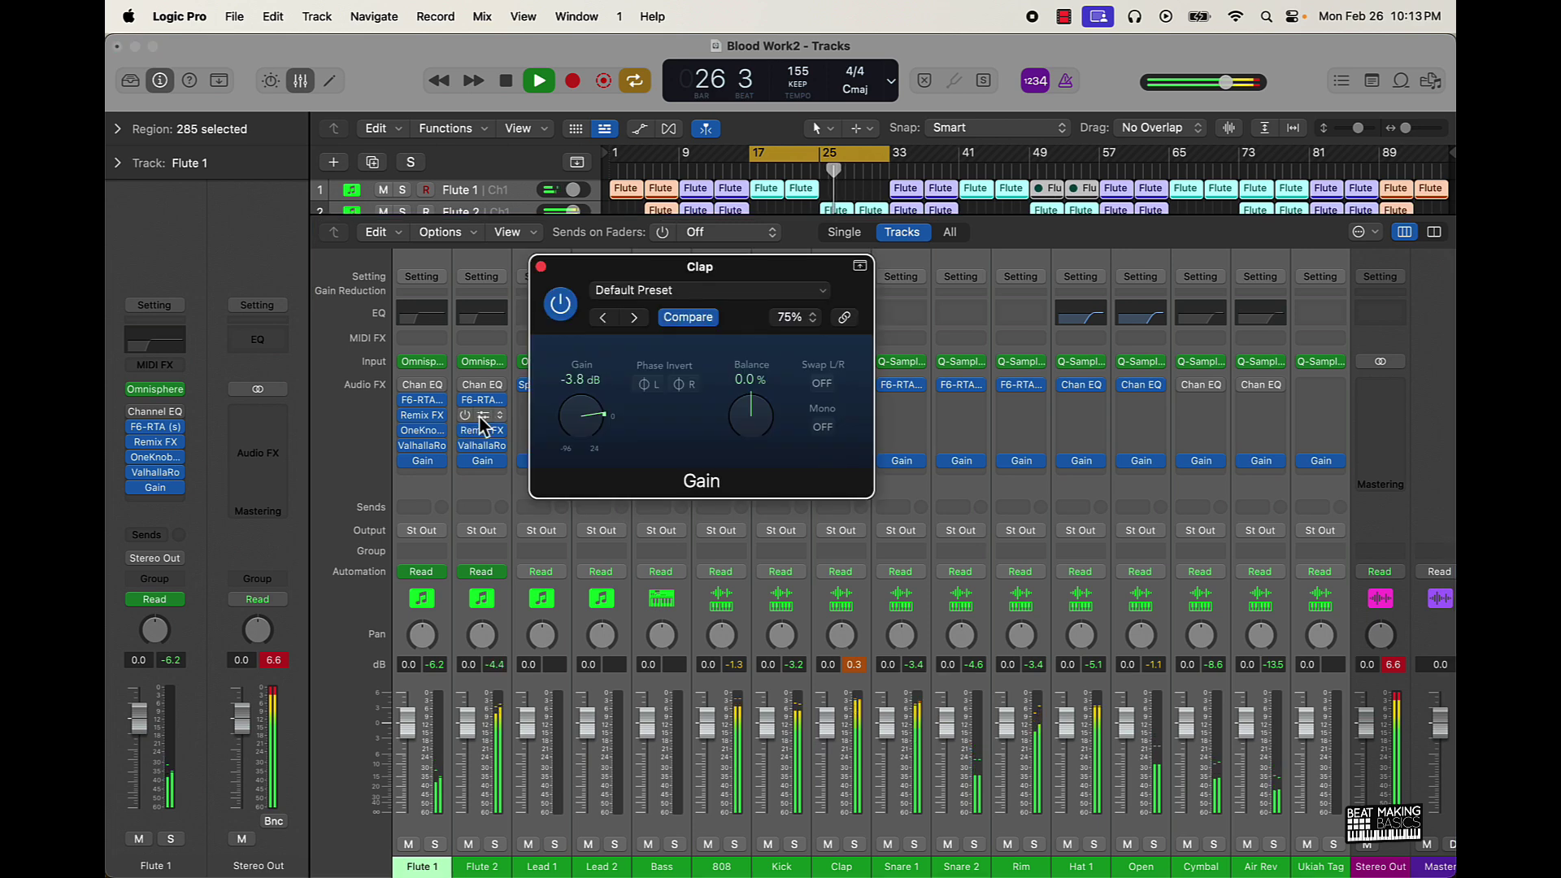
pyautogui.click(540, 266)
pyautogui.click(859, 666)
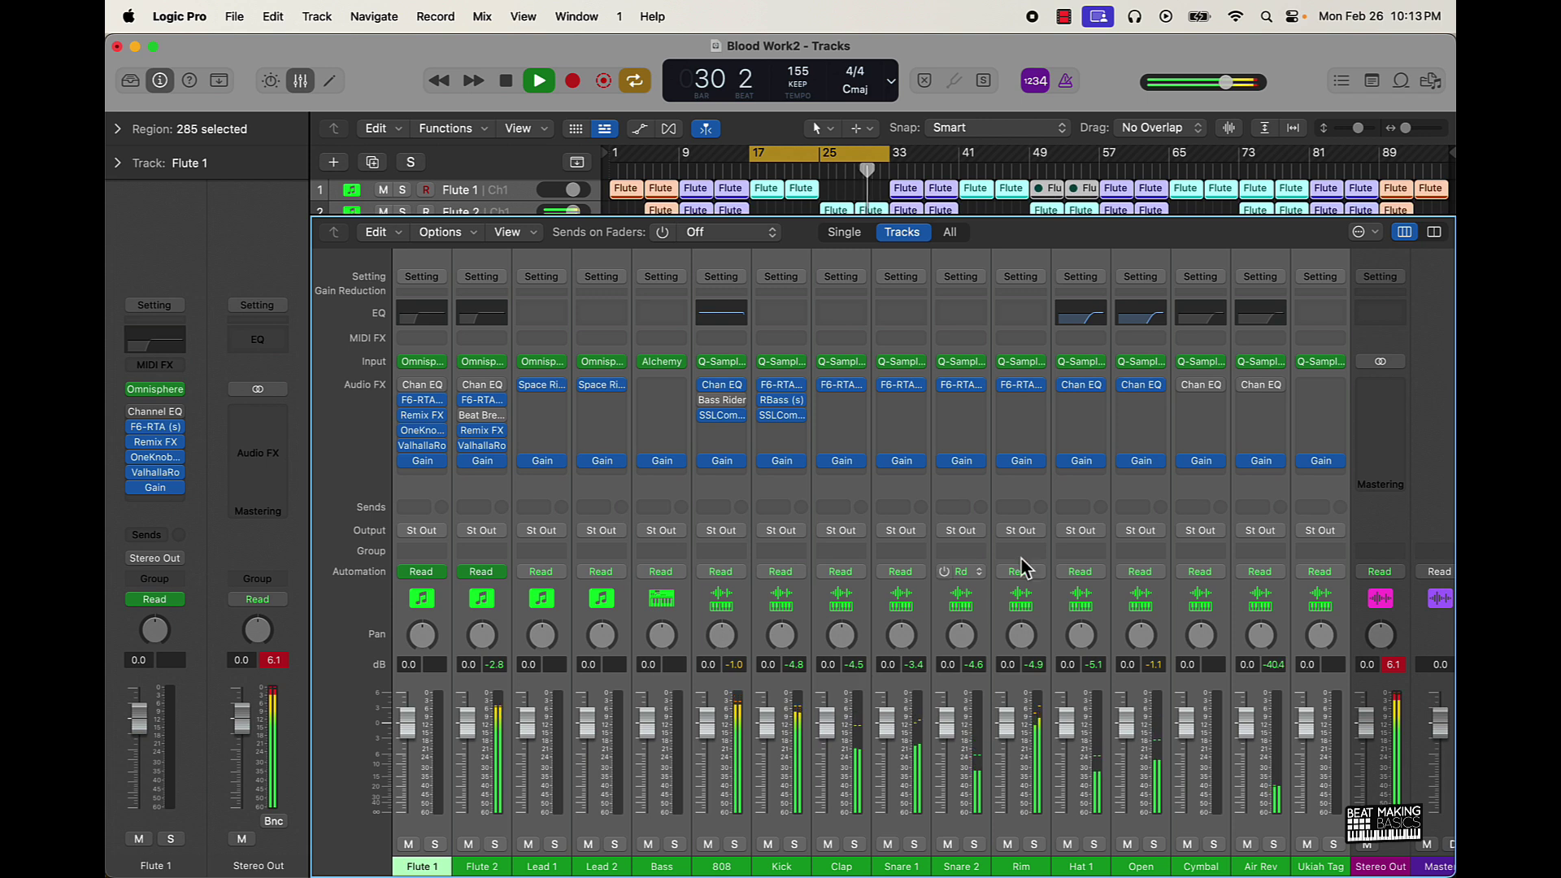
# - Lower the Open track's Gain plug-in to about -3.1 dB and Snare 1's to about -7.3 dB, and reset the peak levels
pyautogui.click(1138, 463)
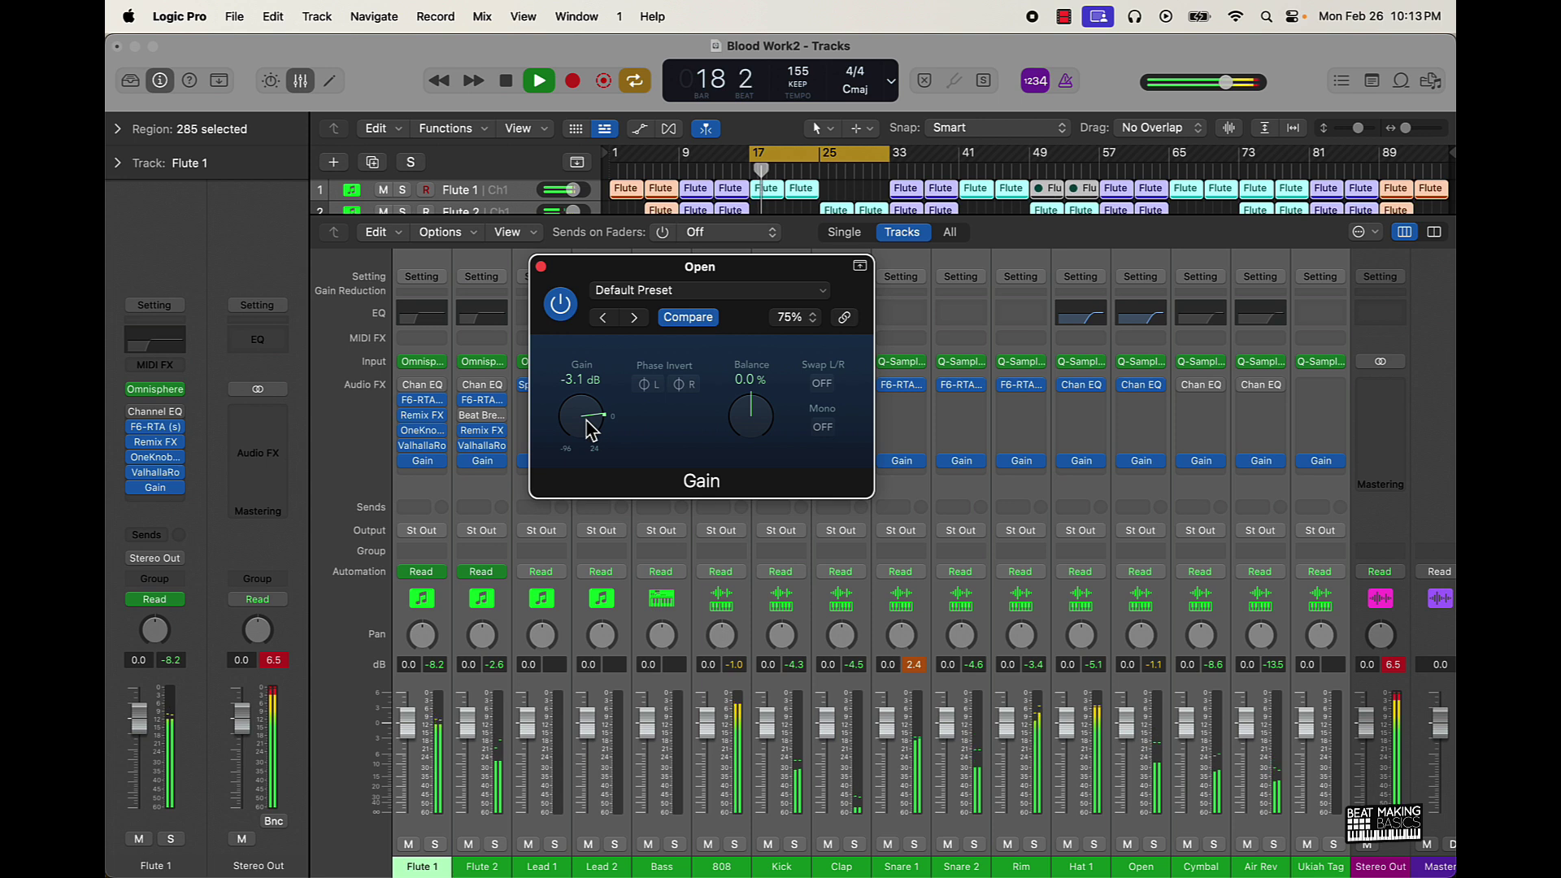
pyautogui.click(540, 266)
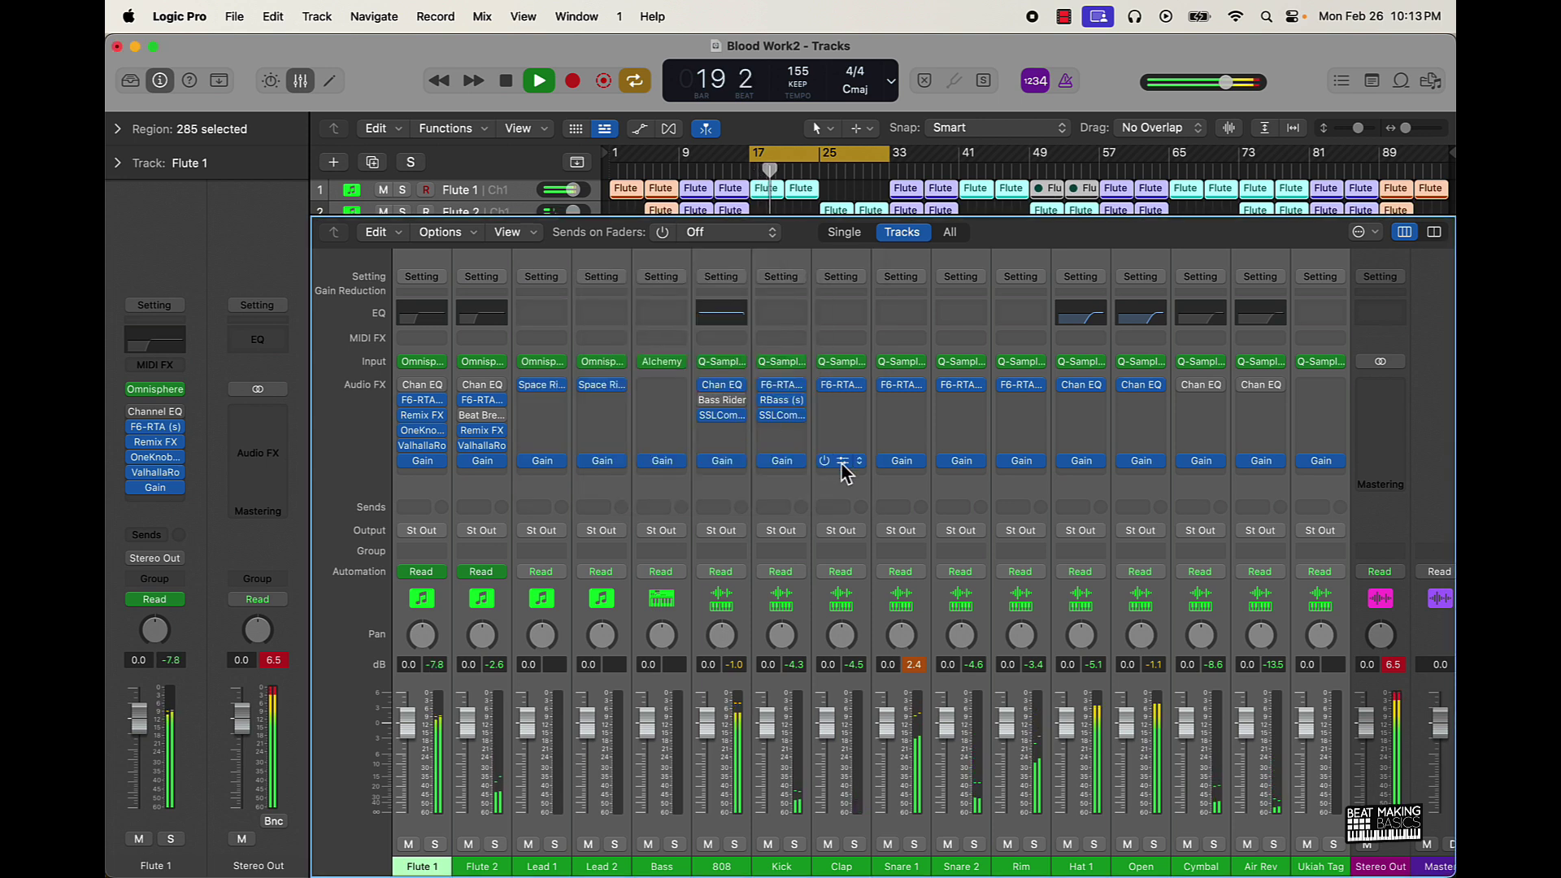
pyautogui.click(901, 460)
pyautogui.moveTo(591, 408); pyautogui.dragTo(600, 425)
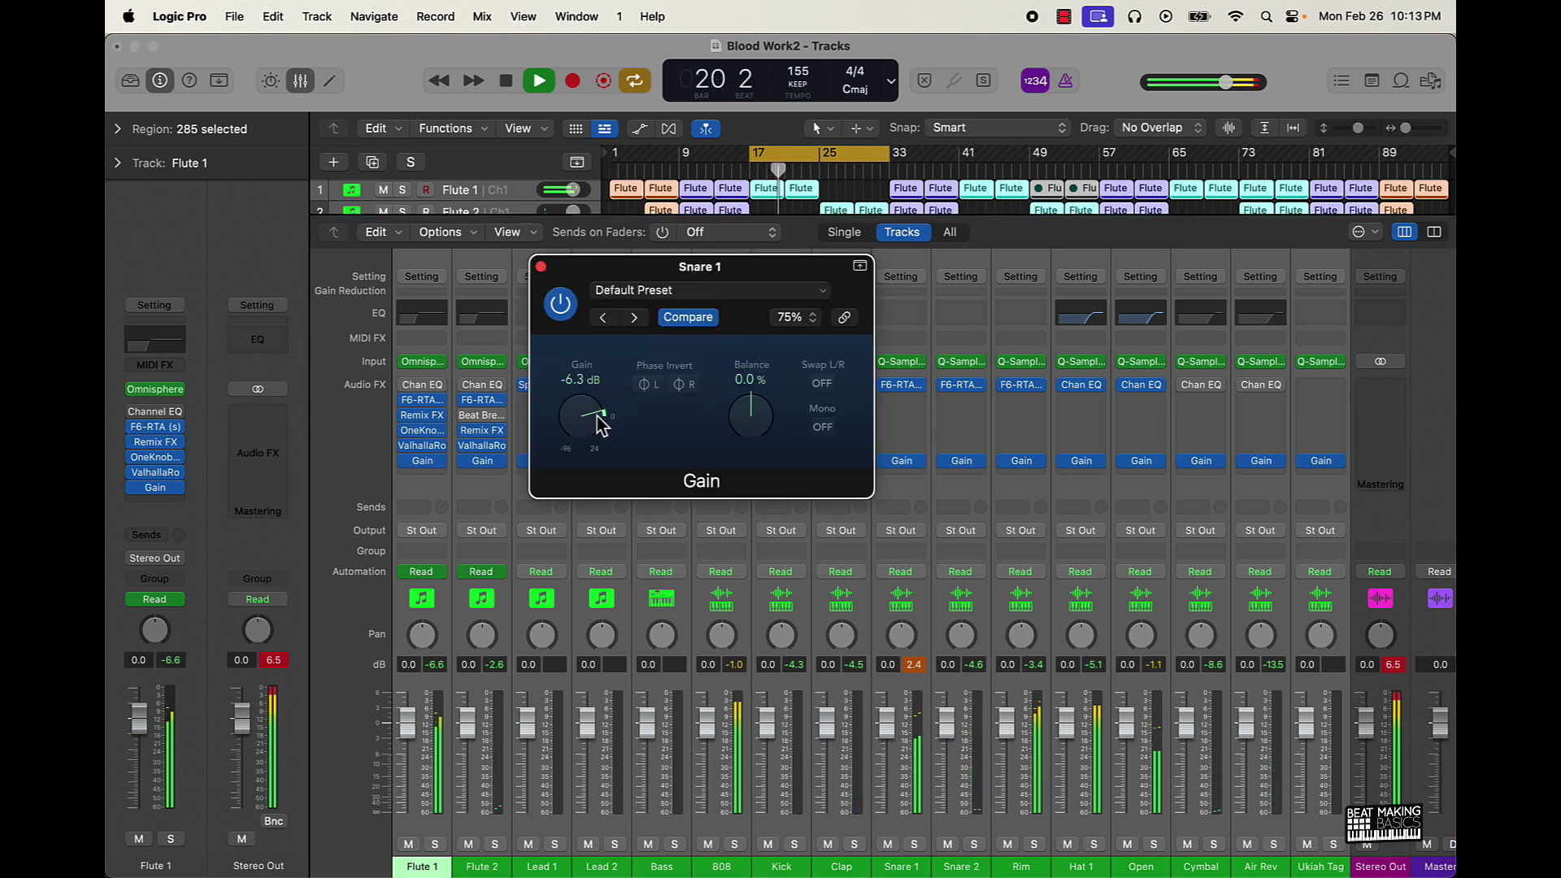
pyautogui.click(914, 667)
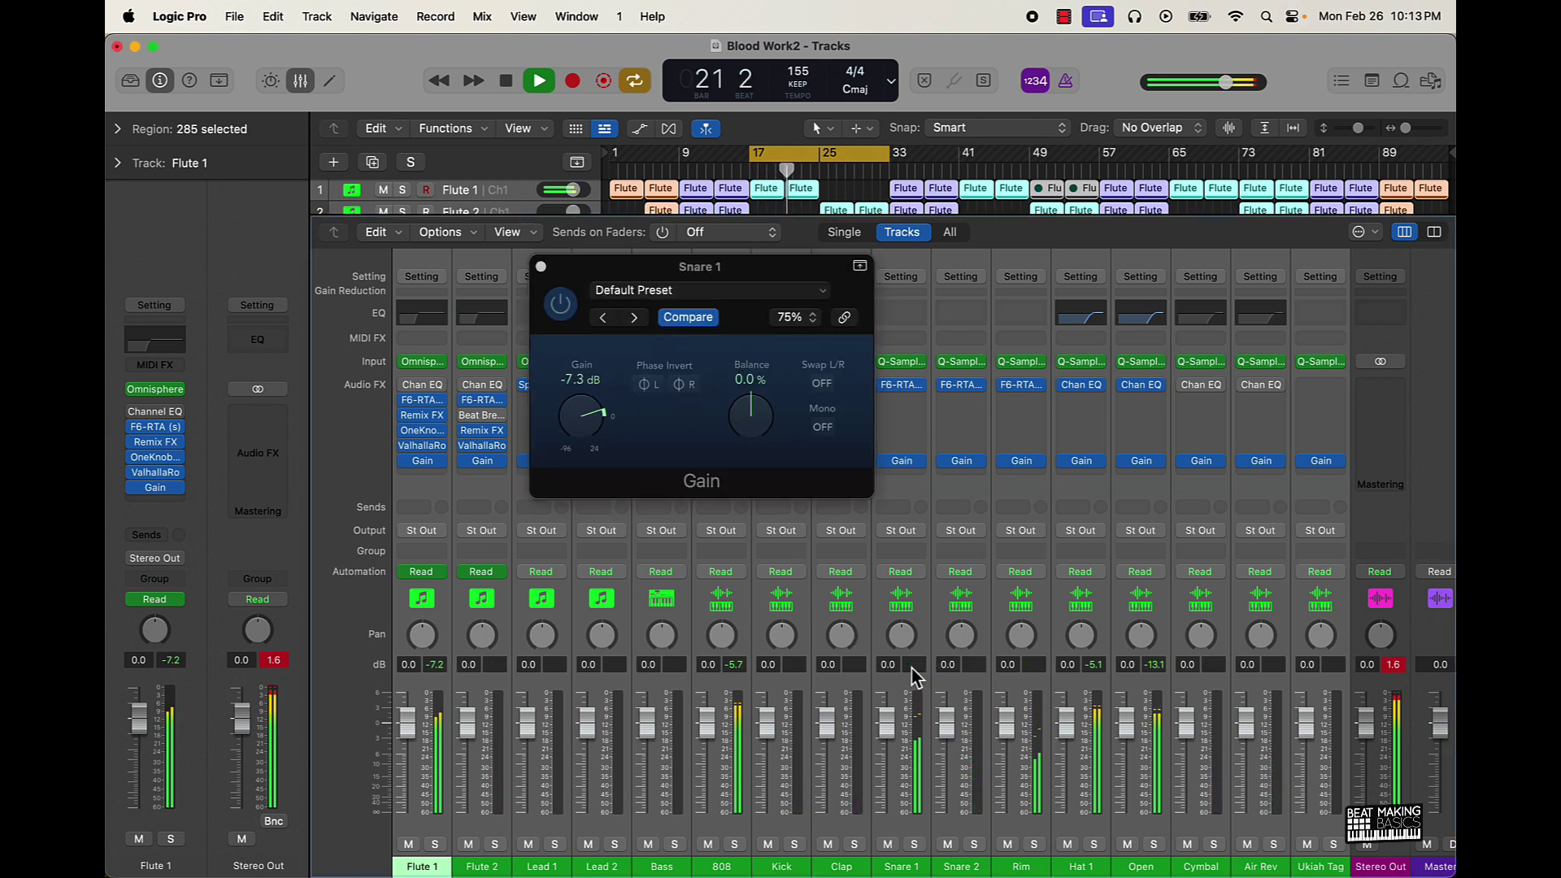
# - Insert a stereo Gain plug-in on the Stereo Out channel and lower it to about -2.8 dB
pyautogui.click(1381, 463)
pyautogui.moveTo(1303, 501)
pyautogui.click(1424, 513)
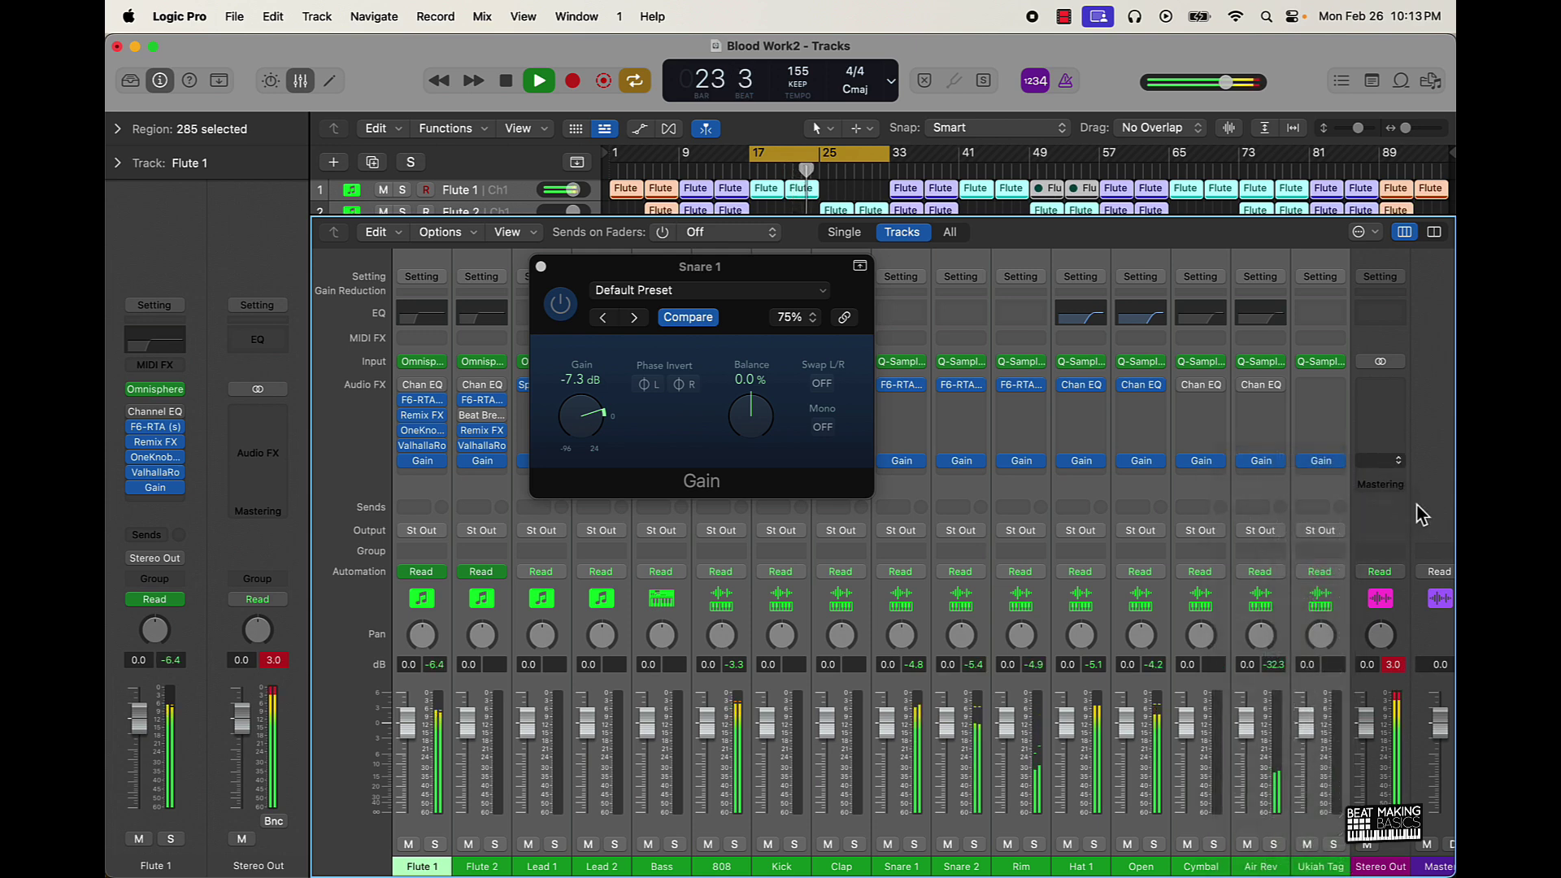
pyautogui.click(1384, 465)
pyautogui.moveTo(1304, 500)
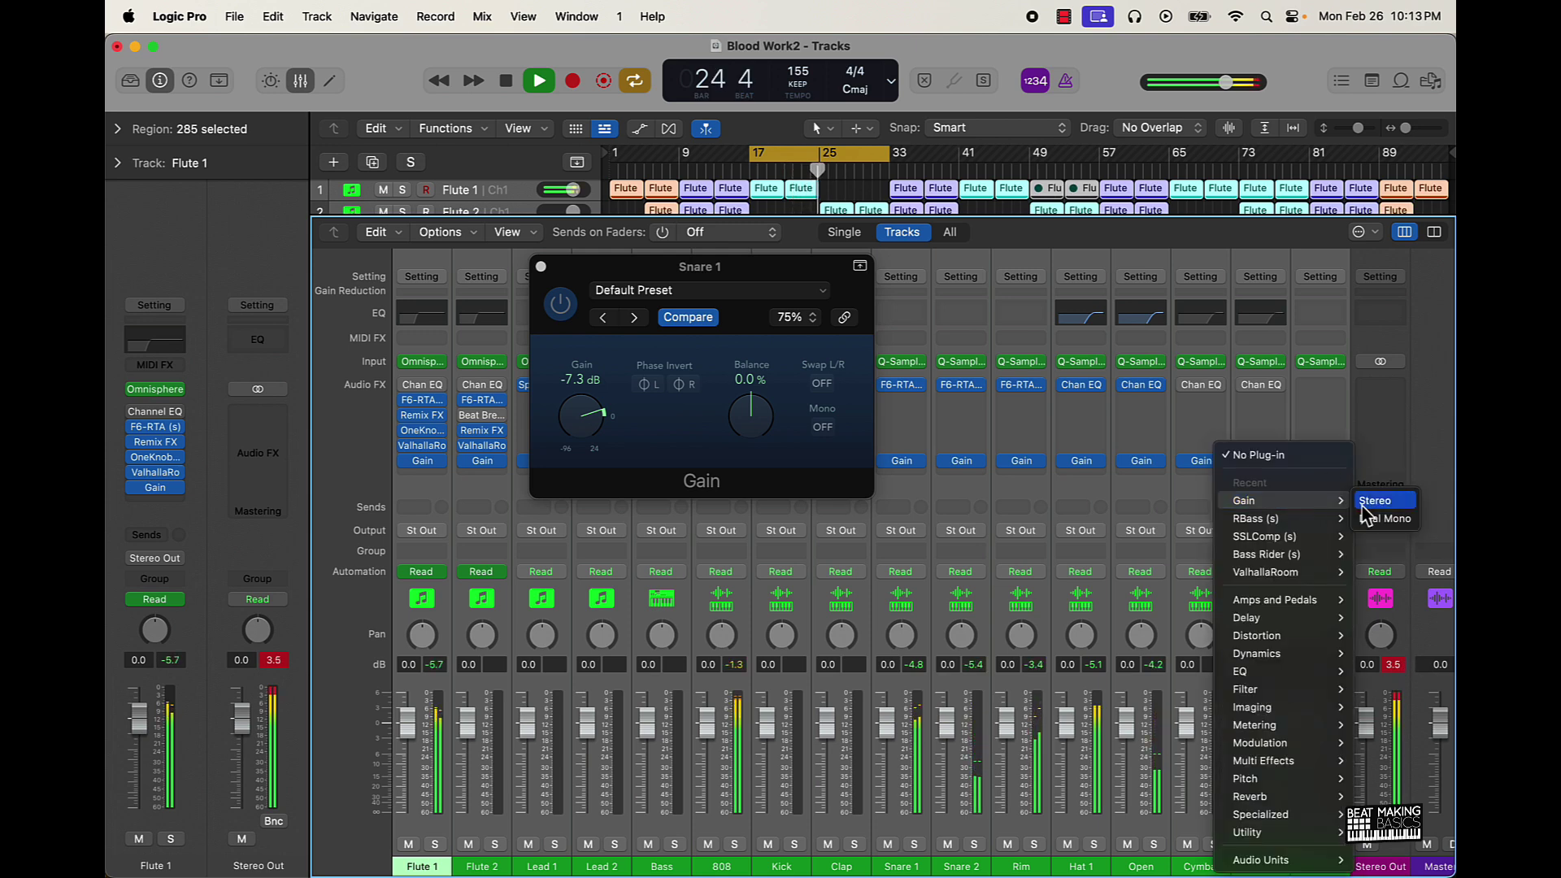
pyautogui.click(1382, 501)
pyautogui.moveTo(620, 443); pyautogui.dragTo(614, 459)
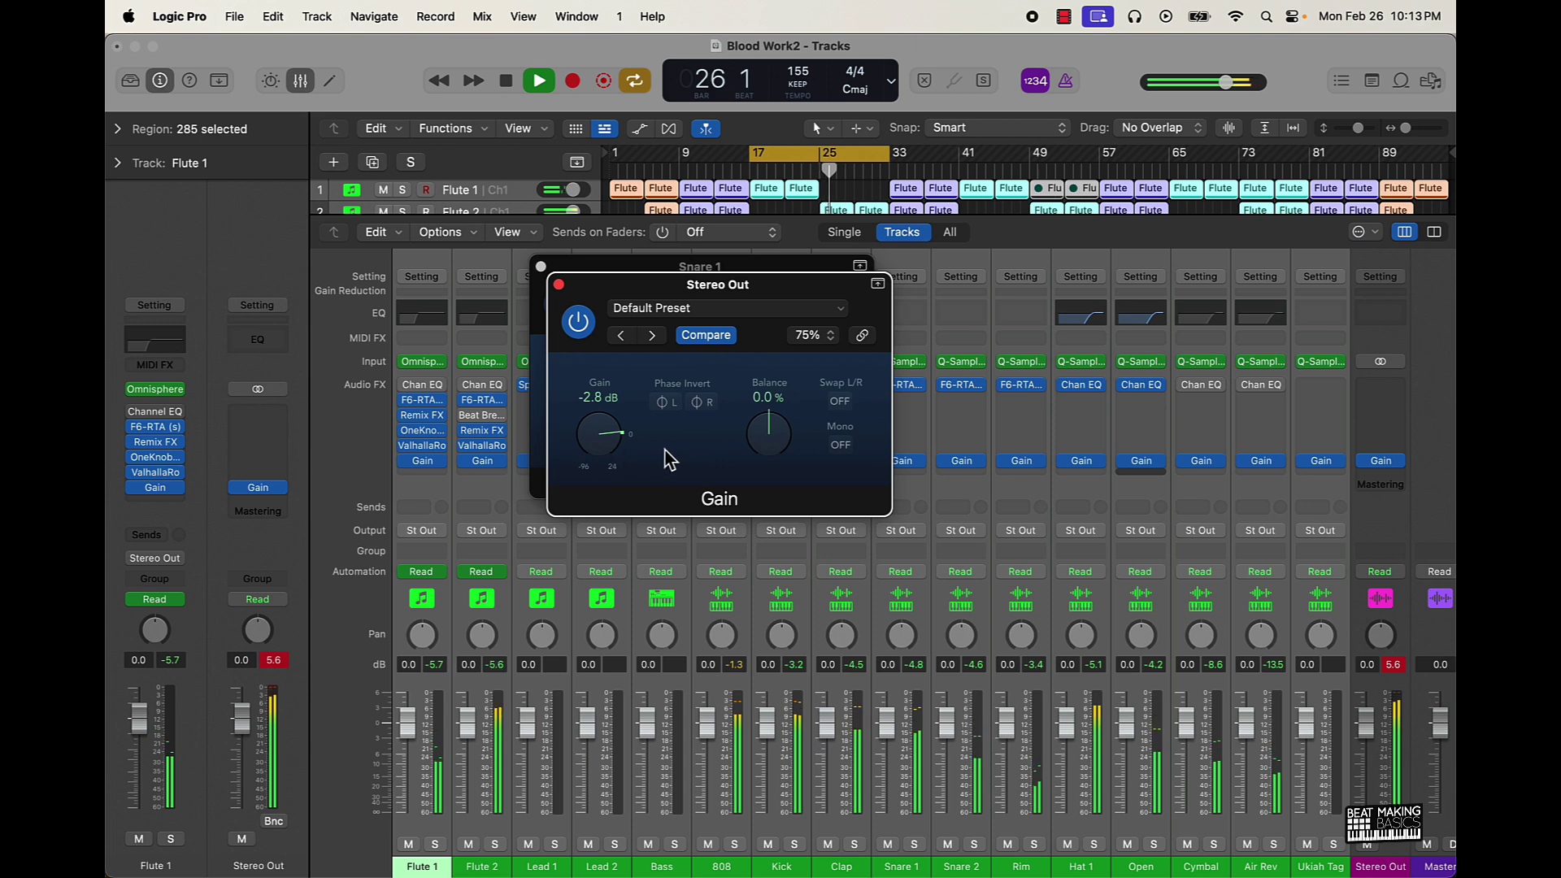
# - Lower the Stereo Out channel's Gain plug-in to about -4.7 dB, resetting the peak levels before and after the change
pyautogui.click(1392, 664)
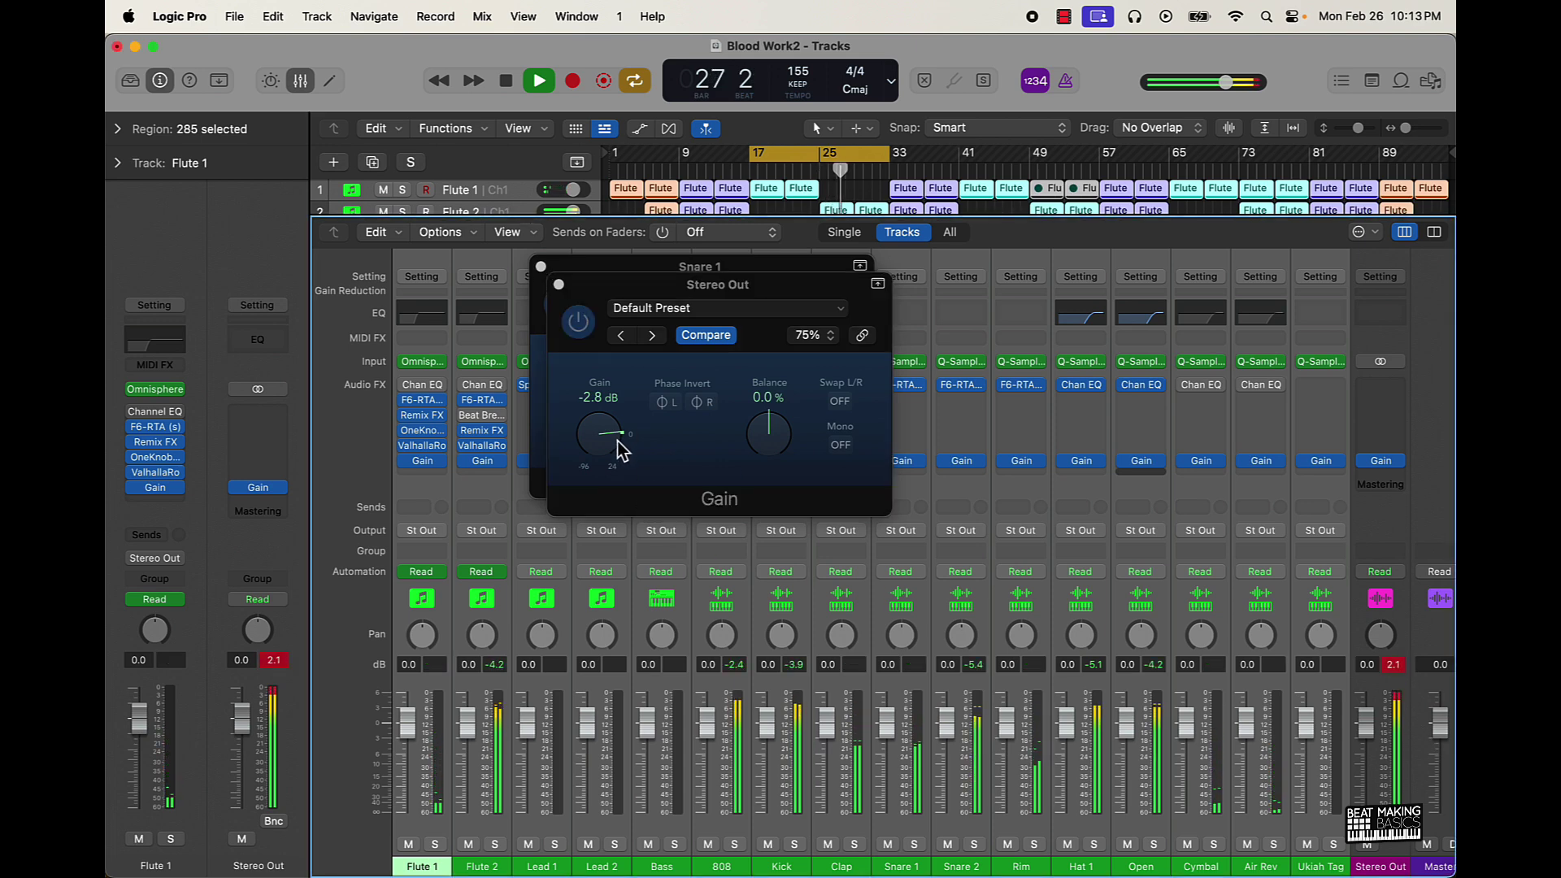
pyautogui.moveTo(620, 446); pyautogui.dragTo(616, 446)
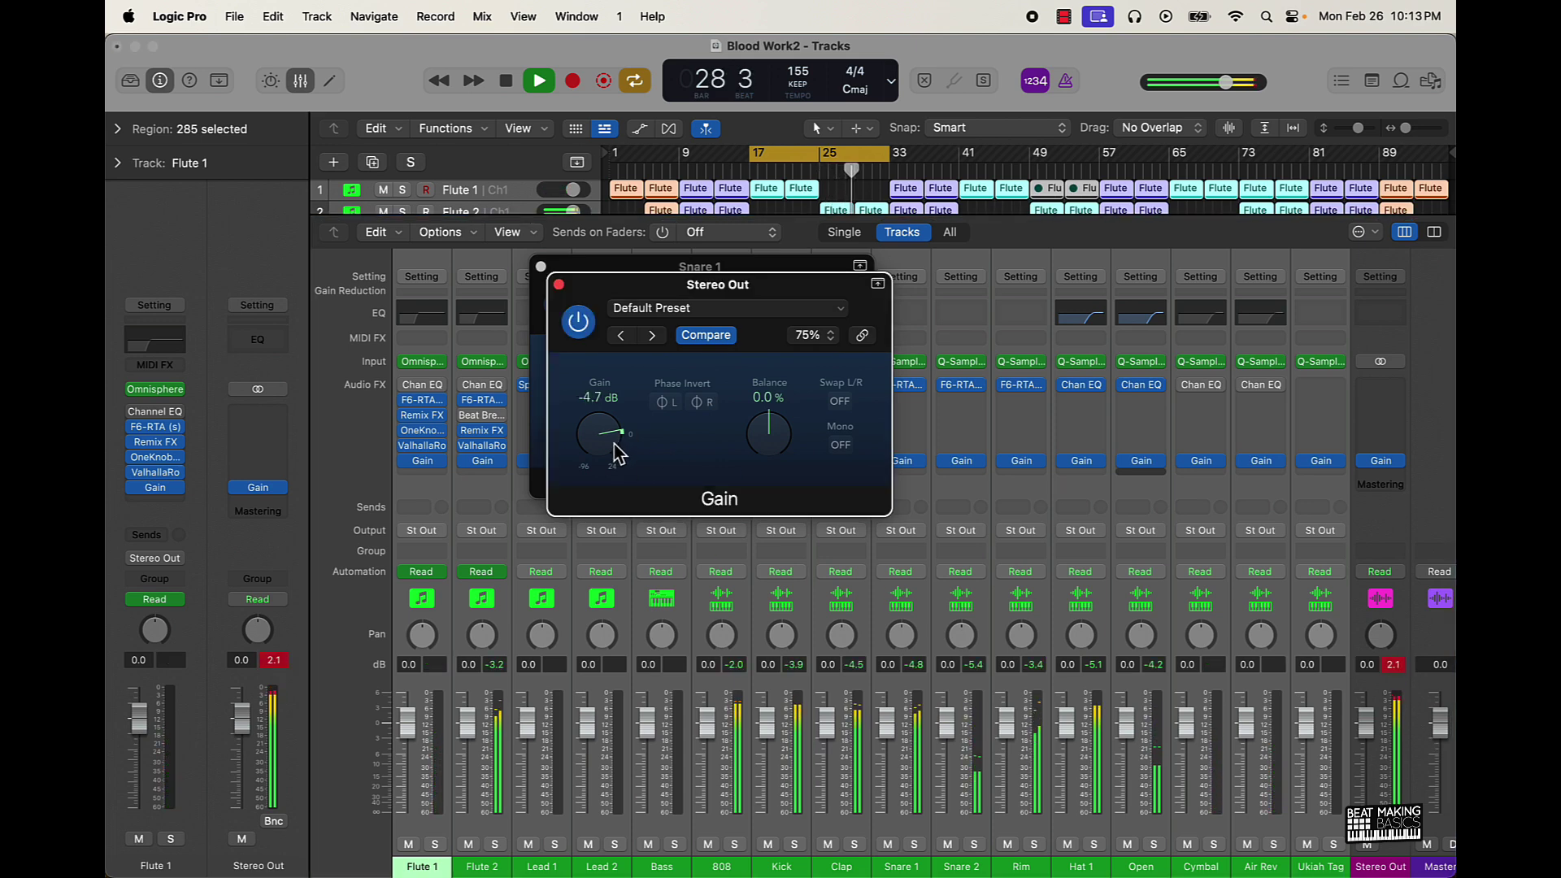
pyautogui.click(1393, 665)
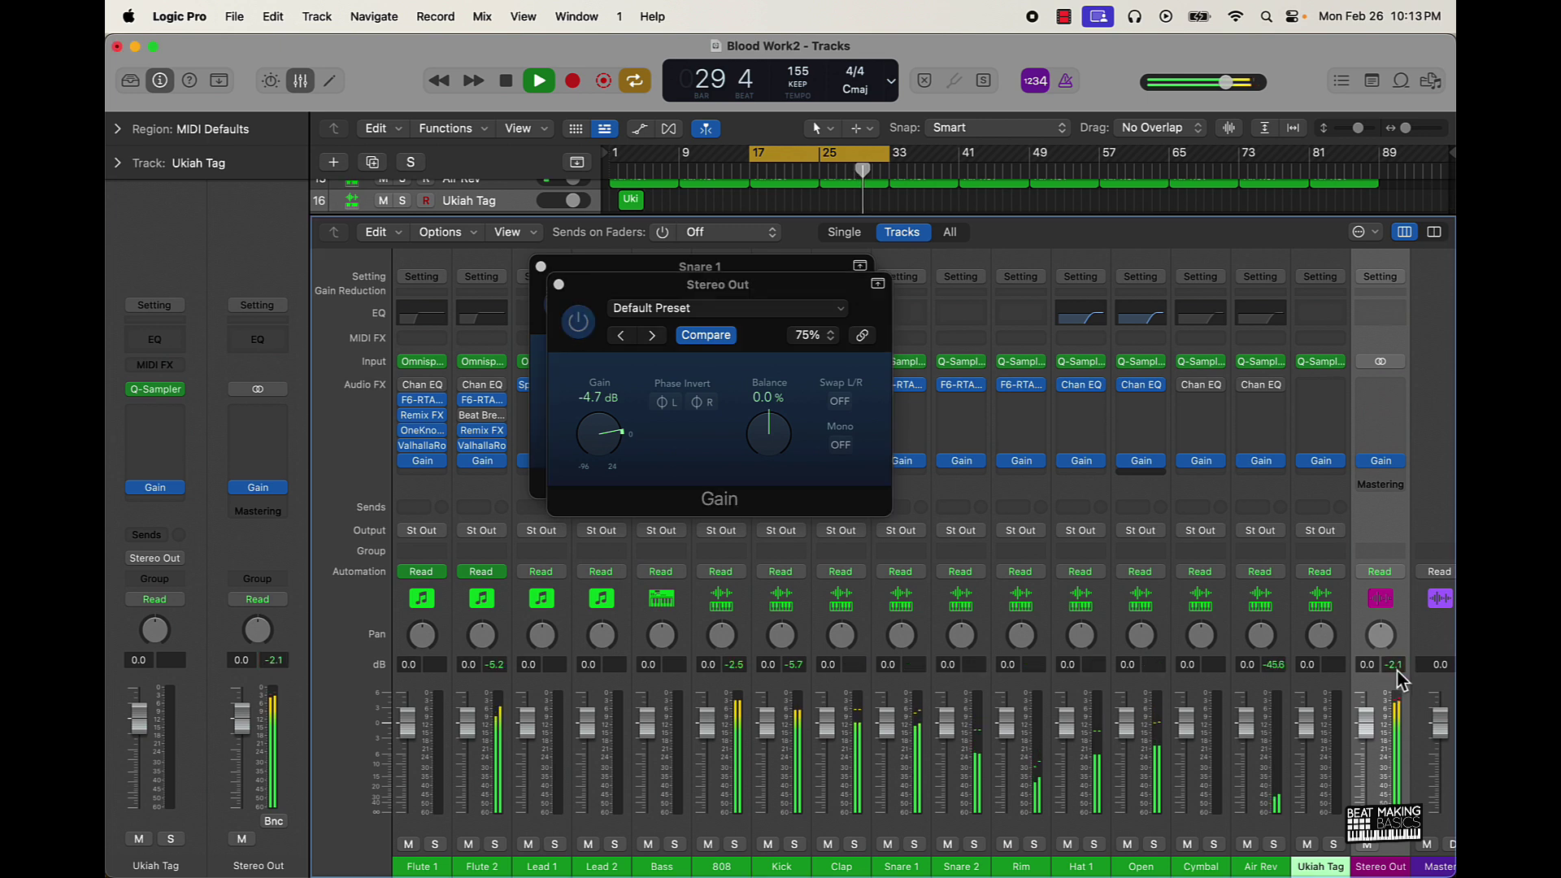
# - Close the open Gain plug-in windows and lower the gain further in the Snare 1 track's Gain plug-in
pyautogui.click(559, 285)
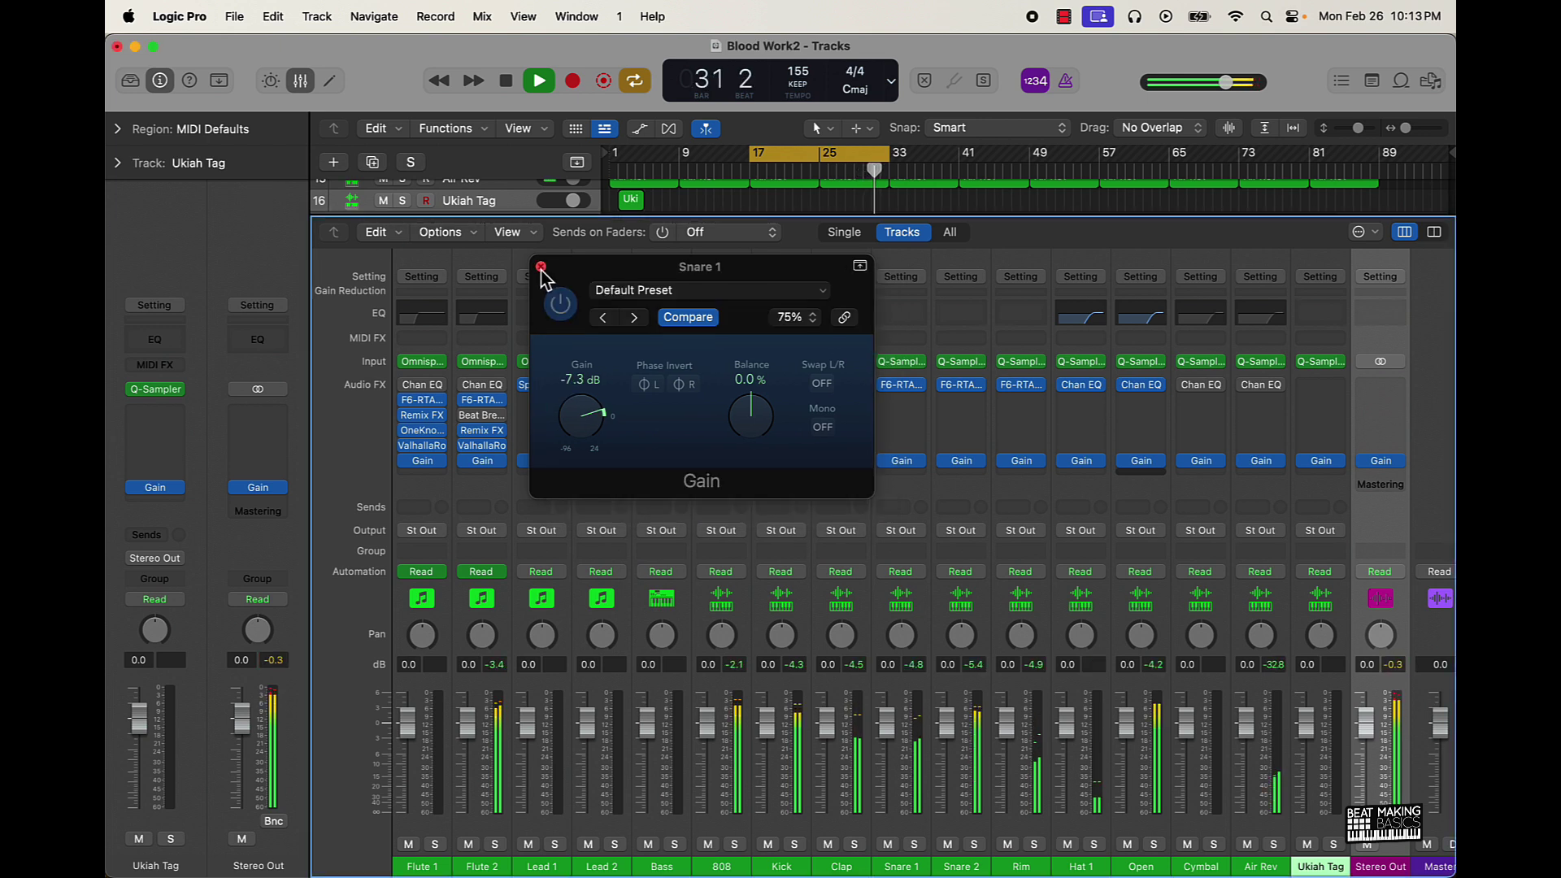
pyautogui.click(540, 266)
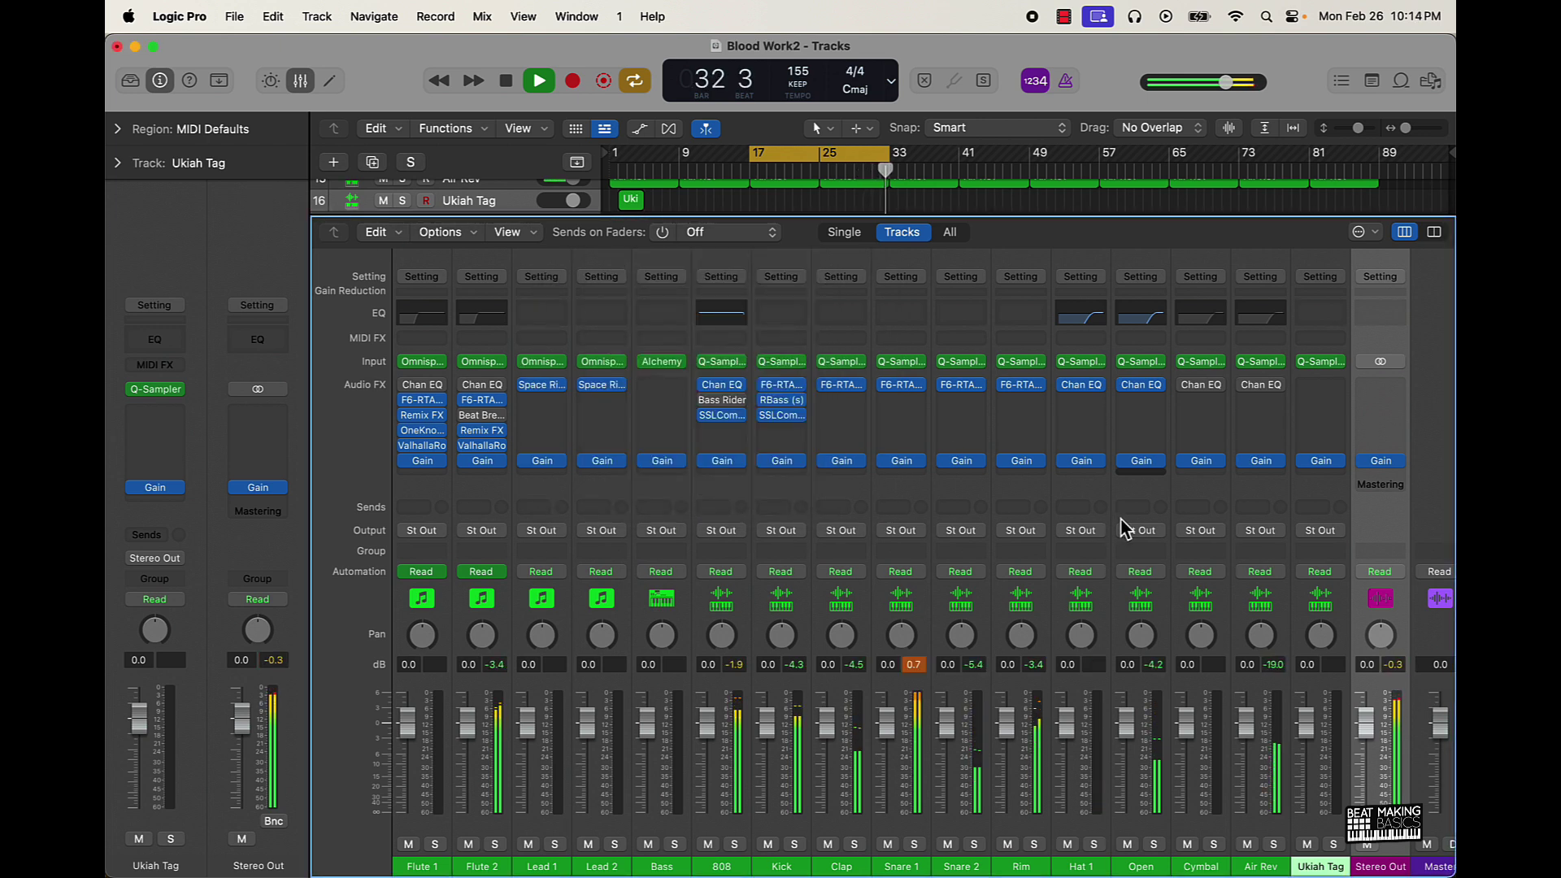
pyautogui.click(899, 462)
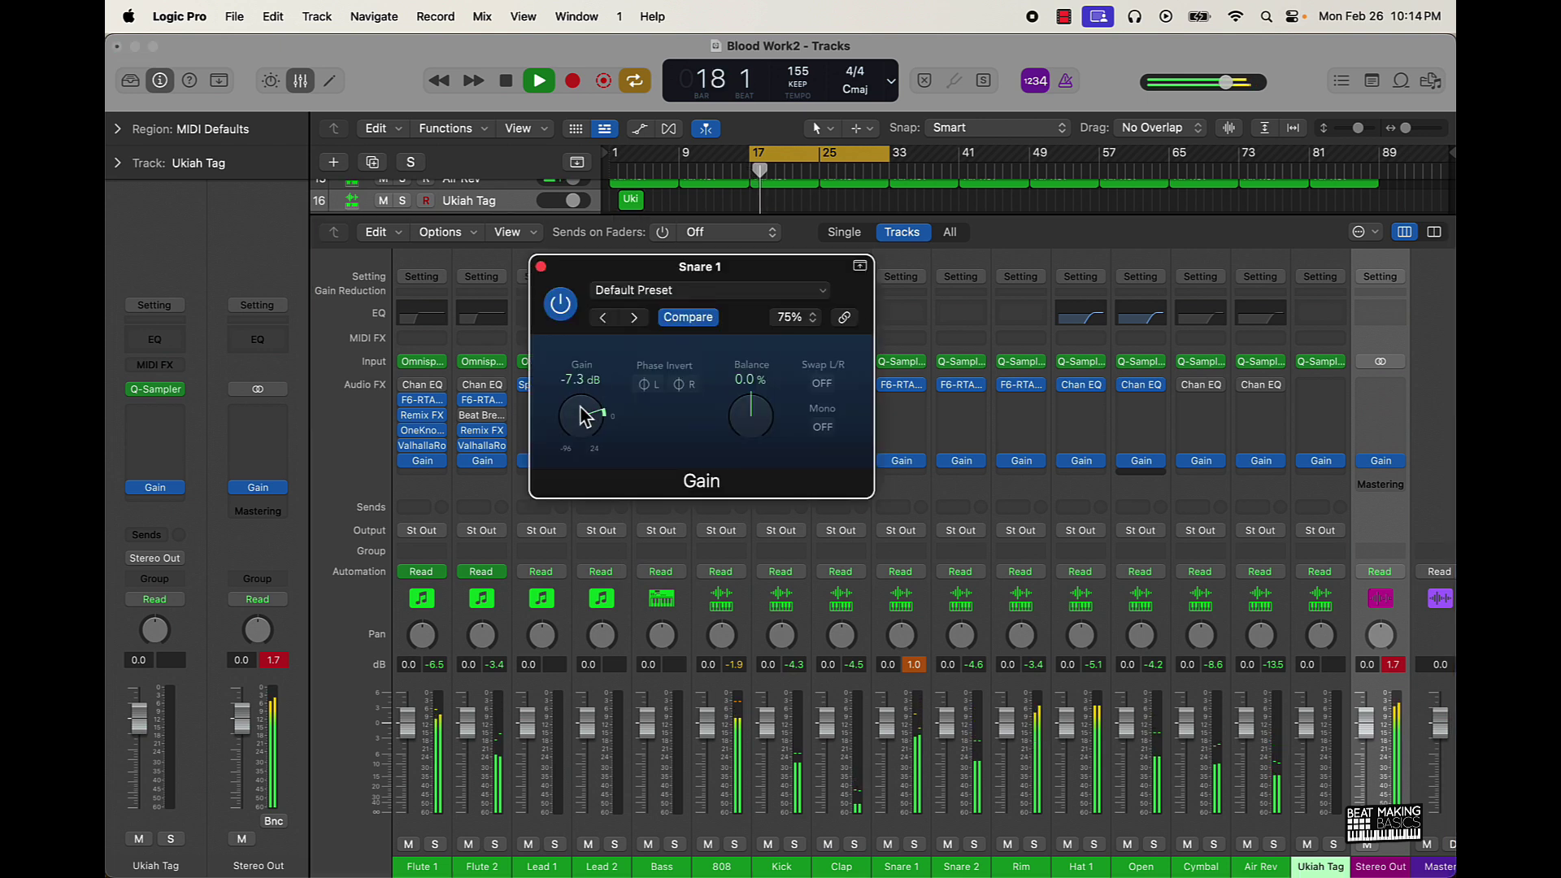
pyautogui.click(540, 267)
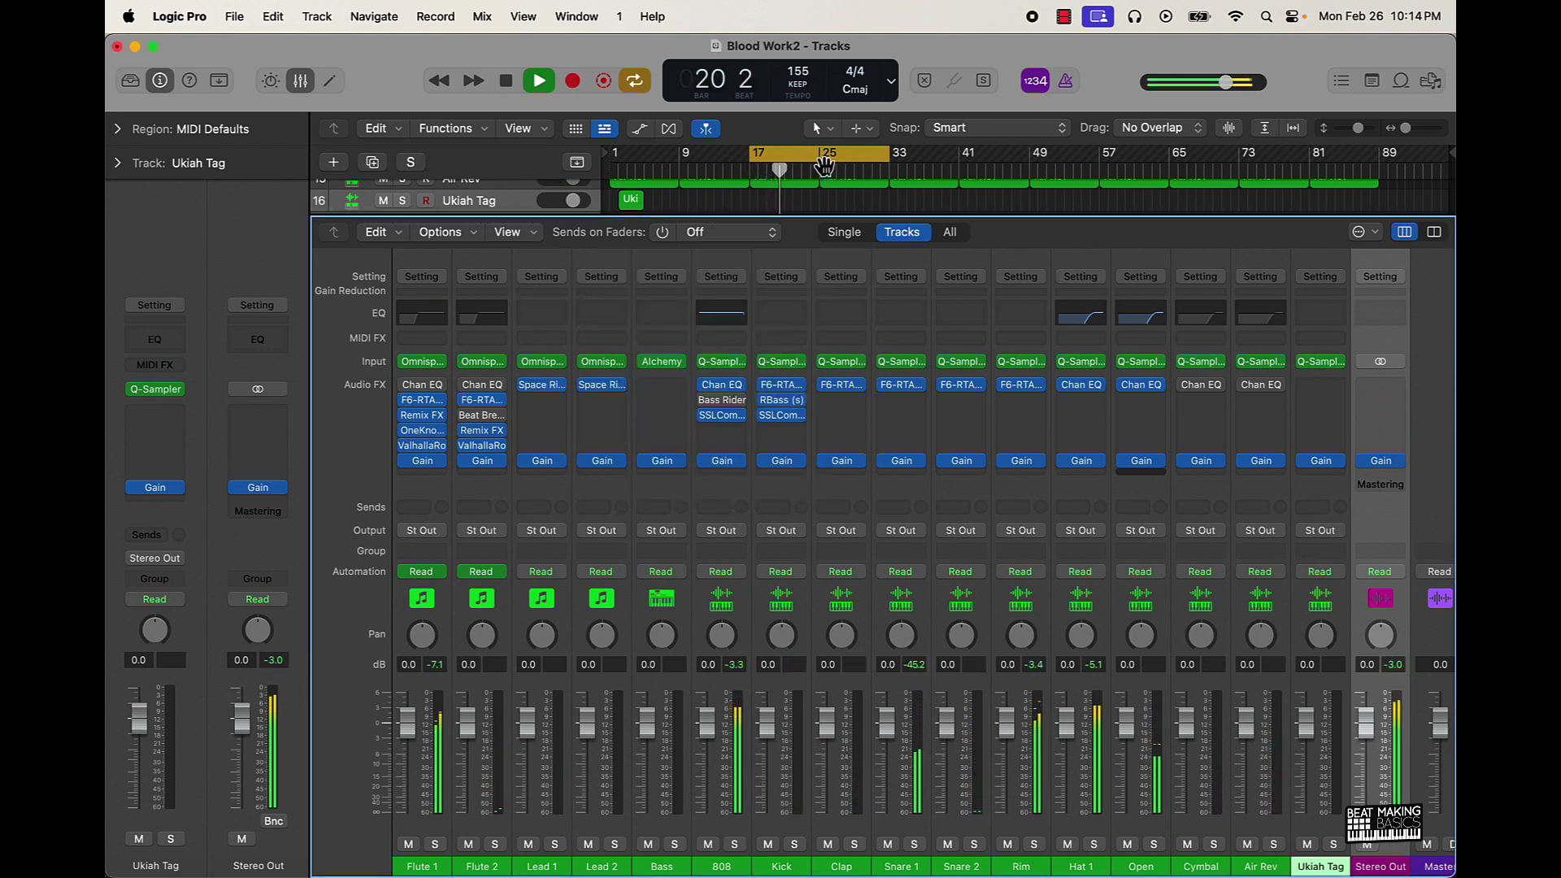
# - Play from about bar 31 with cycling off to check the levels, then stop playback and clear the peak levels
pyautogui.click(875, 166)
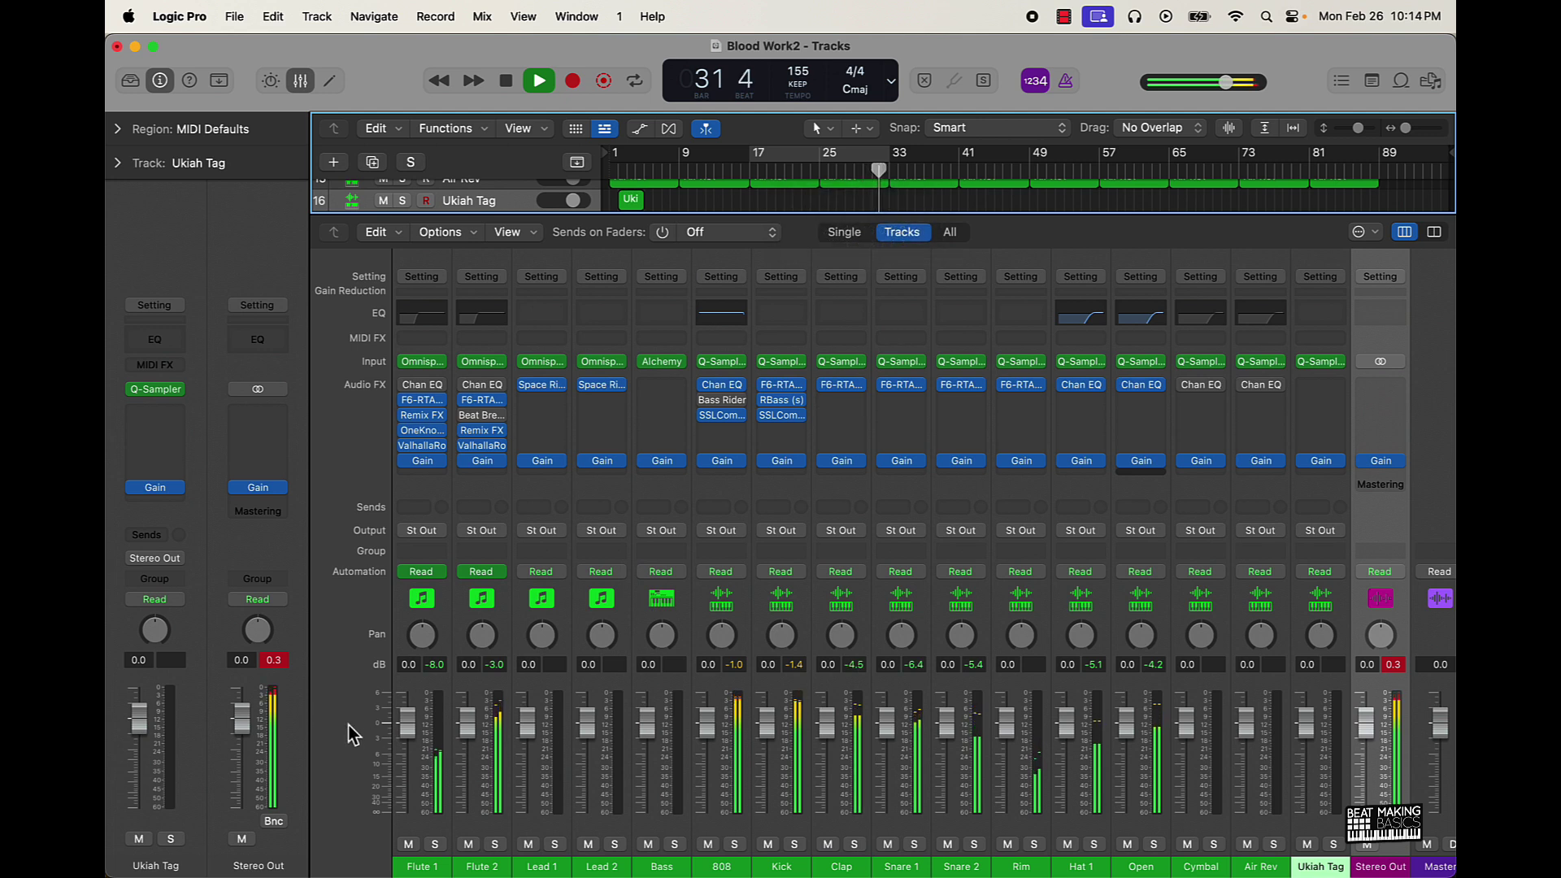
pyautogui.click(277, 663)
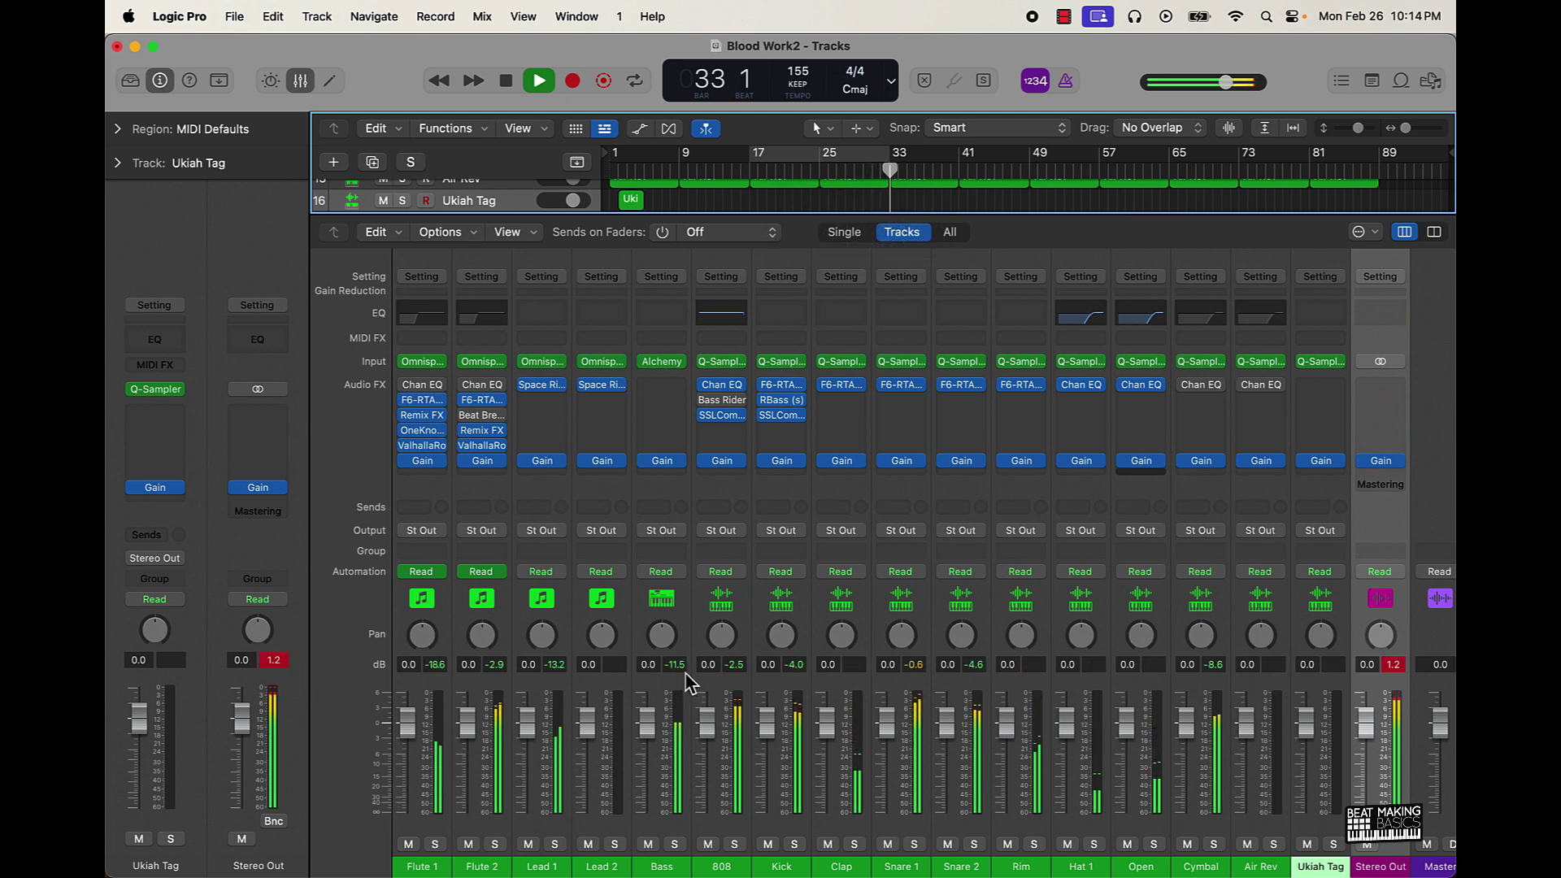
pyautogui.press('space')
pyautogui.click(281, 660)
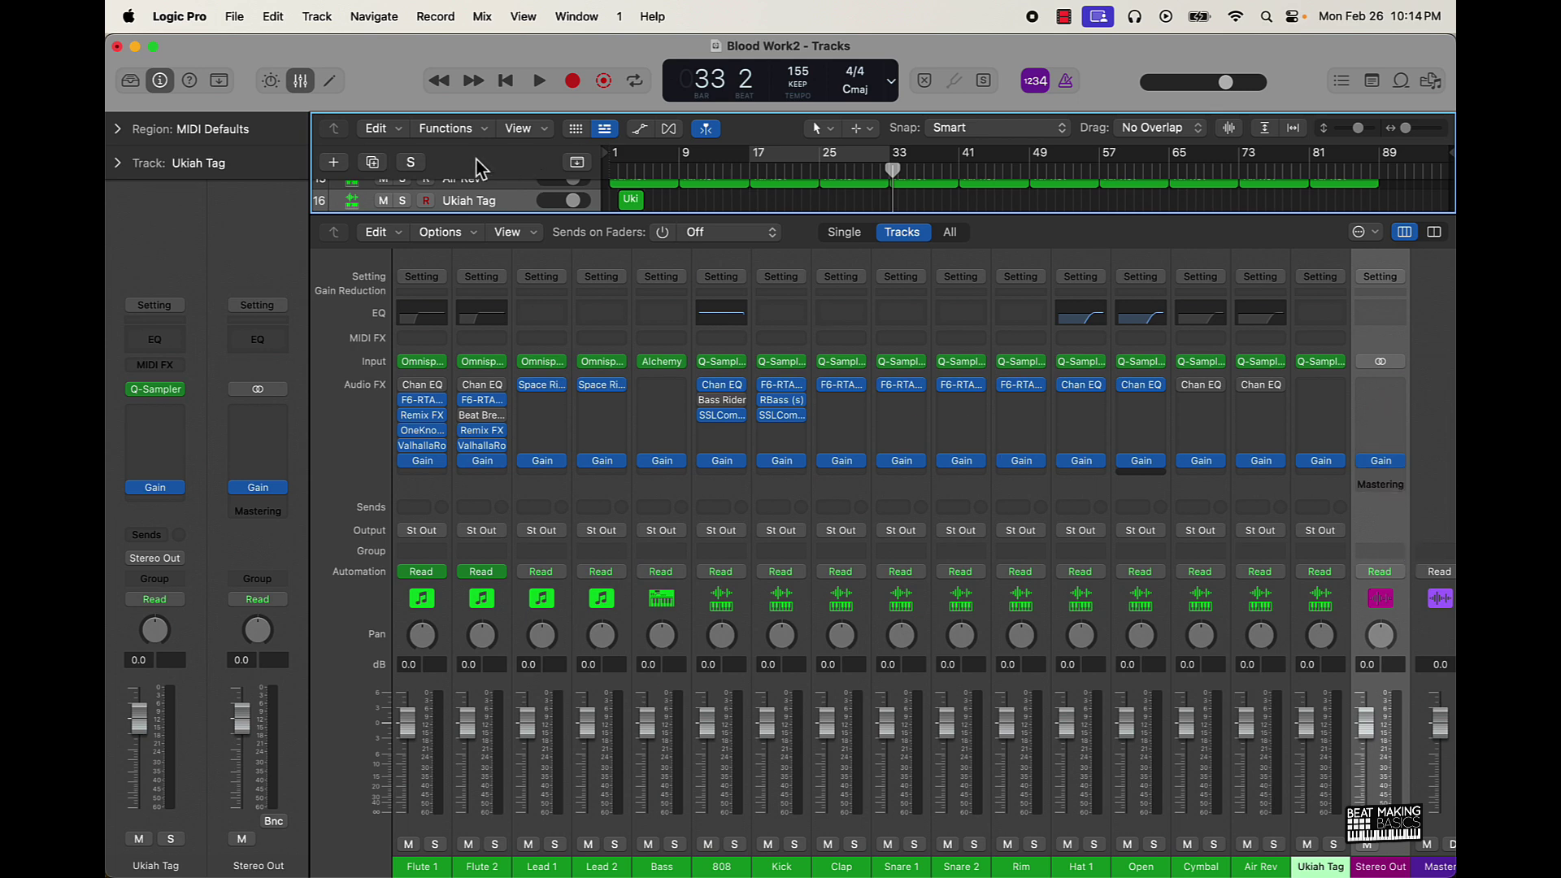
# - Hide the mixer, return the playhead to the project start and save the project
pyautogui.click(300, 79)
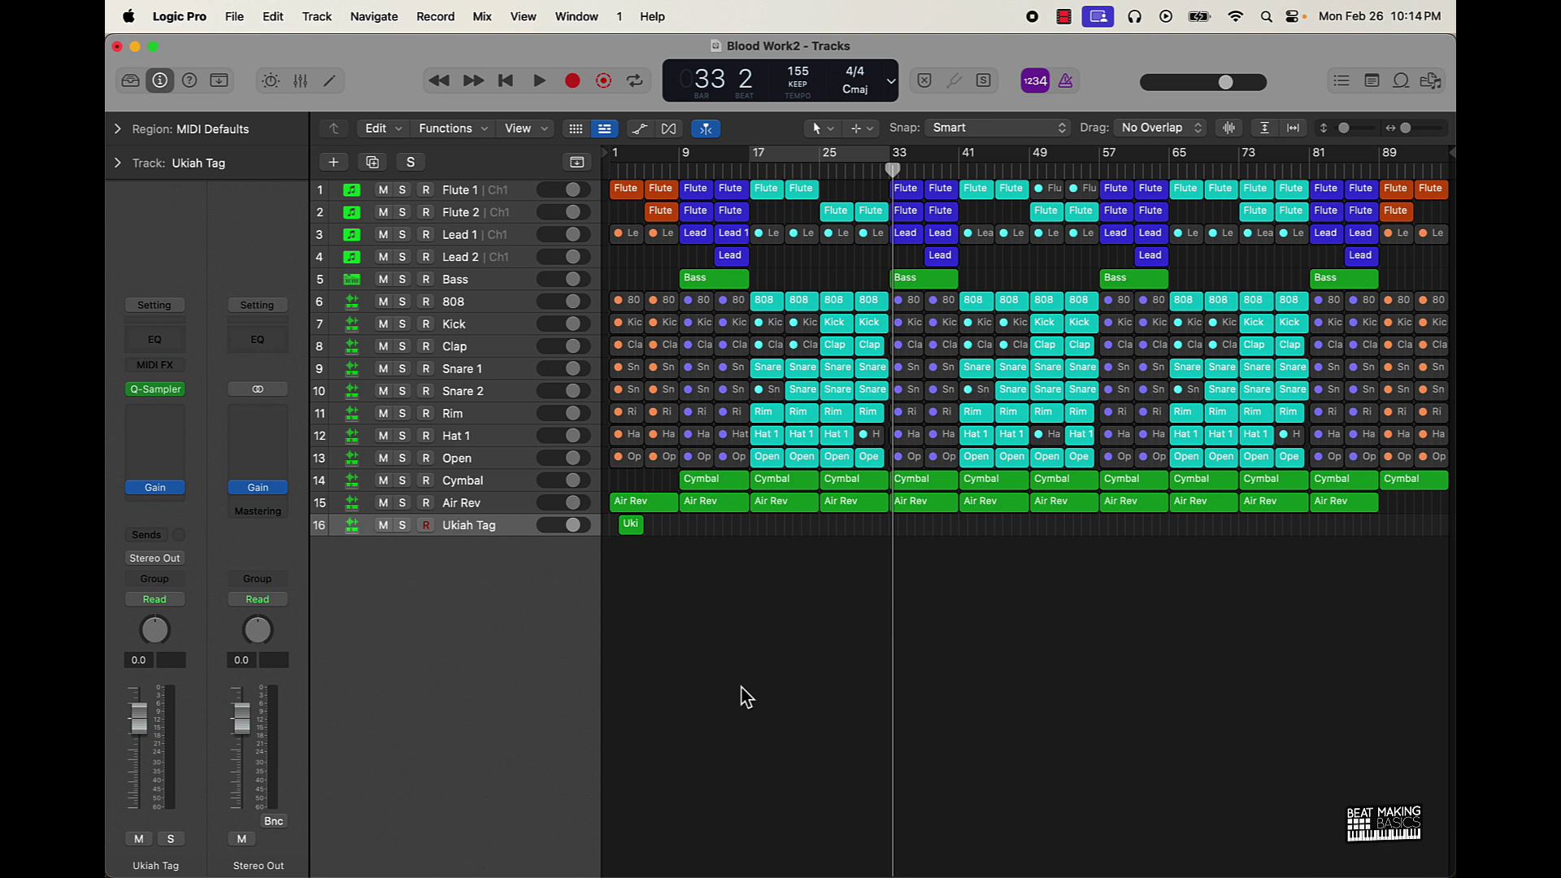
pyautogui.press('Return')
pyautogui.press('super+s')
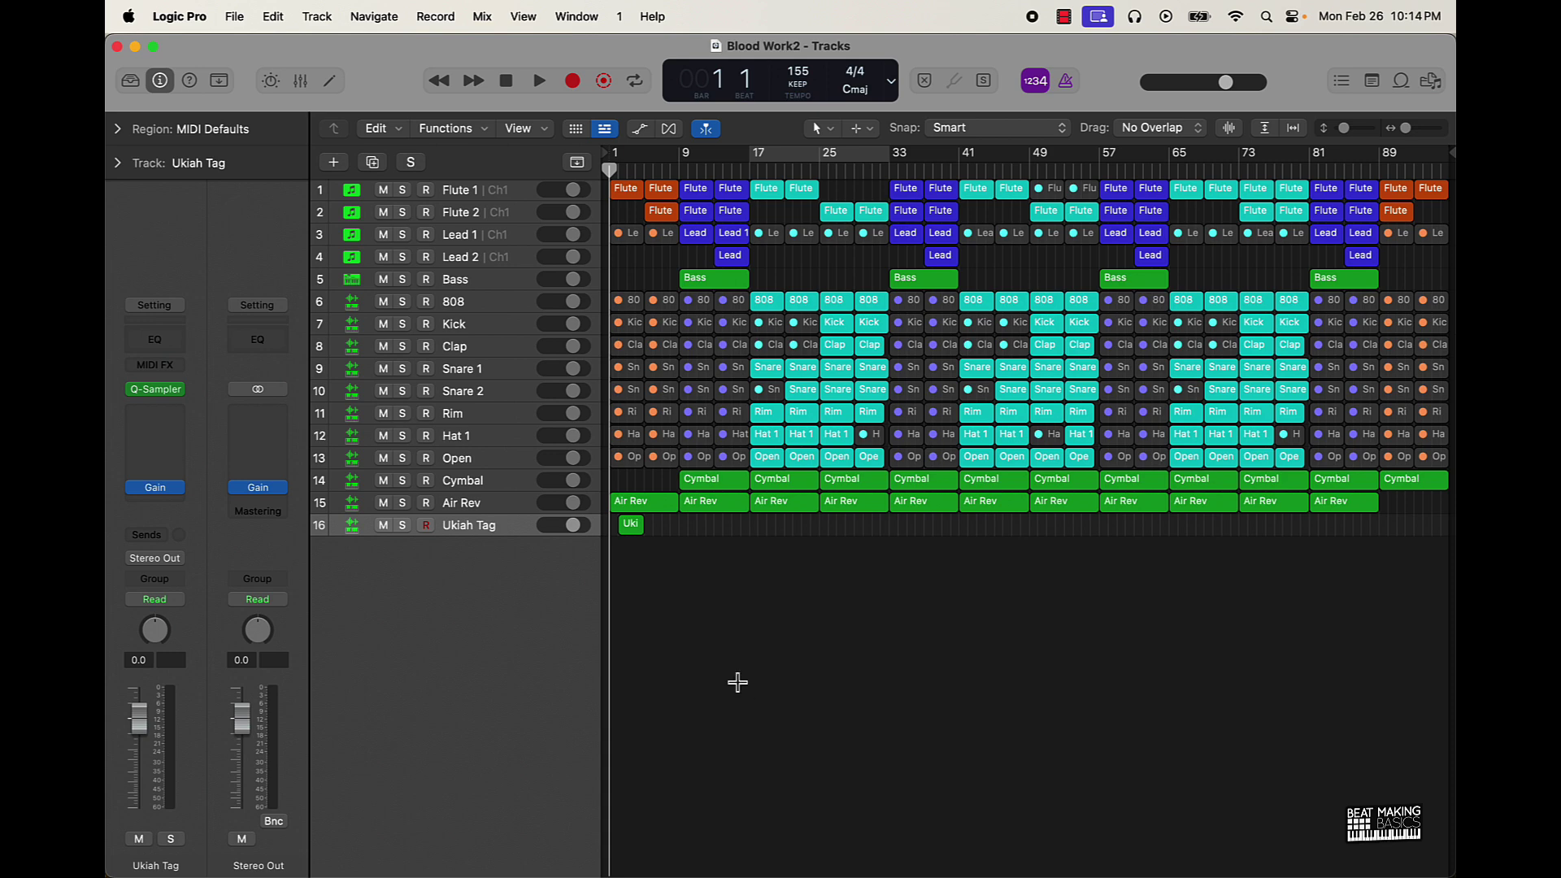
# - Set up the export of all tracks as audio files with Normalize off and volume/pan automation and audio tail included
pyautogui.press('shift+super+e')
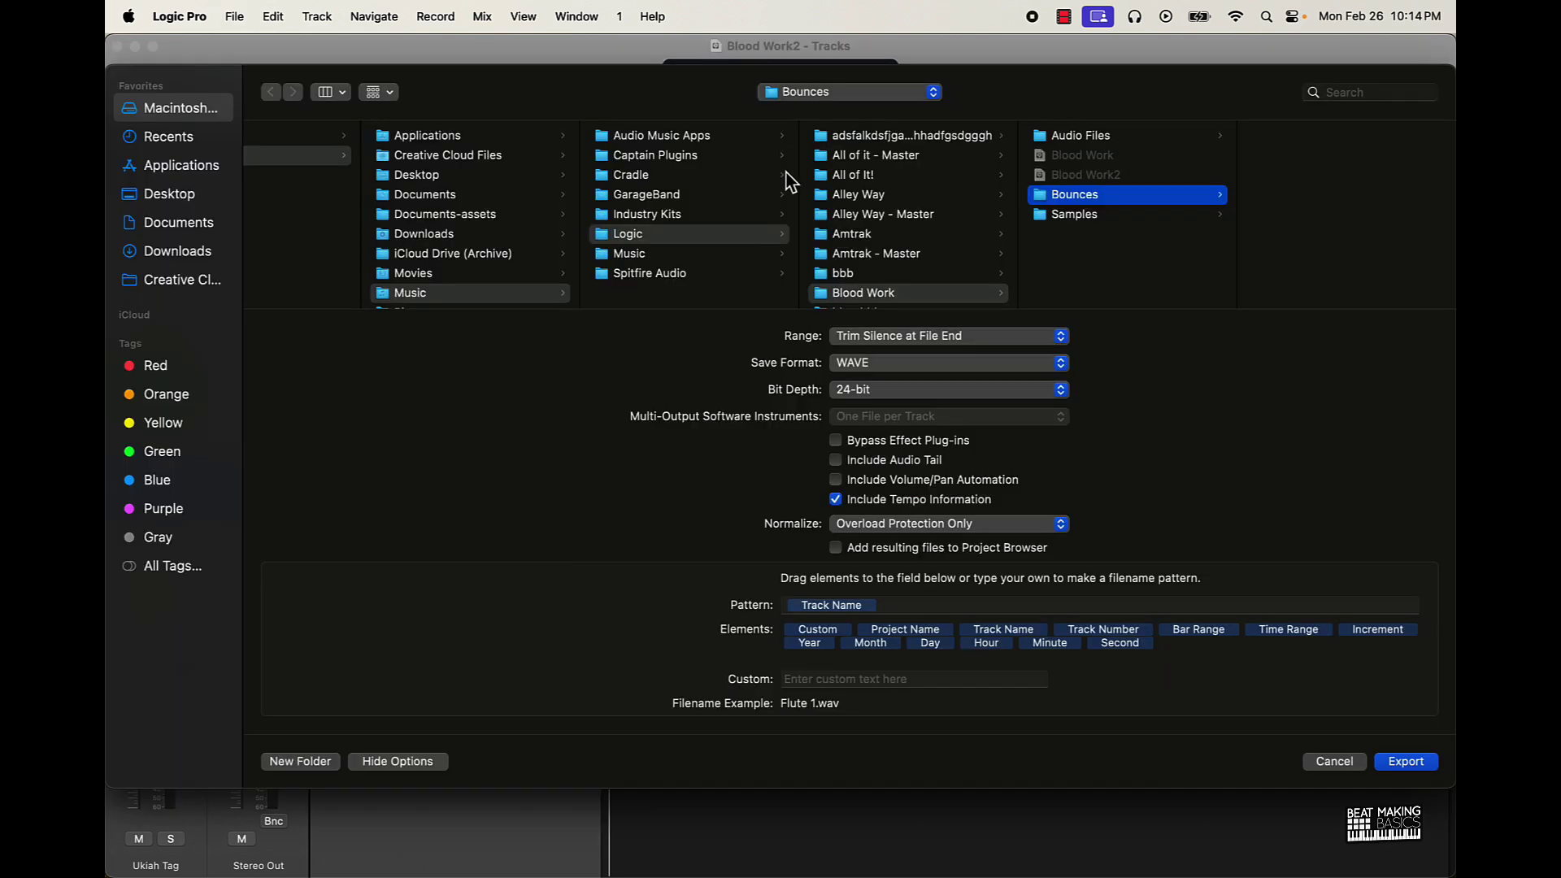
pyautogui.click(873, 525)
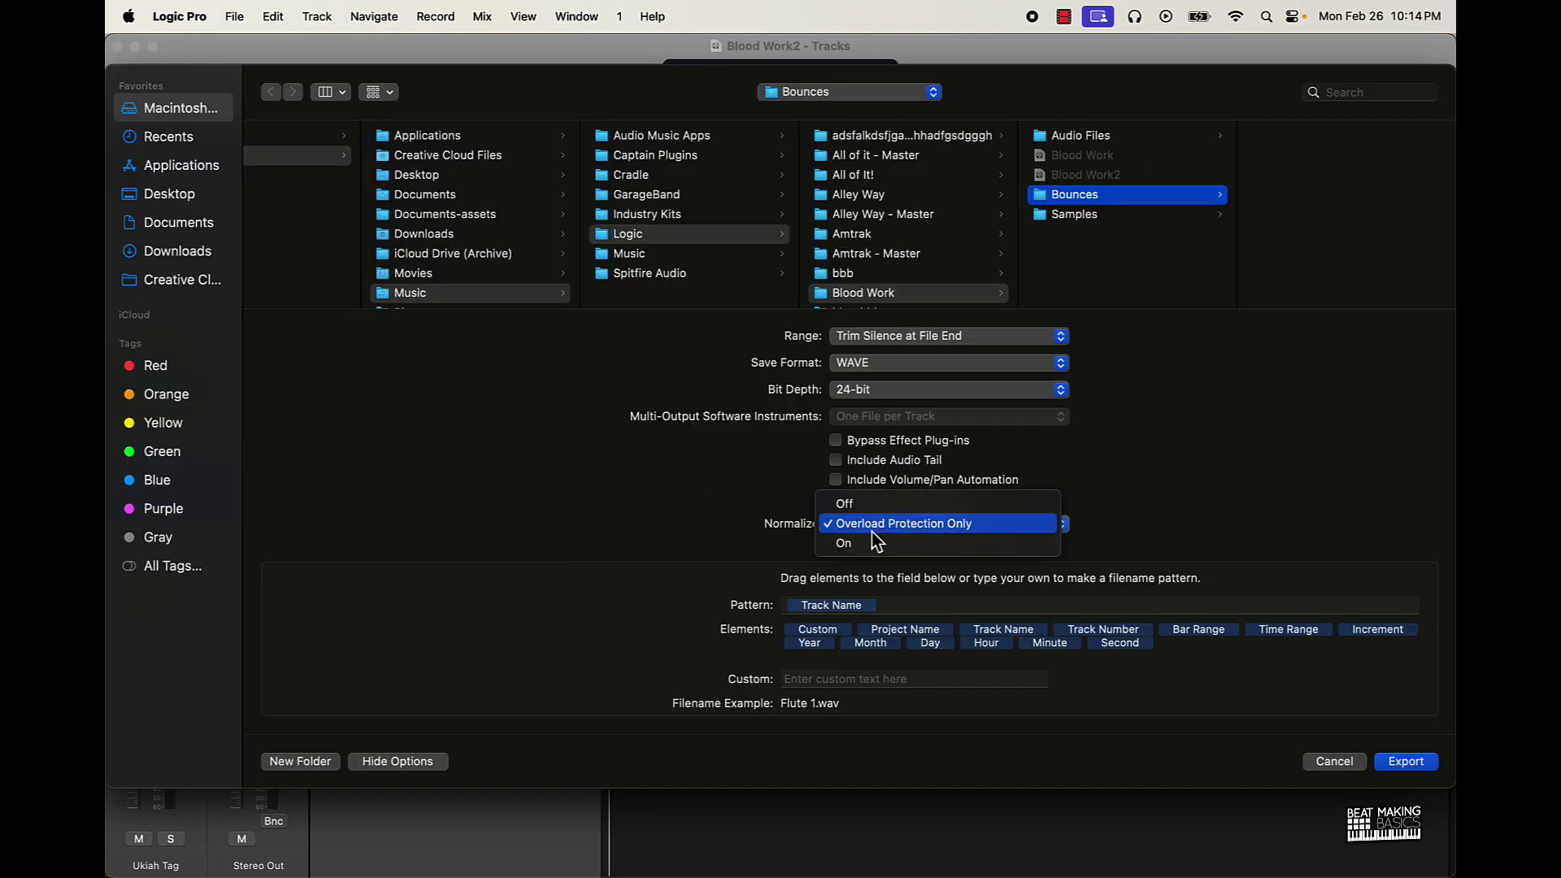
pyautogui.click(840, 503)
pyautogui.click(835, 479)
pyautogui.click(834, 460)
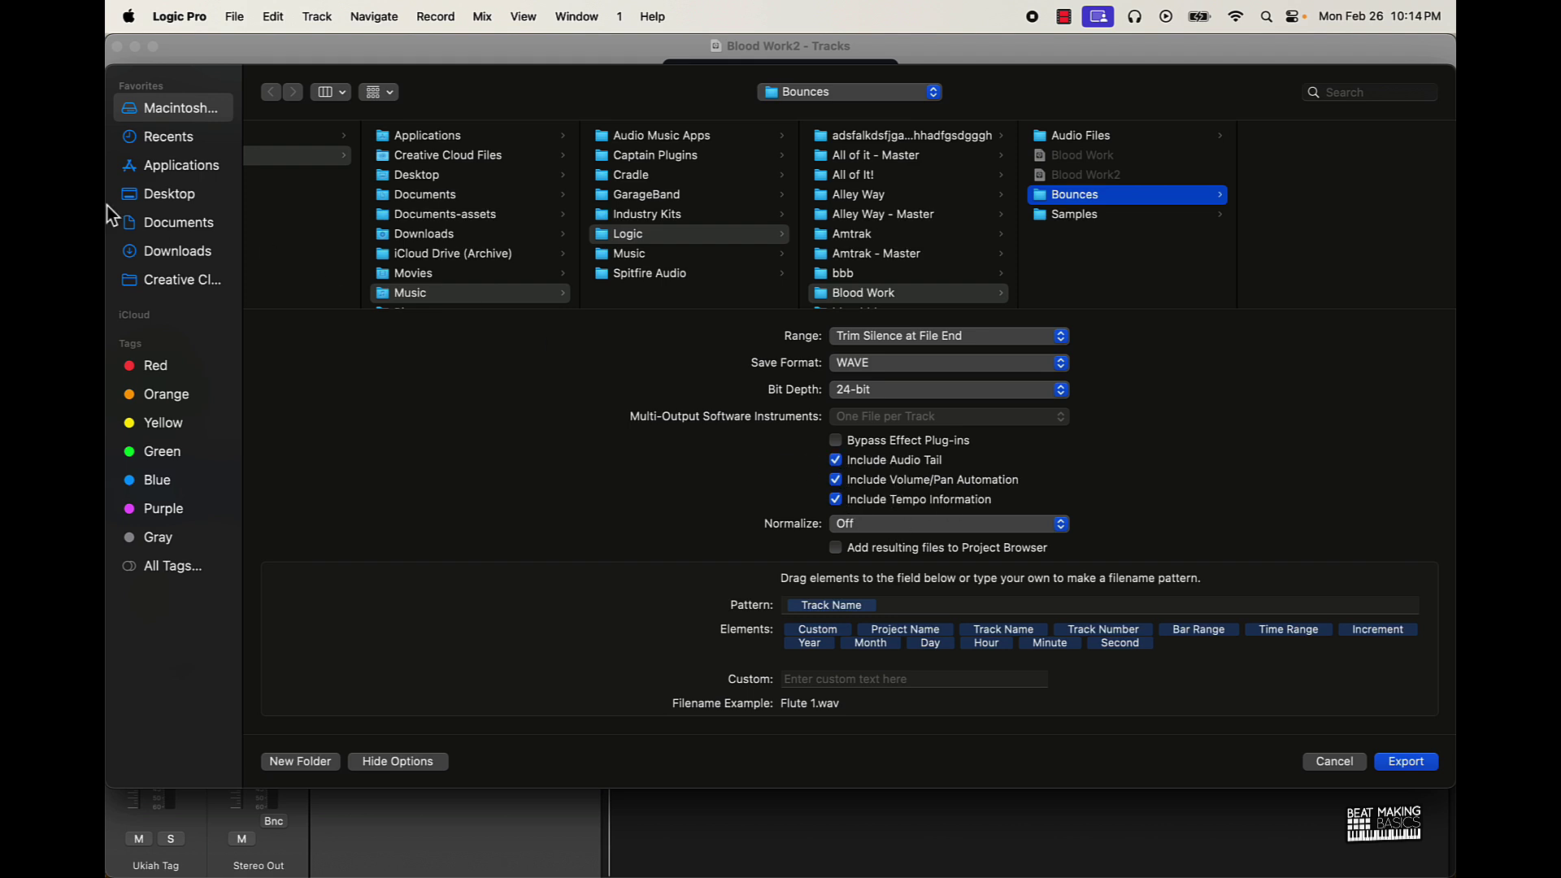
# - Create a folder named "Blood Work - Stems" on the Desktop and export the tracks into it
pyautogui.click(169, 194)
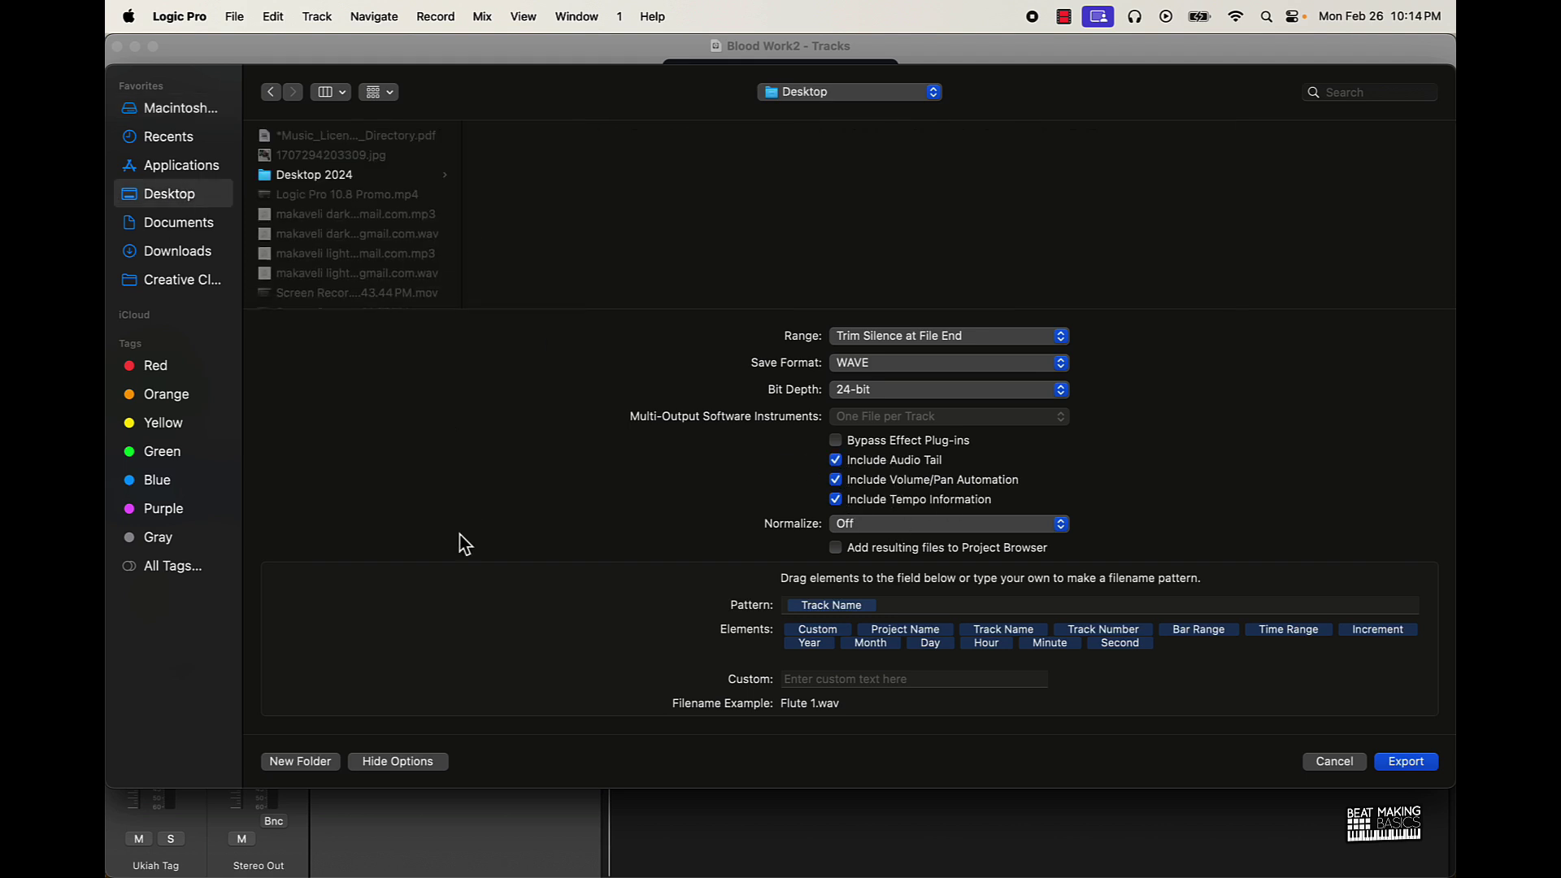
pyautogui.click(300, 761)
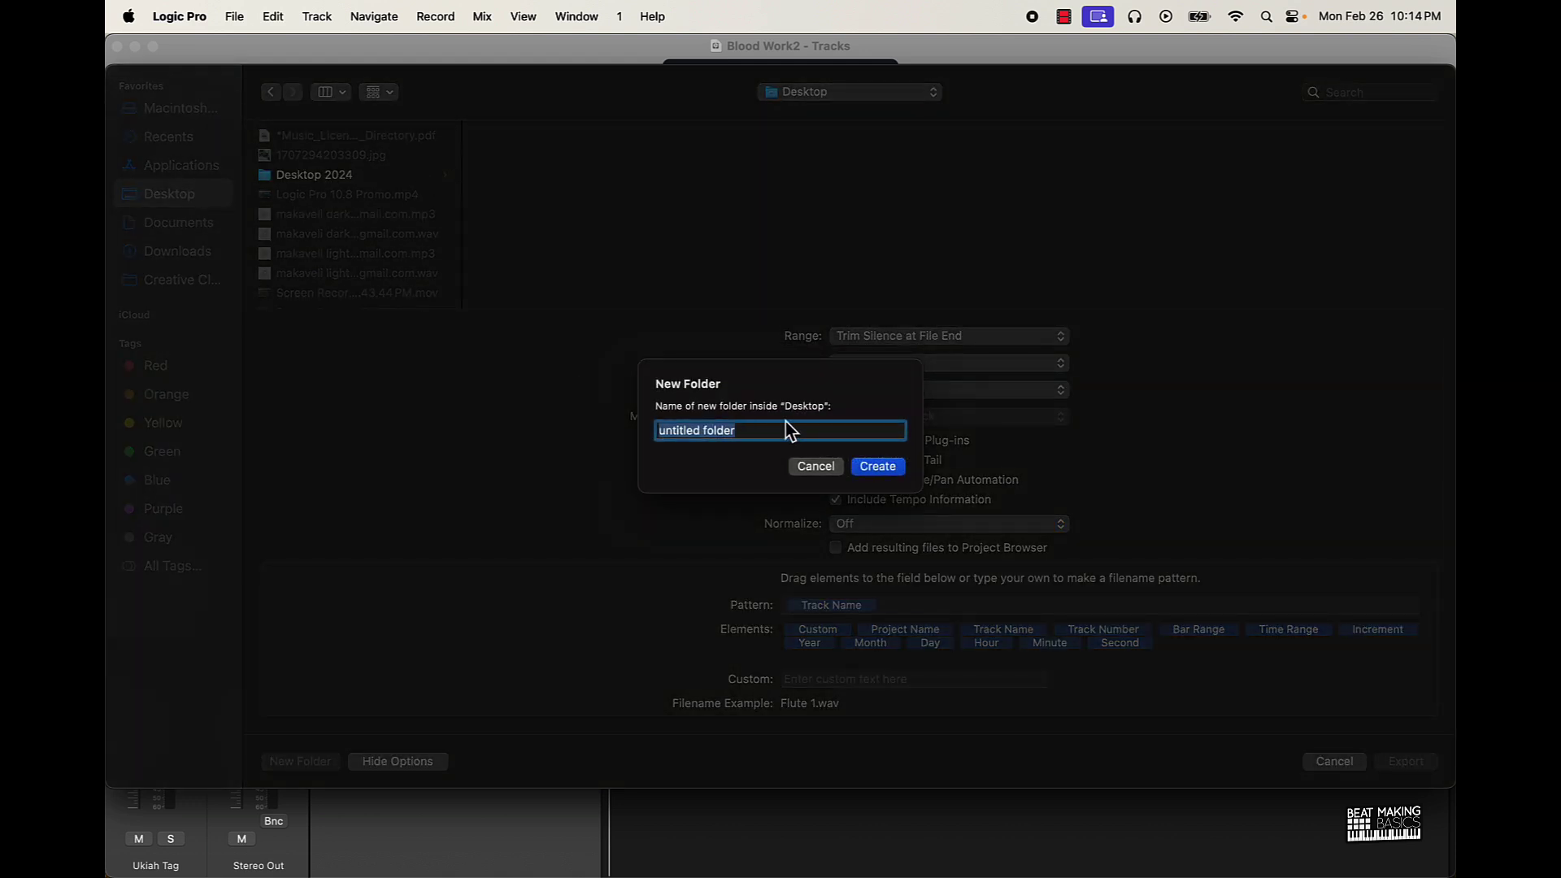
pyautogui.write('Blood Work - Stems')
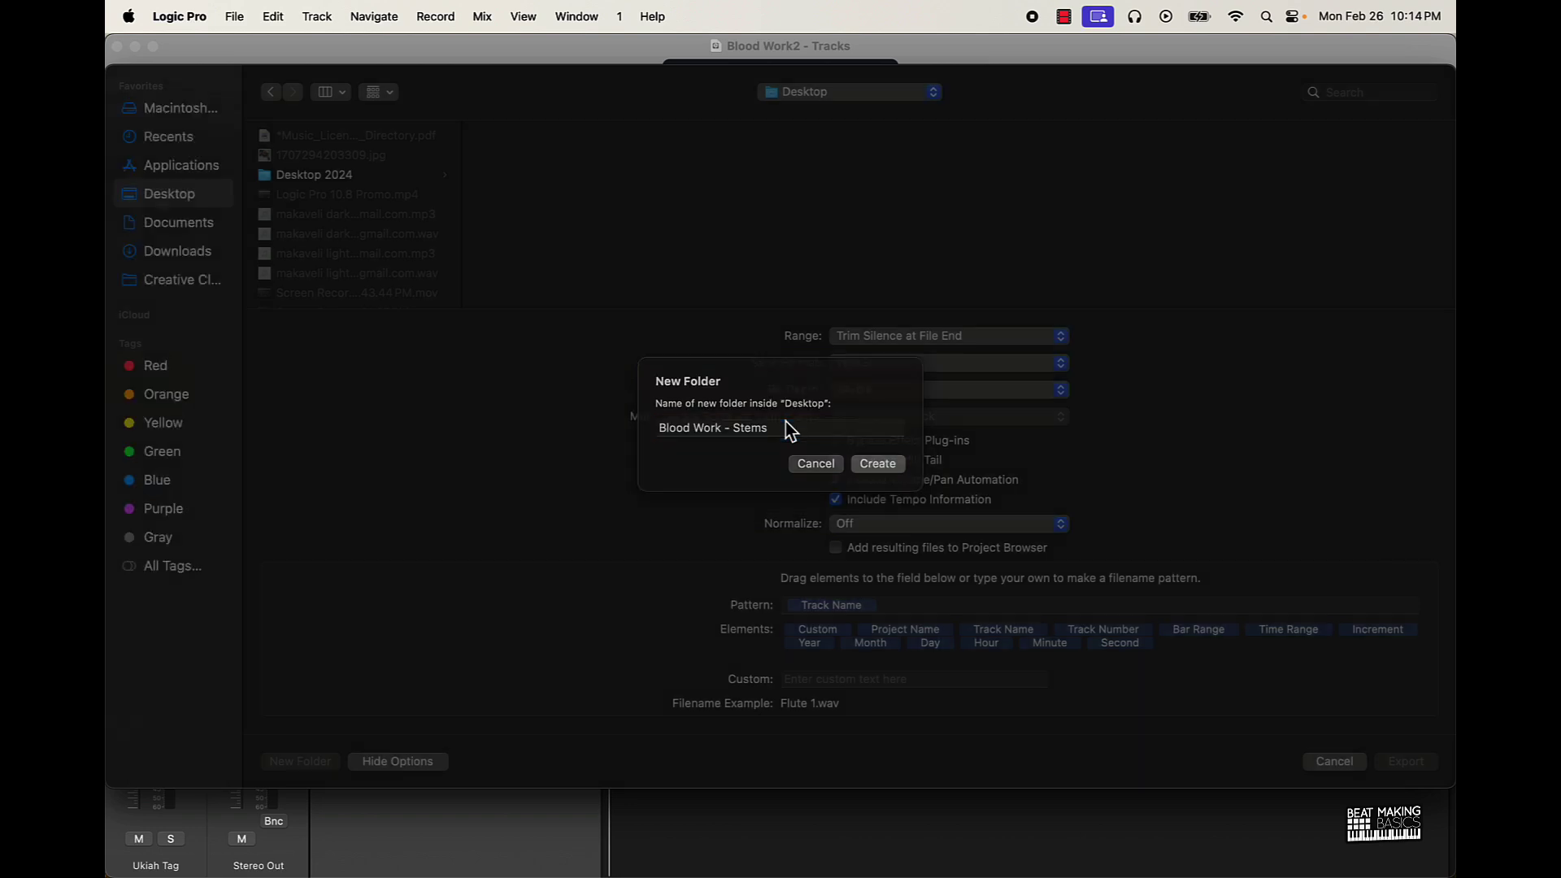
pyautogui.press('Return')
pyautogui.press('Return')
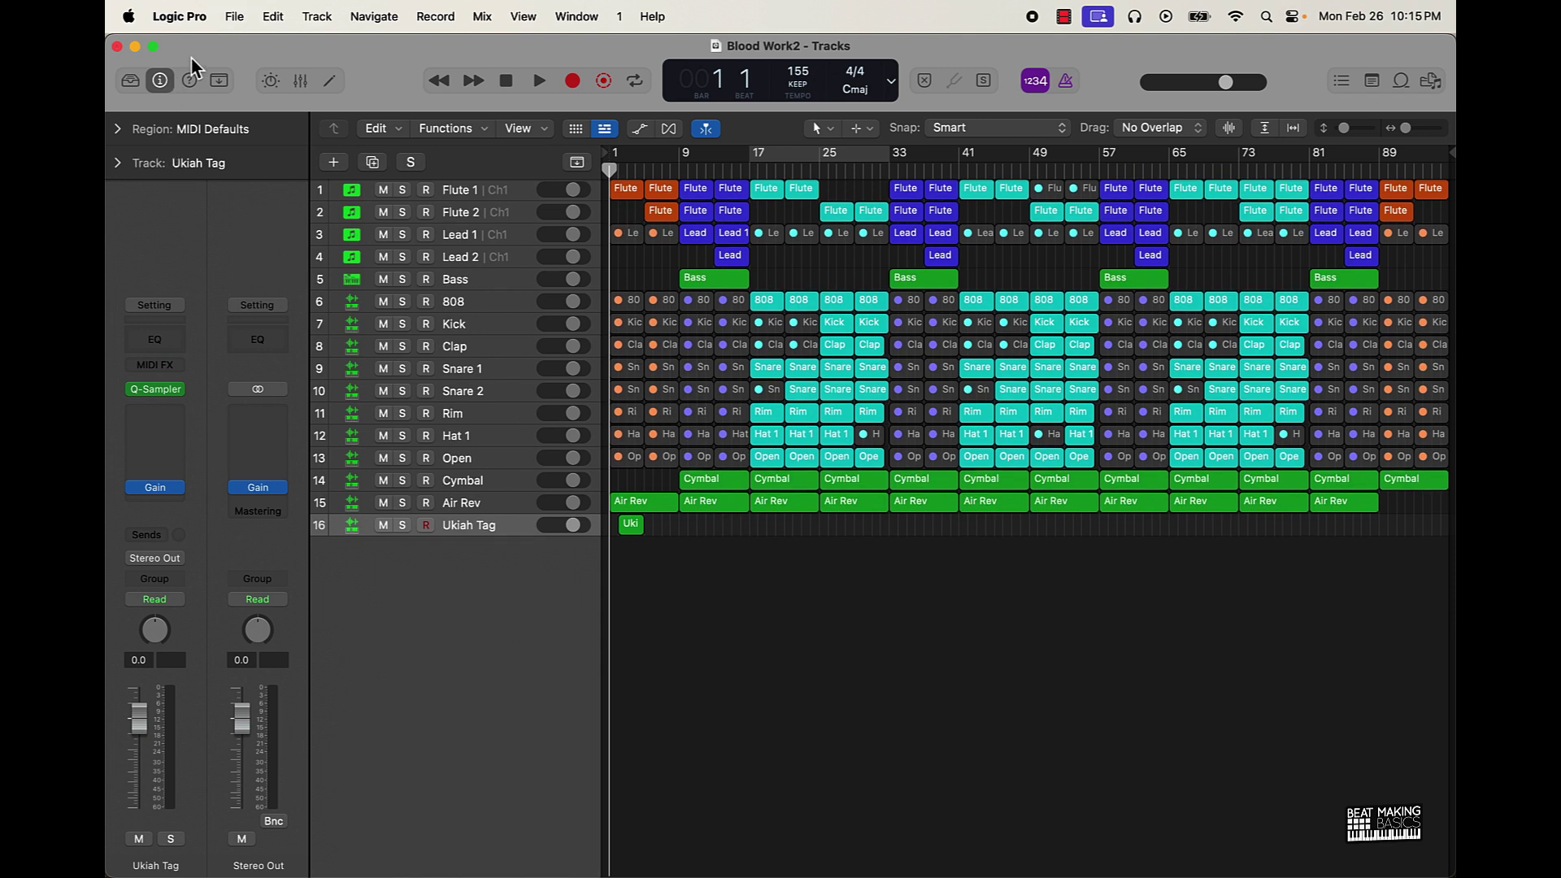
# - Start a new project while keeping the current one open
pyautogui.click(234, 18)
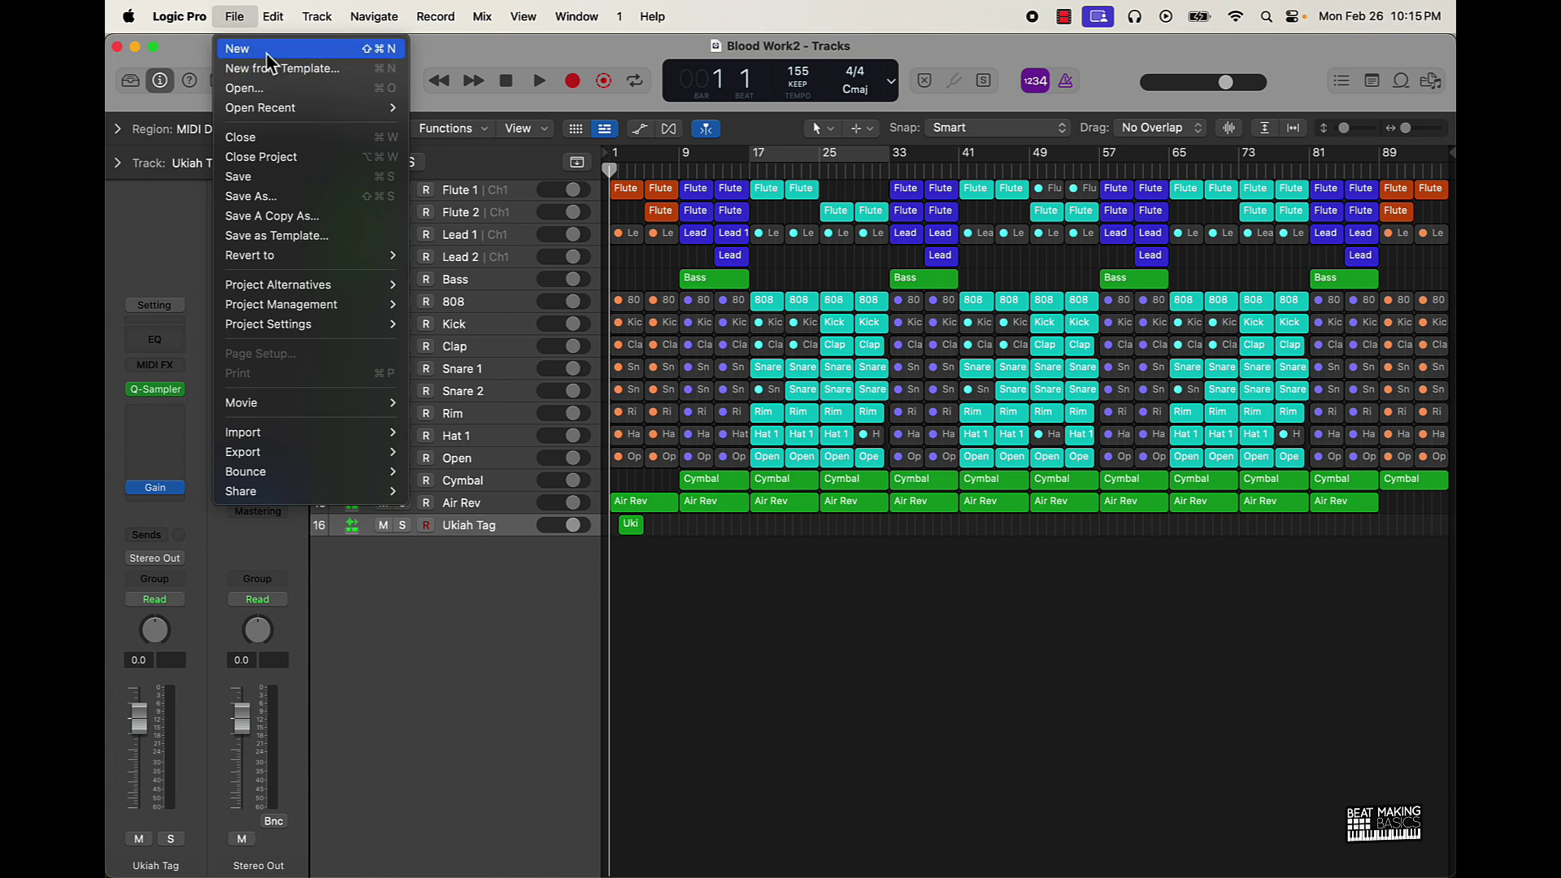
pyautogui.click(268, 52)
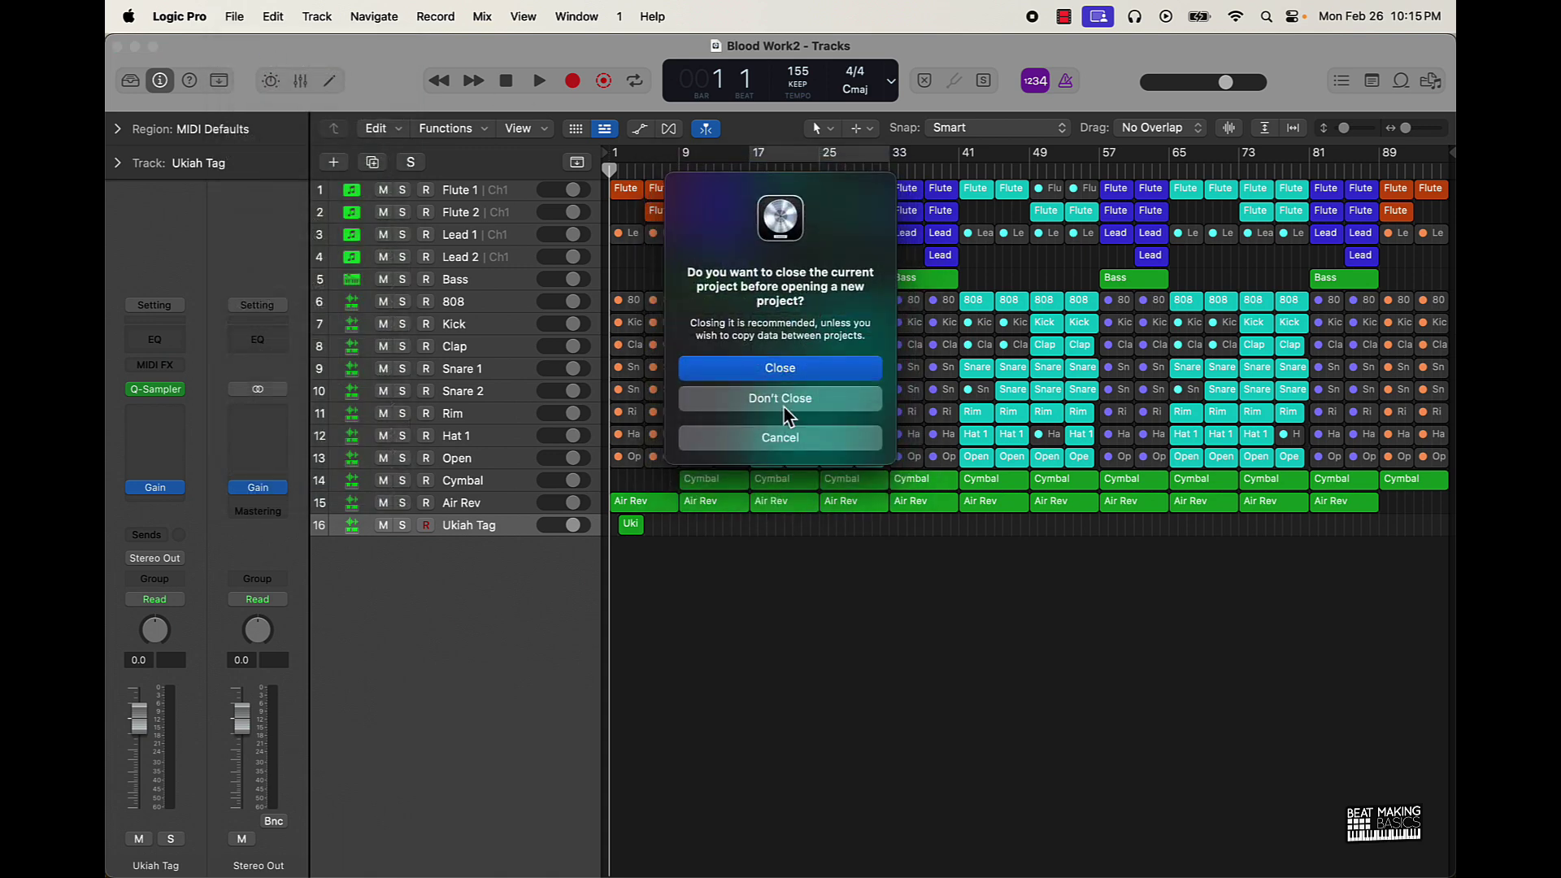
pyautogui.click(788, 410)
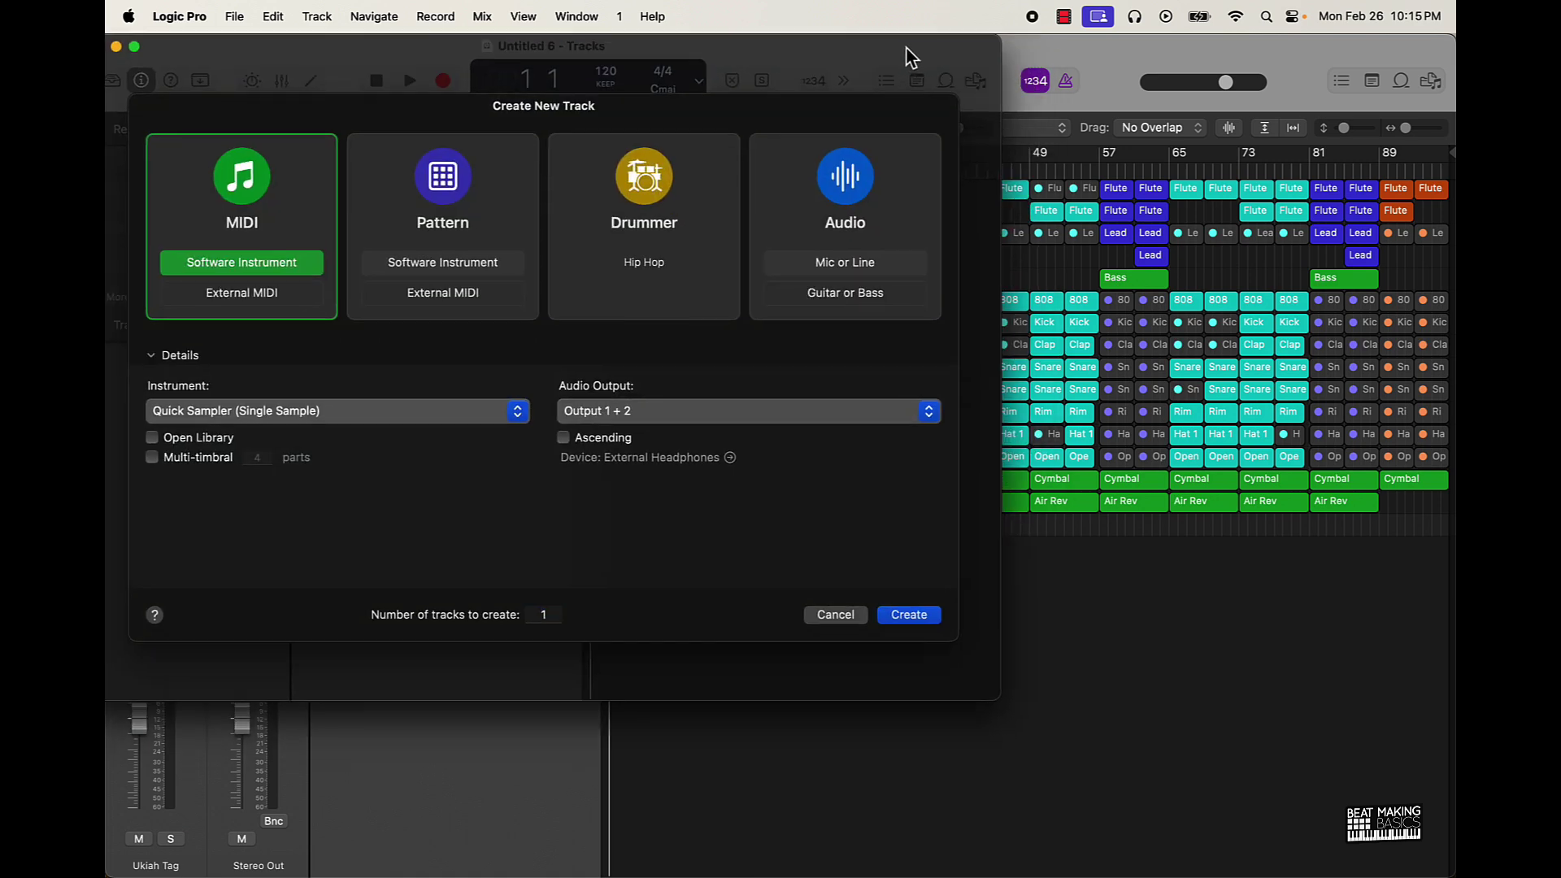
# - Create one Mic or Line audio track in the new project and widen its window to the full screen width
pyautogui.moveTo(906, 51); pyautogui.dragTo(925, 37)
pyautogui.click(894, 219)
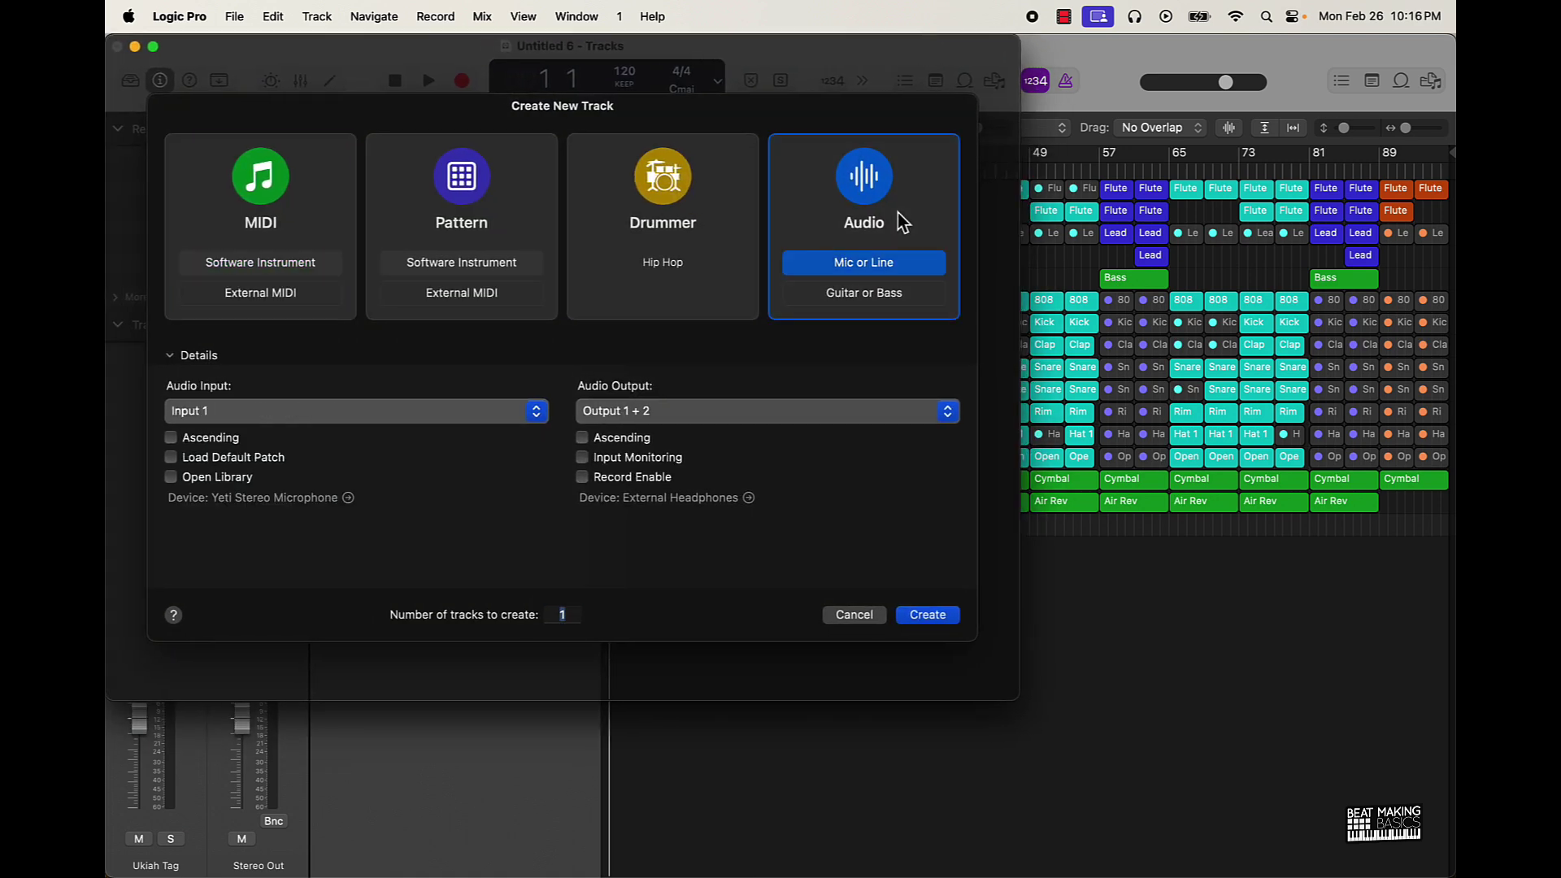
pyautogui.click(927, 614)
pyautogui.moveTo(1018, 416); pyautogui.dragTo(1456, 407)
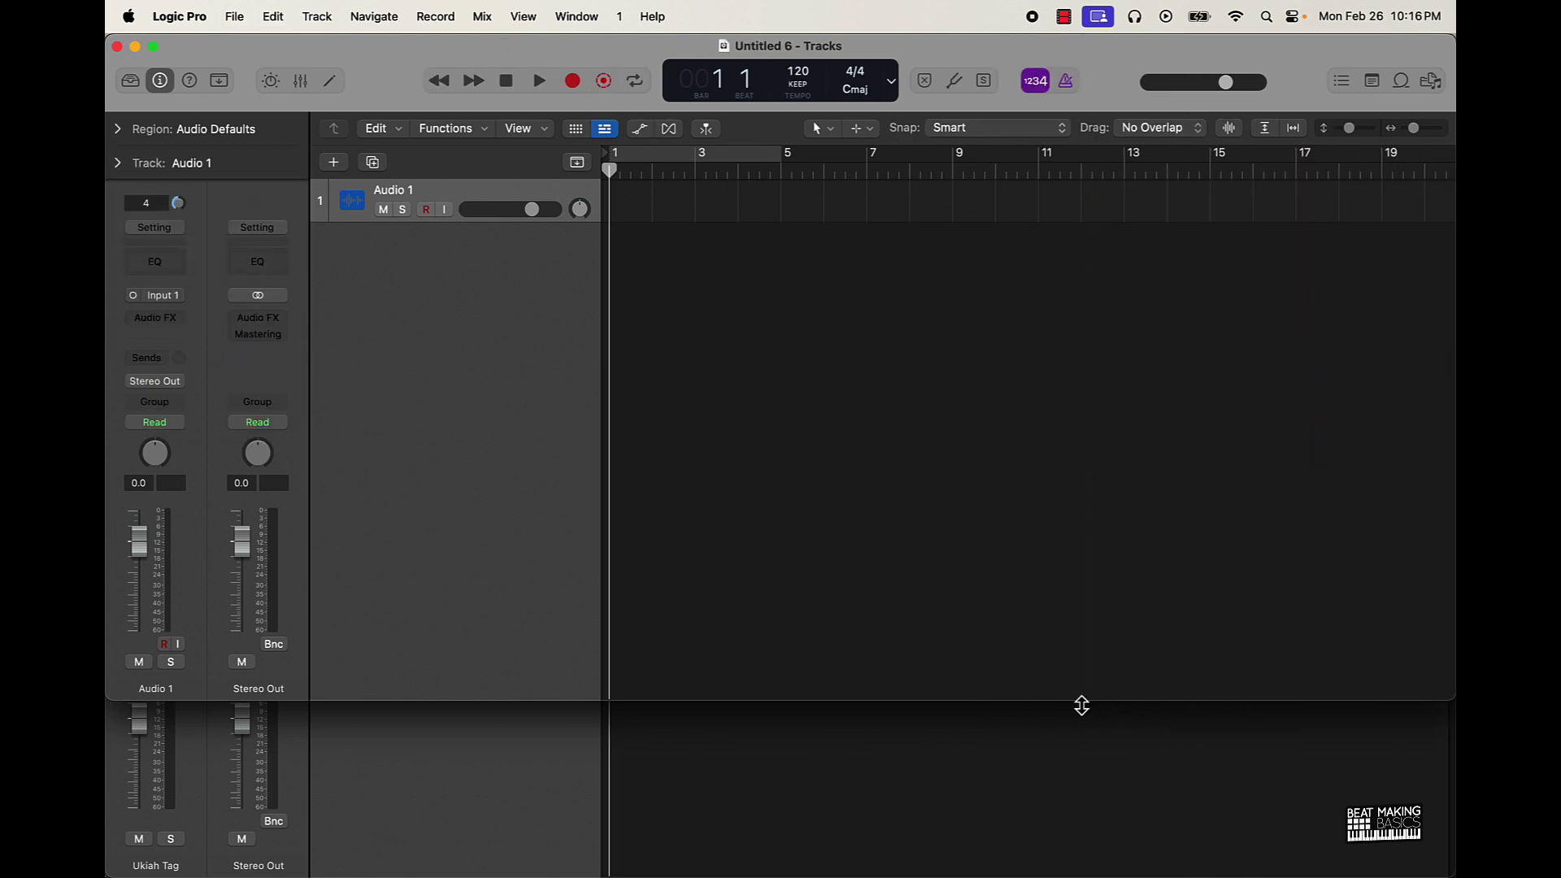
# - Extend the new project window to the full screen height and set the tempo to 155
pyautogui.moveTo(1081, 704); pyautogui.dragTo(1081, 876)
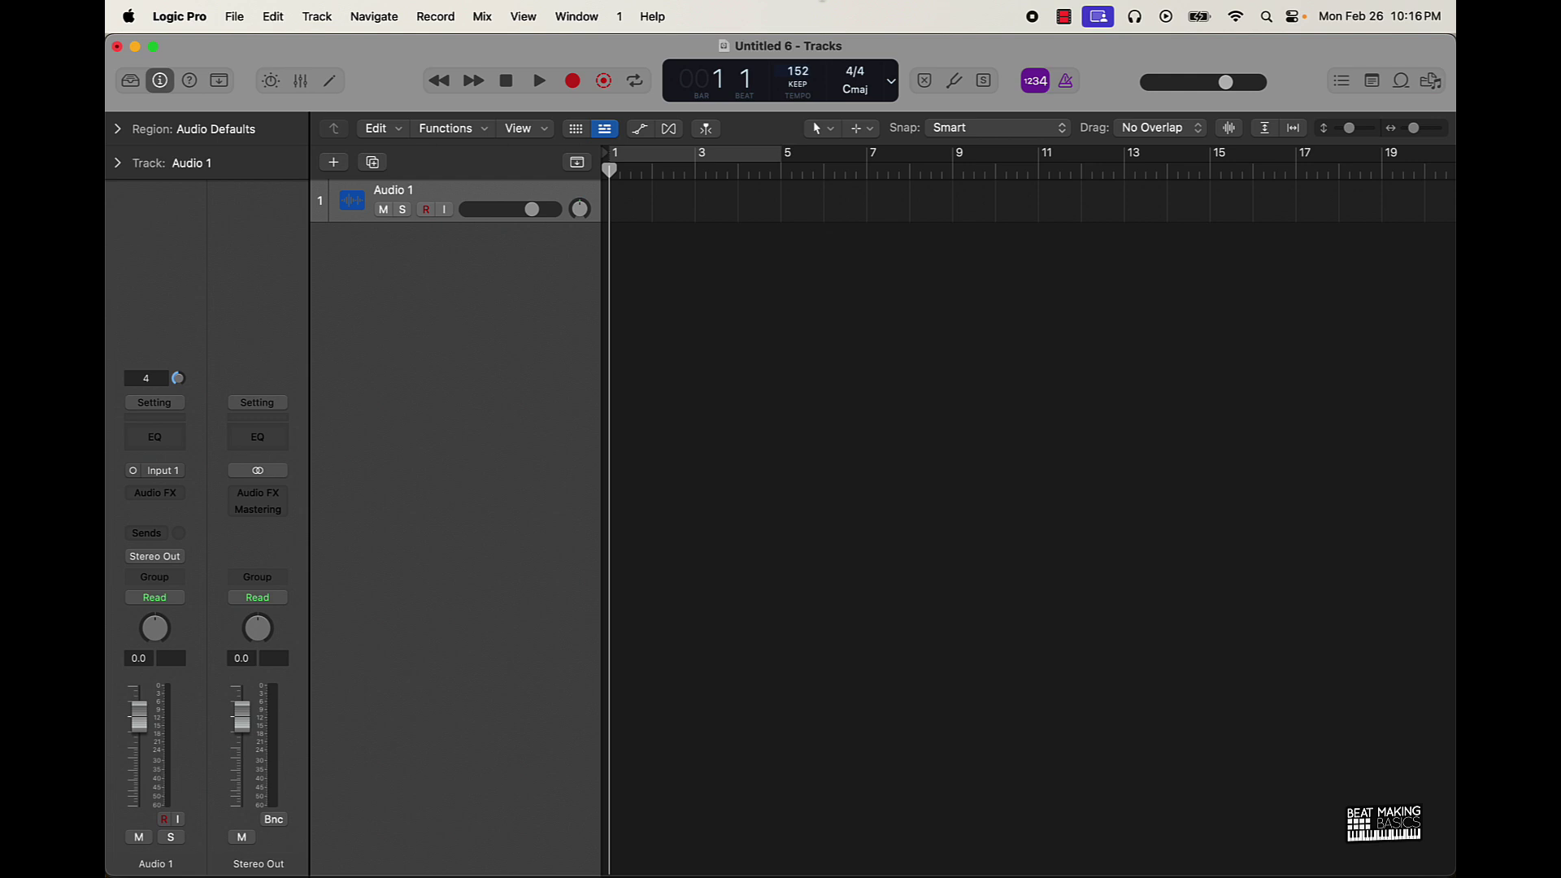
# - Add all the WAV files from the Desktop folder "Blood Work - Stems" to the arrangement, with the Use existing tracks option
pyautogui.click(1432, 82)
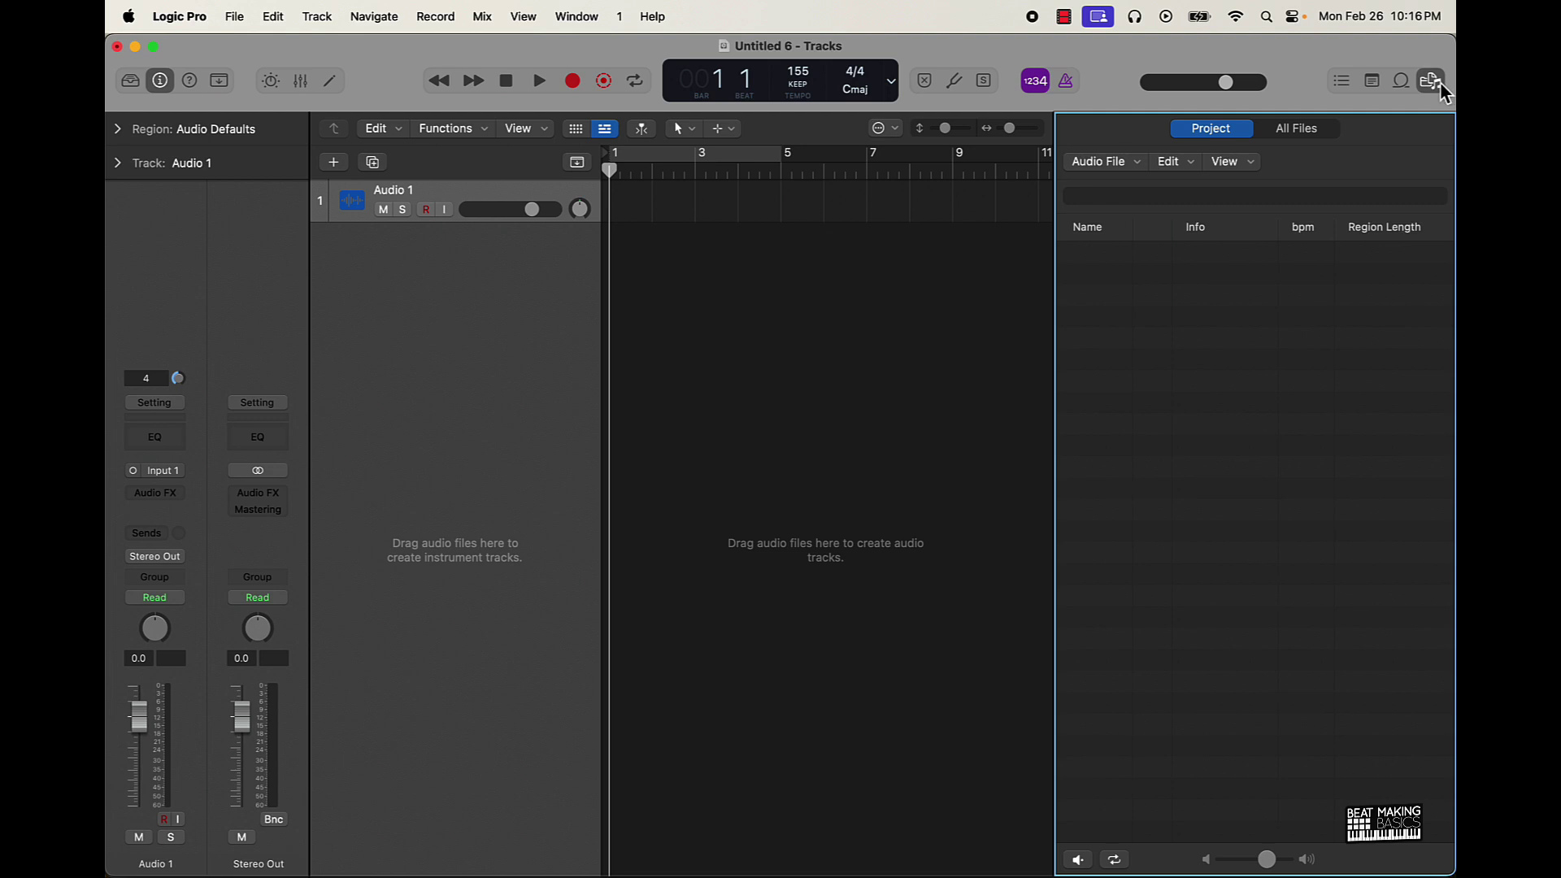
pyautogui.click(1294, 132)
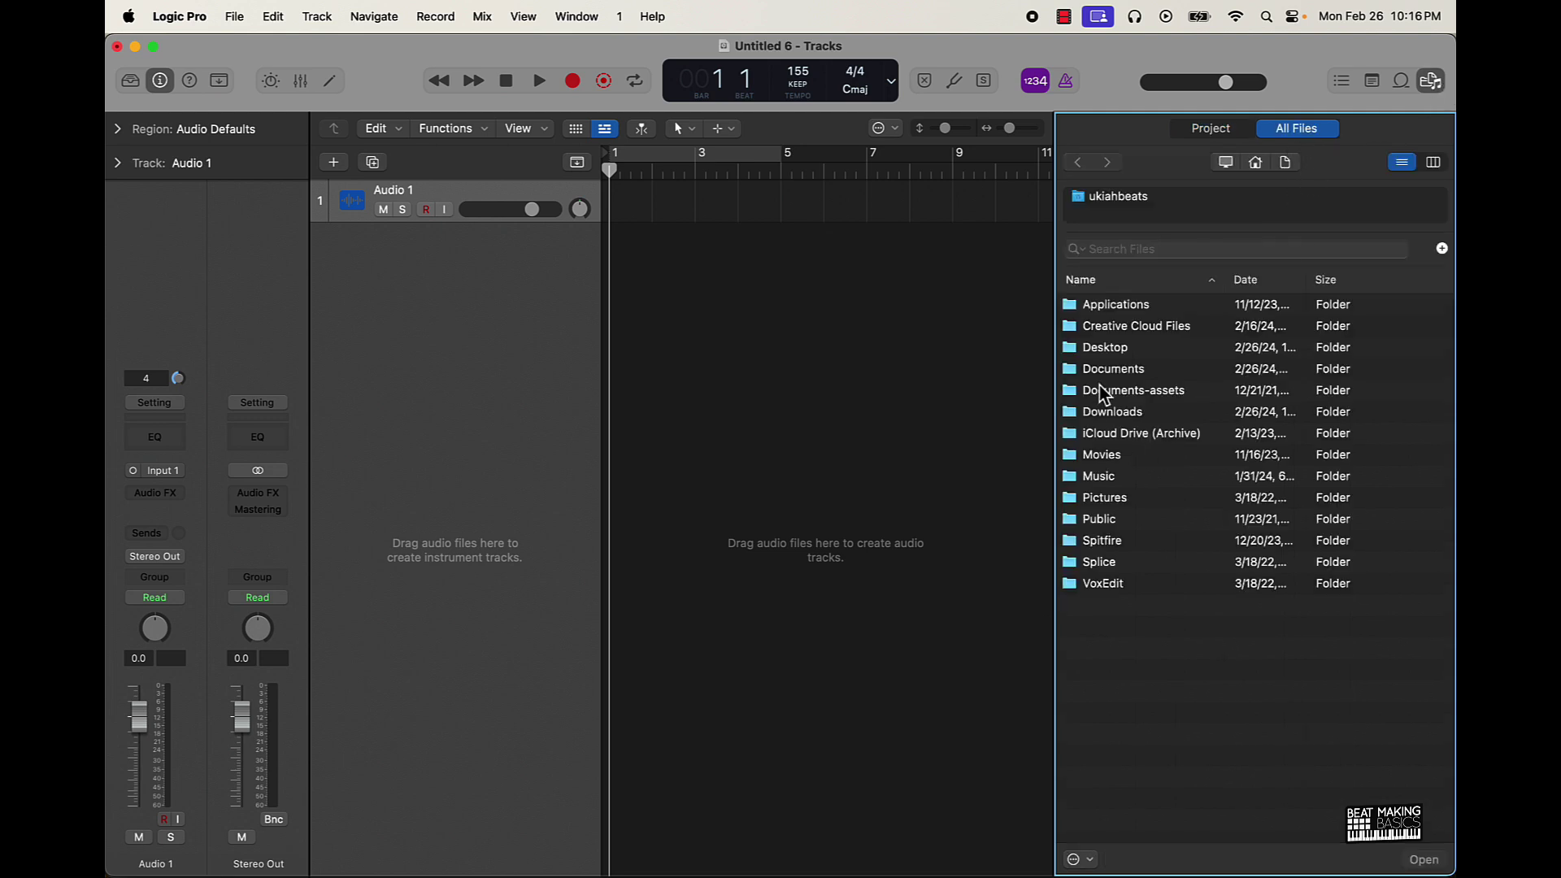
pyautogui.doubleClick(1116, 354)
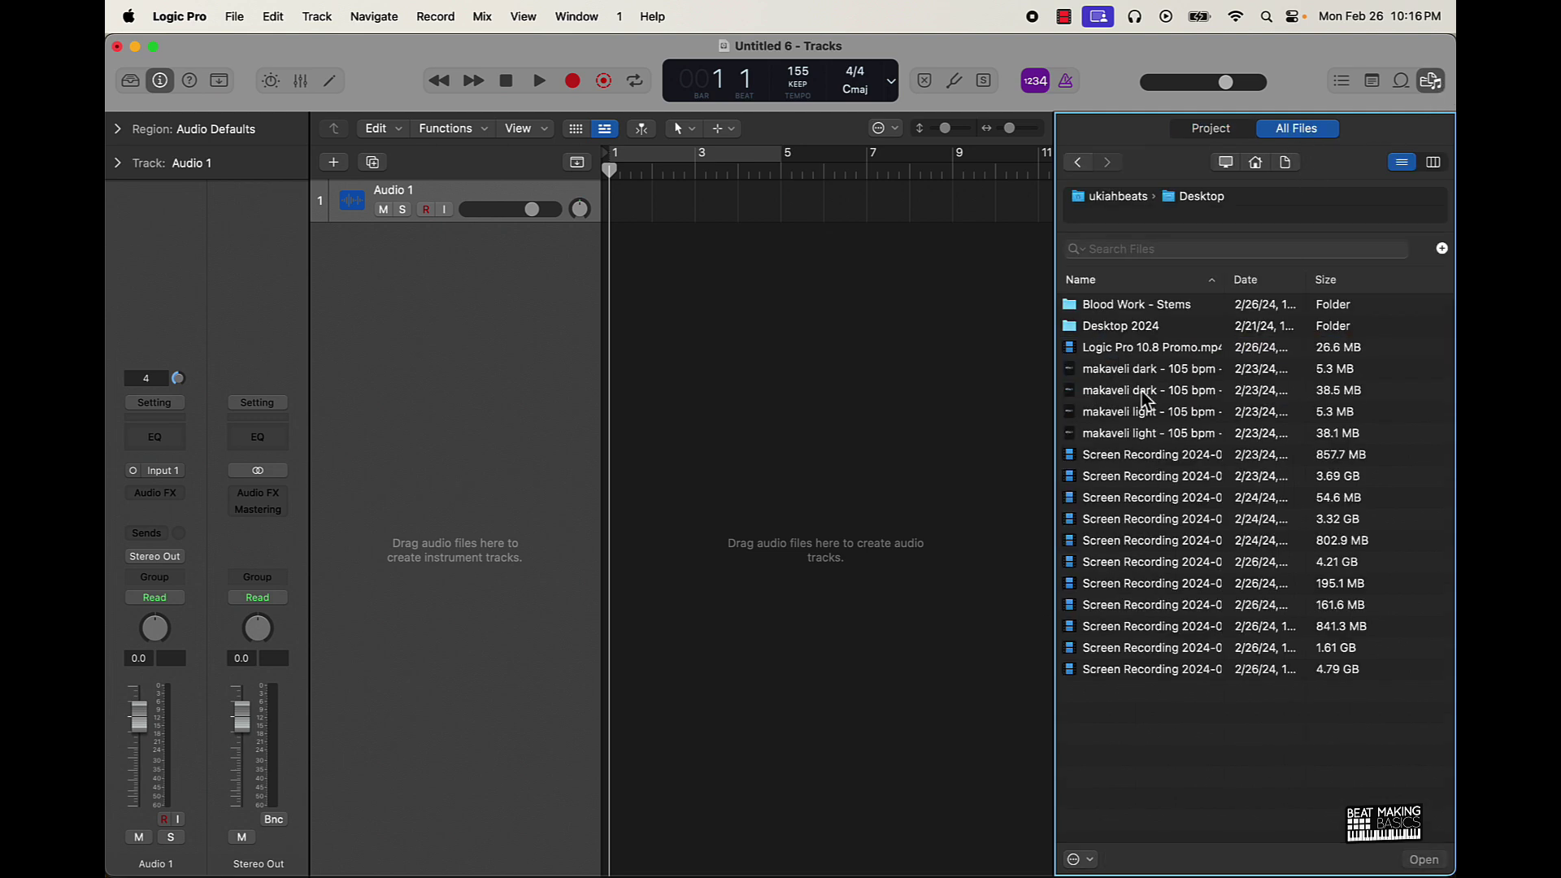
pyautogui.doubleClick(1126, 307)
pyautogui.moveTo(1136, 740); pyautogui.dragTo(619, 258)
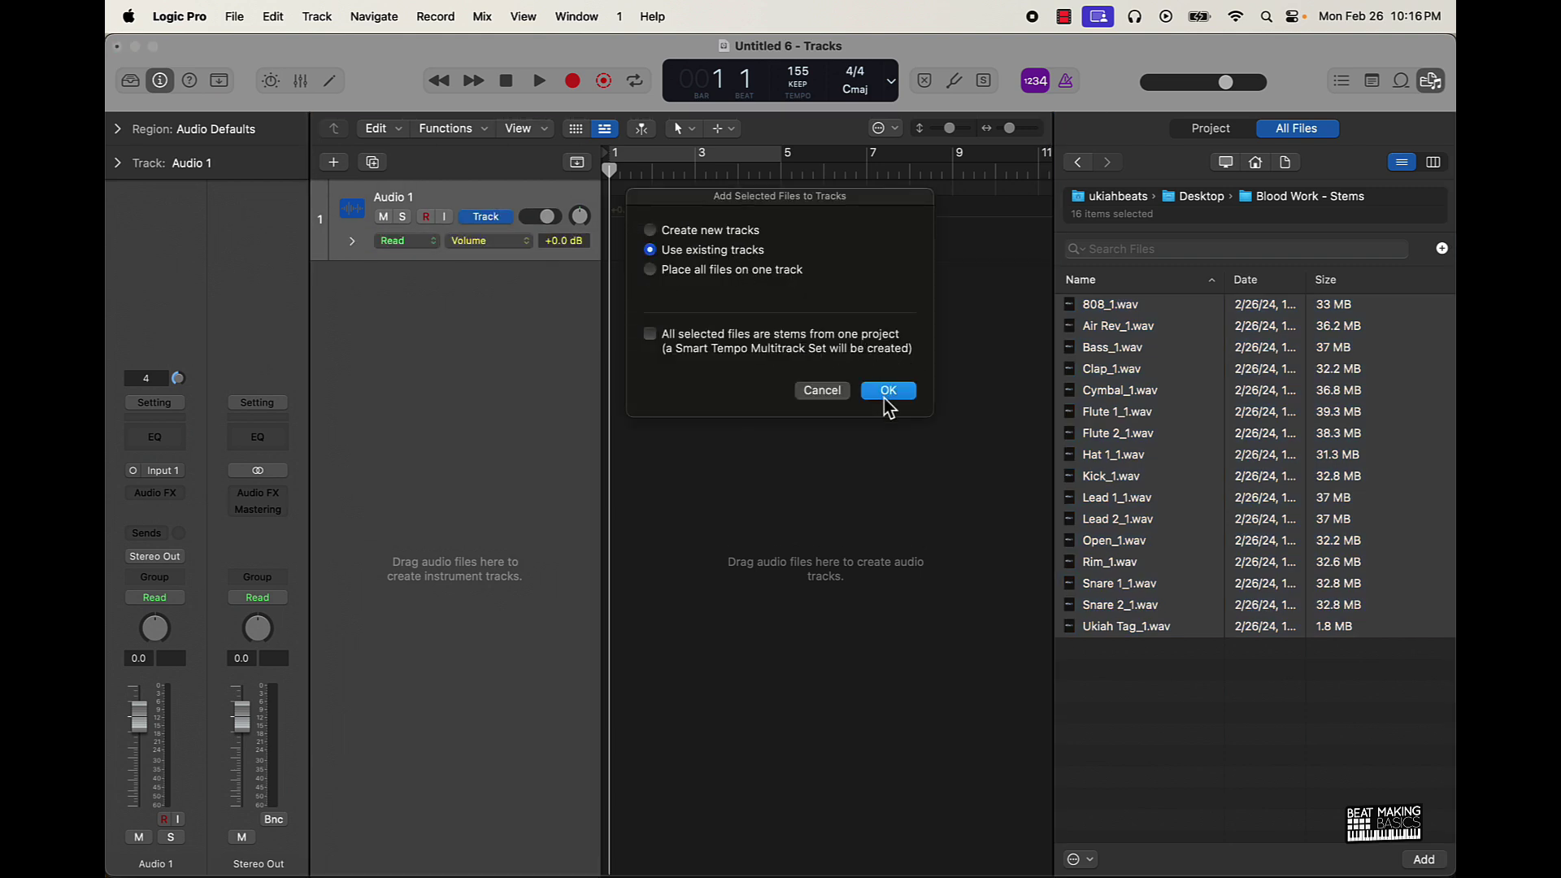
pyautogui.click(885, 397)
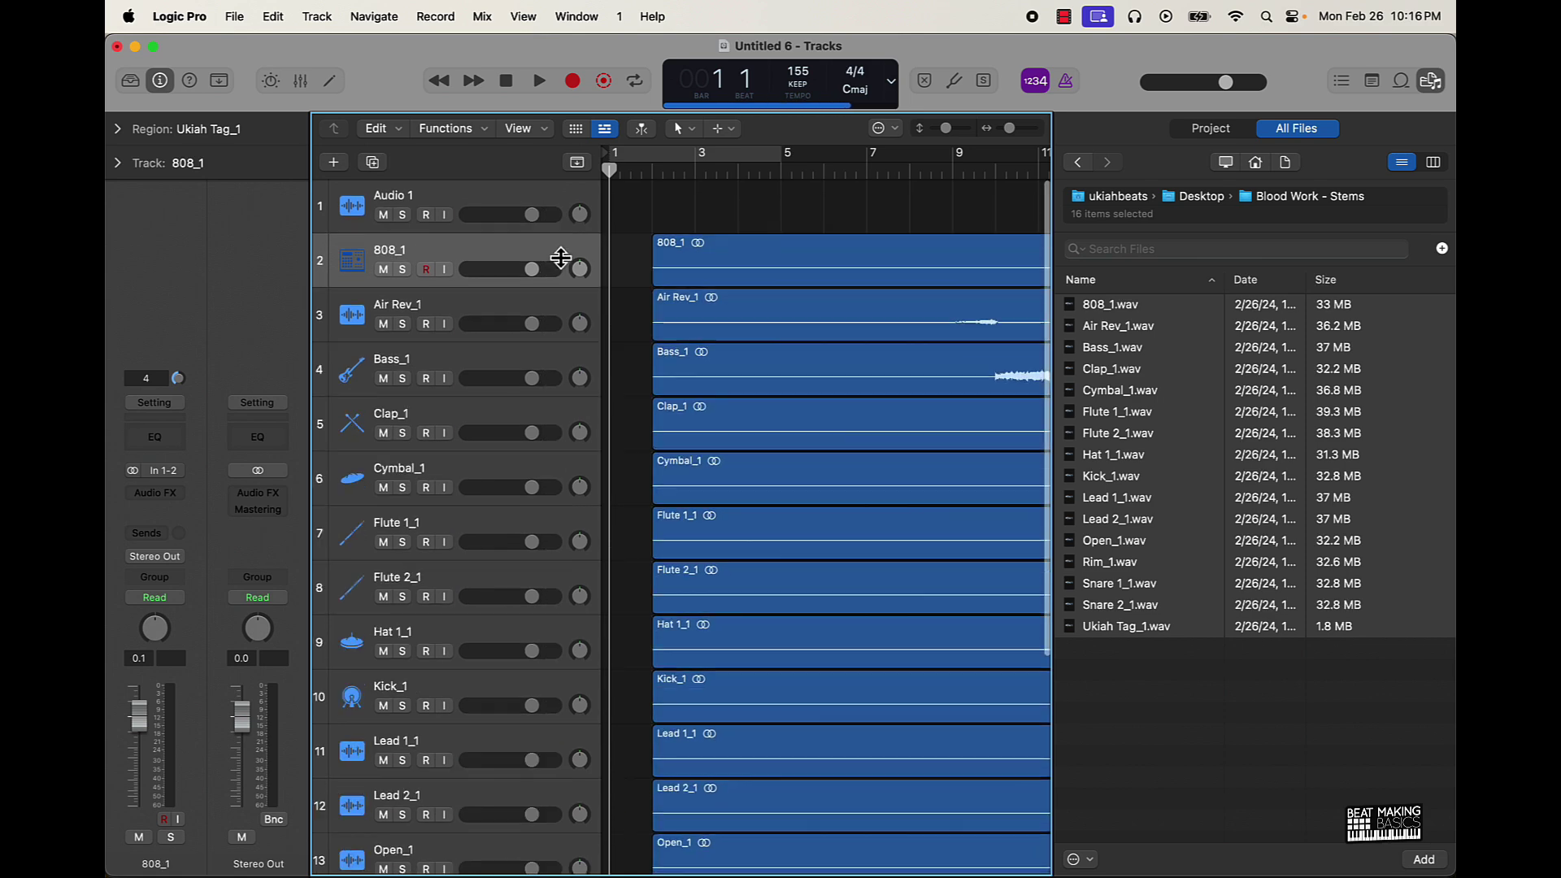
pyautogui.click(1432, 82)
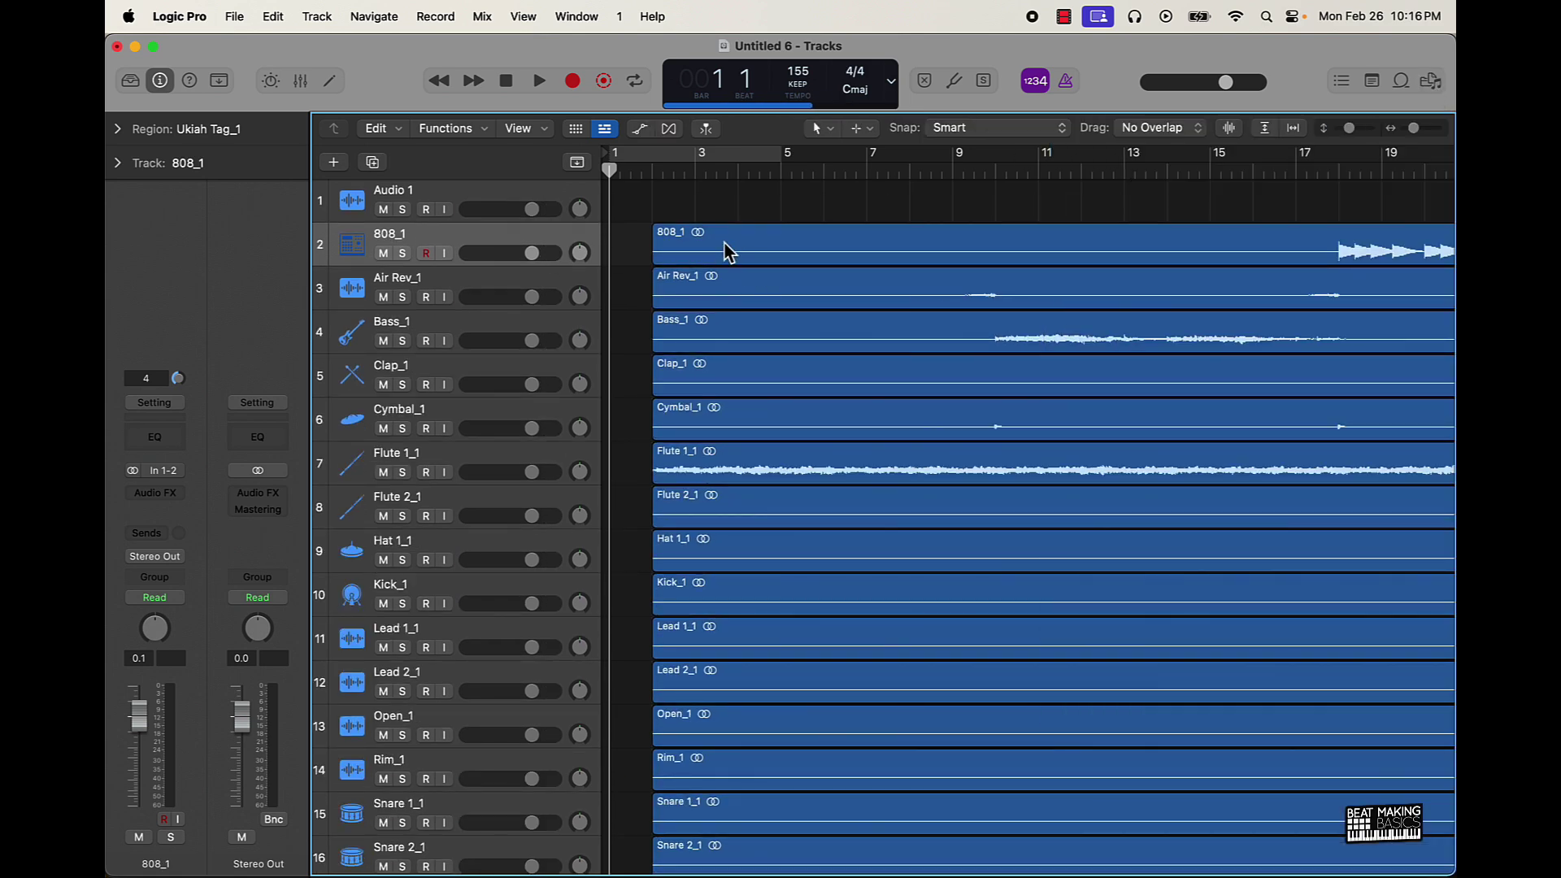
# - Move all the imported stem regions so they start at the playhead on bar 1
pyautogui.click(742, 209)
pyautogui.press('super+a')
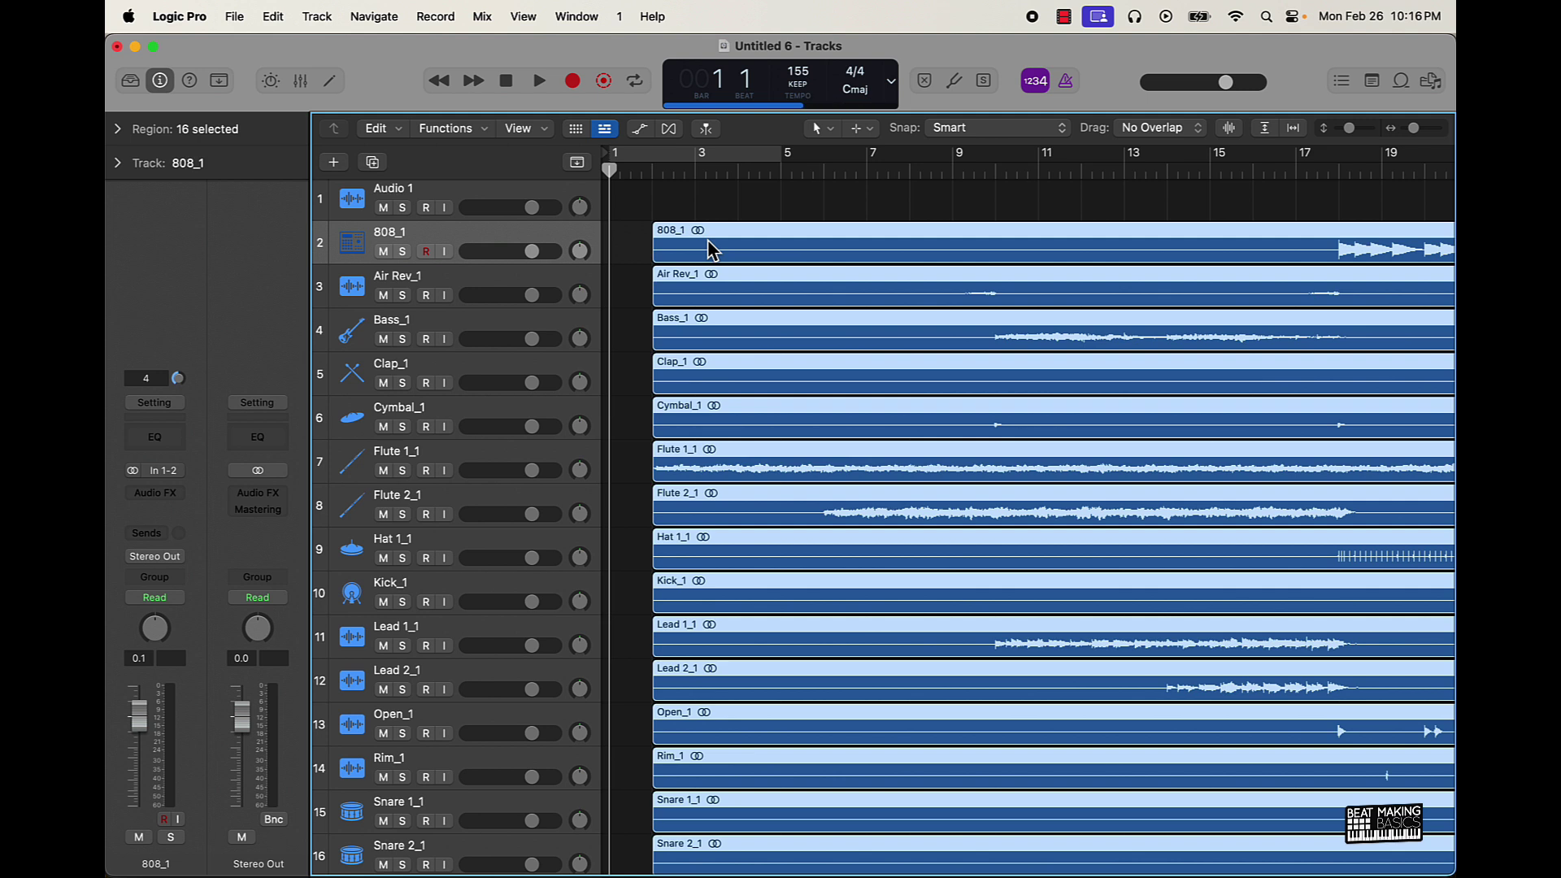
pyautogui.hscroll(-3, 691, 236)
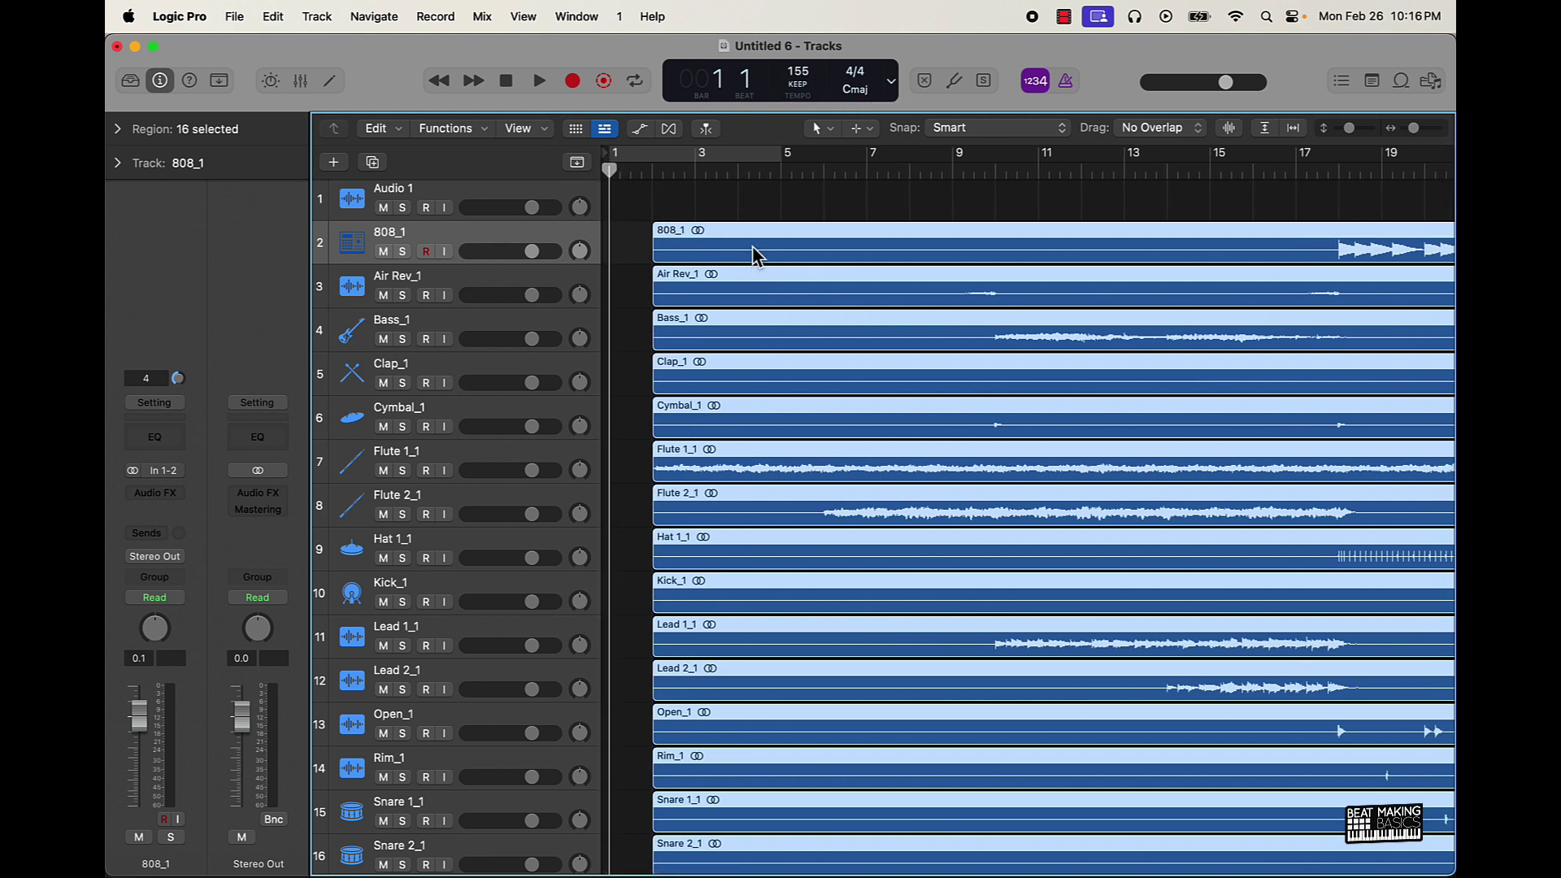
pyautogui.press(';')
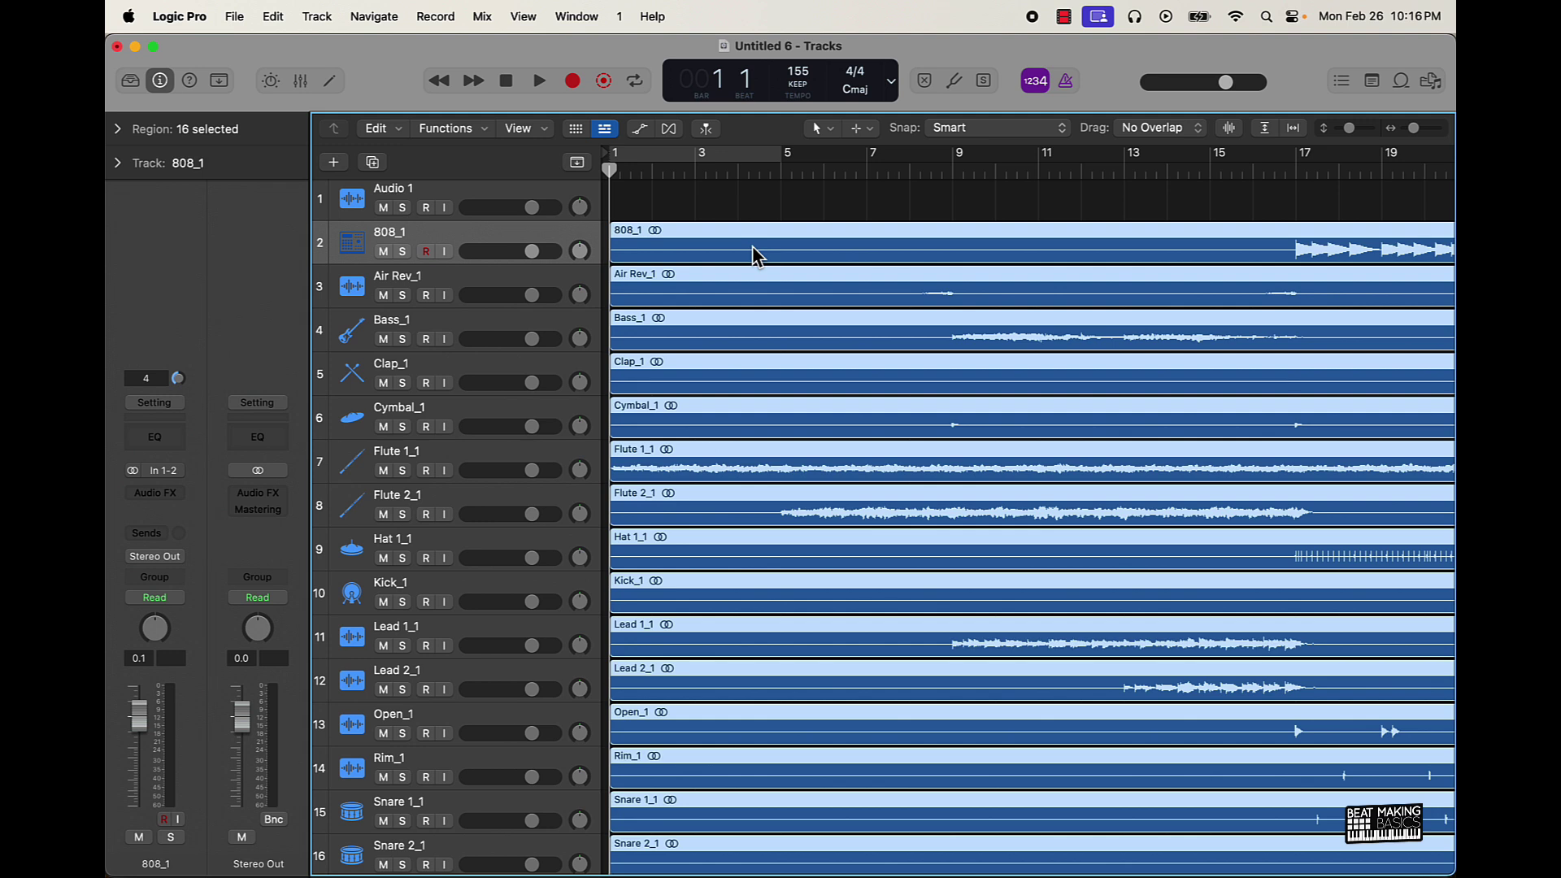
pyautogui.click(772, 221)
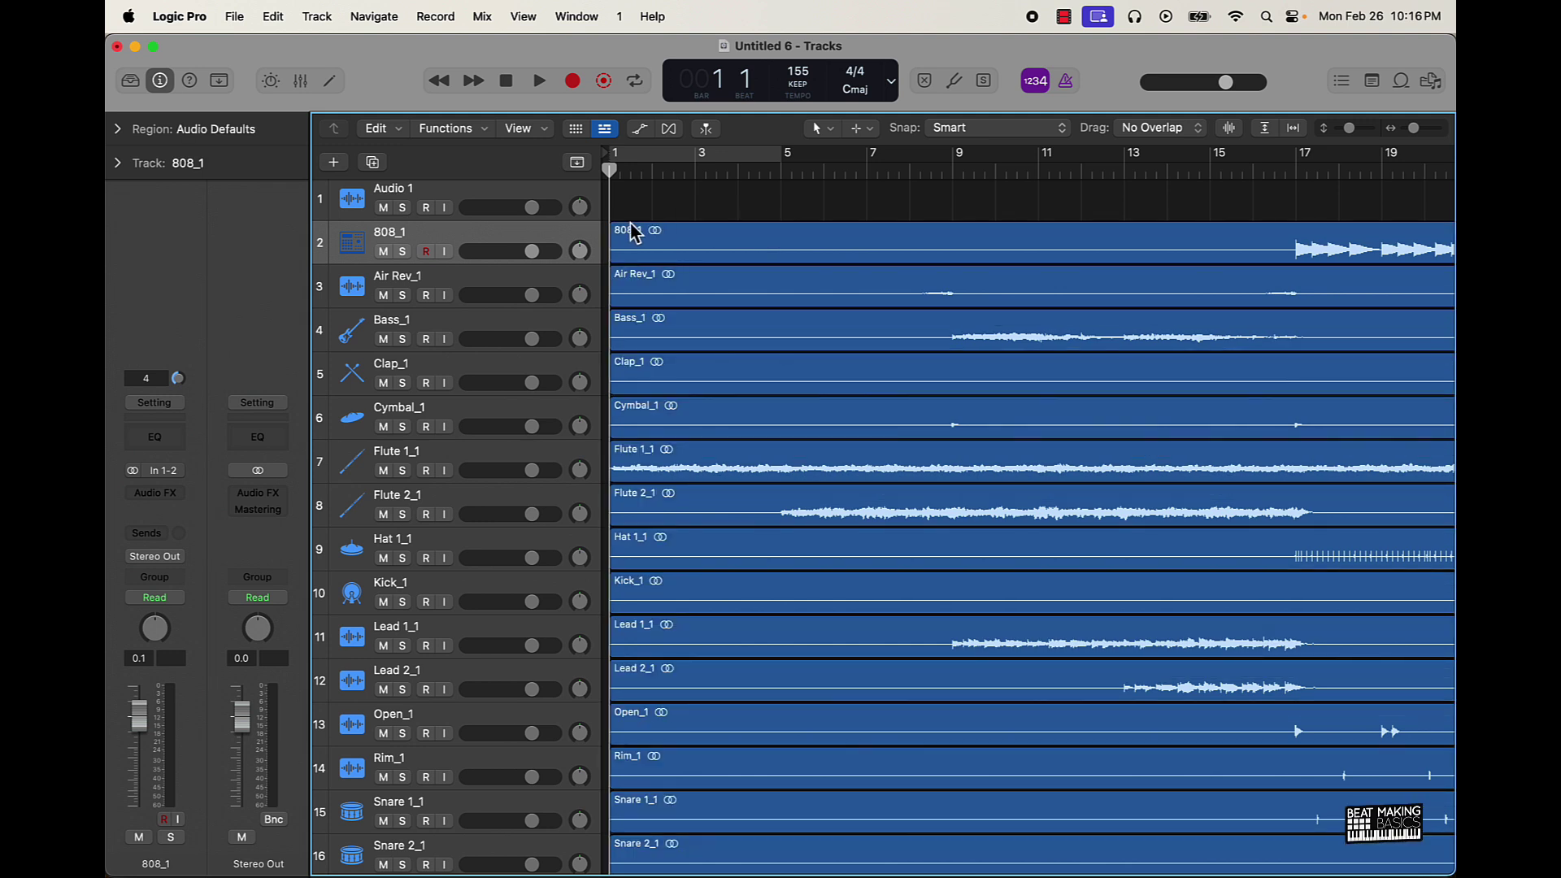
# - Delete the empty Audio 1 track
pyautogui.scroll(-1, 434, 203)
pyautogui.click(436, 201)
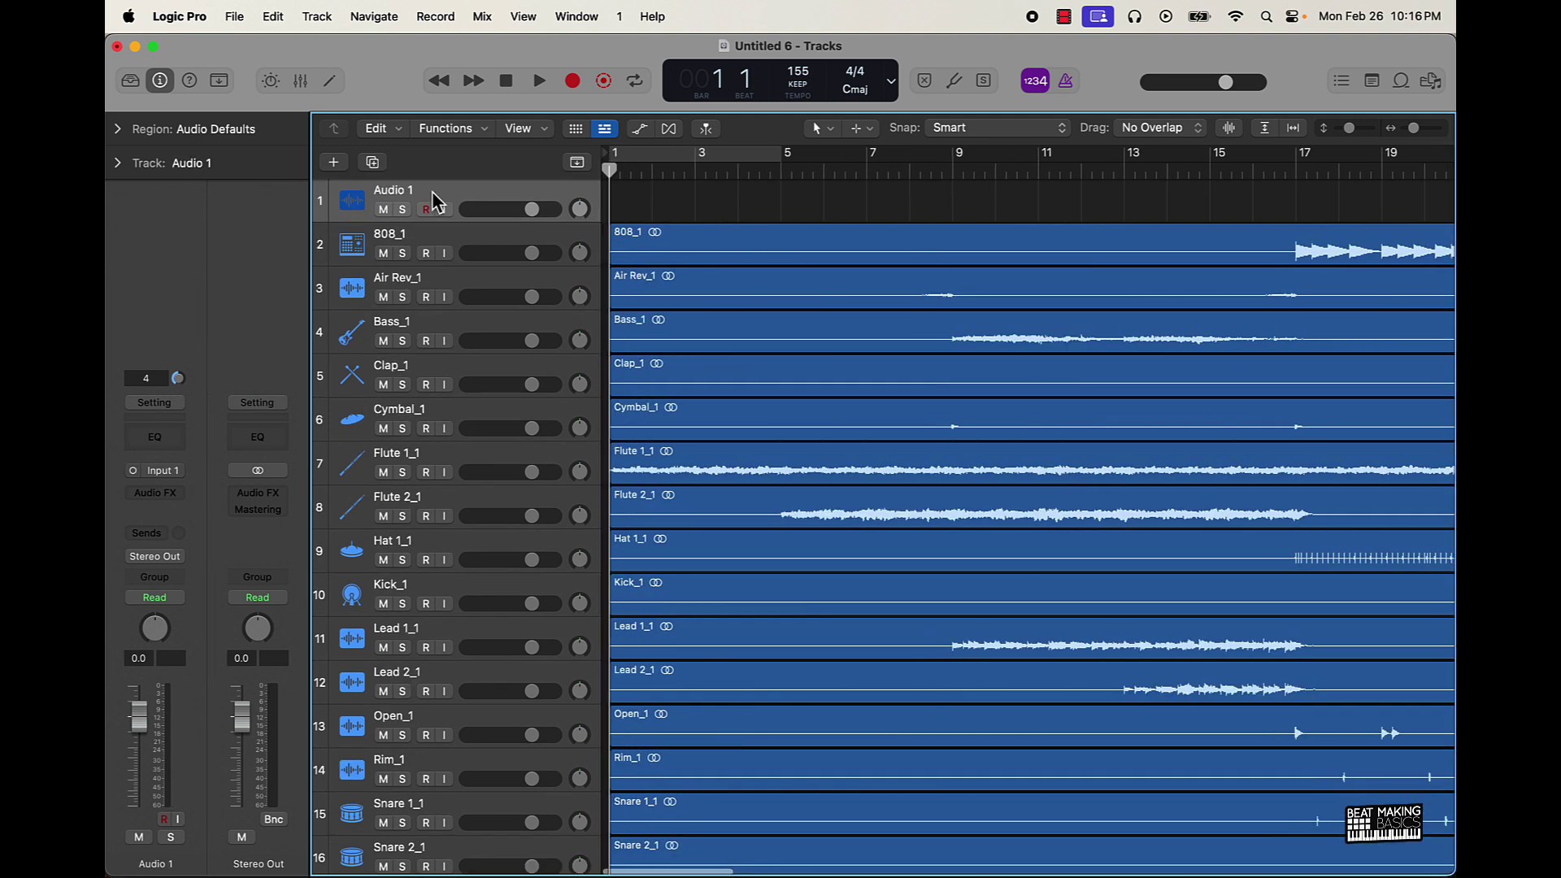
pyautogui.press('super+BackSpace')
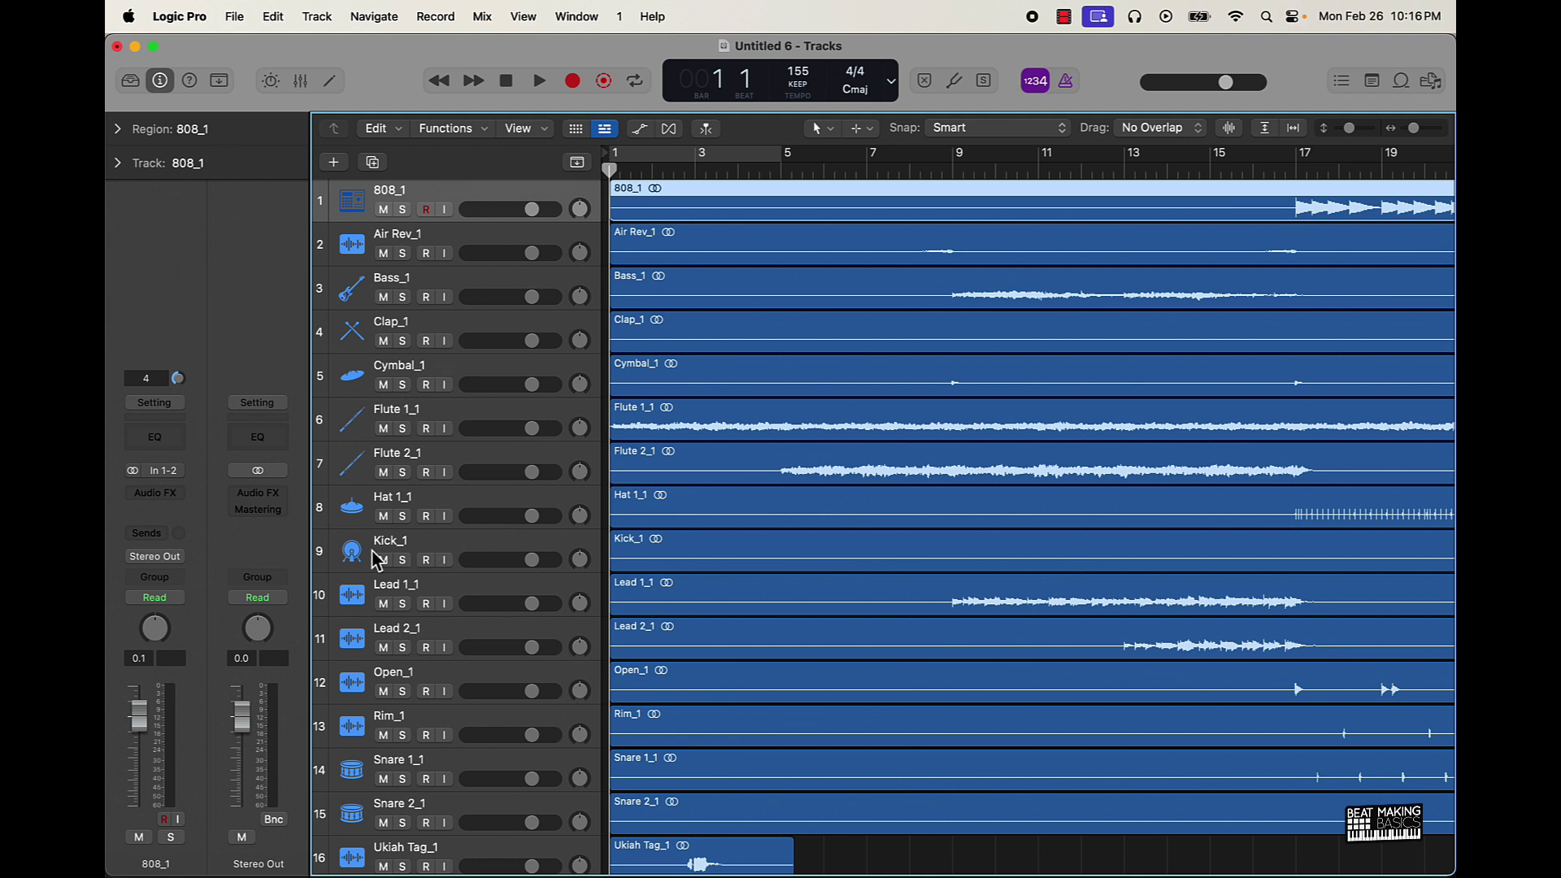
# - Reorder the tracks as flutes, leads, bass, 808, kick, clap, snares, rim, hat and open hat, followed by Air Rev, Cymbal and the tag
pyautogui.moveTo(375, 555); pyautogui.dragTo(377, 260)
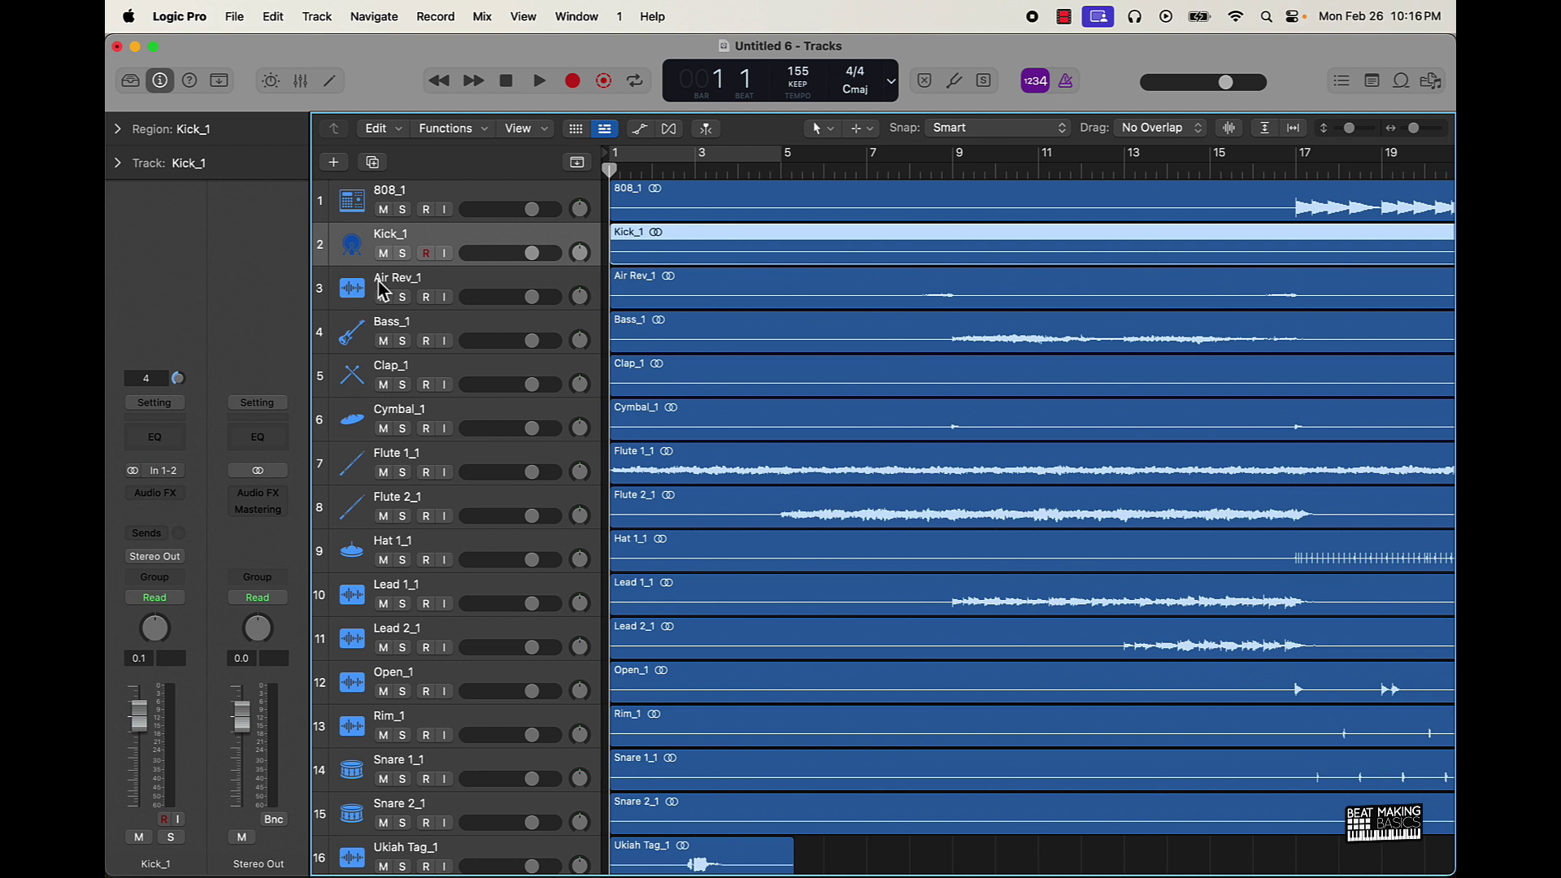
pyautogui.moveTo(361, 342); pyautogui.dragTo(390, 243)
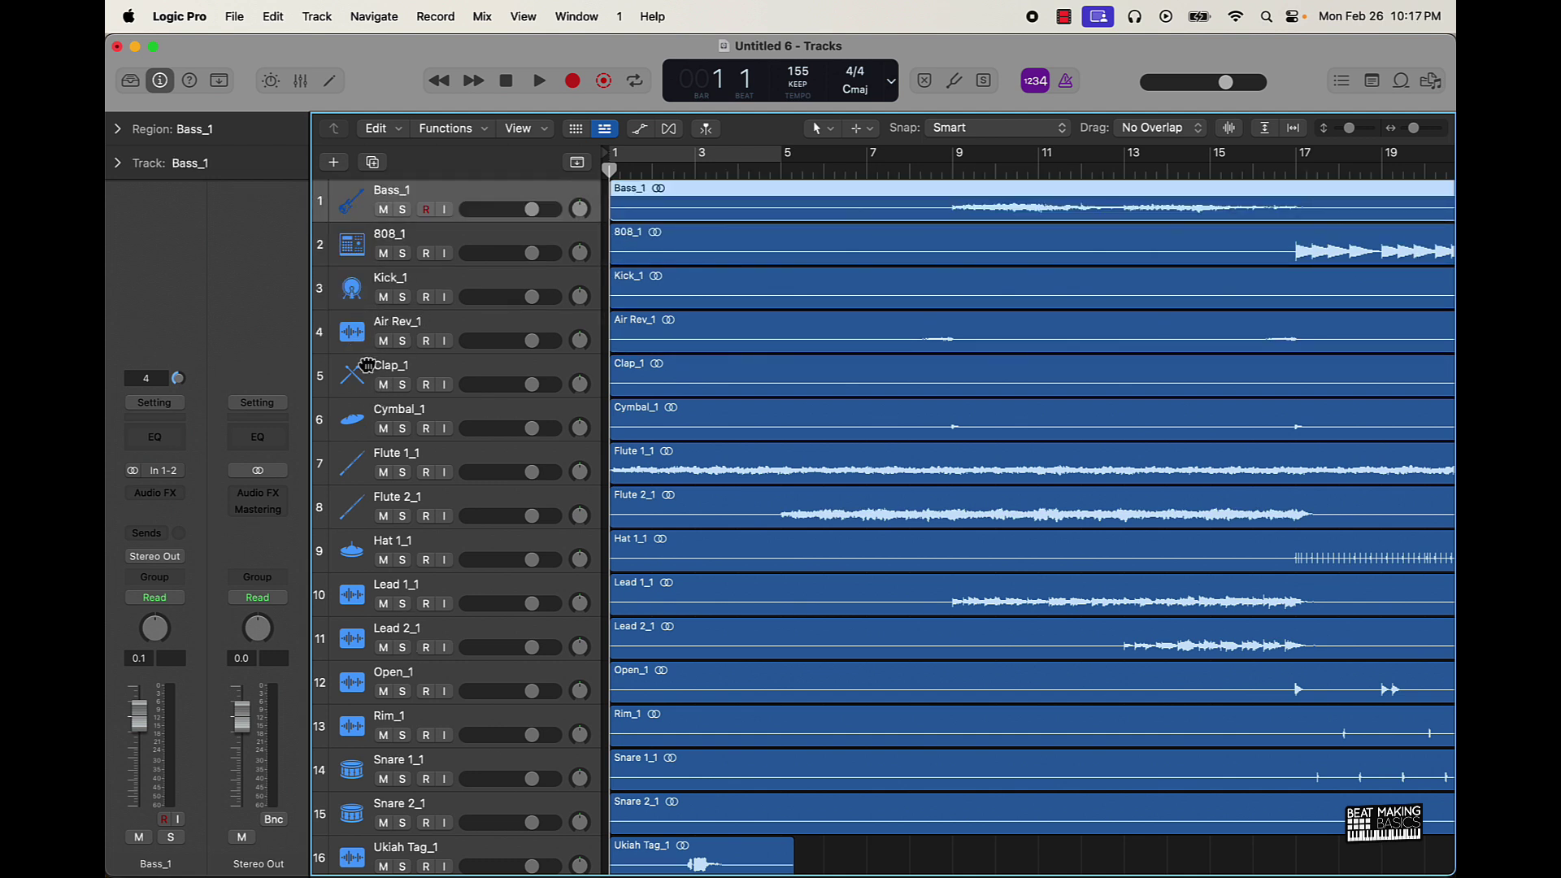
pyautogui.moveTo(370, 370); pyautogui.dragTo(373, 329)
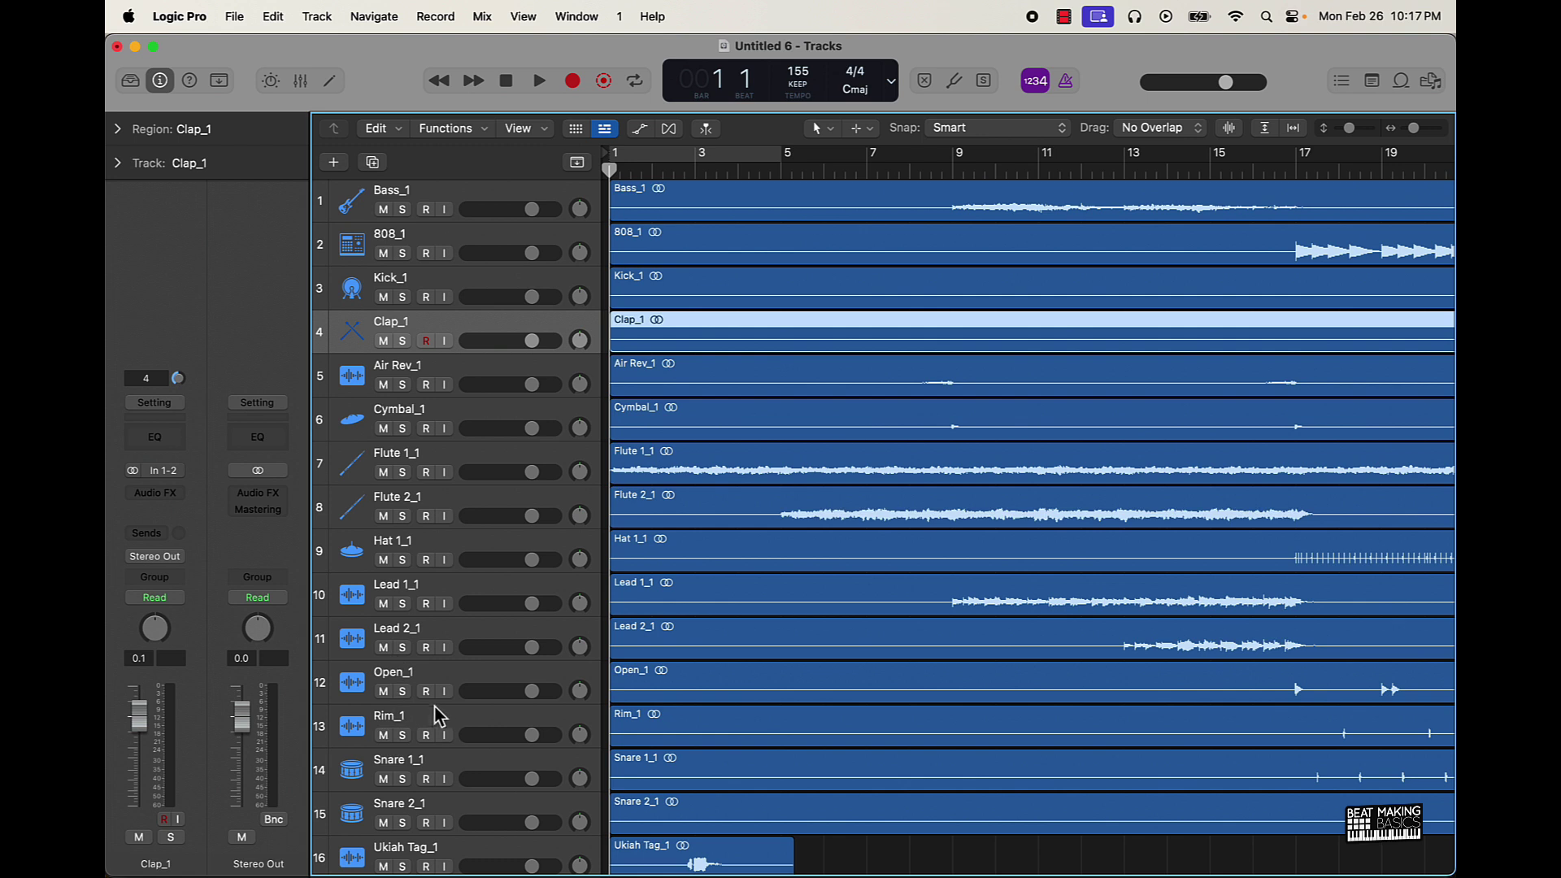
pyautogui.moveTo(422, 732); pyautogui.dragTo(438, 376)
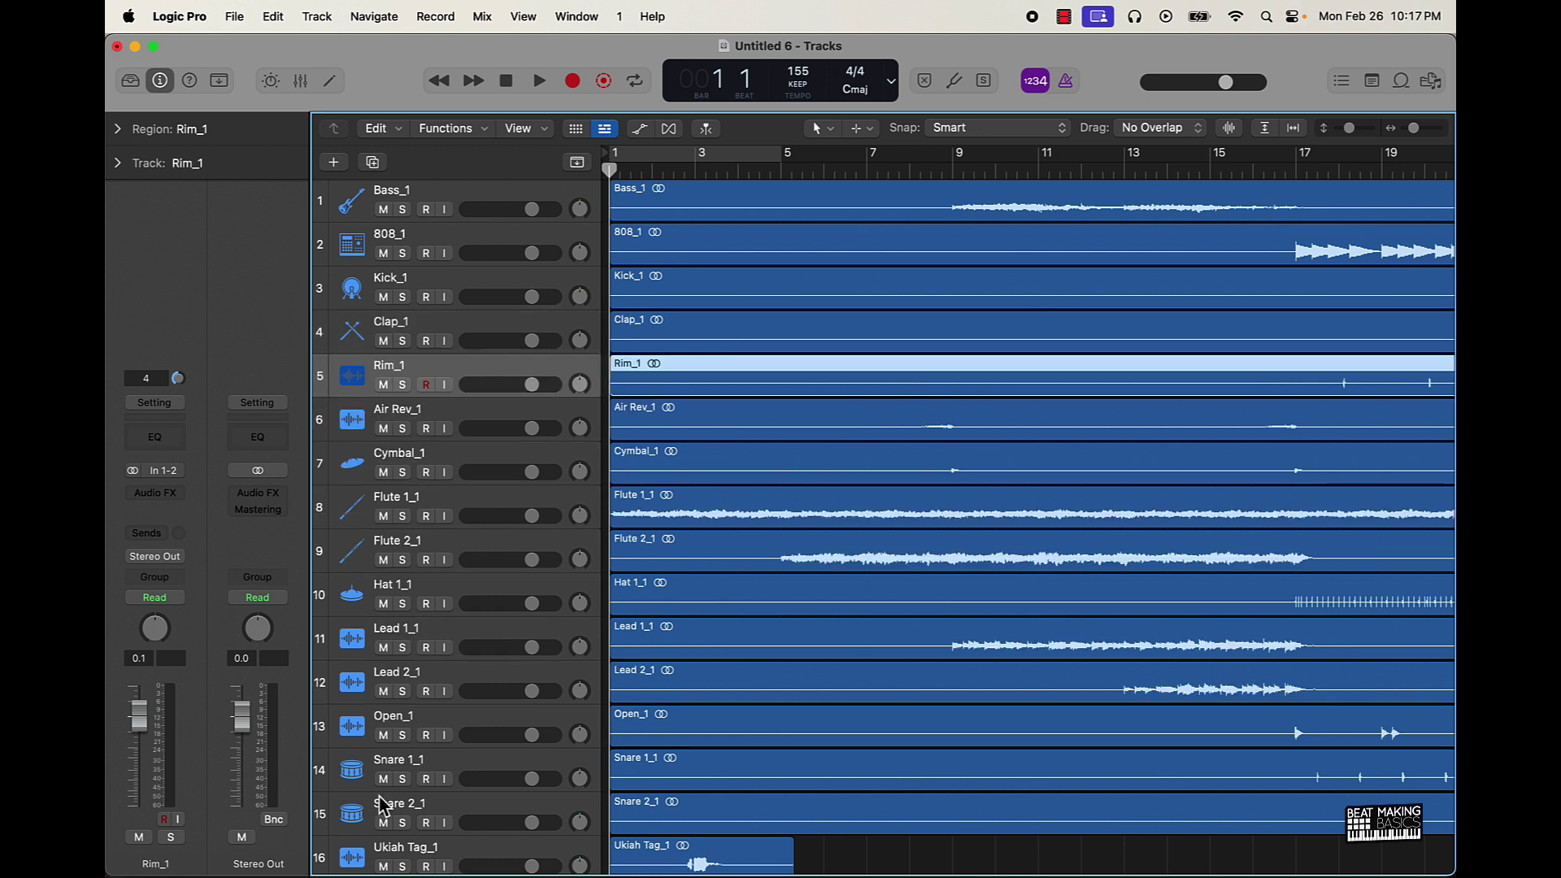
pyautogui.moveTo(425, 778); pyautogui.dragTo(362, 372)
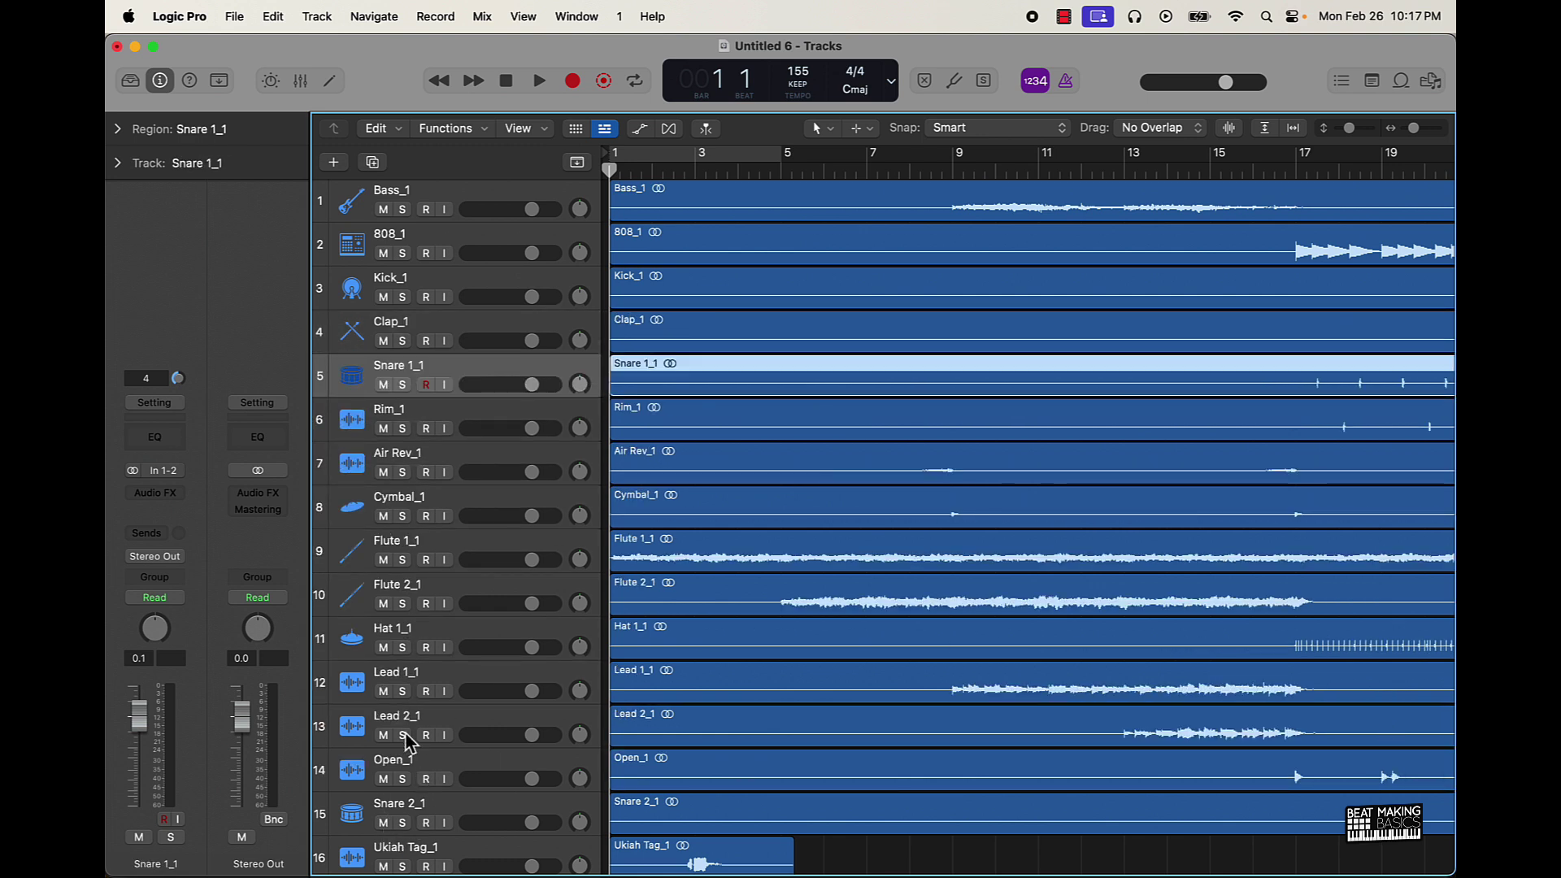
pyautogui.moveTo(364, 813); pyautogui.dragTo(365, 416)
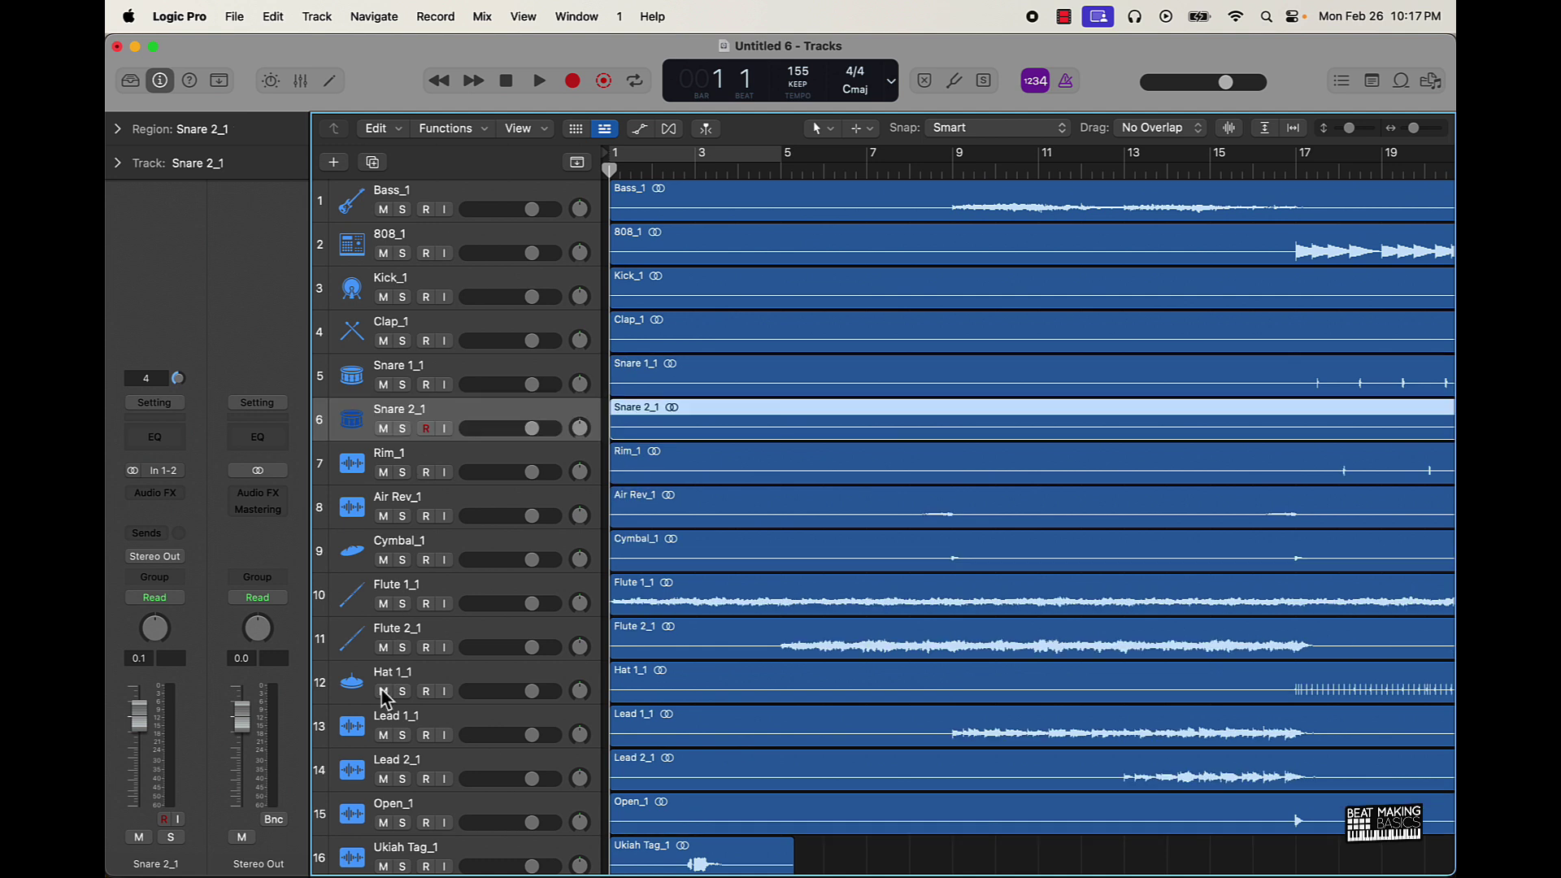
pyautogui.moveTo(375, 809); pyautogui.dragTo(393, 503)
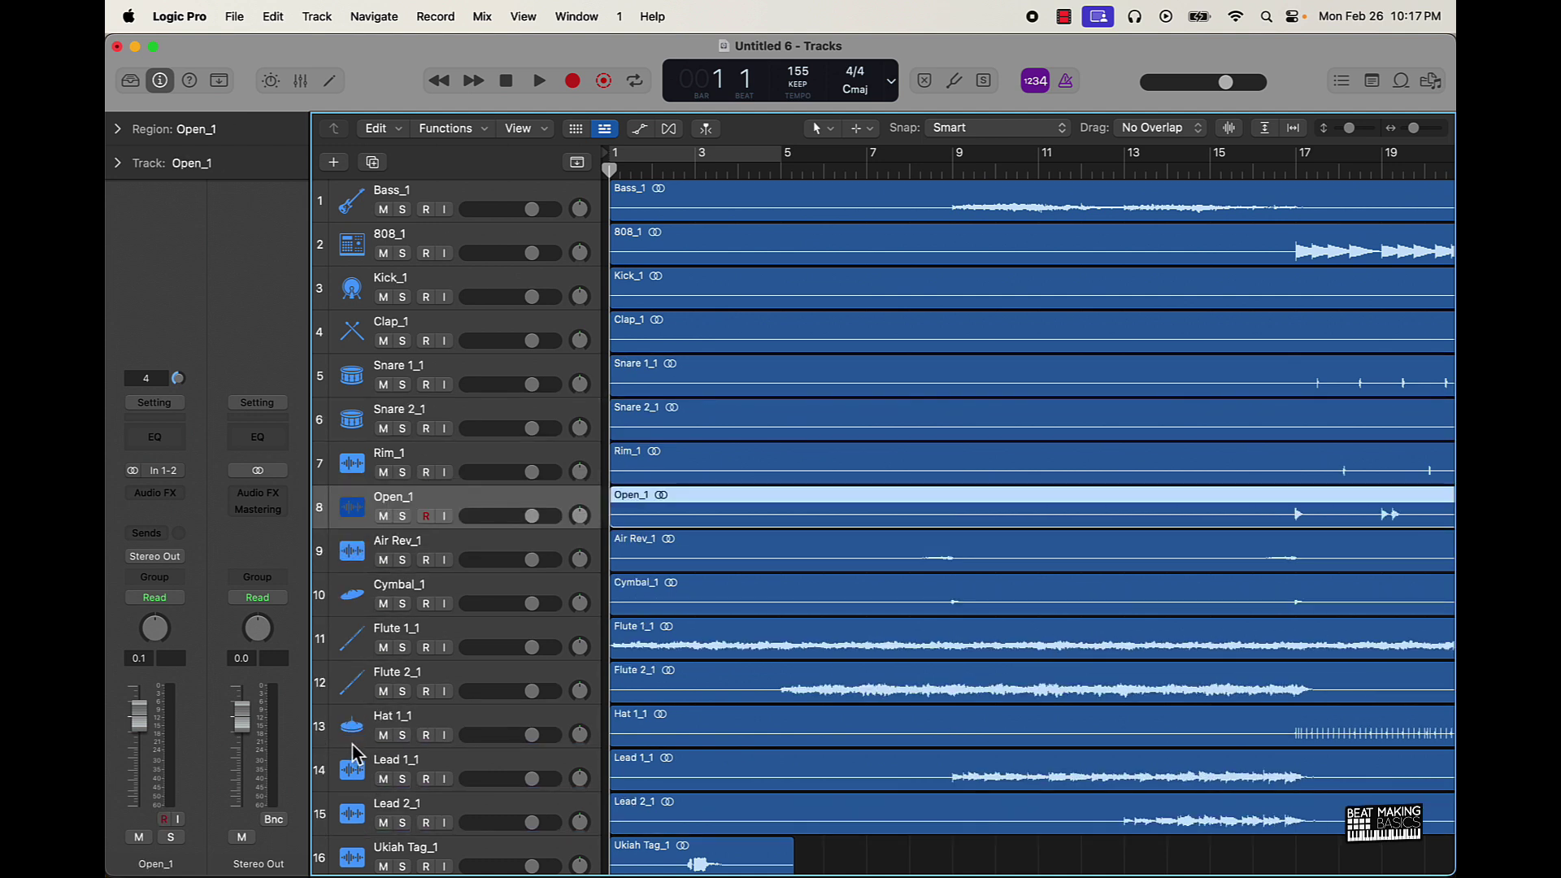
pyautogui.moveTo(347, 725); pyautogui.dragTo(364, 502)
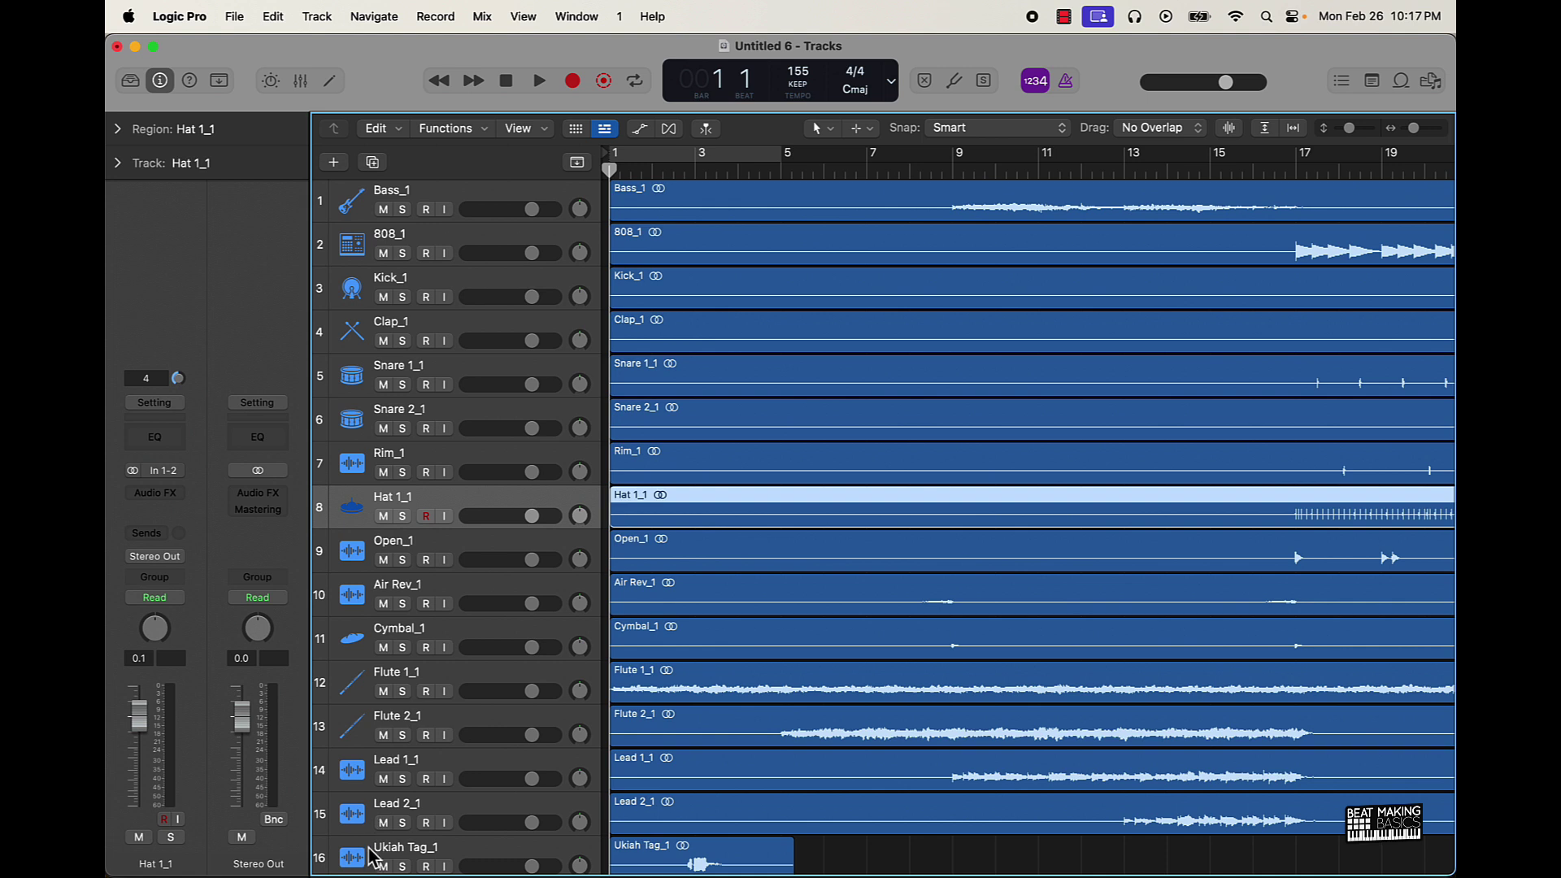
pyautogui.moveTo(370, 813); pyautogui.dragTo(399, 130)
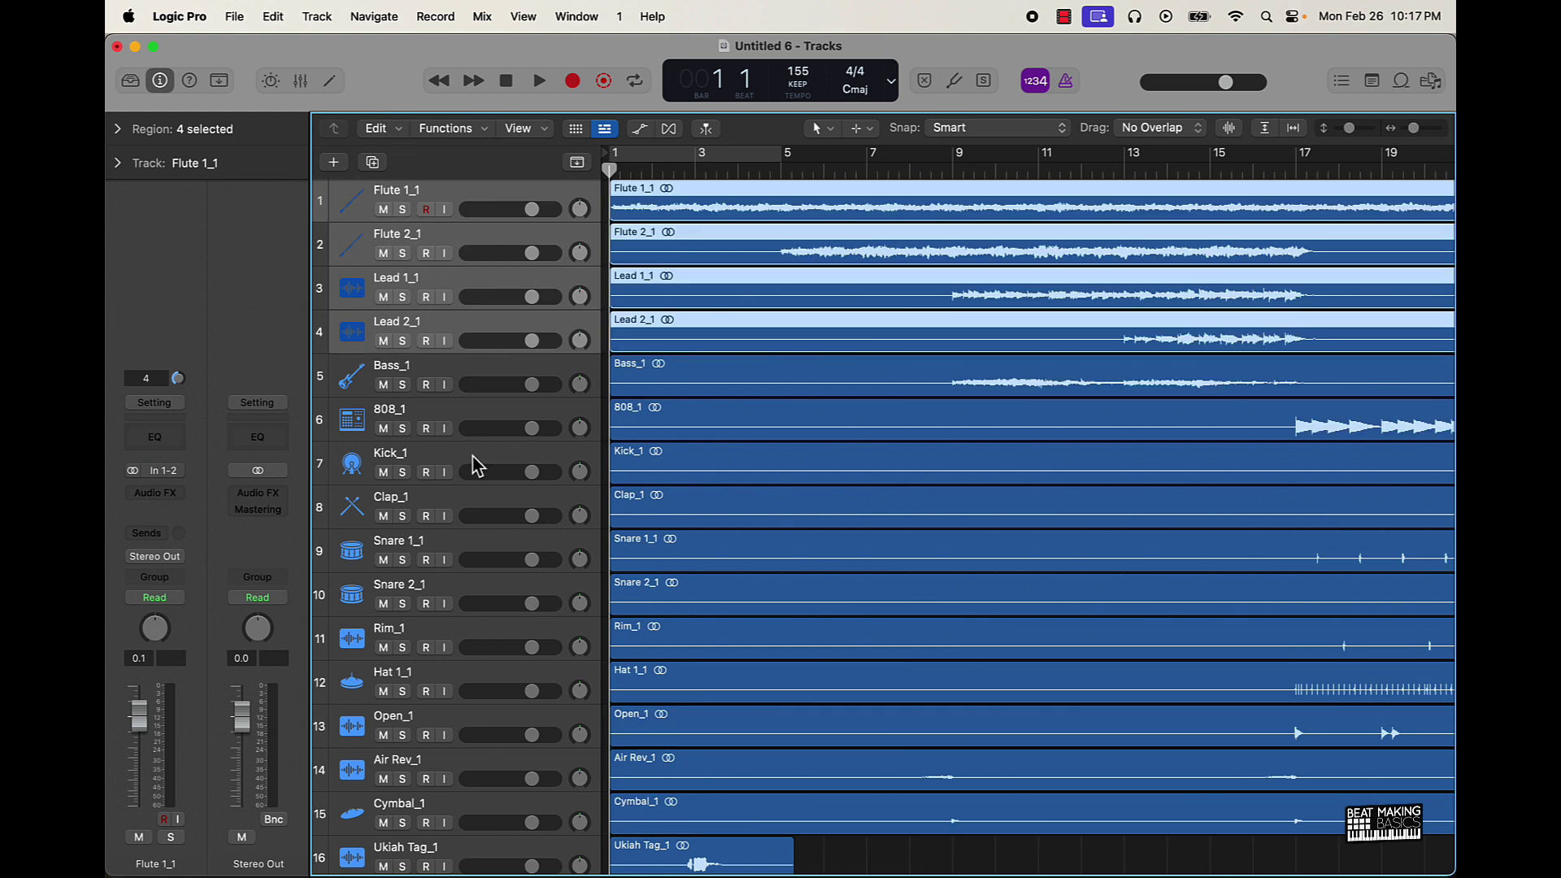
# - Move the project end marker to about bar 97, just past the end of the Flute 1_1 region
pyautogui.scroll(-3, 731, 812)
pyautogui.click(973, 848)
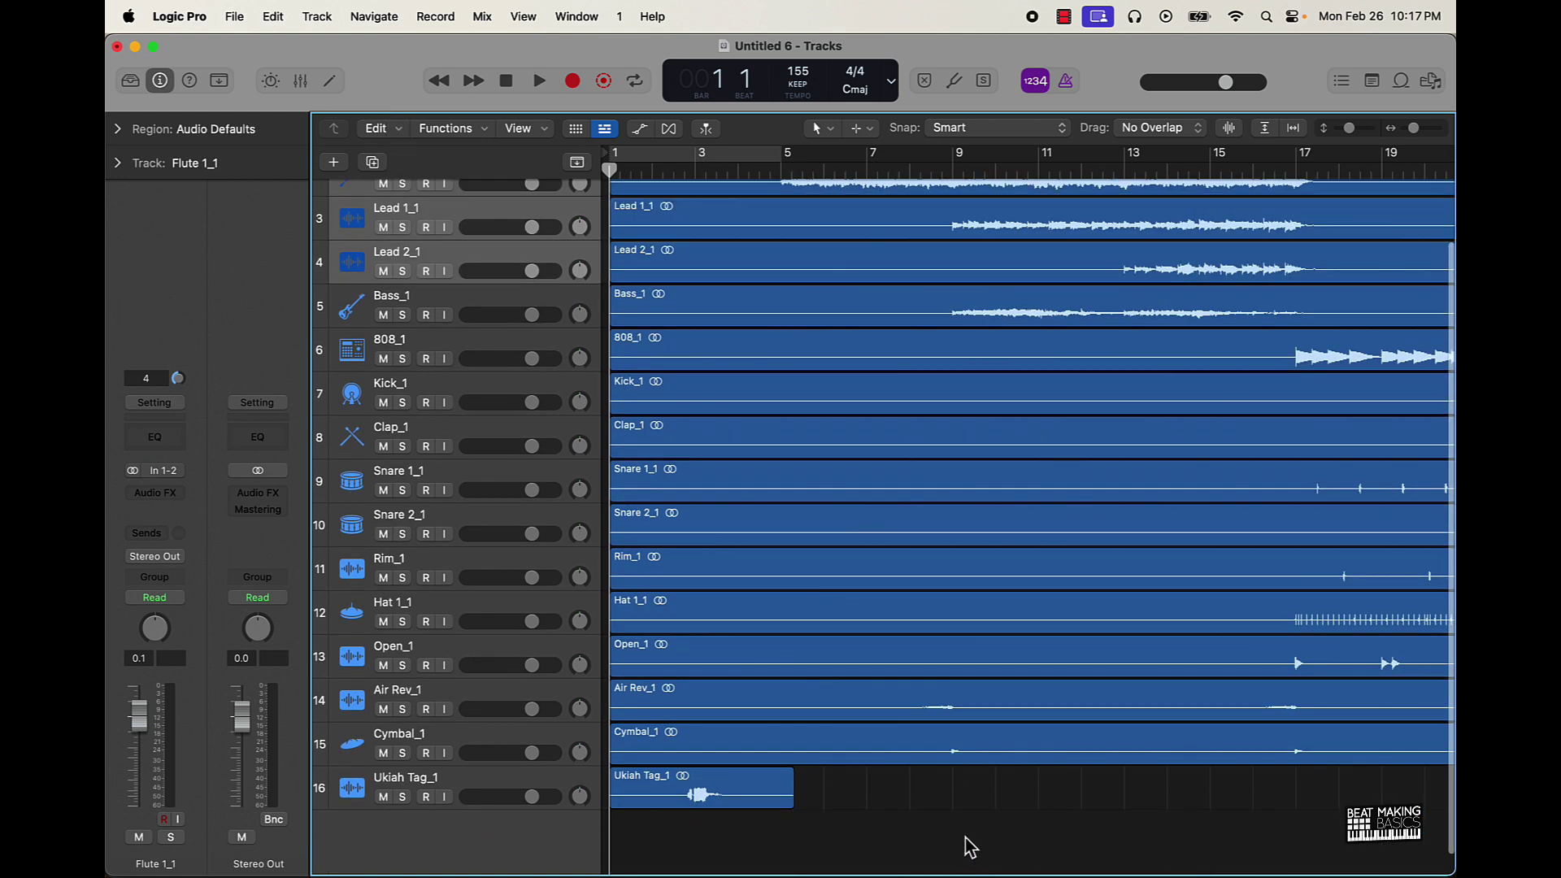
pyautogui.scroll(-5, 967, 837)
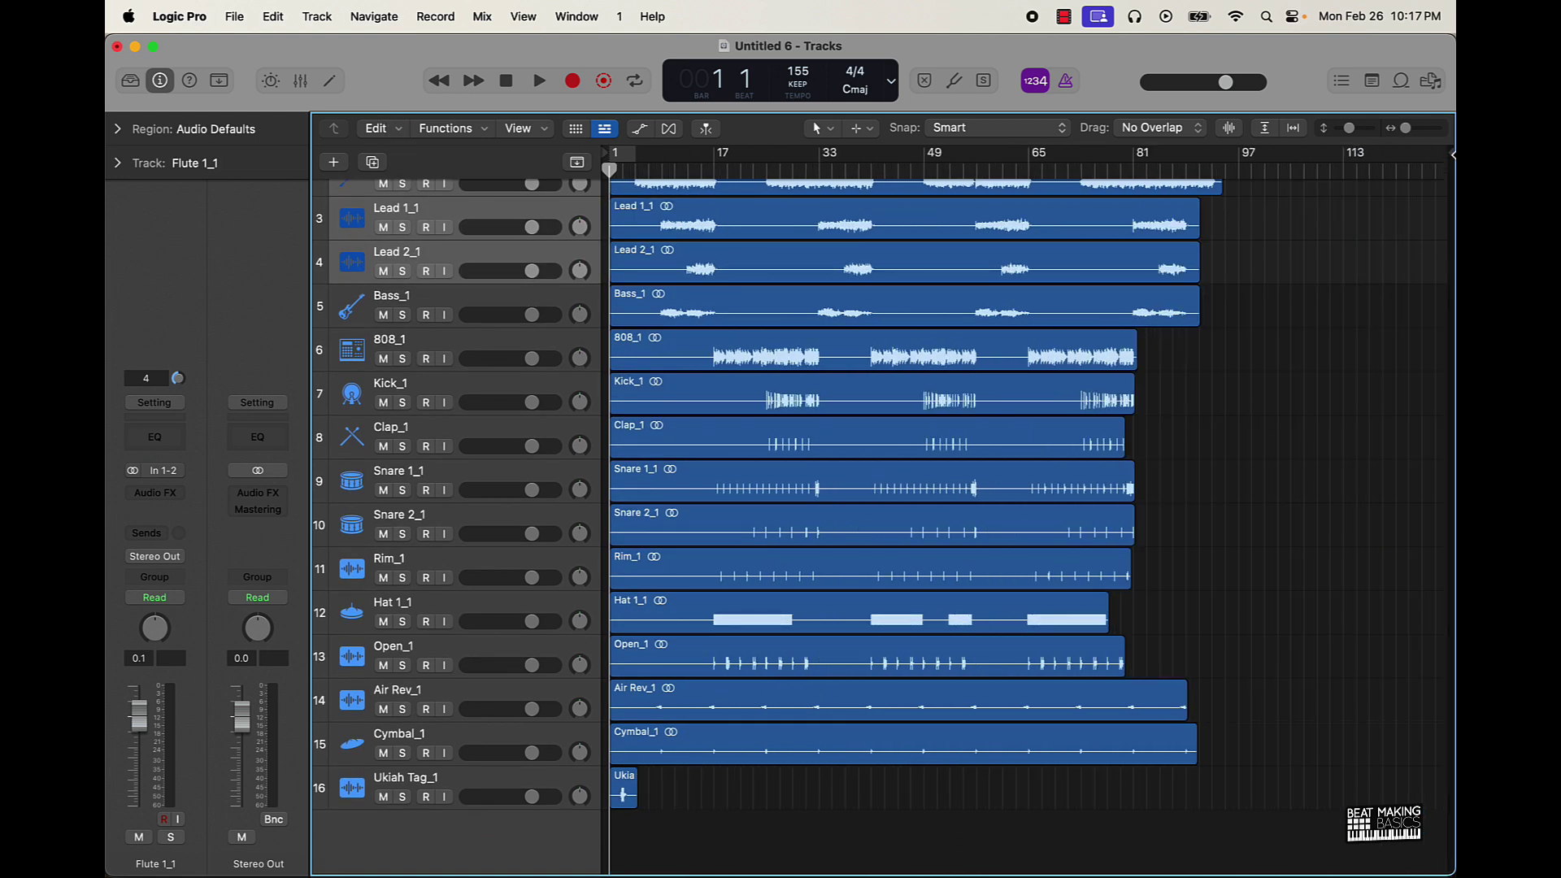
pyautogui.moveTo(1445, 152); pyautogui.dragTo(1224, 406)
pyautogui.scroll(3, 1226, 401)
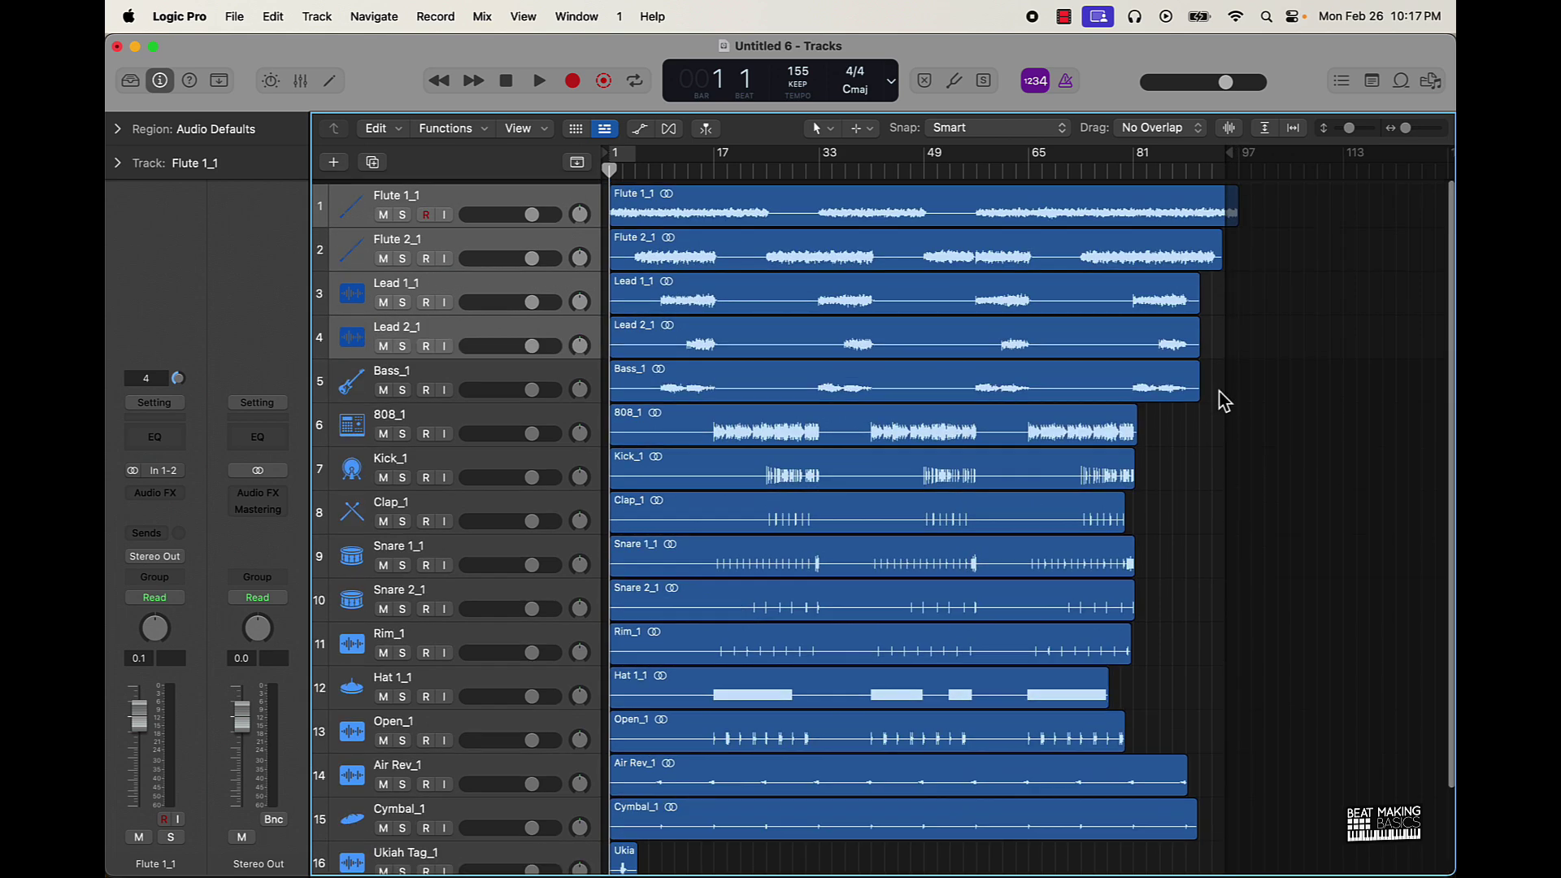
pyautogui.moveTo(1230, 156); pyautogui.dragTo(1244, 157)
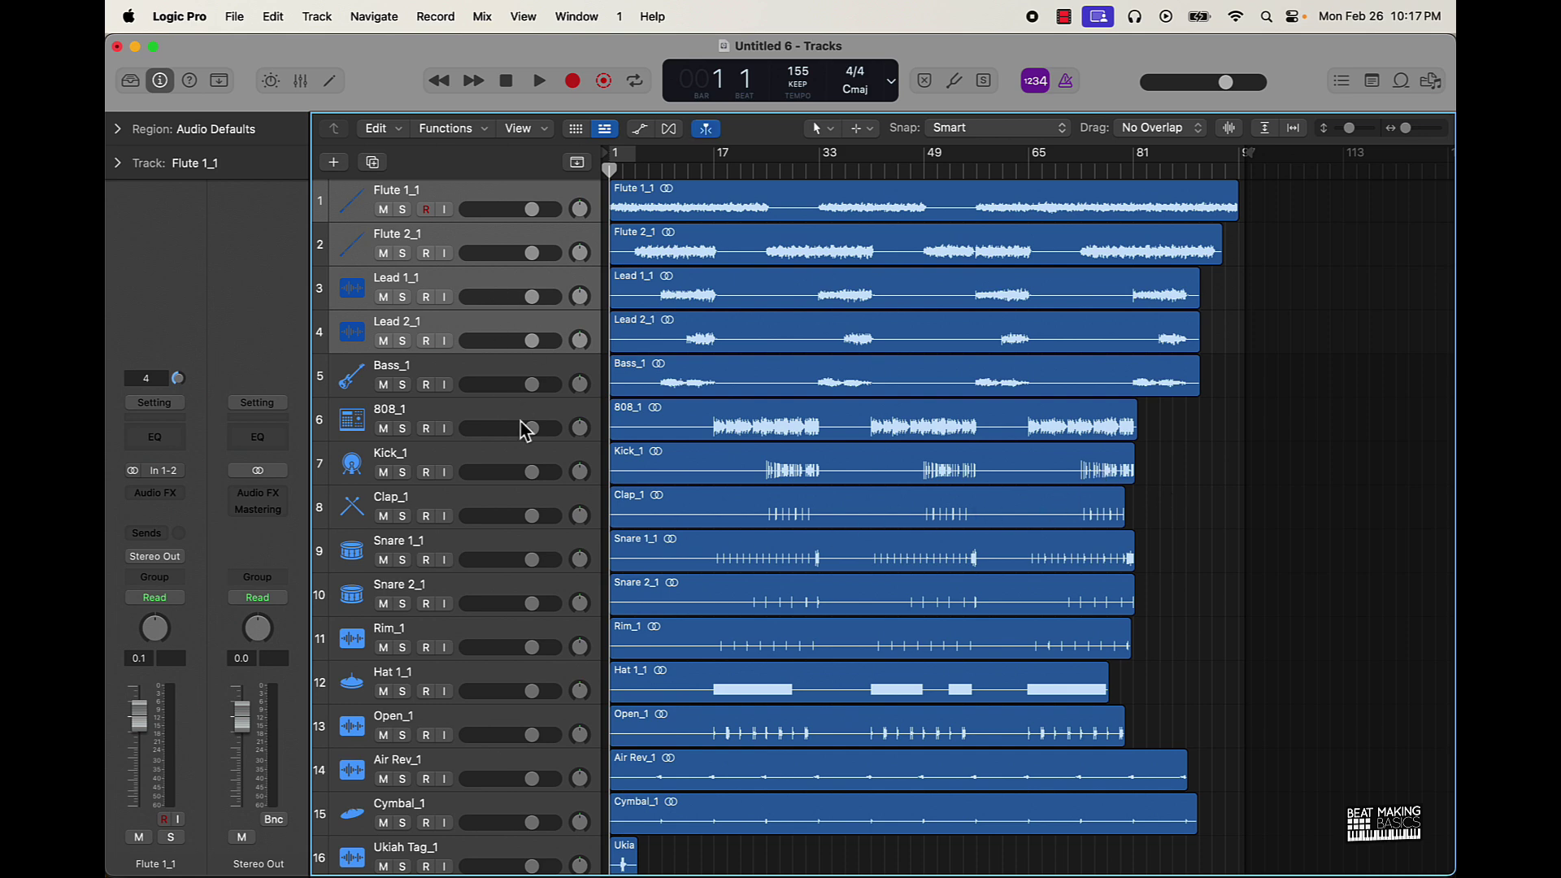
# - Lower the faders of all the stem tracks together to minus infinity in the mixer, leaving out Stereo Out and Master
pyautogui.click(301, 82)
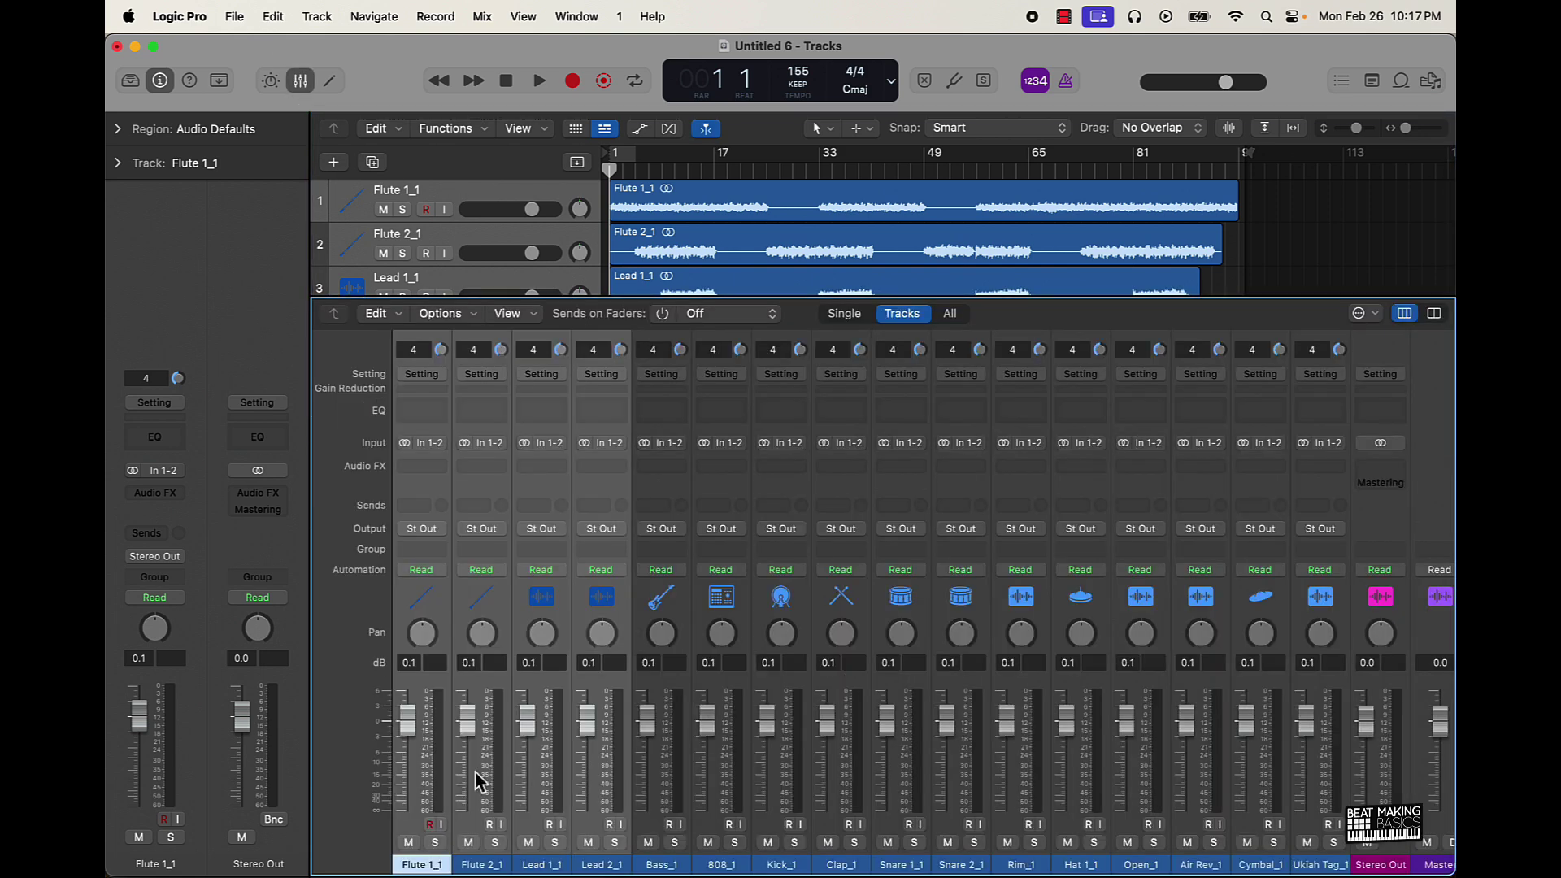
pyautogui.moveTo(410, 838); pyautogui.dragTo(1303, 809)
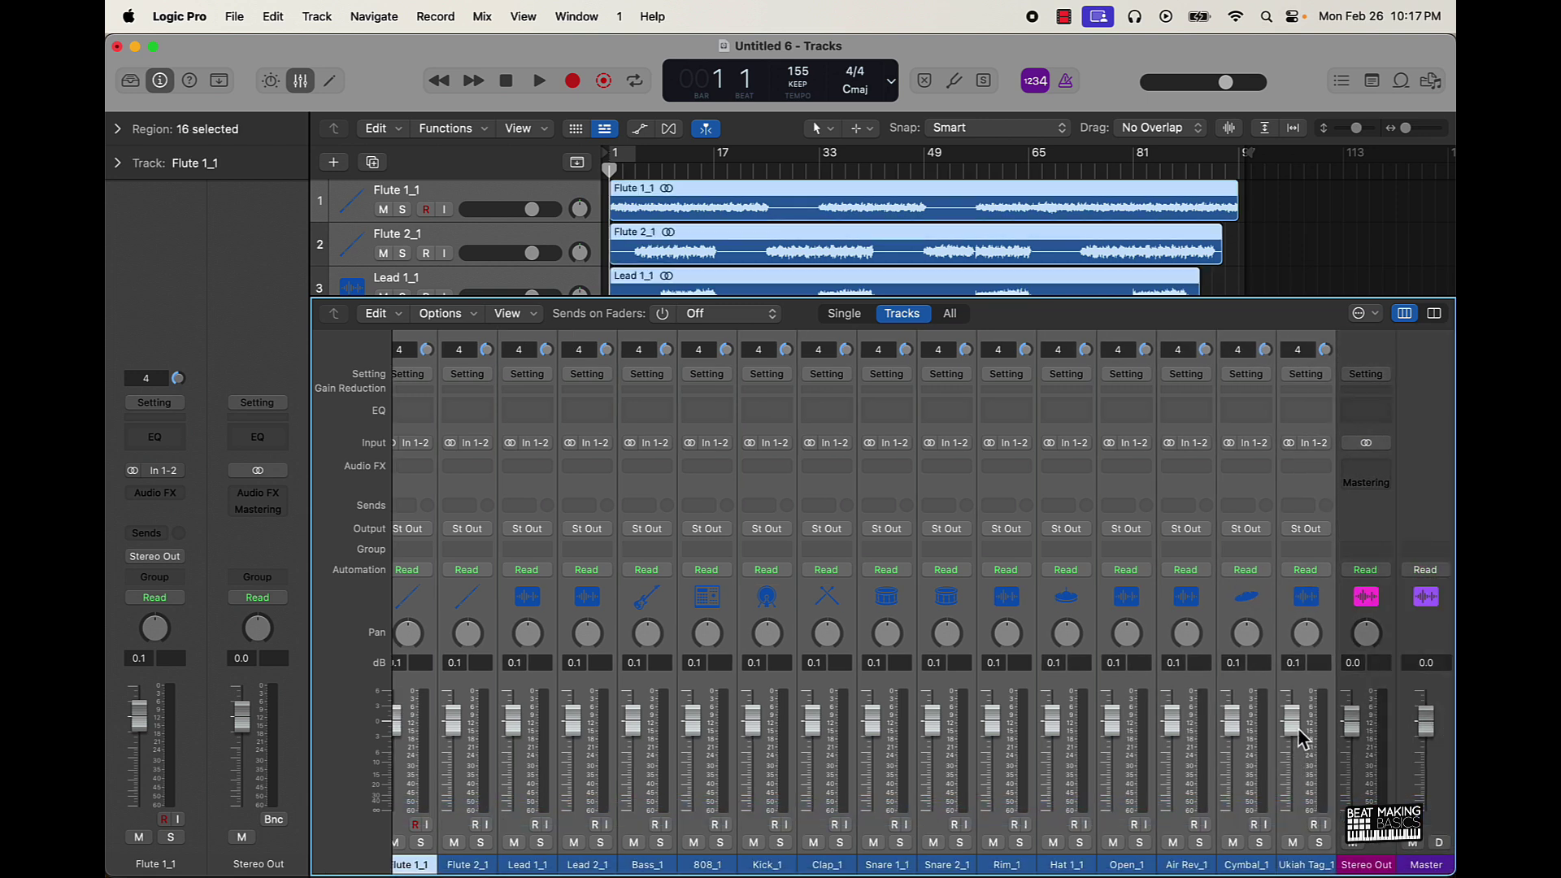
pyautogui.moveTo(1299, 720); pyautogui.dragTo(1277, 858)
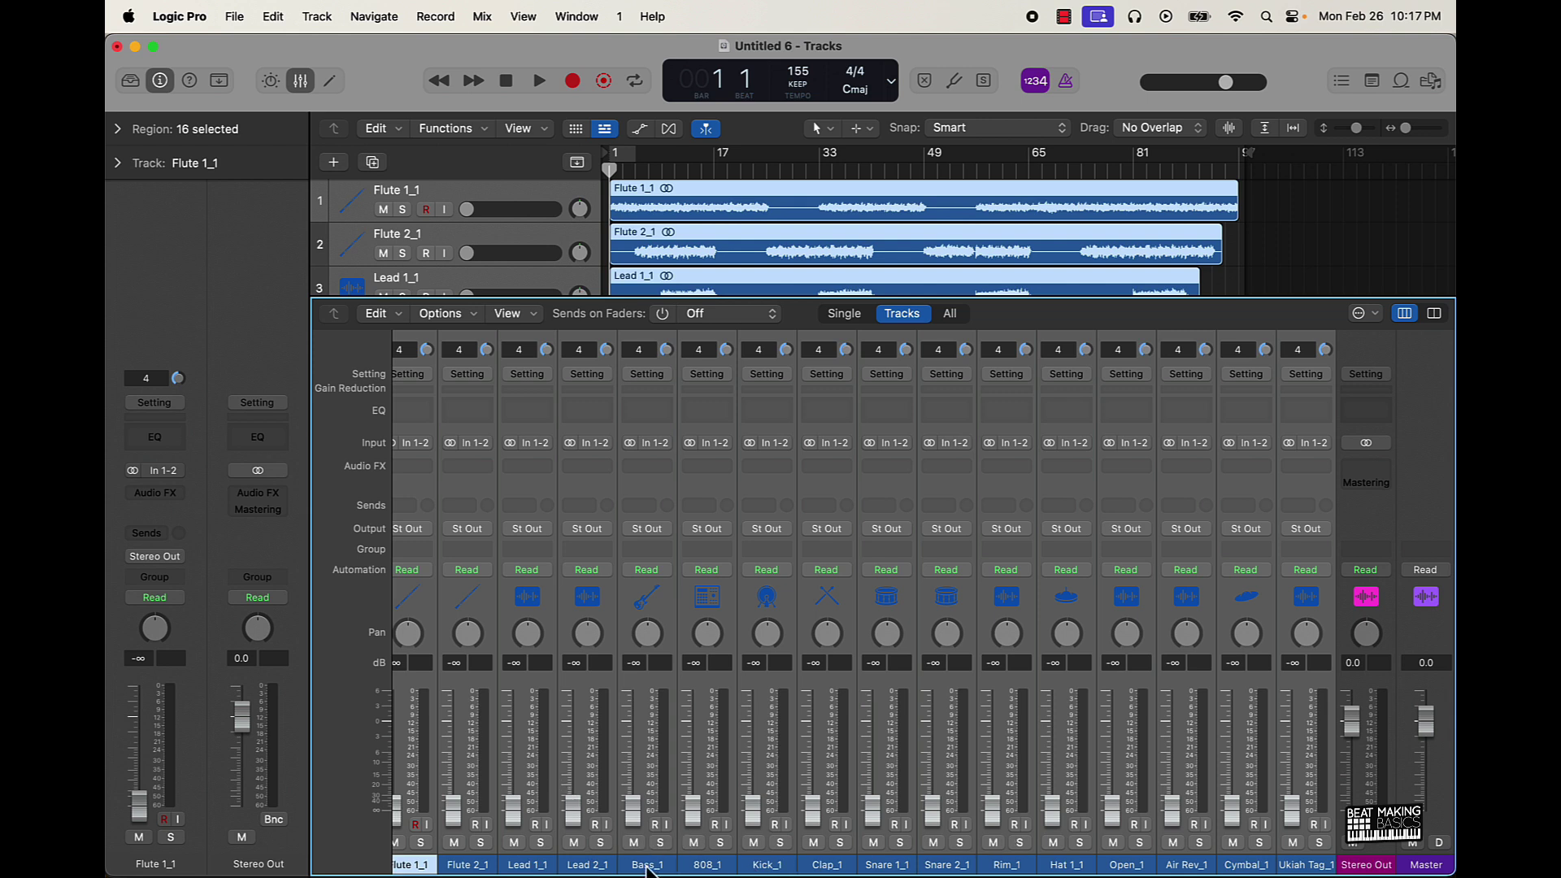
# - Set the 808_1 fader to -3.7 dB and hide the mixer
pyautogui.hscroll(-2, 596, 861)
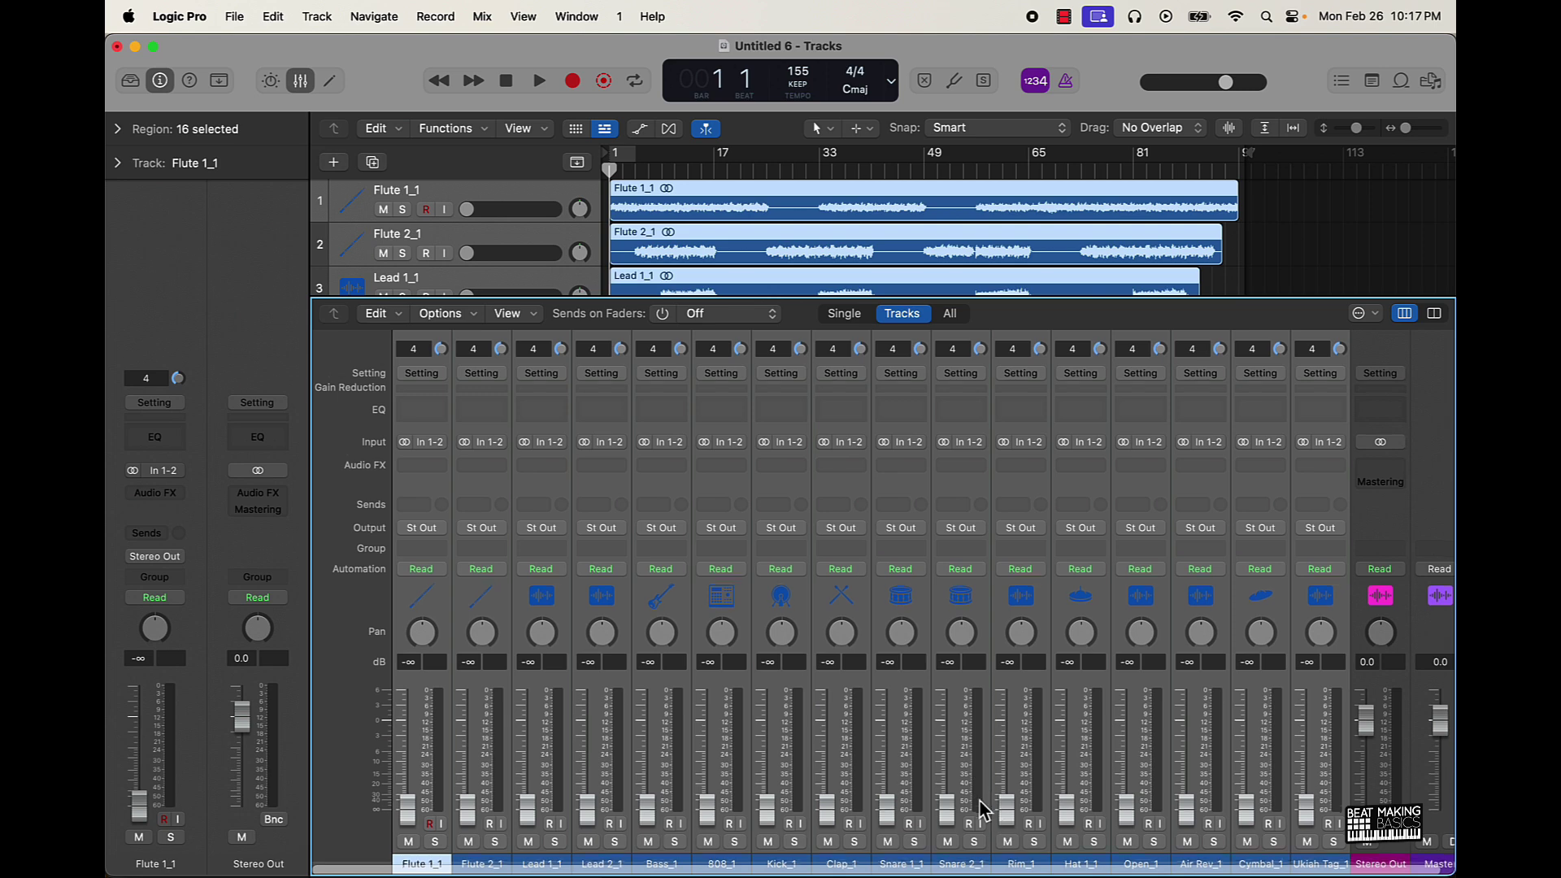
pyautogui.click(732, 864)
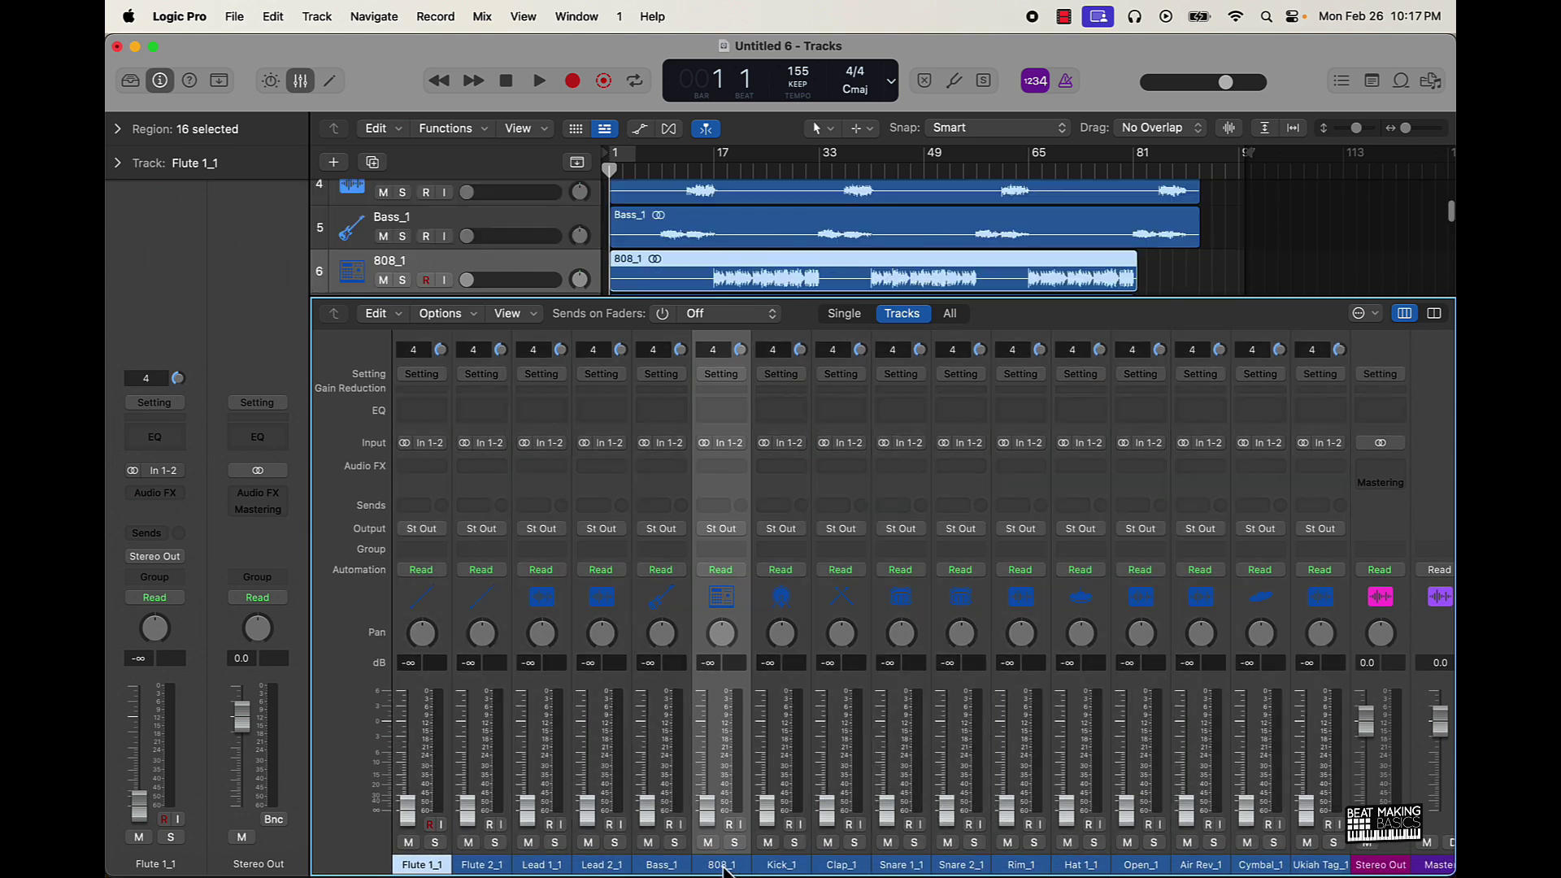
pyautogui.keyDown('alt'); pyautogui.click(707, 812); pyautogui.keyUp('alt')
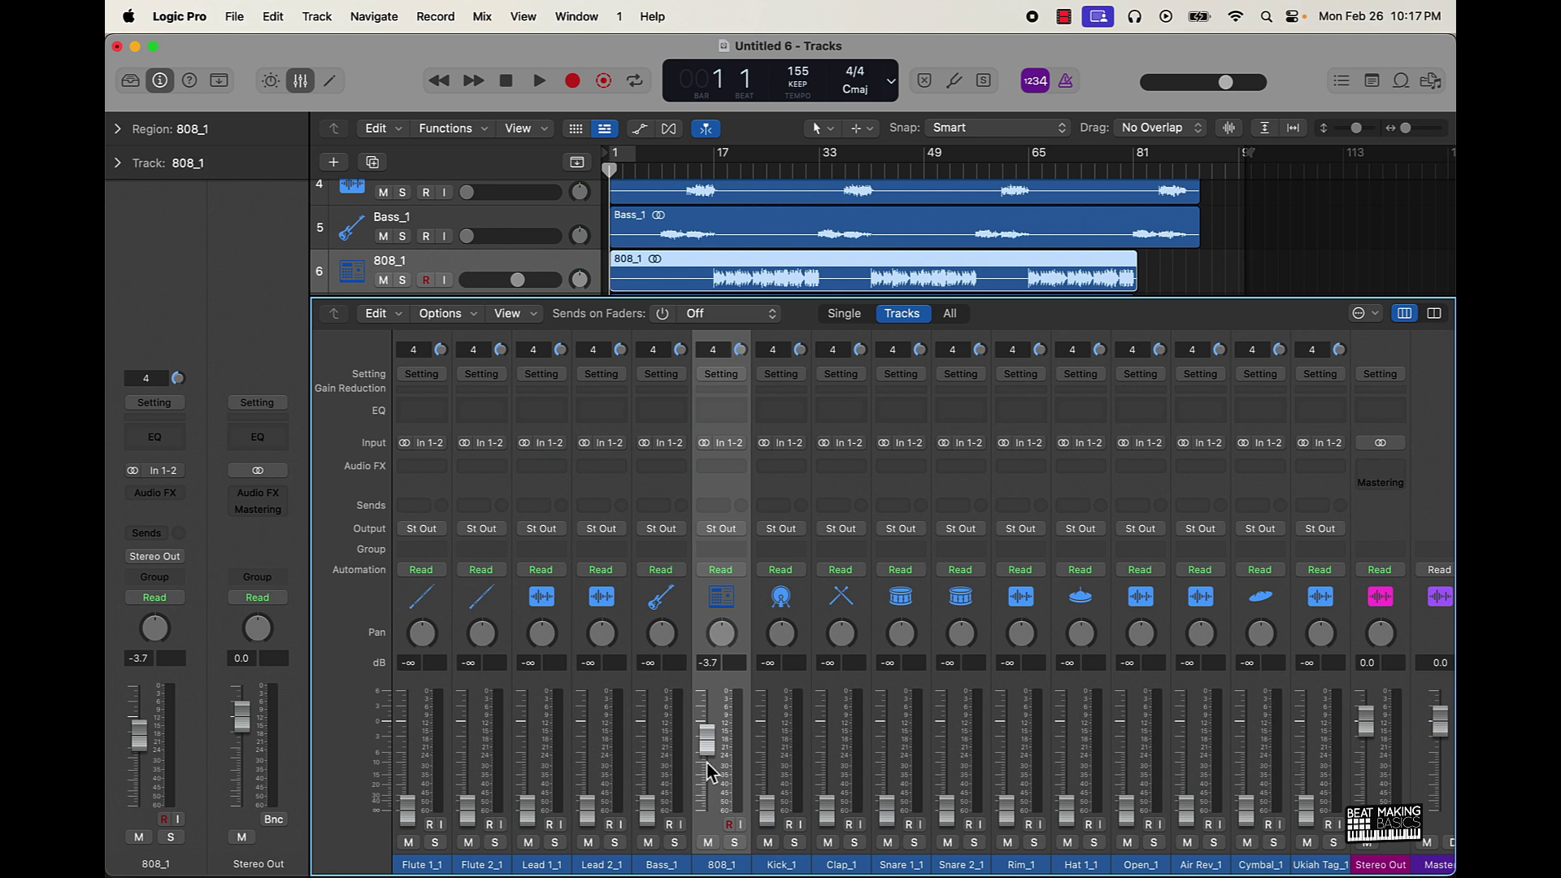
pyautogui.click(307, 84)
pyautogui.scroll(4, 721, 480)
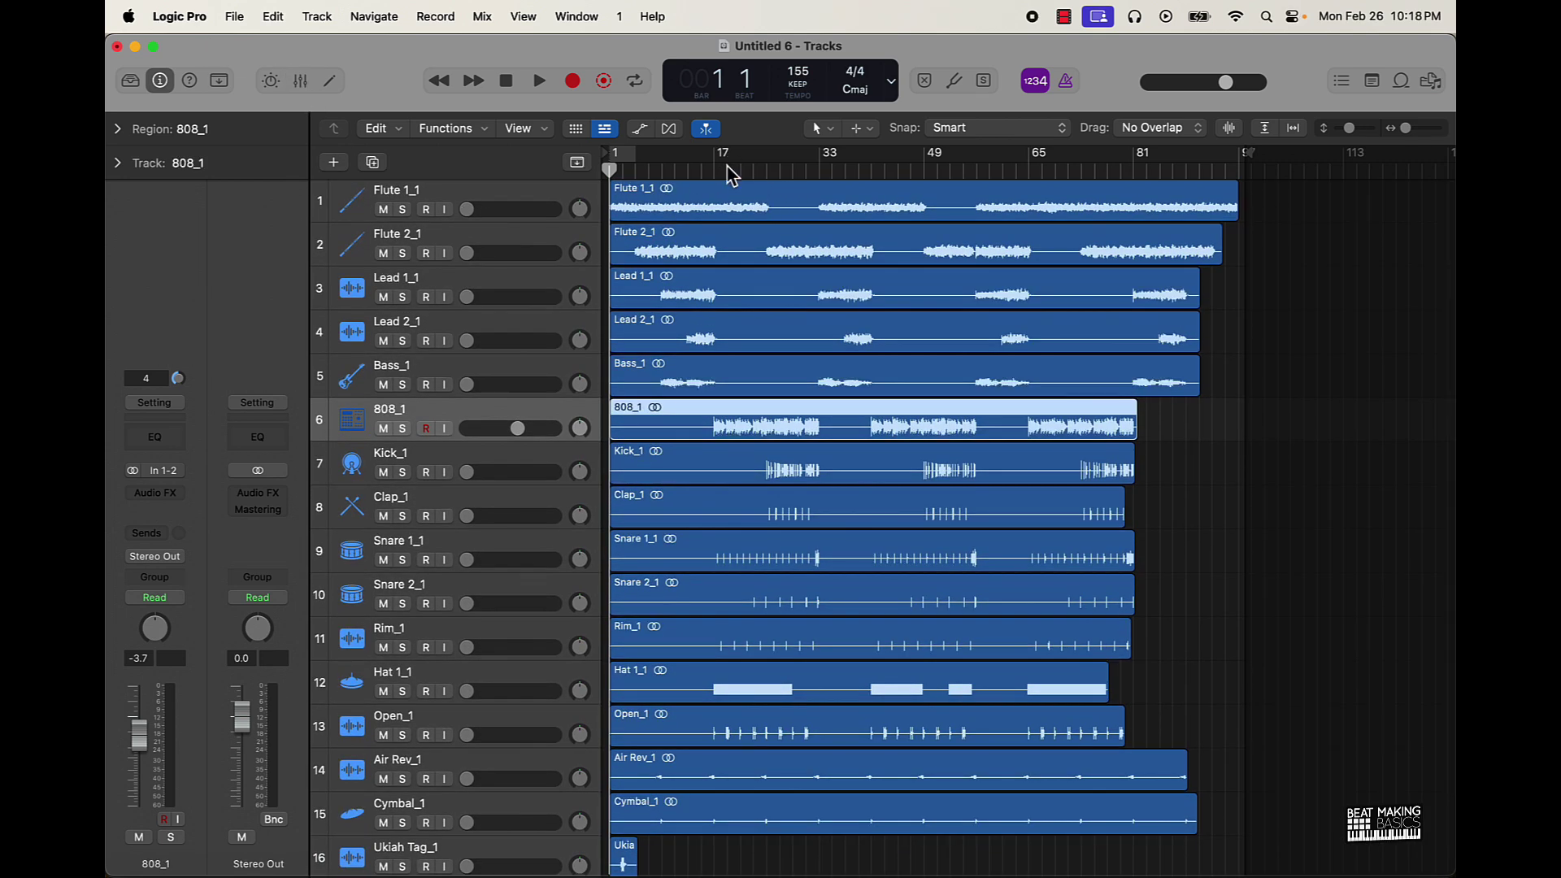
# - Loop playback over bars 17 to 25 and raise the Flute 1_1 volume to -8.0 dB against the 808
pyautogui.moveTo(721, 165); pyautogui.dragTo(766, 163)
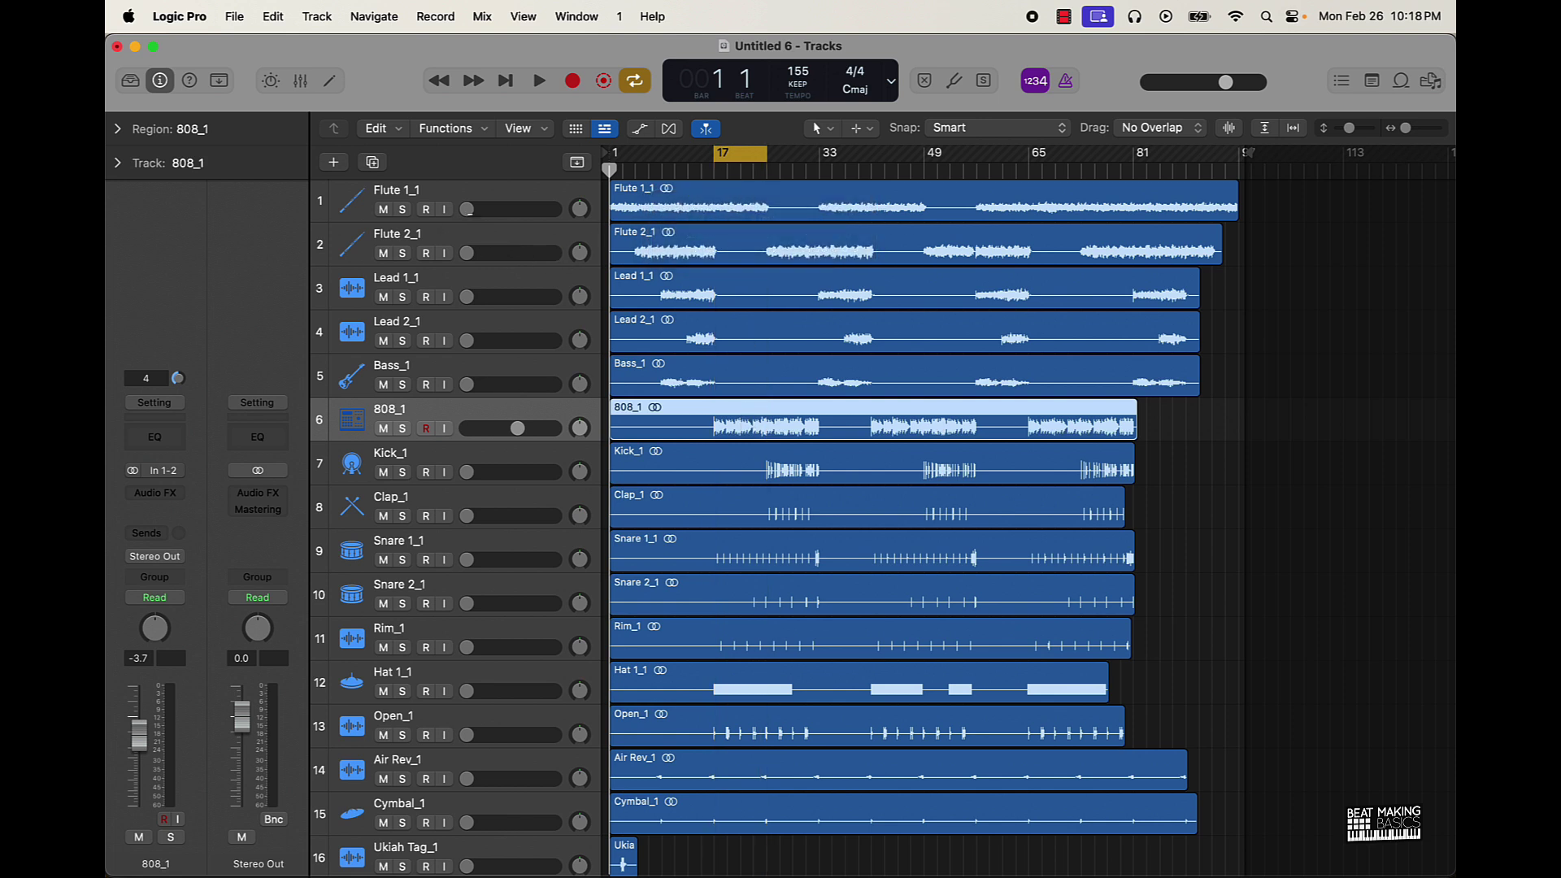
pyautogui.moveTo(467, 209); pyautogui.dragTo(505, 208)
pyautogui.press('space')
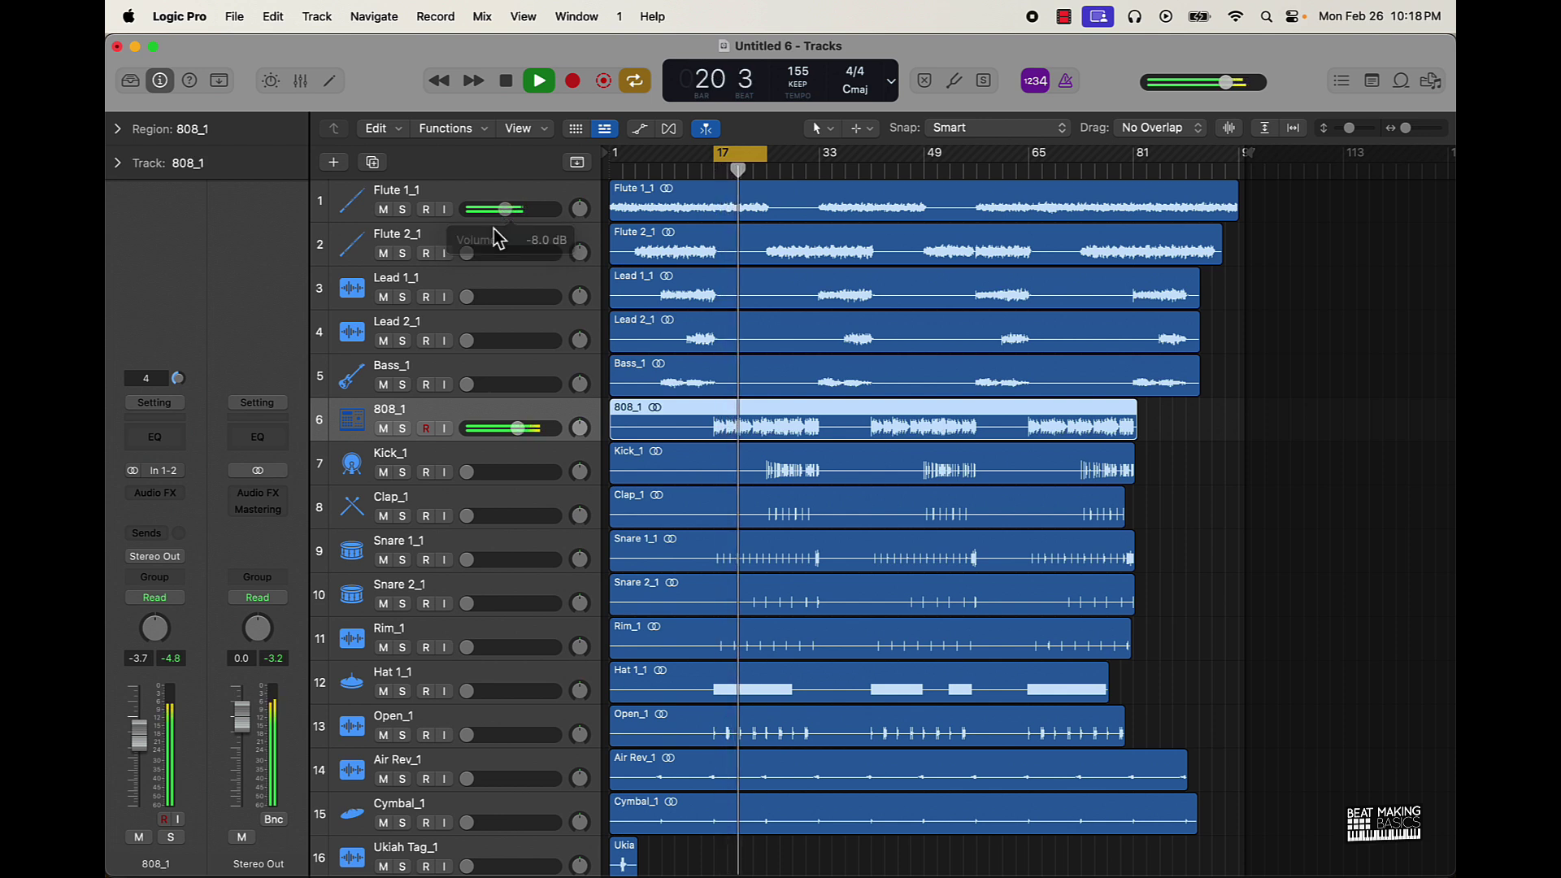
# - Lower the Flute 1_1 volume to -12.0 dB against the 808 and stop playback
pyautogui.press('XF86AudioRaiseVolume')
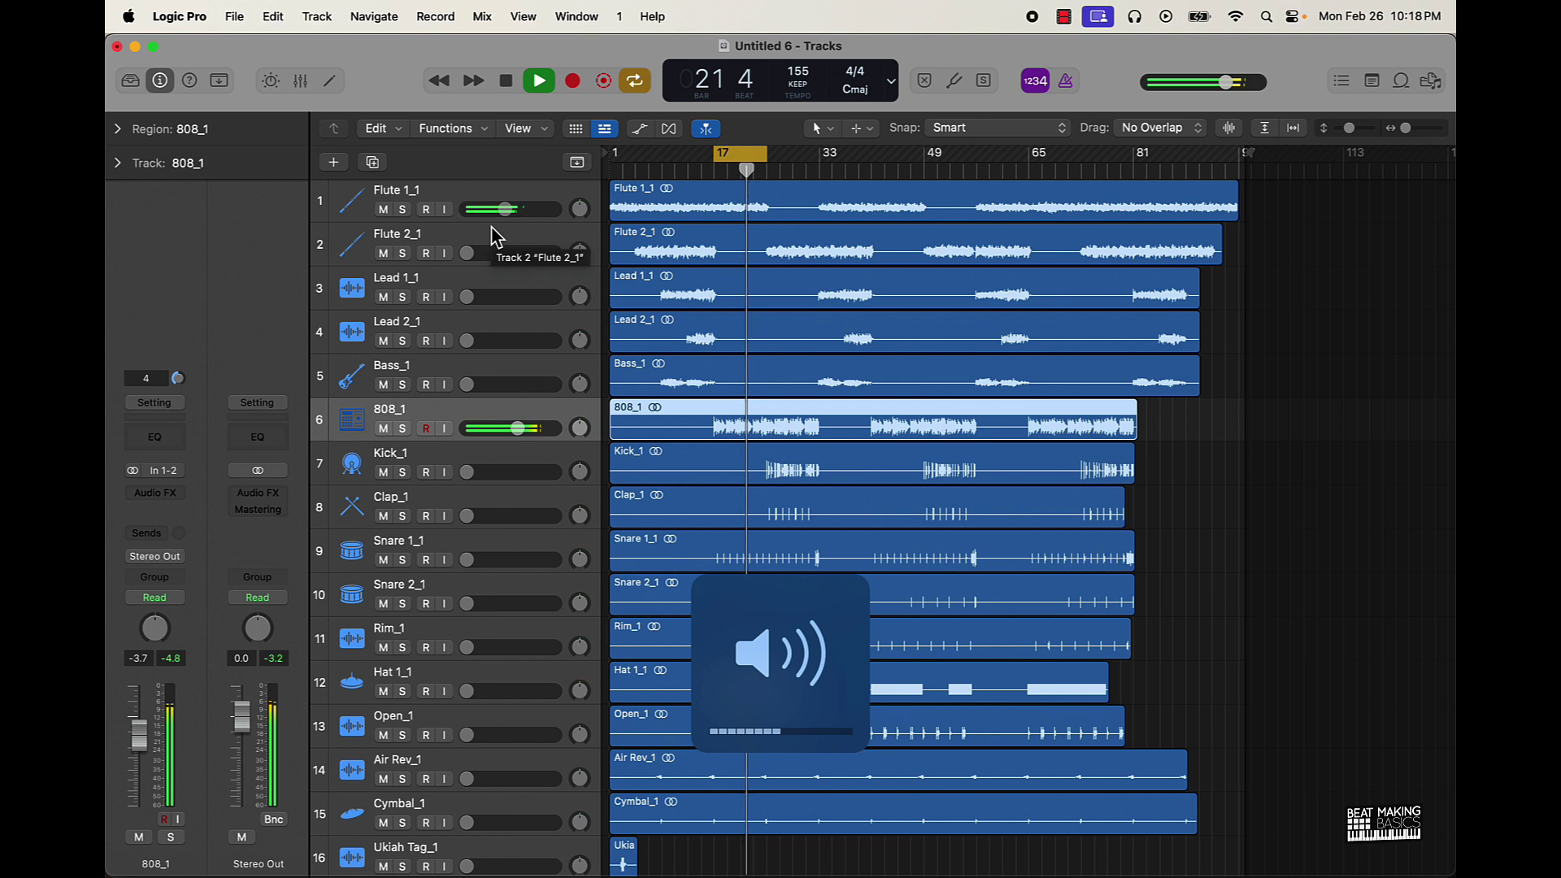
pyautogui.press('XF86AudioRaiseVolume')
pyautogui.moveTo(498, 212); pyautogui.dragTo(502, 216)
pyautogui.press('XF86AudioLowerVolume')
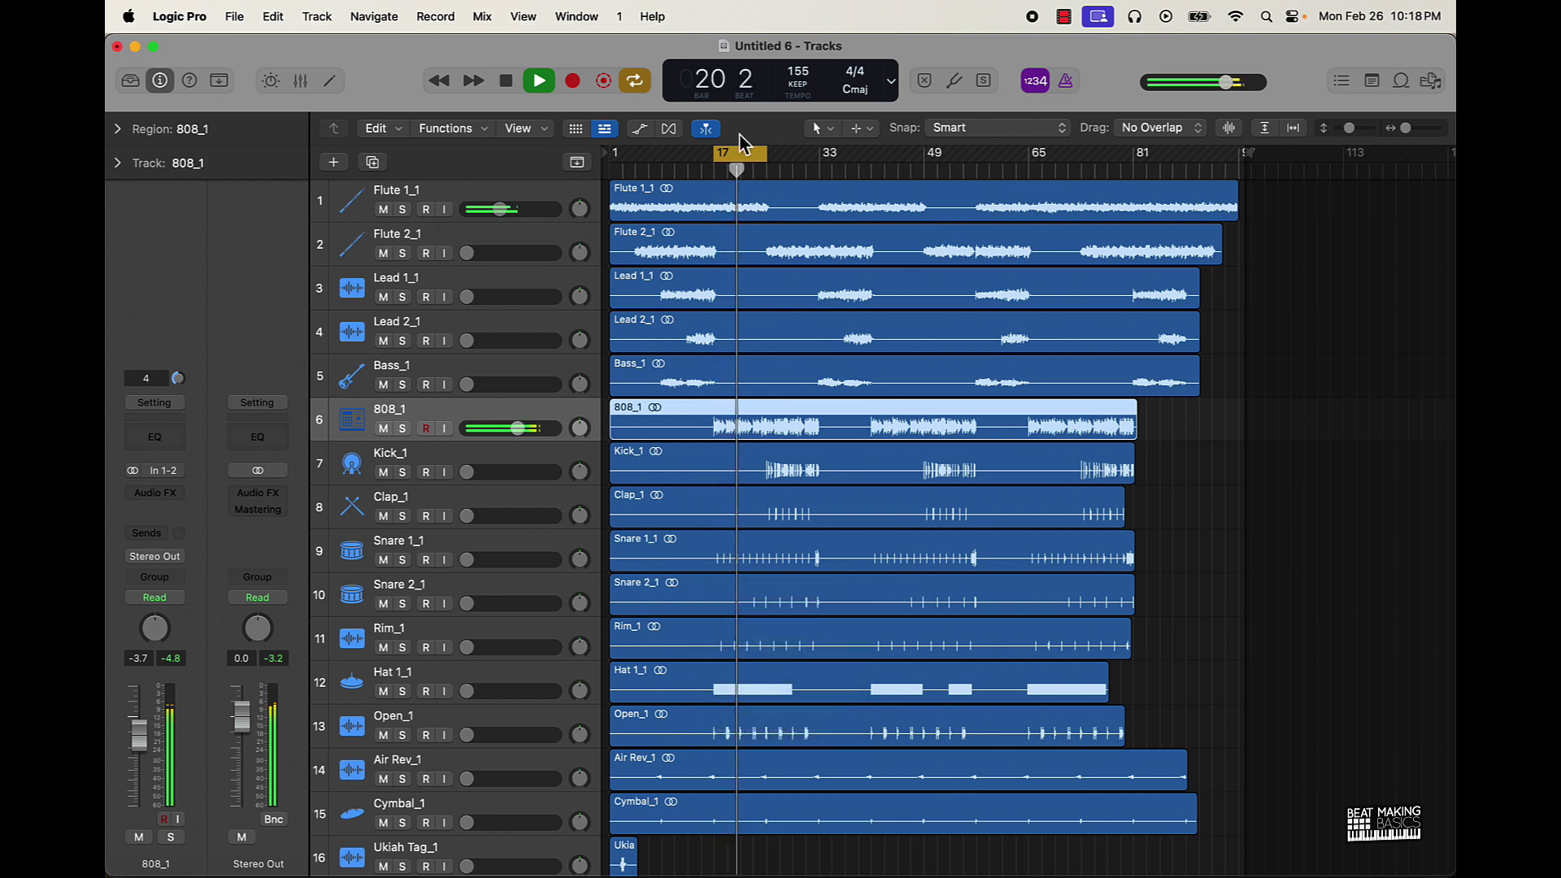
pyautogui.press('space')
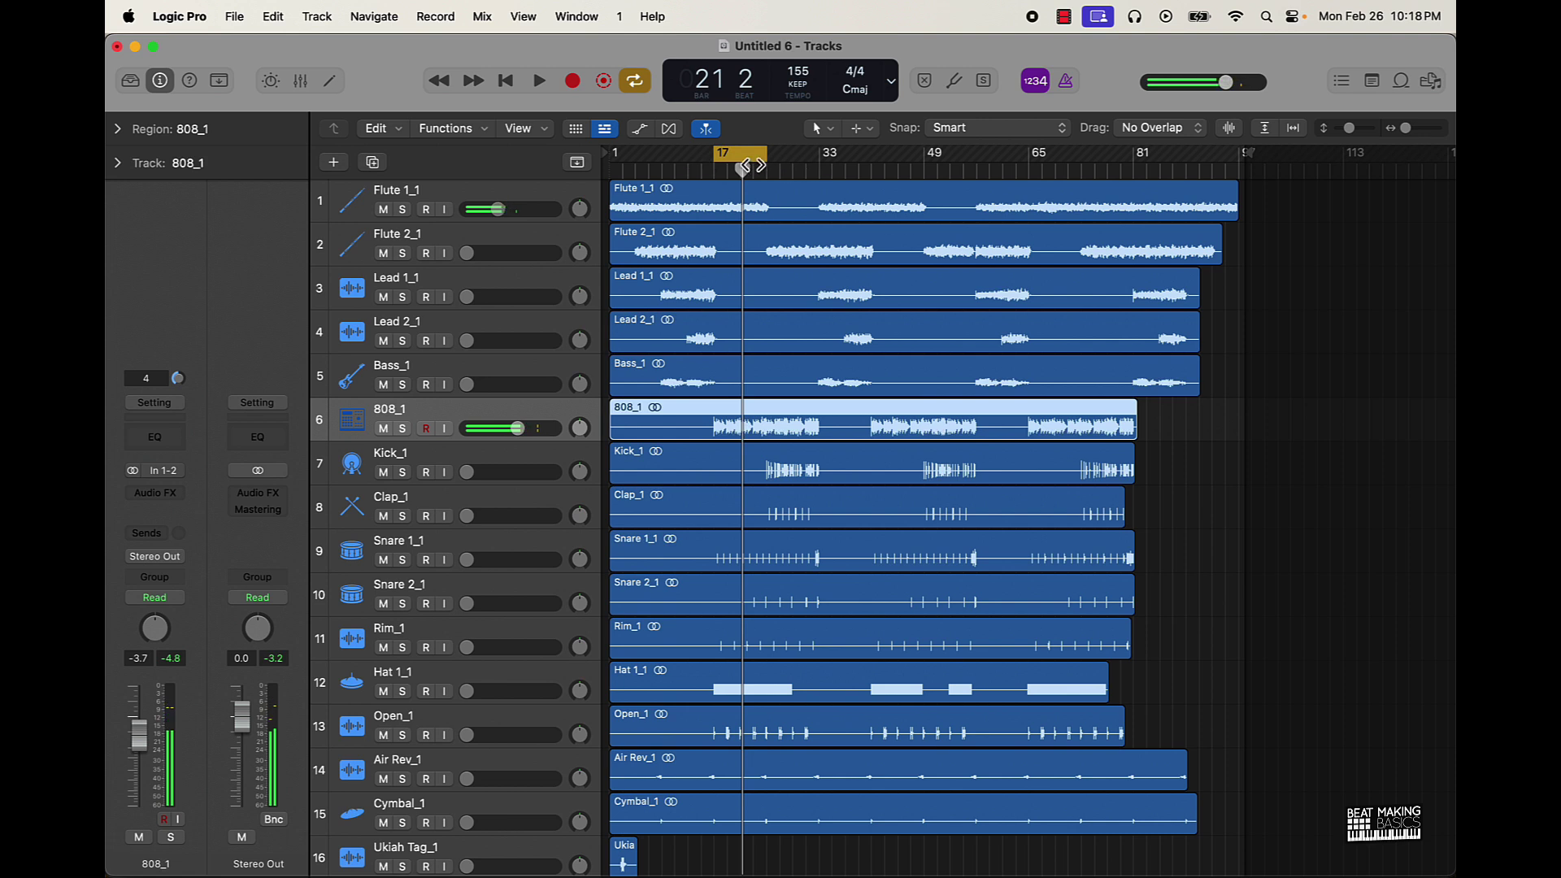
# - Set the Flute 2_1 volume to -12.8 dB while looping bars 25 to 33, and extend the cycle range back to bar 17
pyautogui.moveTo(752, 165); pyautogui.dragTo(805, 165)
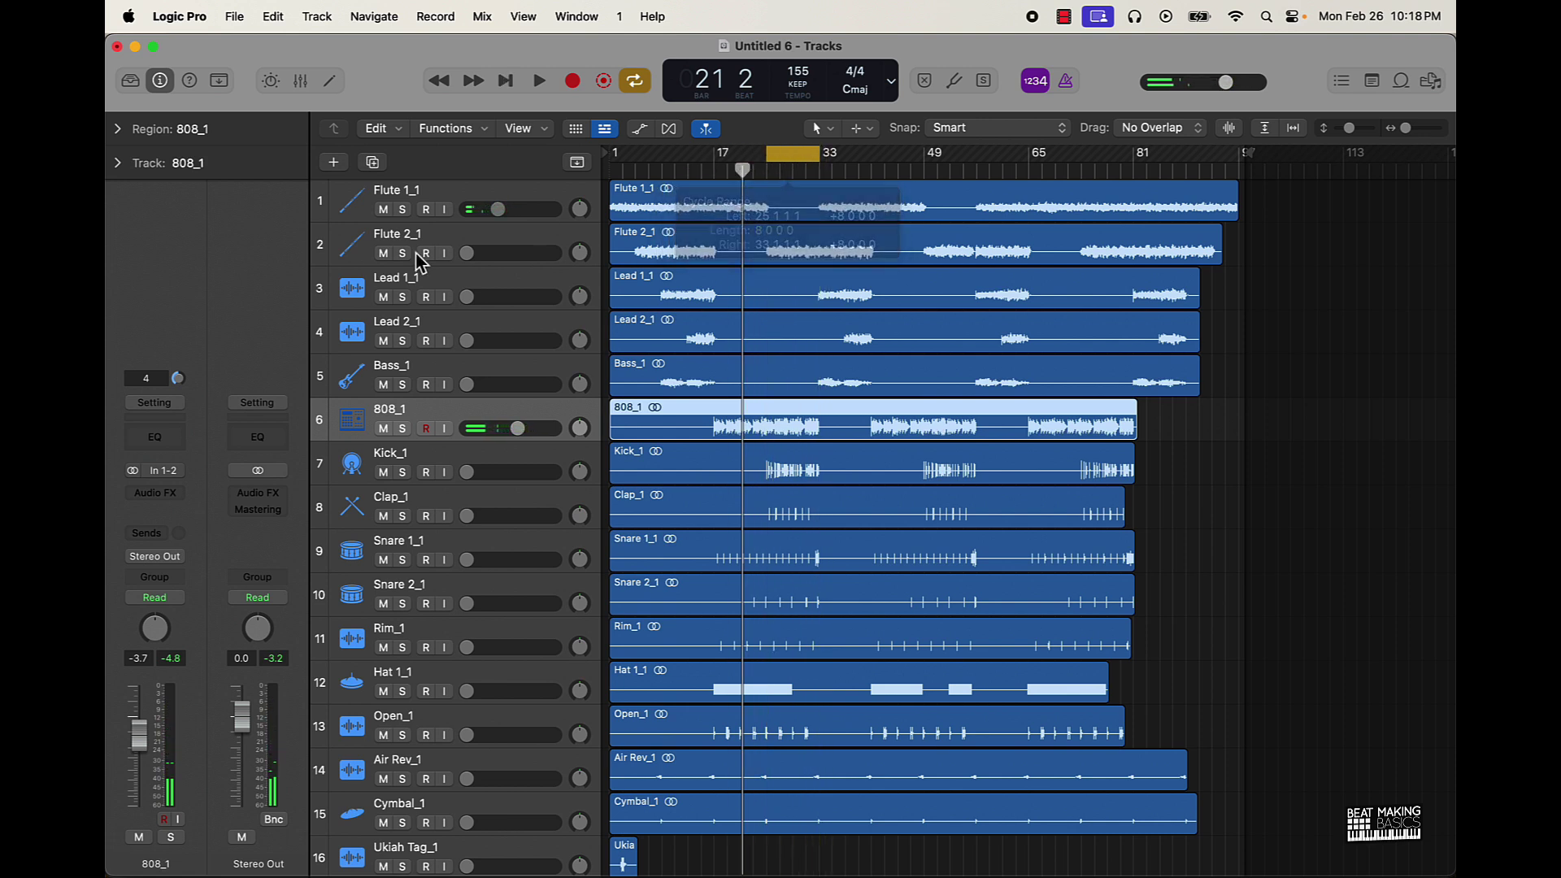
pyautogui.moveTo(479, 255); pyautogui.dragTo(501, 255)
pyautogui.press('space')
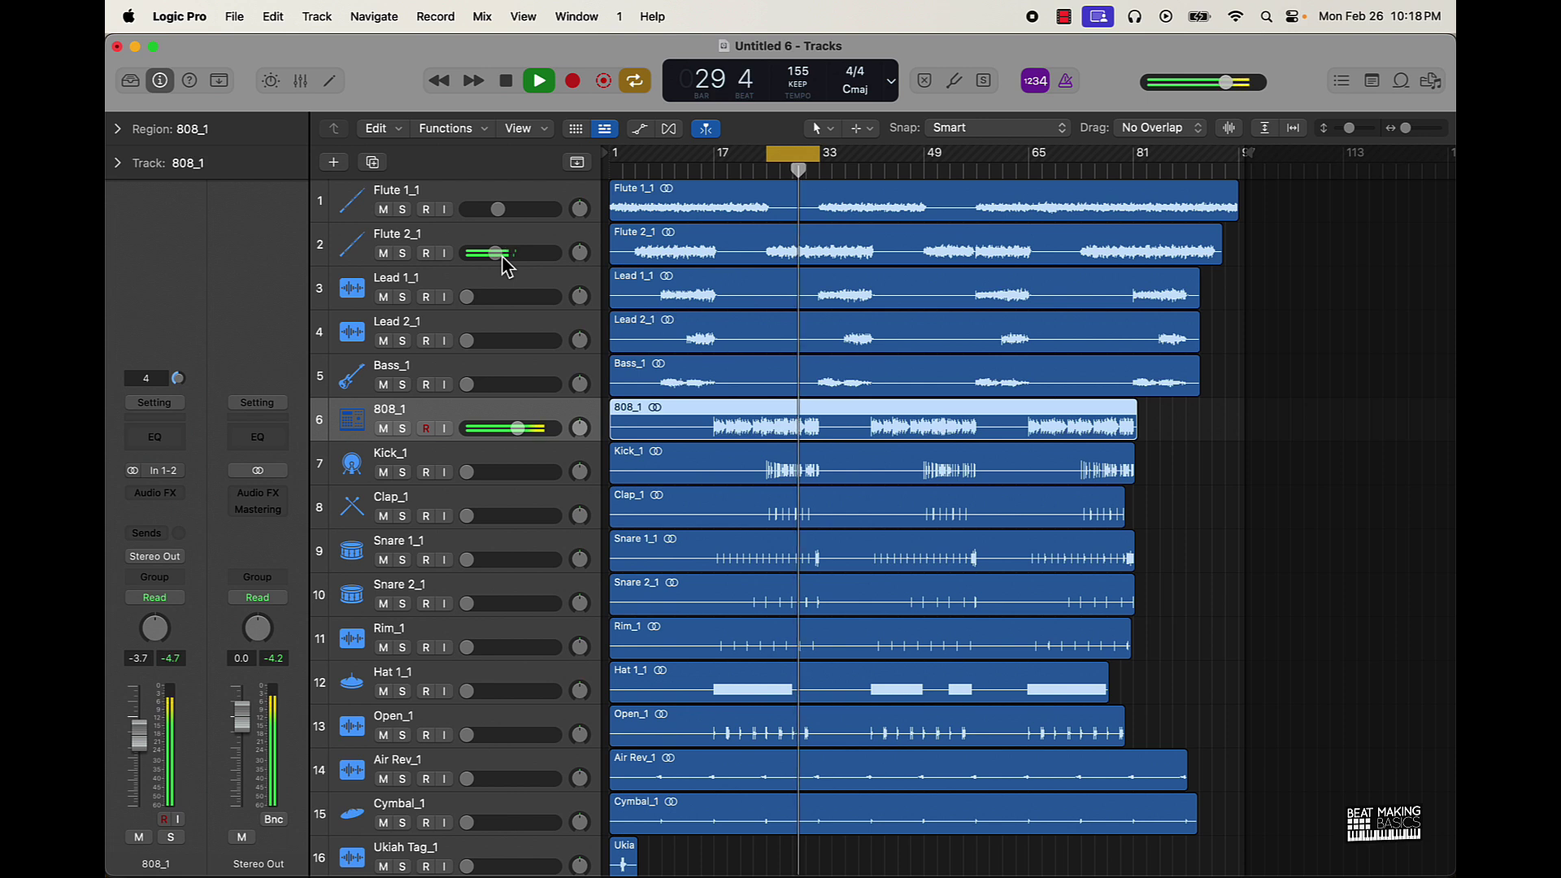
pyautogui.moveTo(500, 255); pyautogui.dragTo(498, 255)
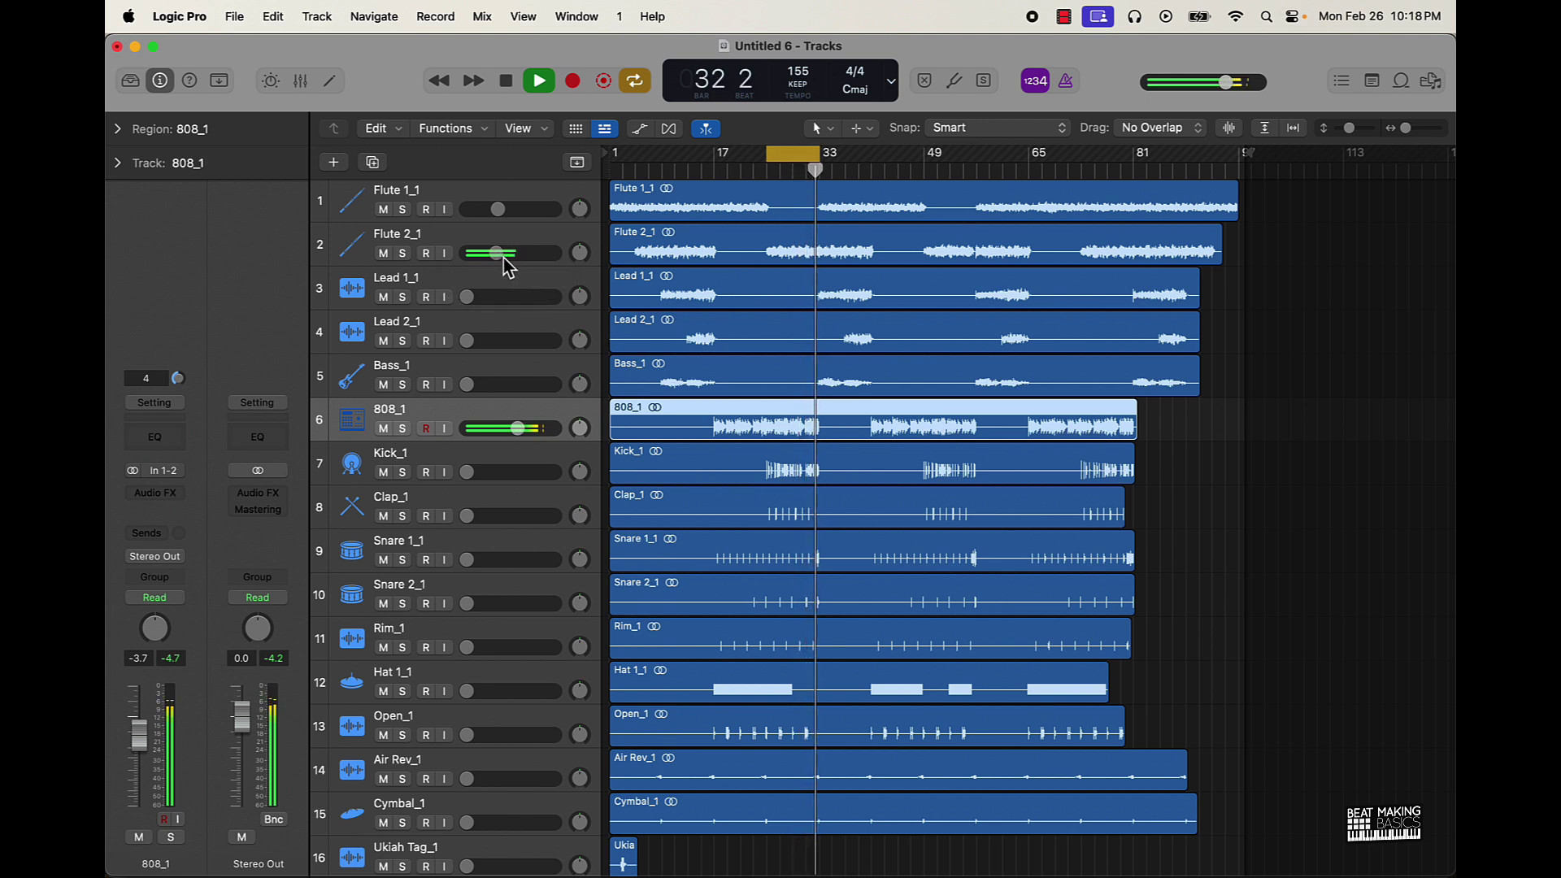
pyautogui.press('space')
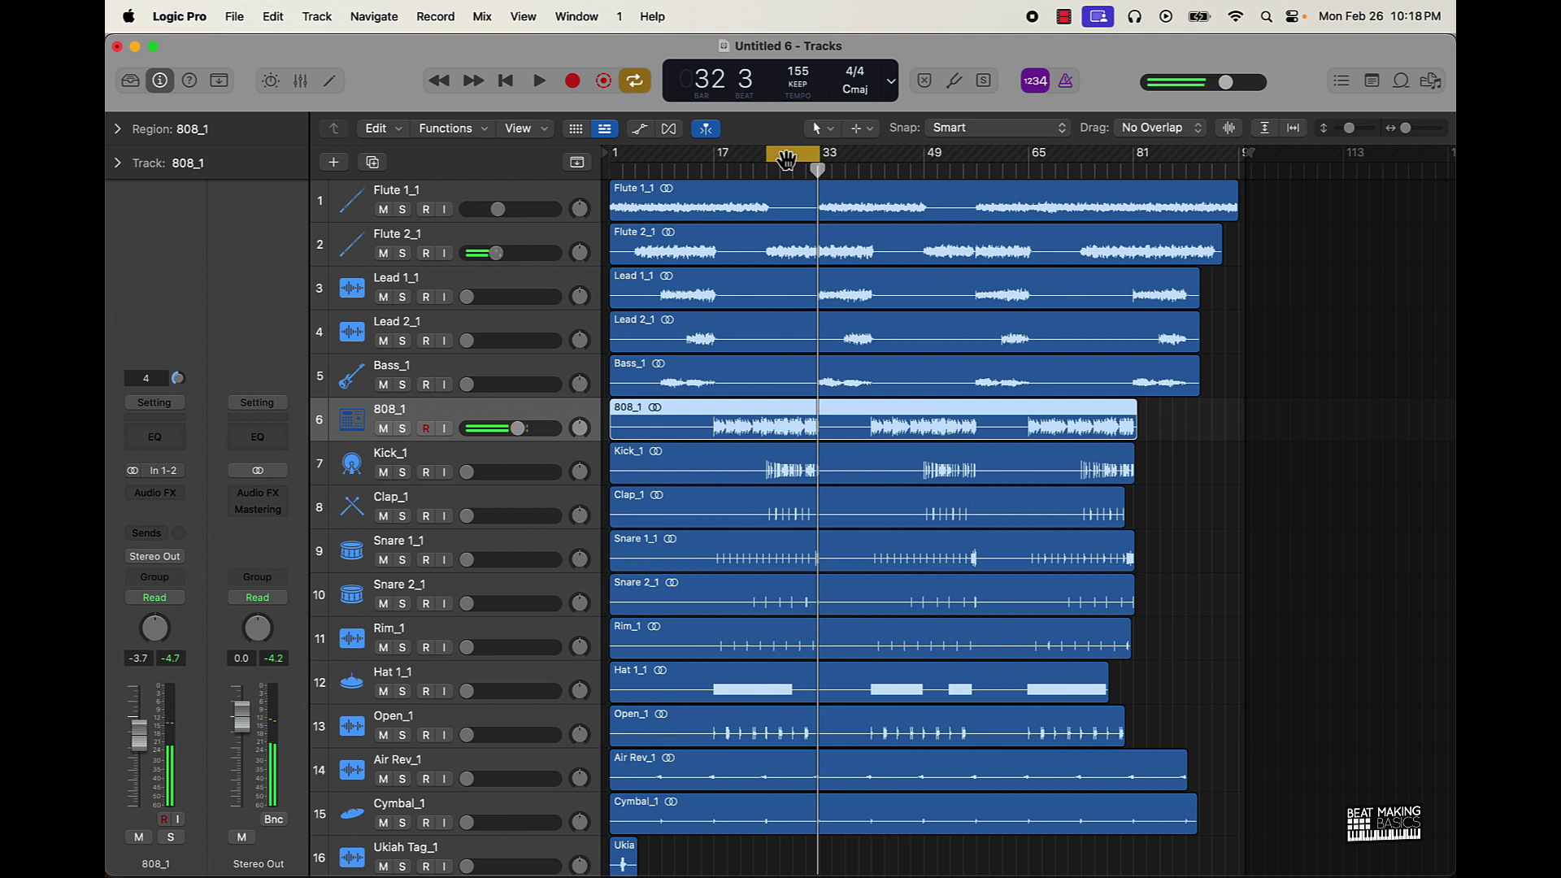
pyautogui.moveTo(768, 154); pyautogui.dragTo(714, 154)
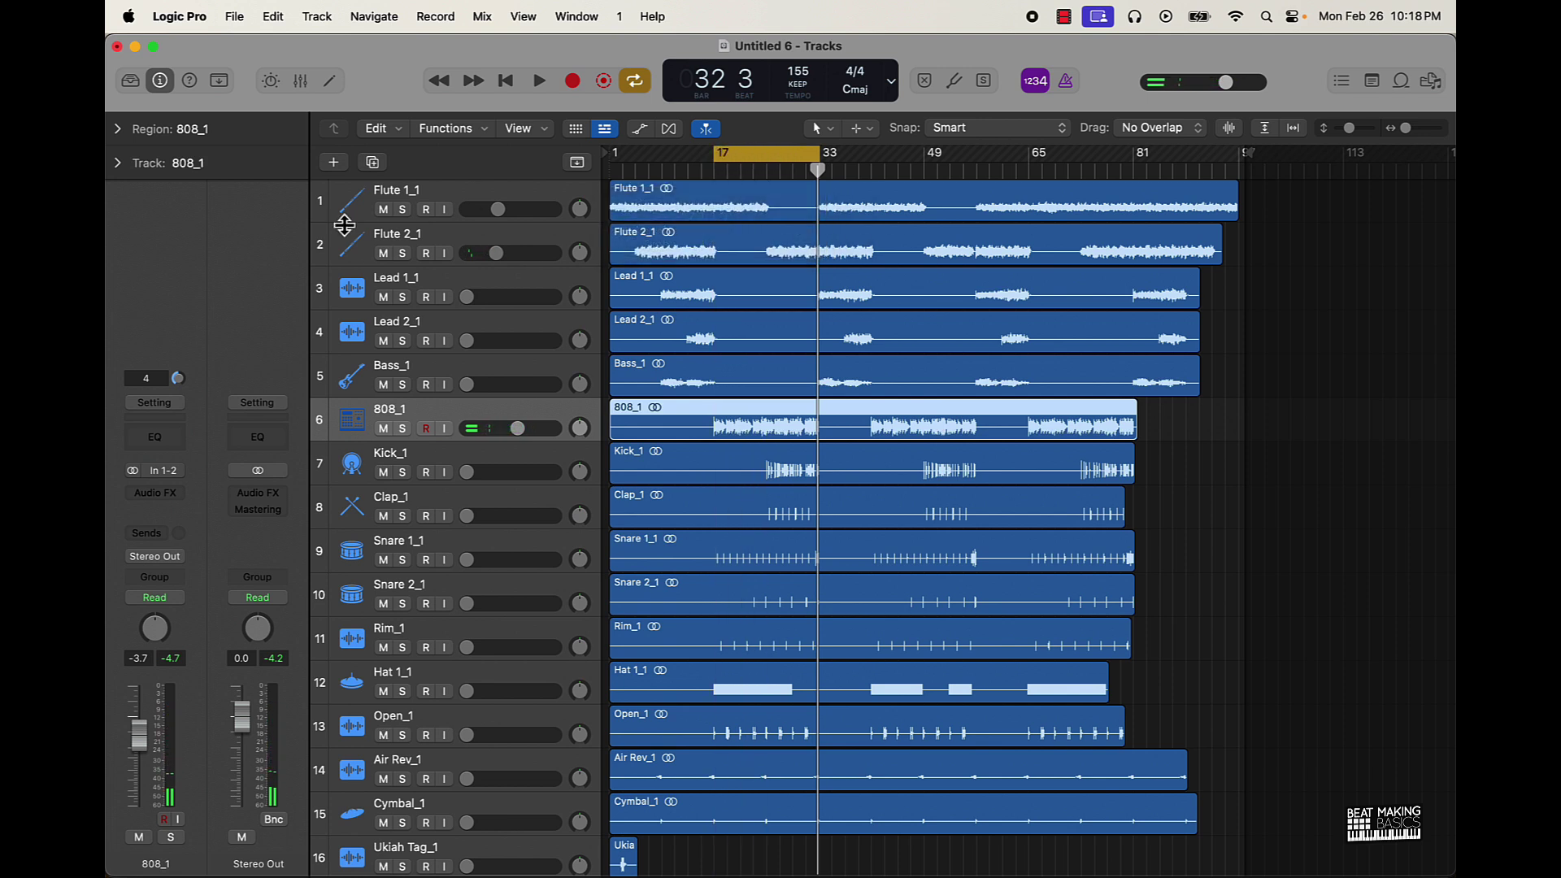
# - Insert the Waves F6 (s) equalizer on the Flute 2_1 track
pyautogui.click(355, 240)
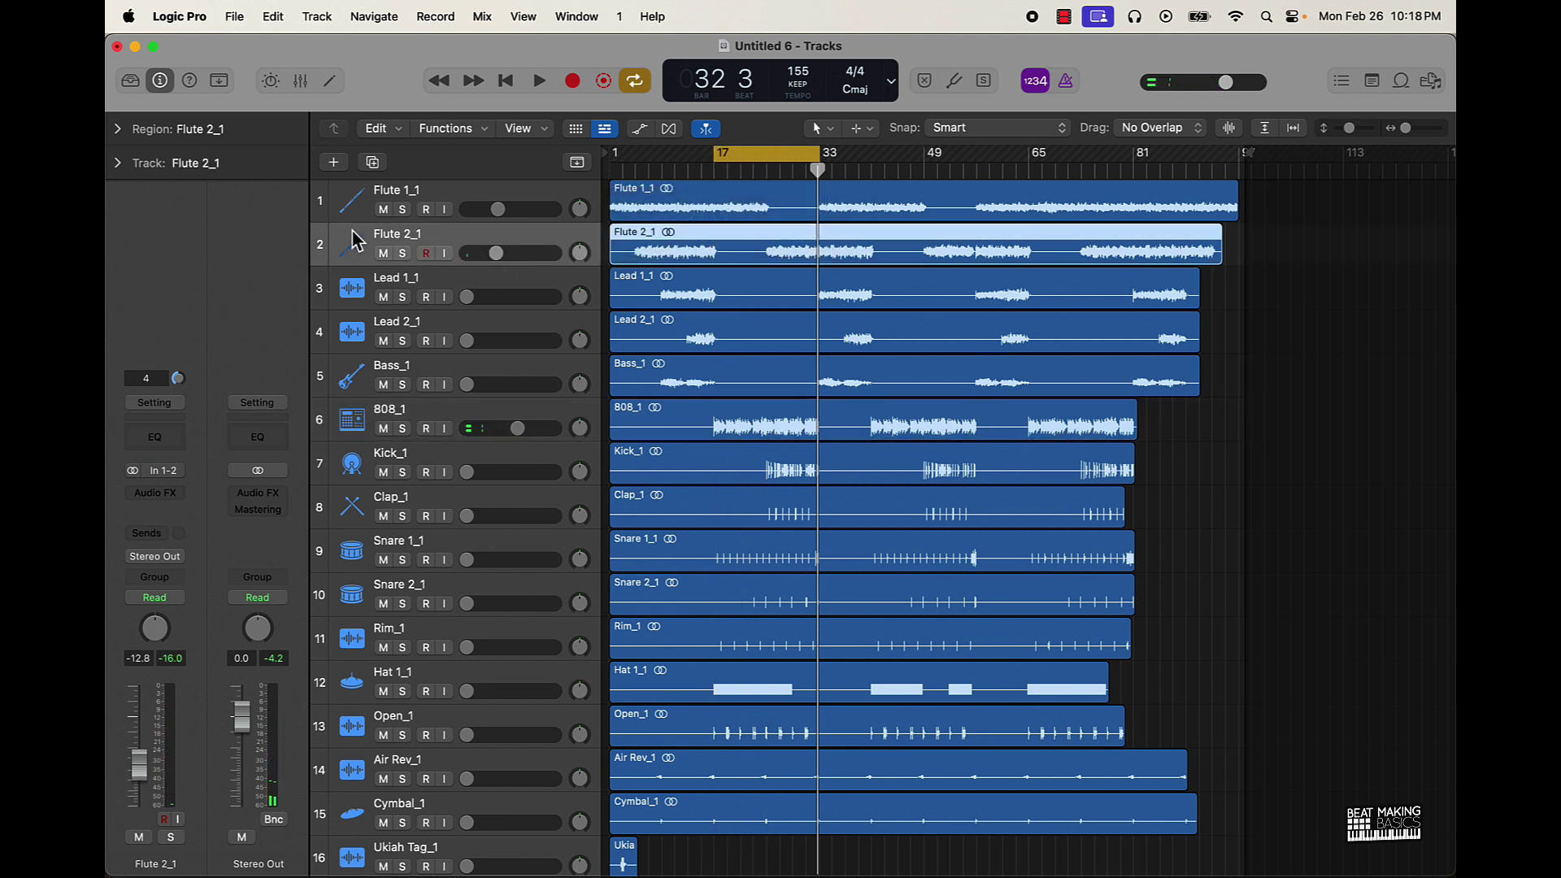
pyautogui.click(174, 503)
pyautogui.moveTo(177, 504)
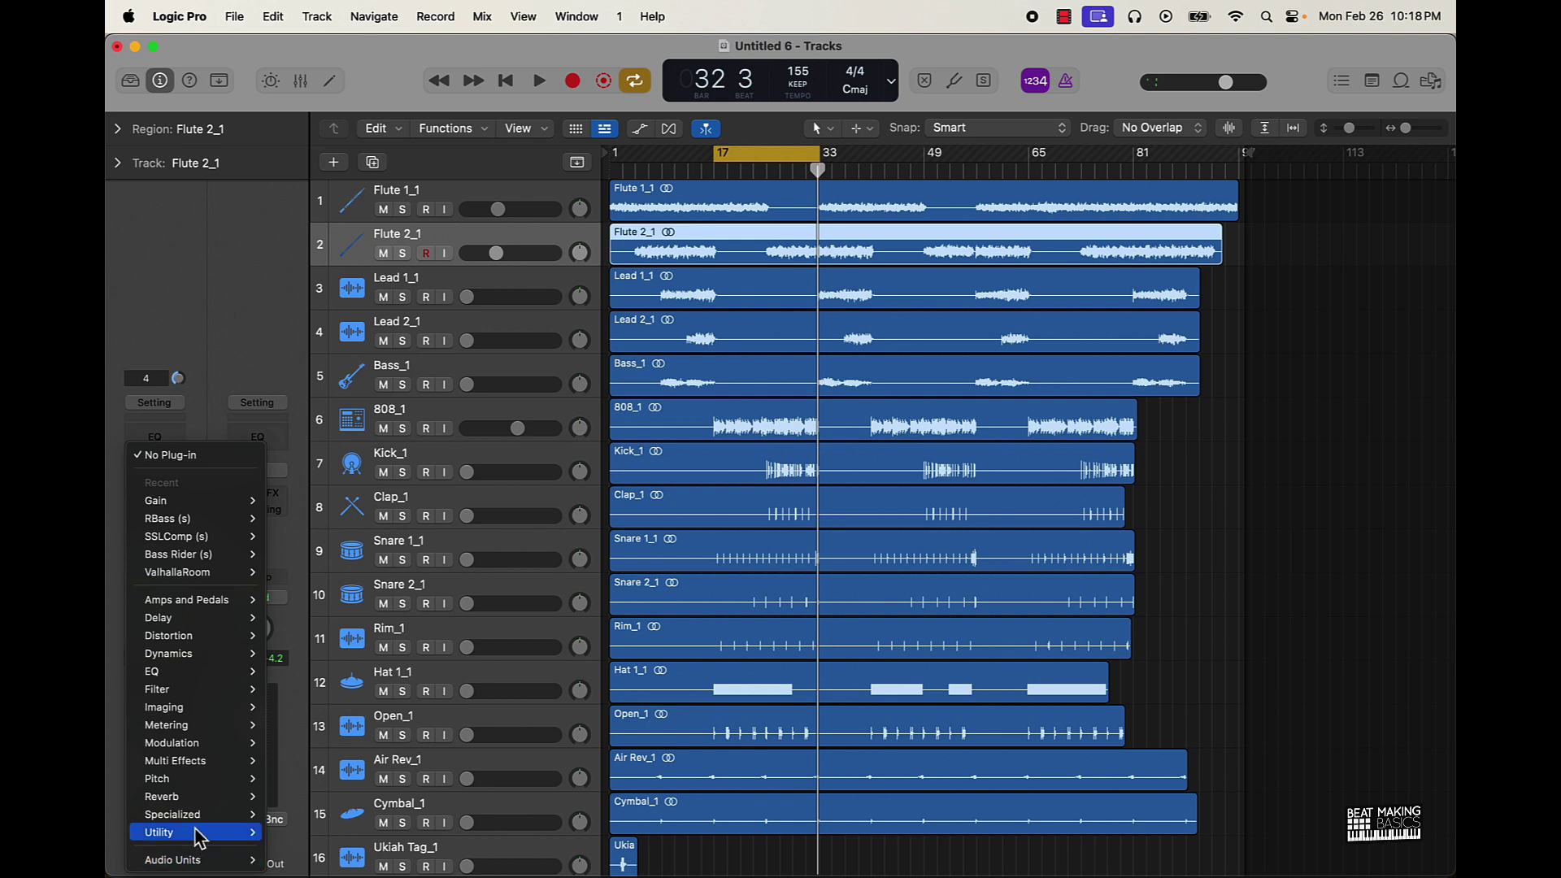
pyautogui.moveTo(203, 859)
pyautogui.moveTo(293, 842)
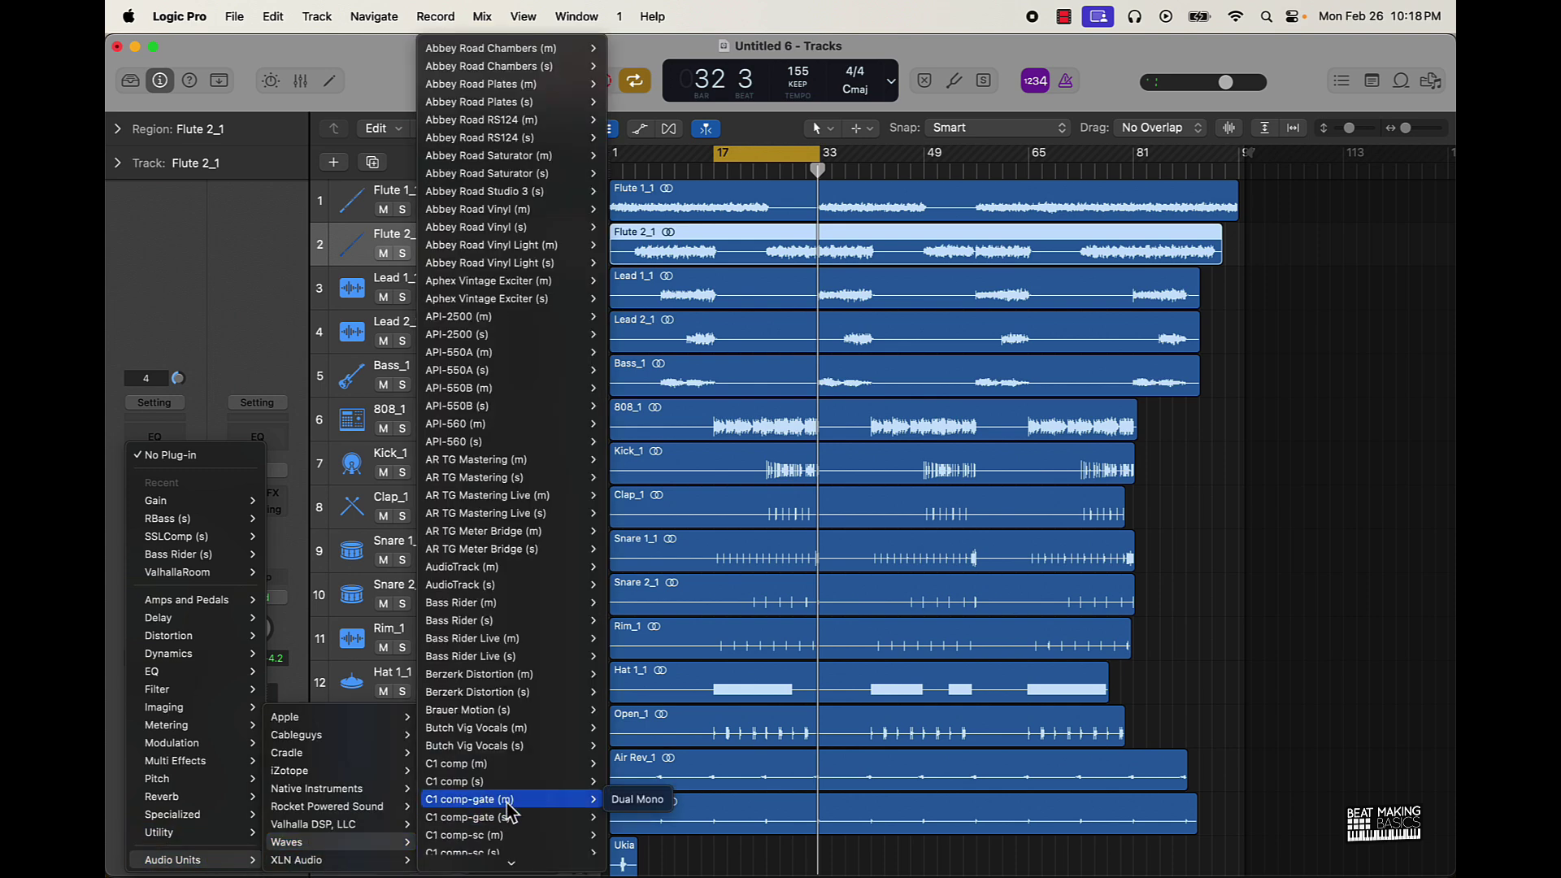
pyautogui.scroll(-15, 508, 805)
pyautogui.scroll(15, 511, 807)
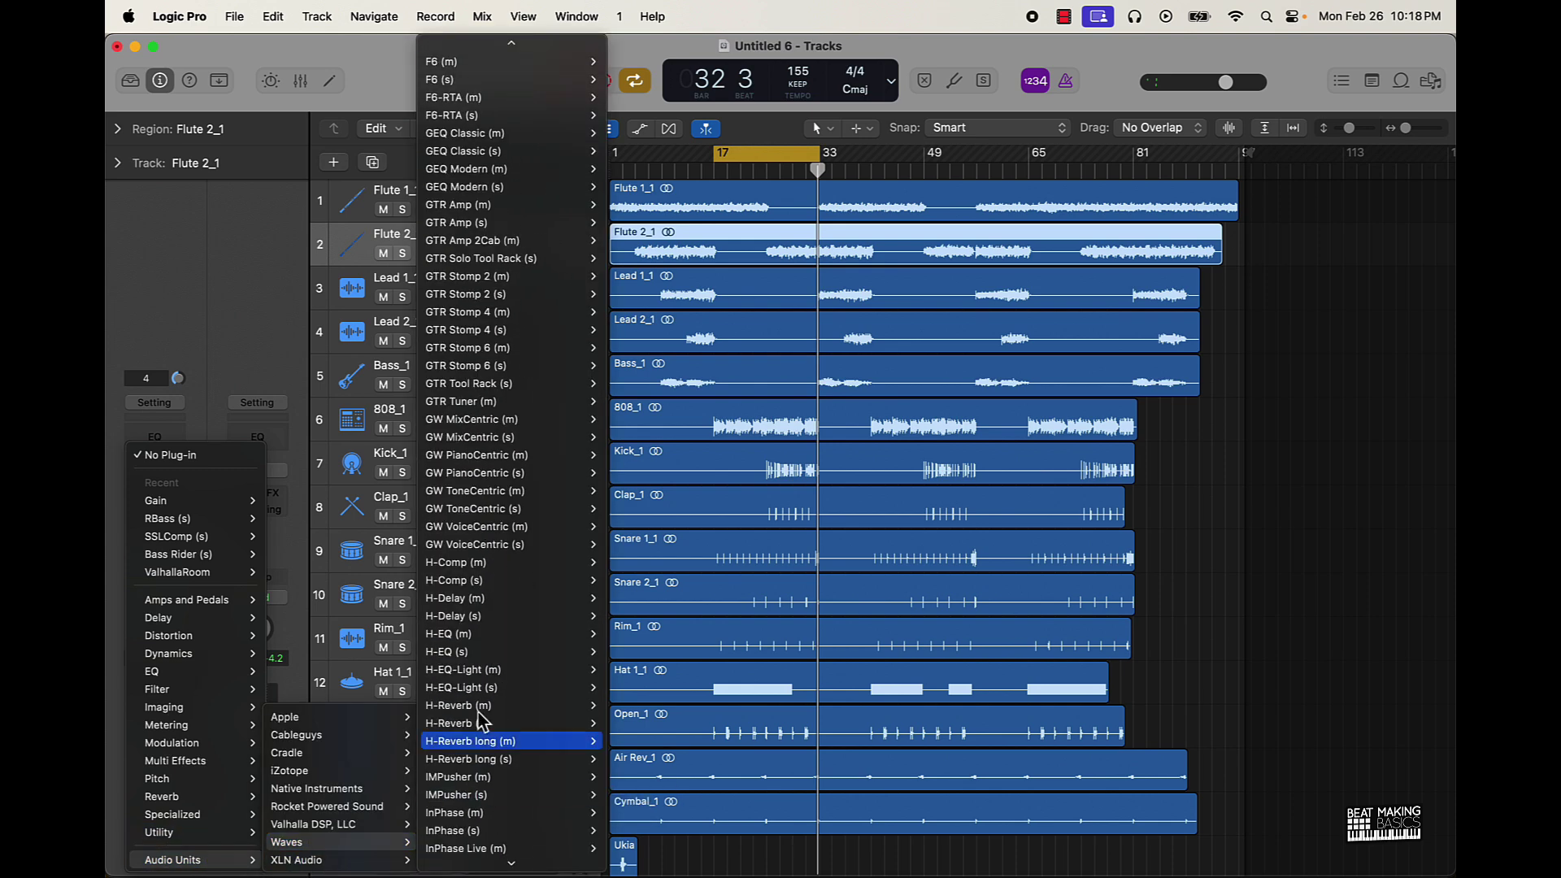
pyautogui.moveTo(463, 89)
pyautogui.click(627, 79)
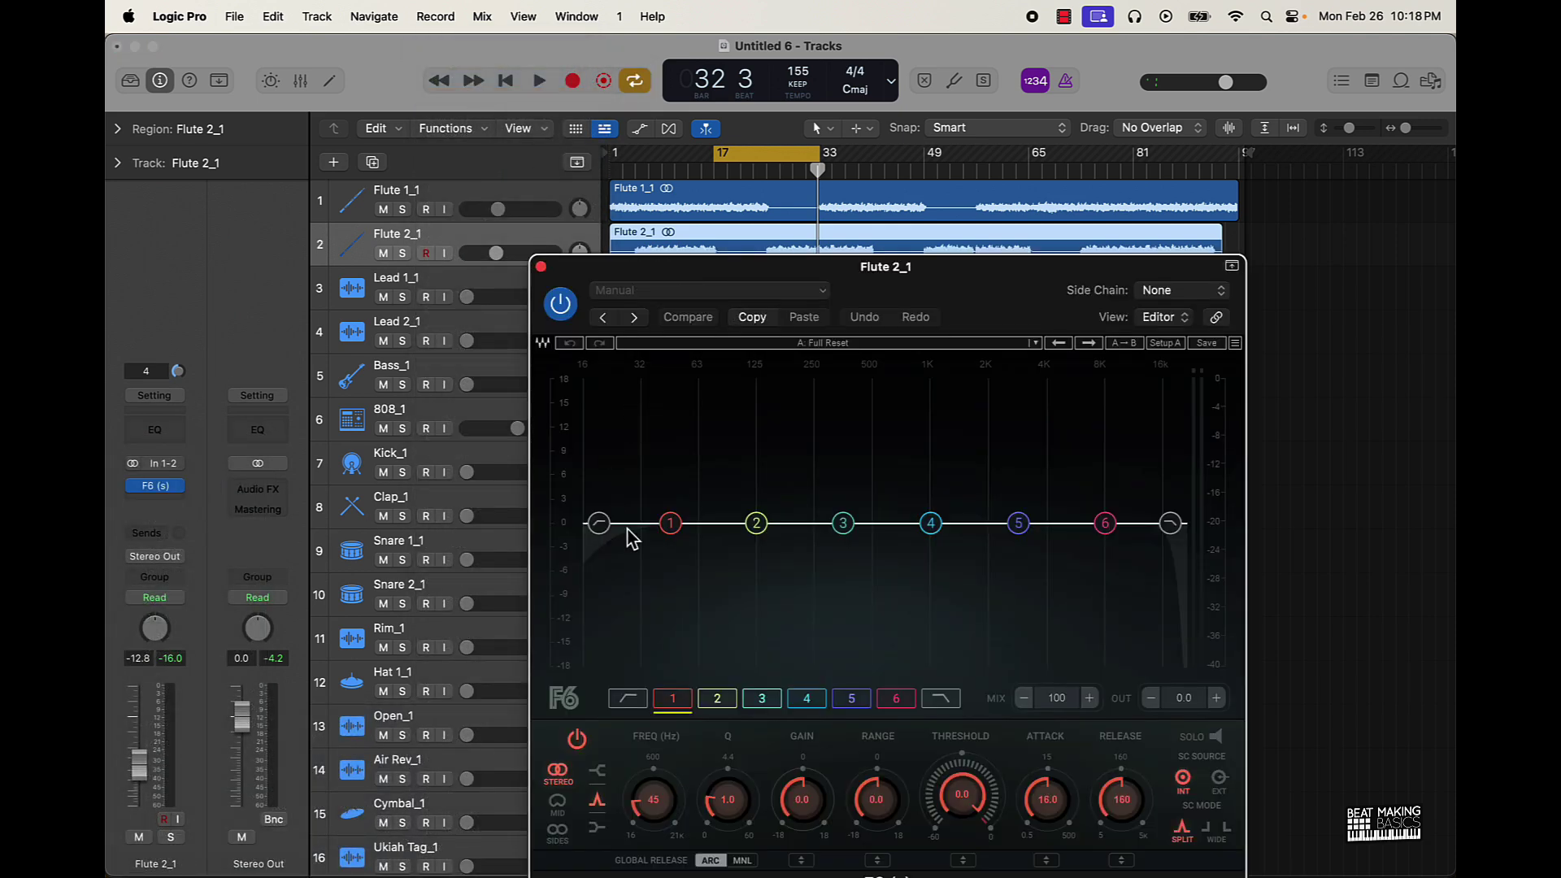
# - Set a 99 Hz low cut in the F6 on Flute 2_1 and audition it with the cycle range moved to bars 25 to 41
pyautogui.moveTo(608, 531); pyautogui.dragTo(744, 528)
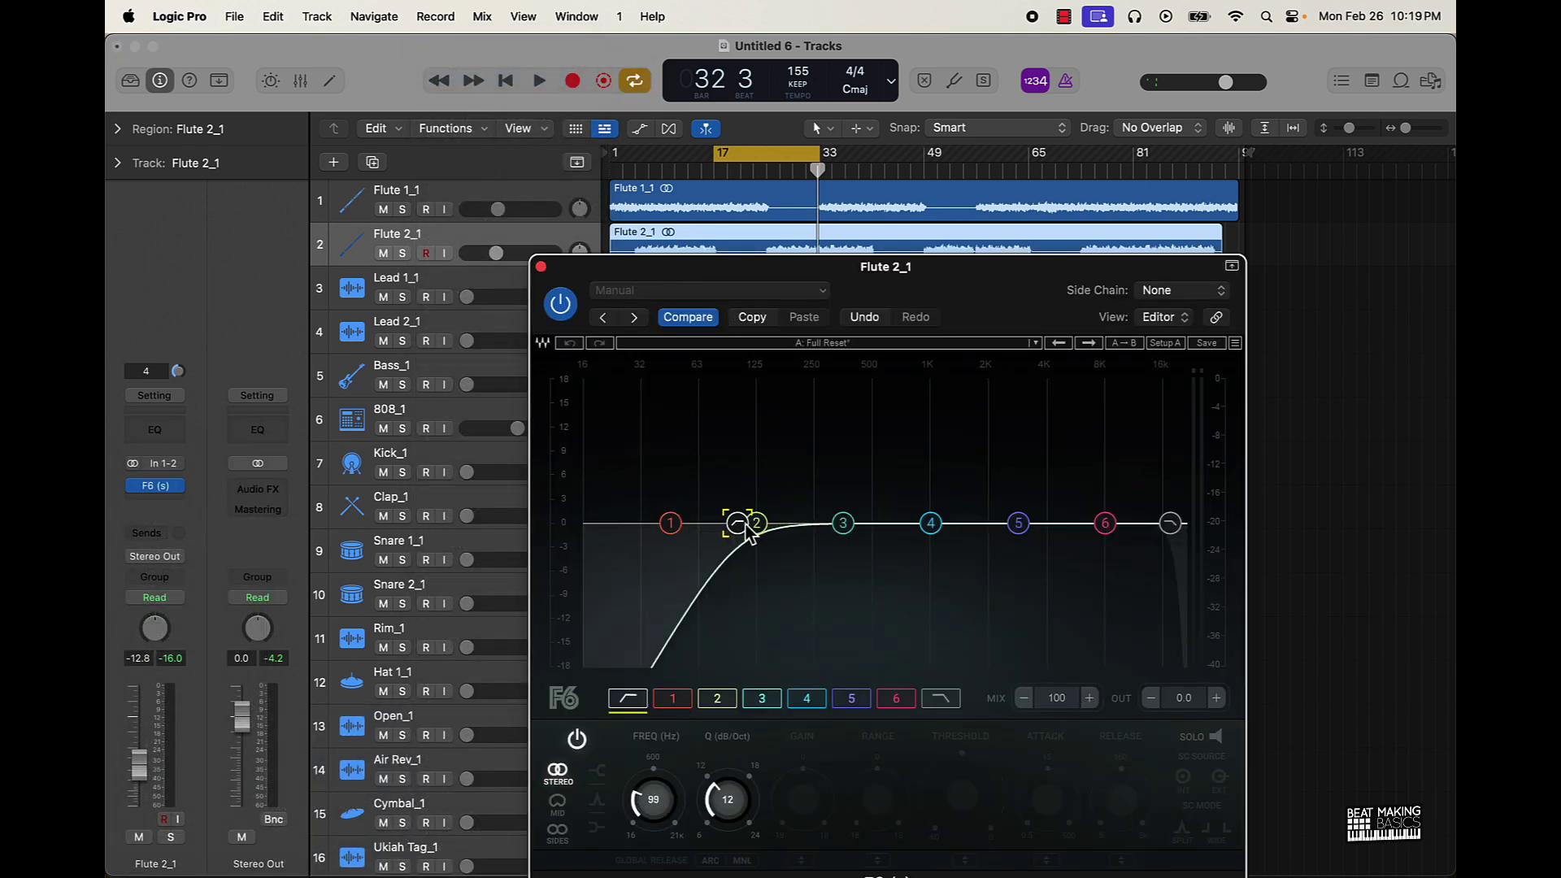
pyautogui.press('space')
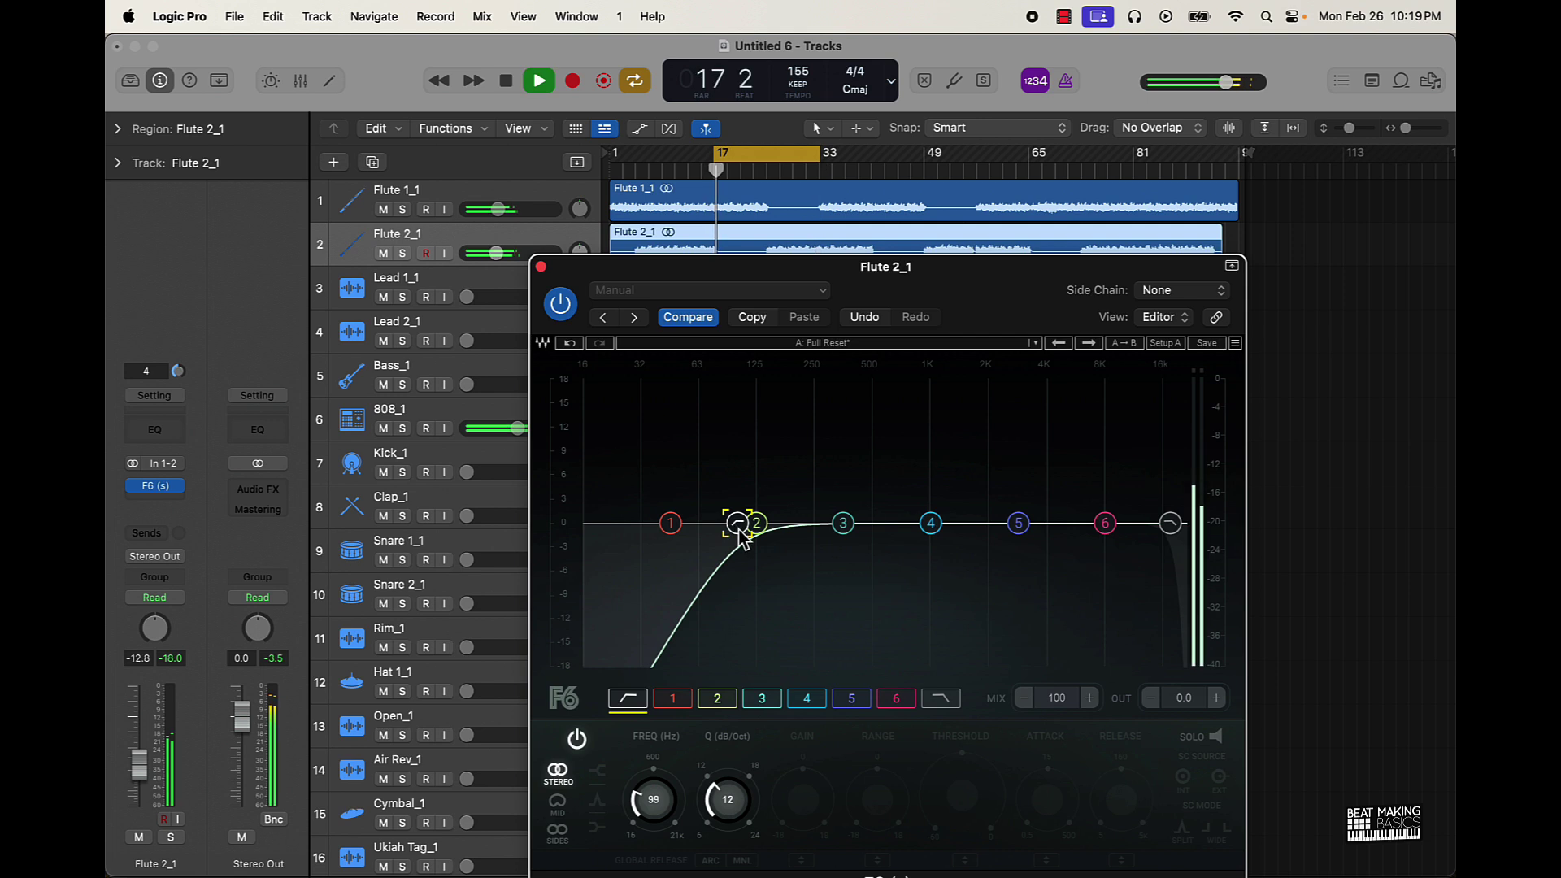
pyautogui.press('space')
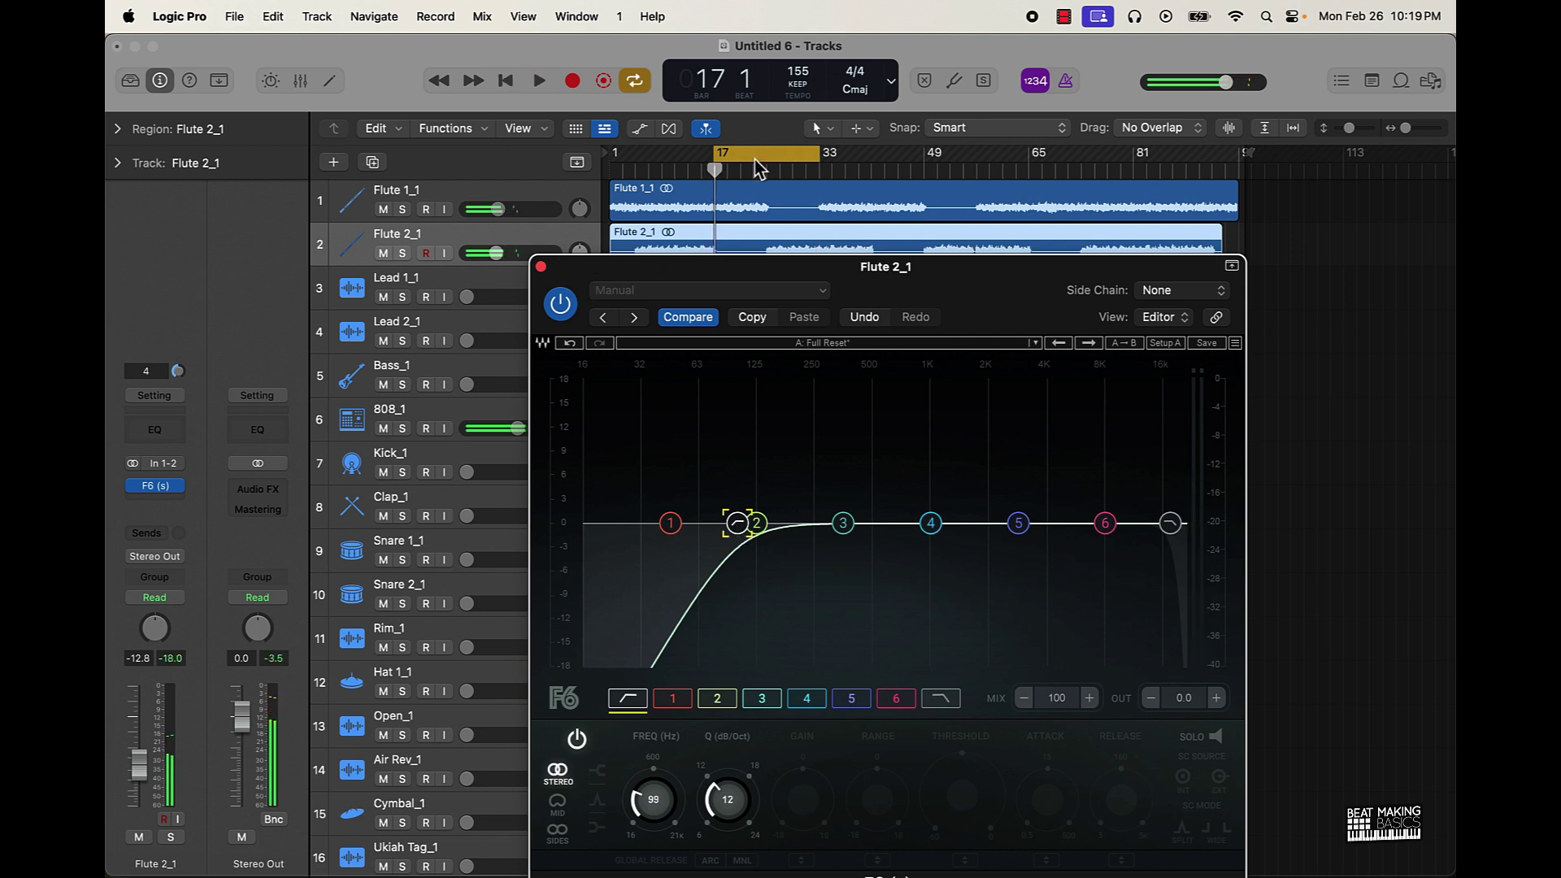
pyautogui.moveTo(757, 168); pyautogui.dragTo(810, 162)
pyautogui.press('space')
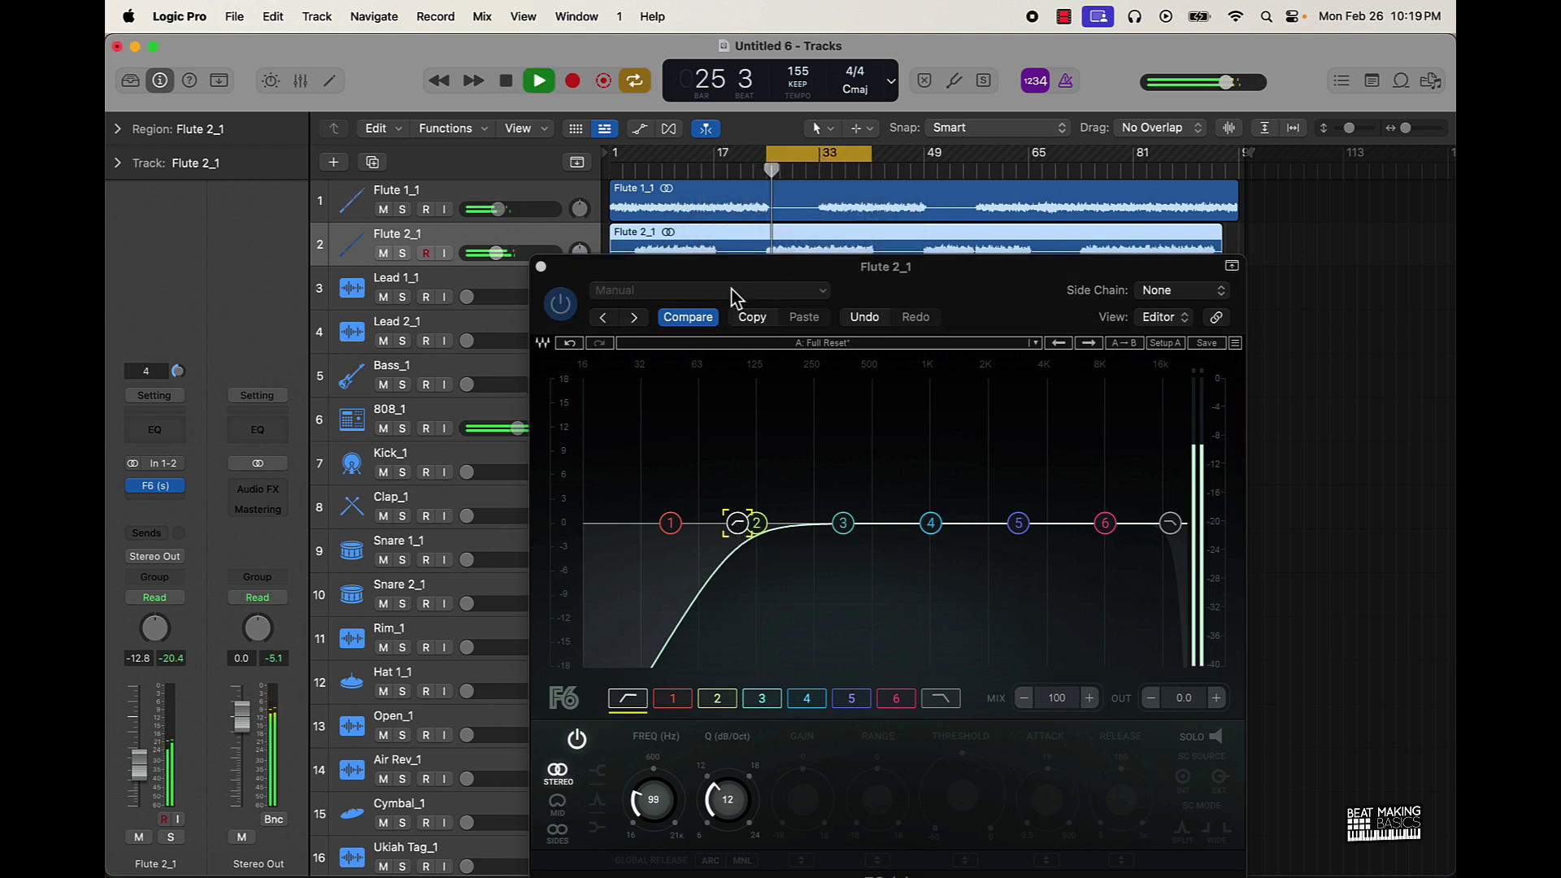
pyautogui.click(561, 303)
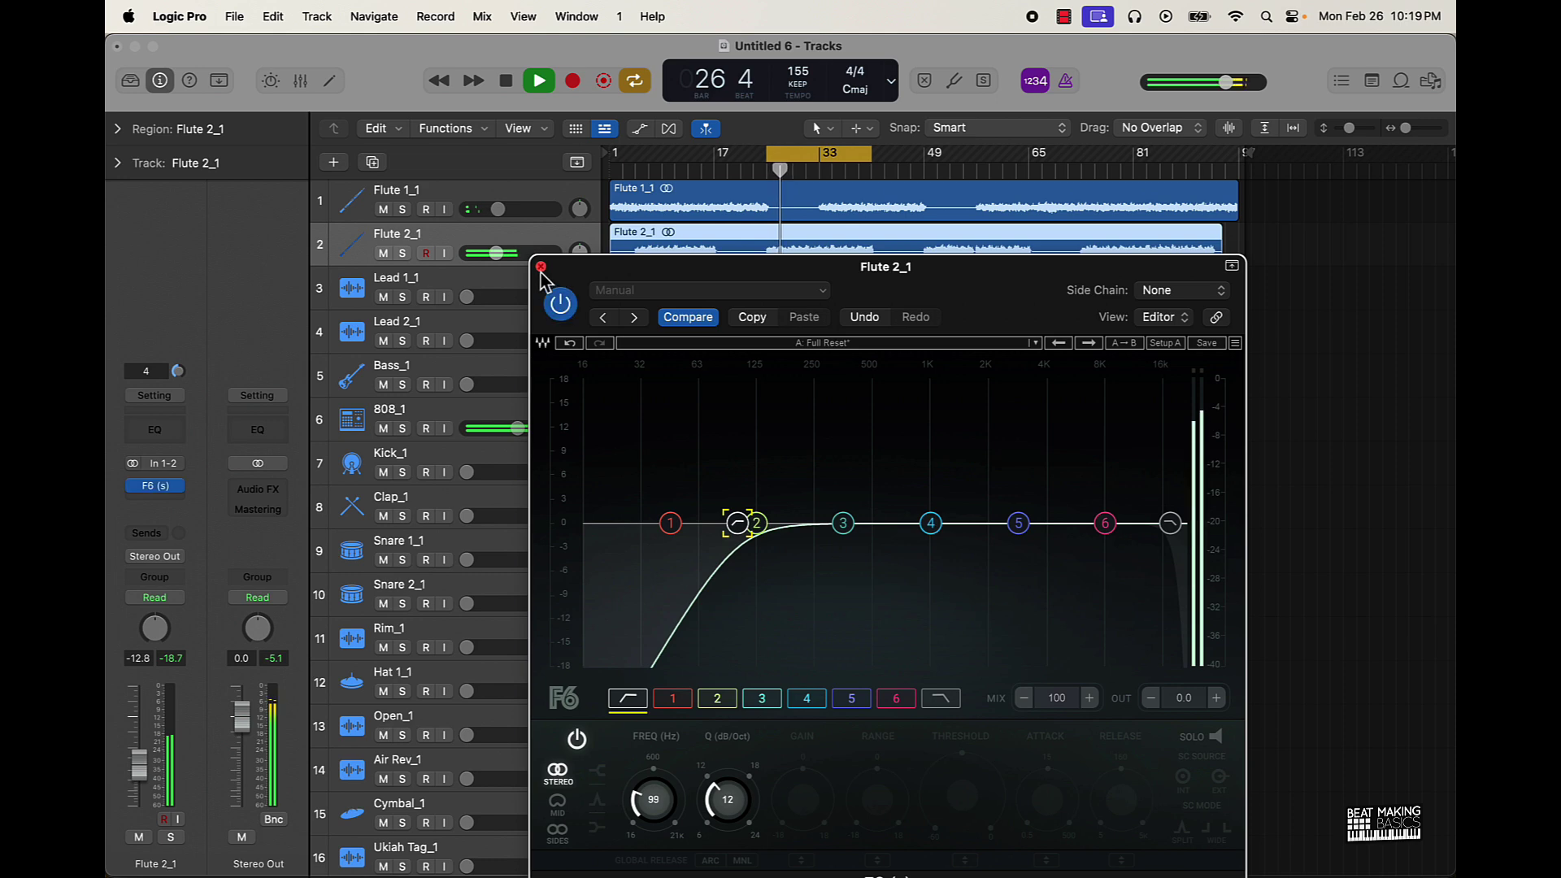
pyautogui.click(540, 265)
# - Replace the F6 on Flute 2_1 with the Waves F6-RTA (s) plug-in
pyautogui.click(180, 486)
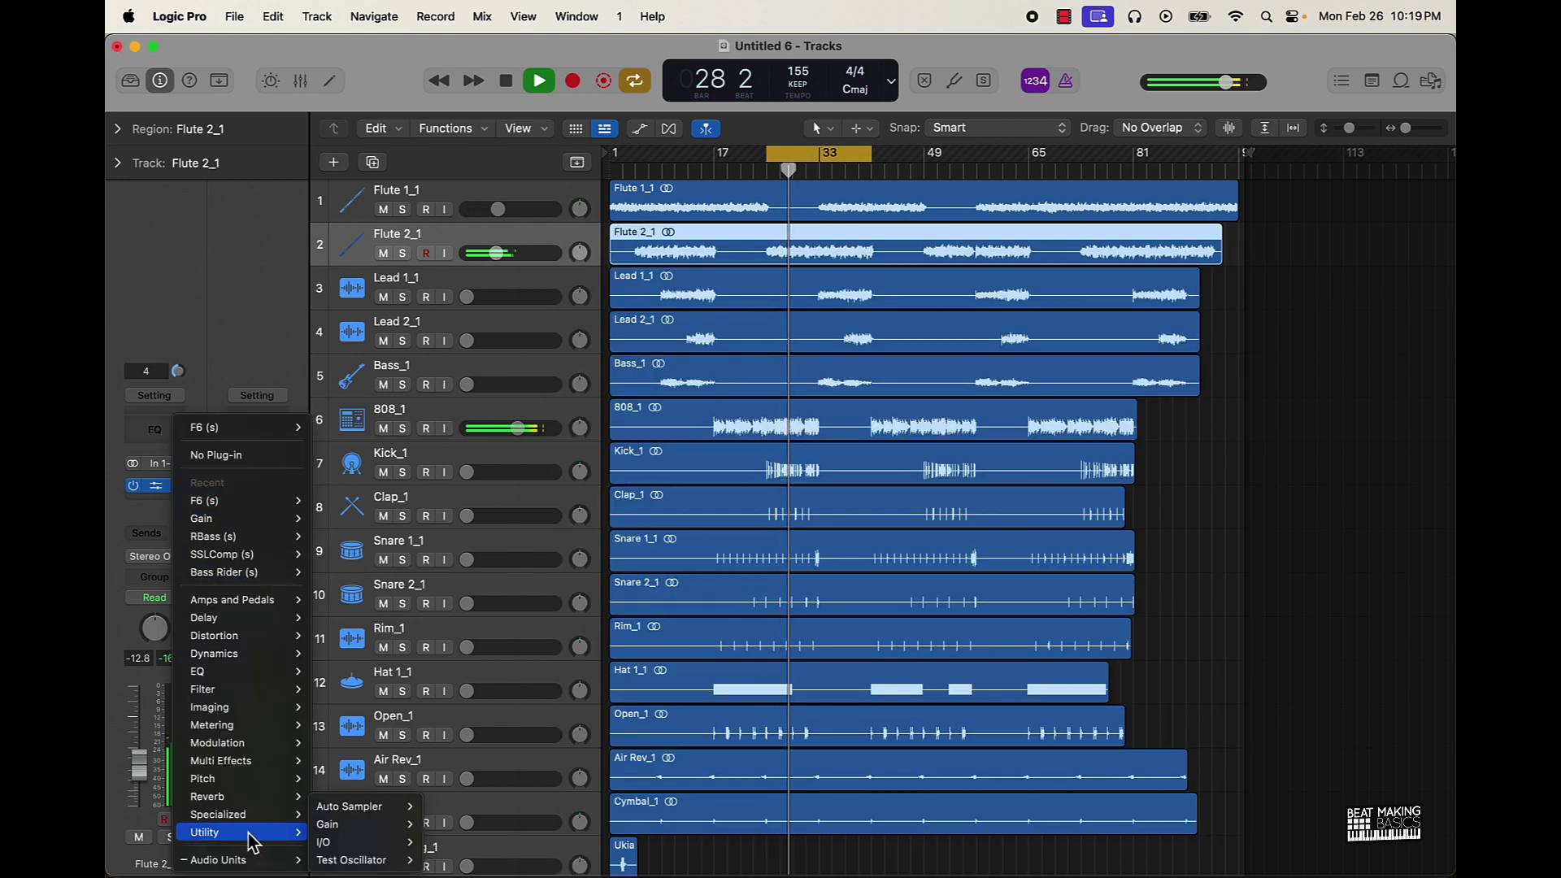
pyautogui.moveTo(268, 859)
pyautogui.moveTo(404, 854)
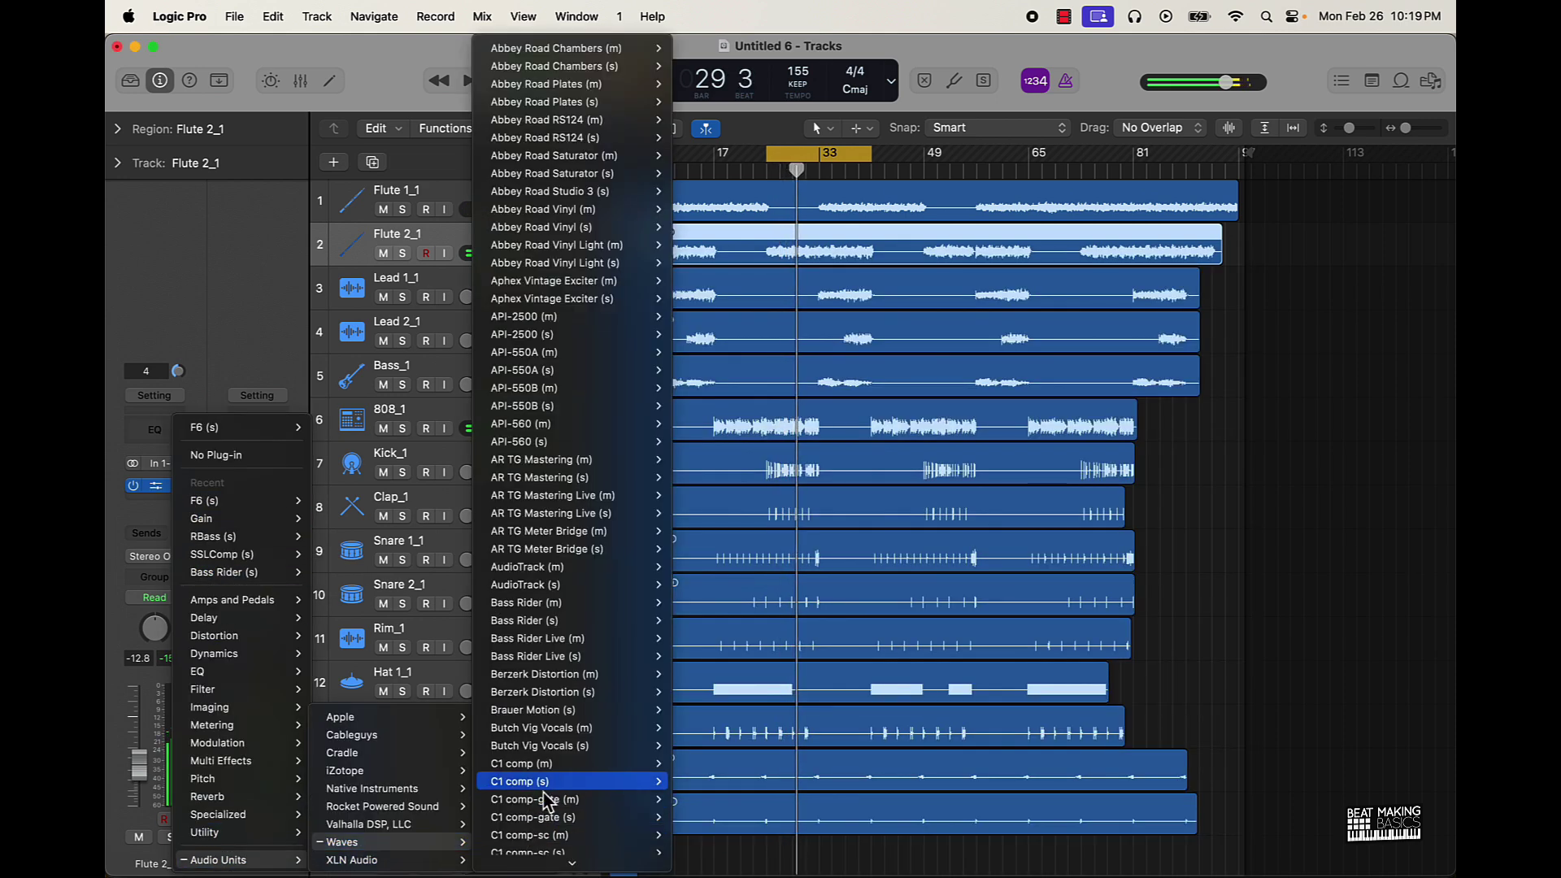
pyautogui.scroll(-12, 543, 792)
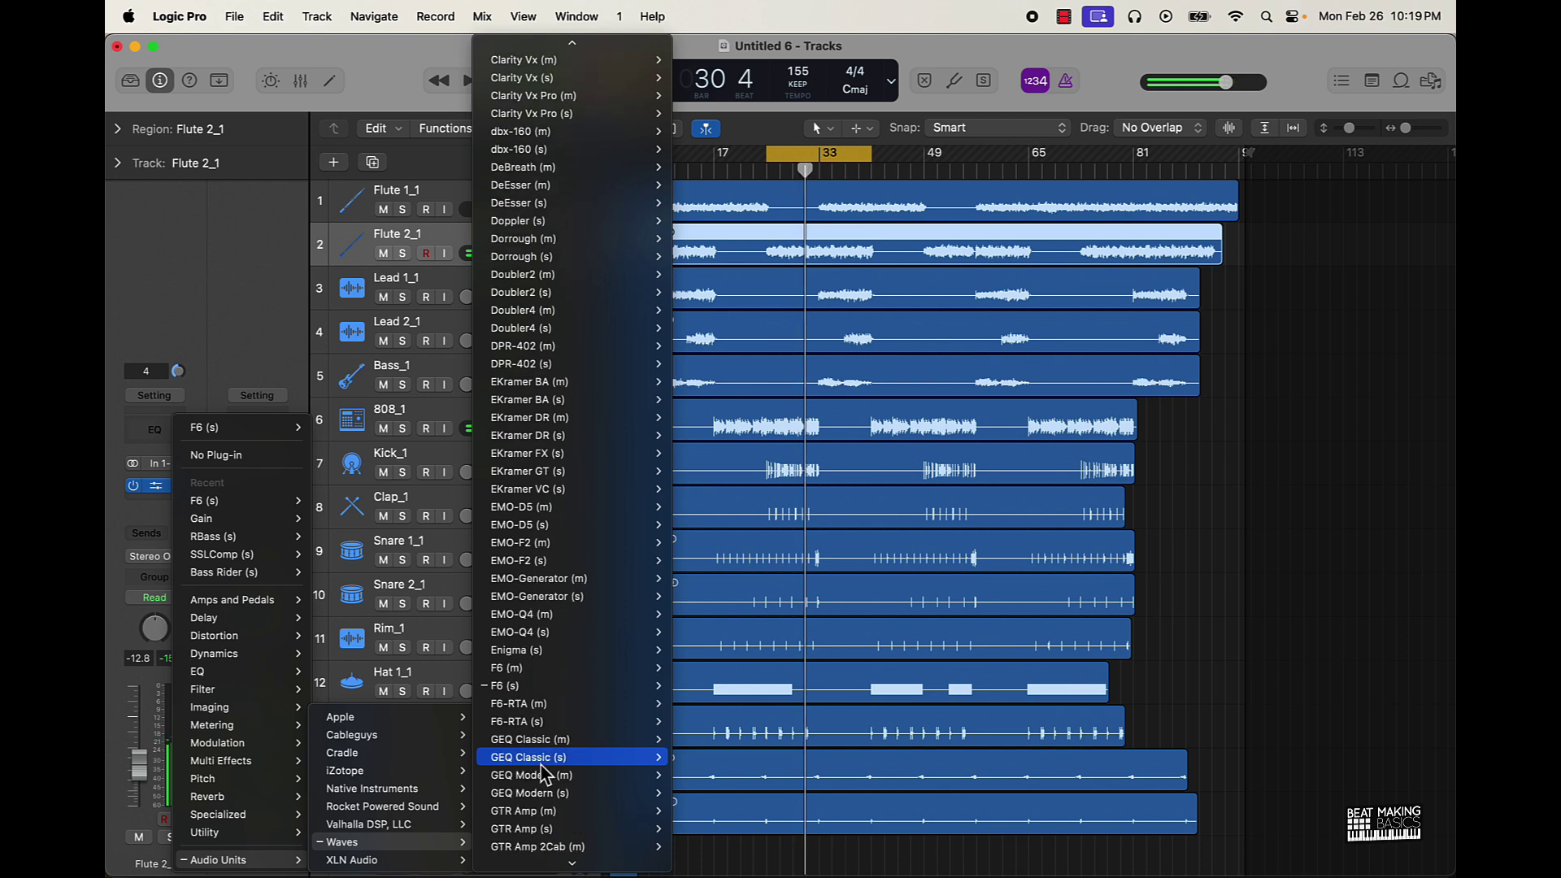
pyautogui.click(545, 725)
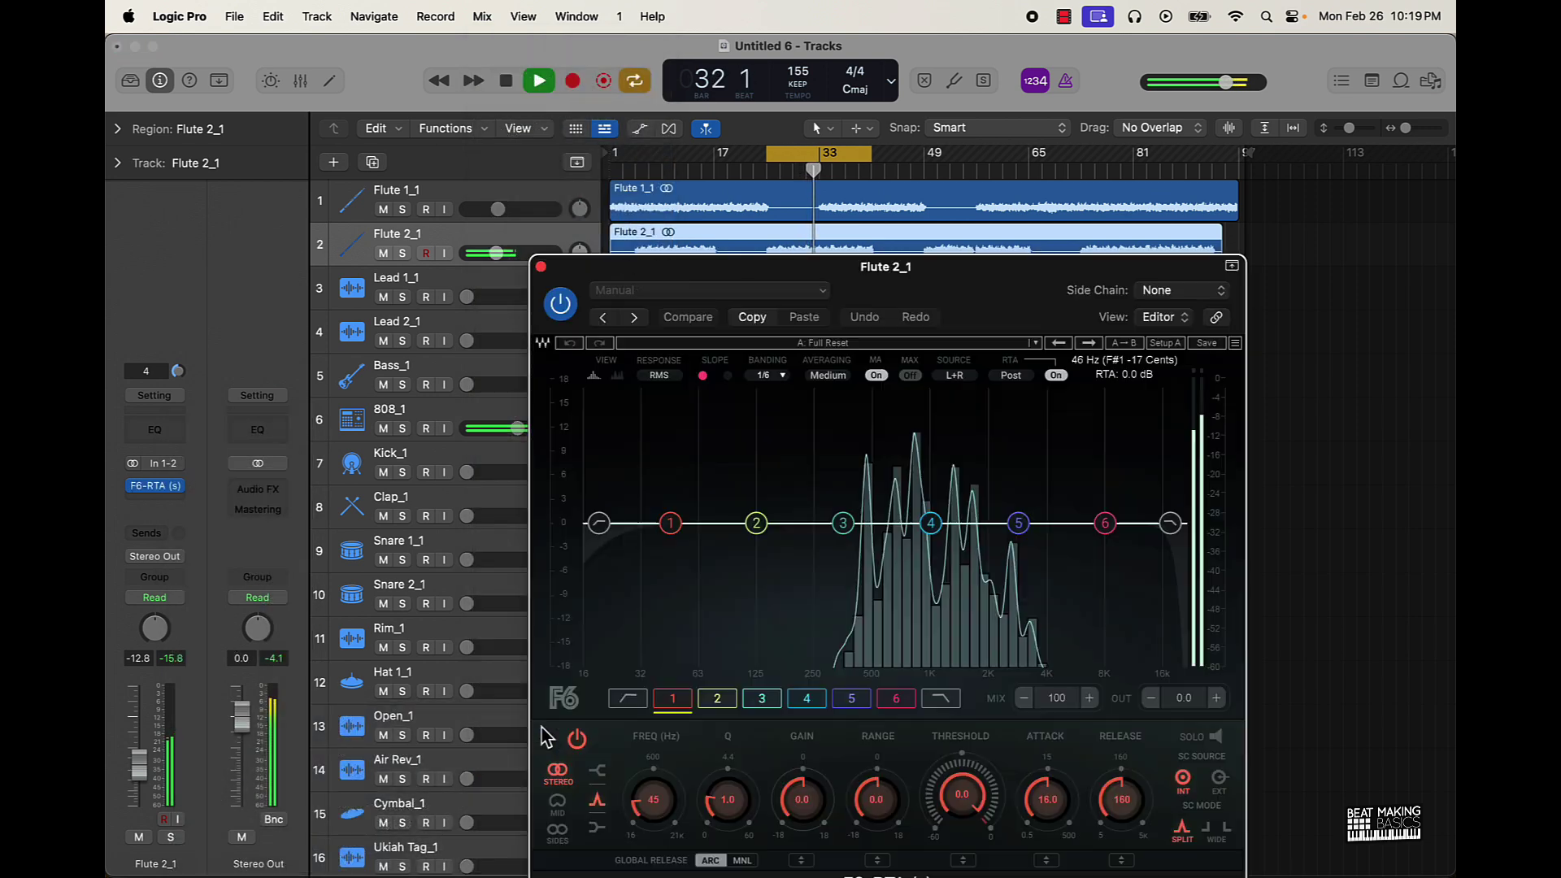
# - Filter Flute 2_1 with a low cut at 427 Hz, 18 dB/Oct, and a high cut at 3885 Hz, and close the plug-in window
pyautogui.moveTo(701, 521); pyautogui.dragTo(859, 523)
pyautogui.moveTo(728, 799); pyautogui.dragTo(744, 764)
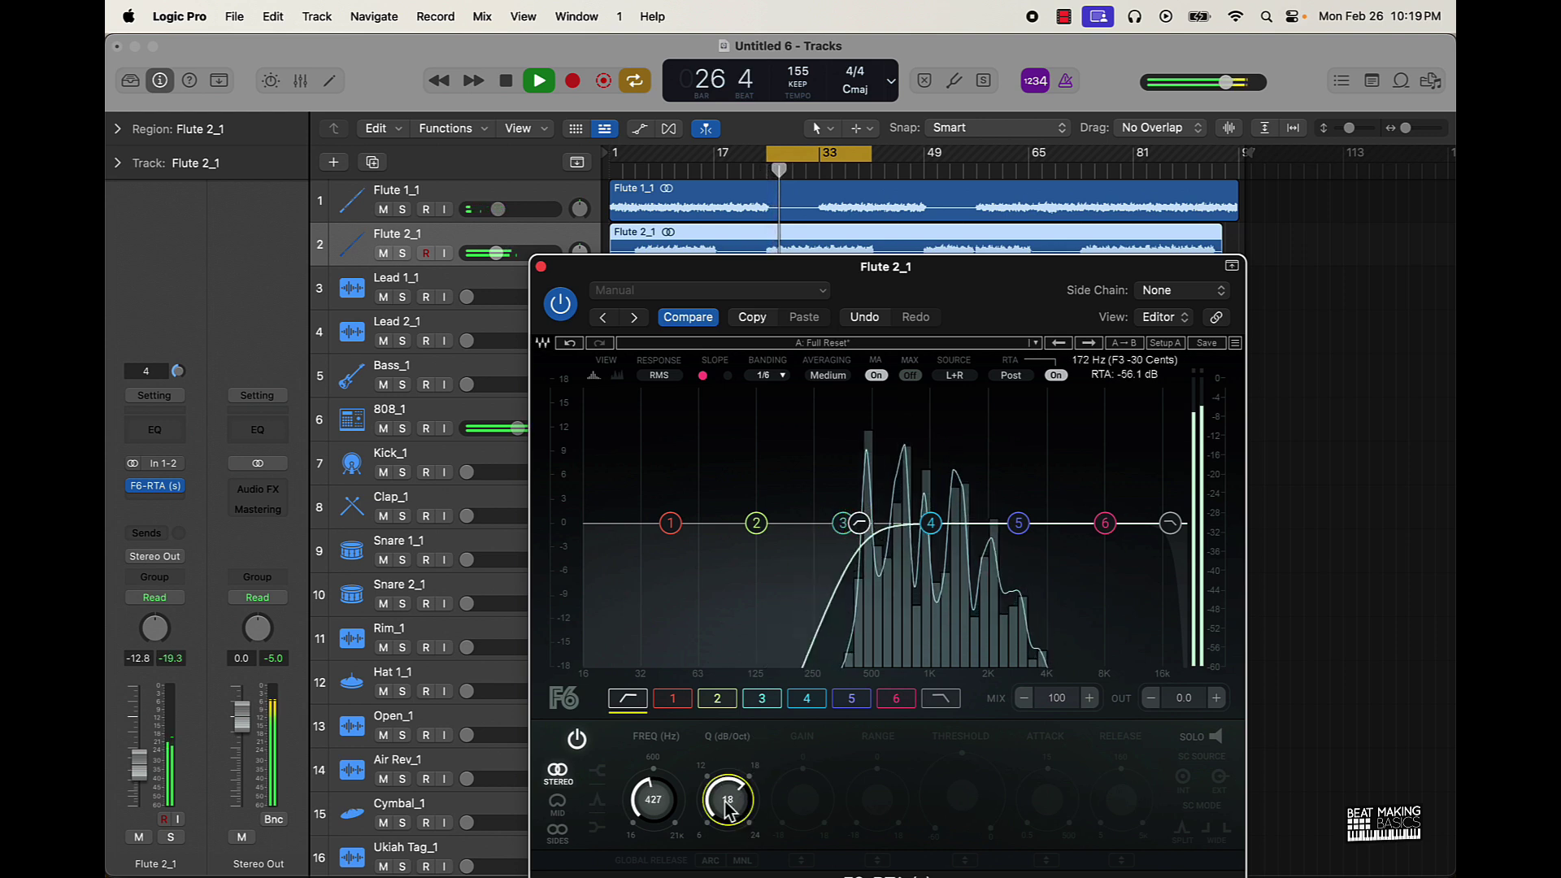
pyautogui.moveTo(1170, 523); pyautogui.dragTo(1040, 524)
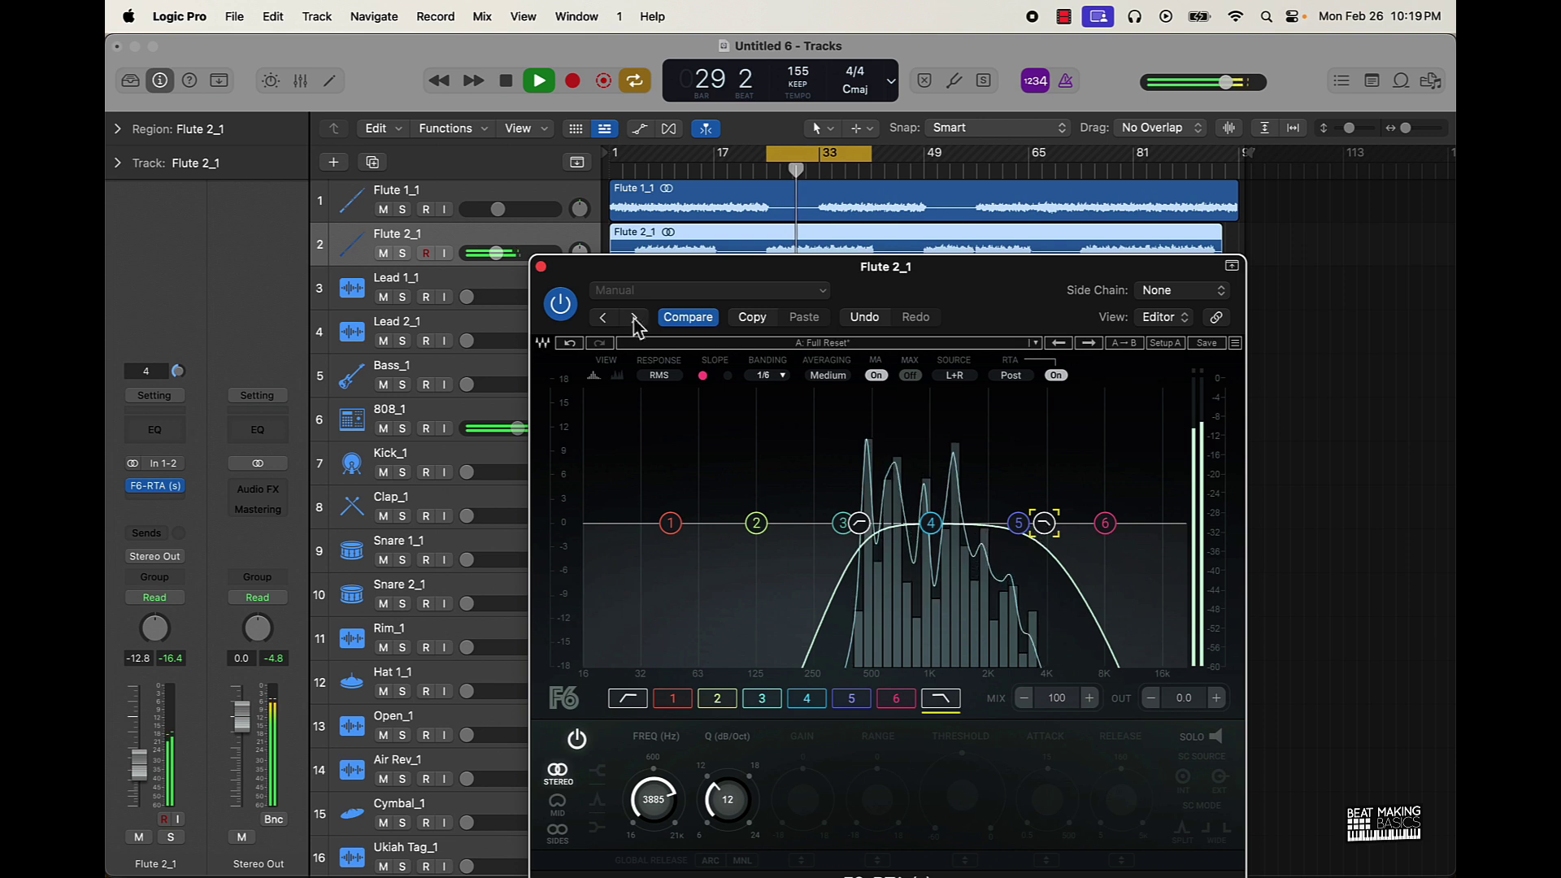
pyautogui.click(540, 266)
# - Insert the F6-RTA (s) plug-in on Flute 1_1 and loop playback over bars 17 to 33
pyautogui.press('Up')
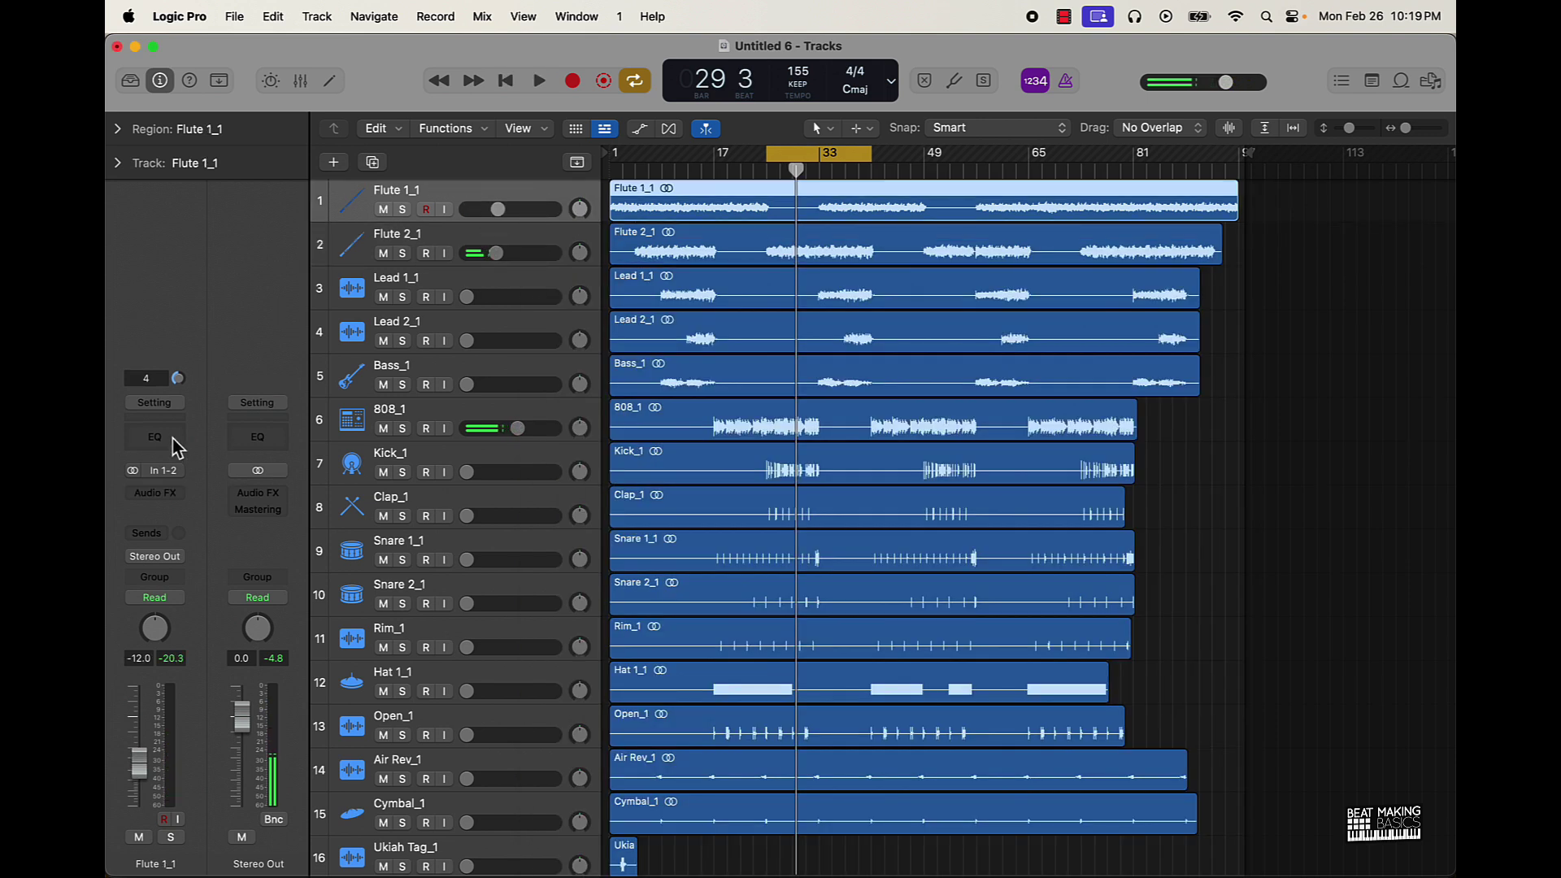
pyautogui.moveTo(837, 157); pyautogui.dragTo(785, 157)
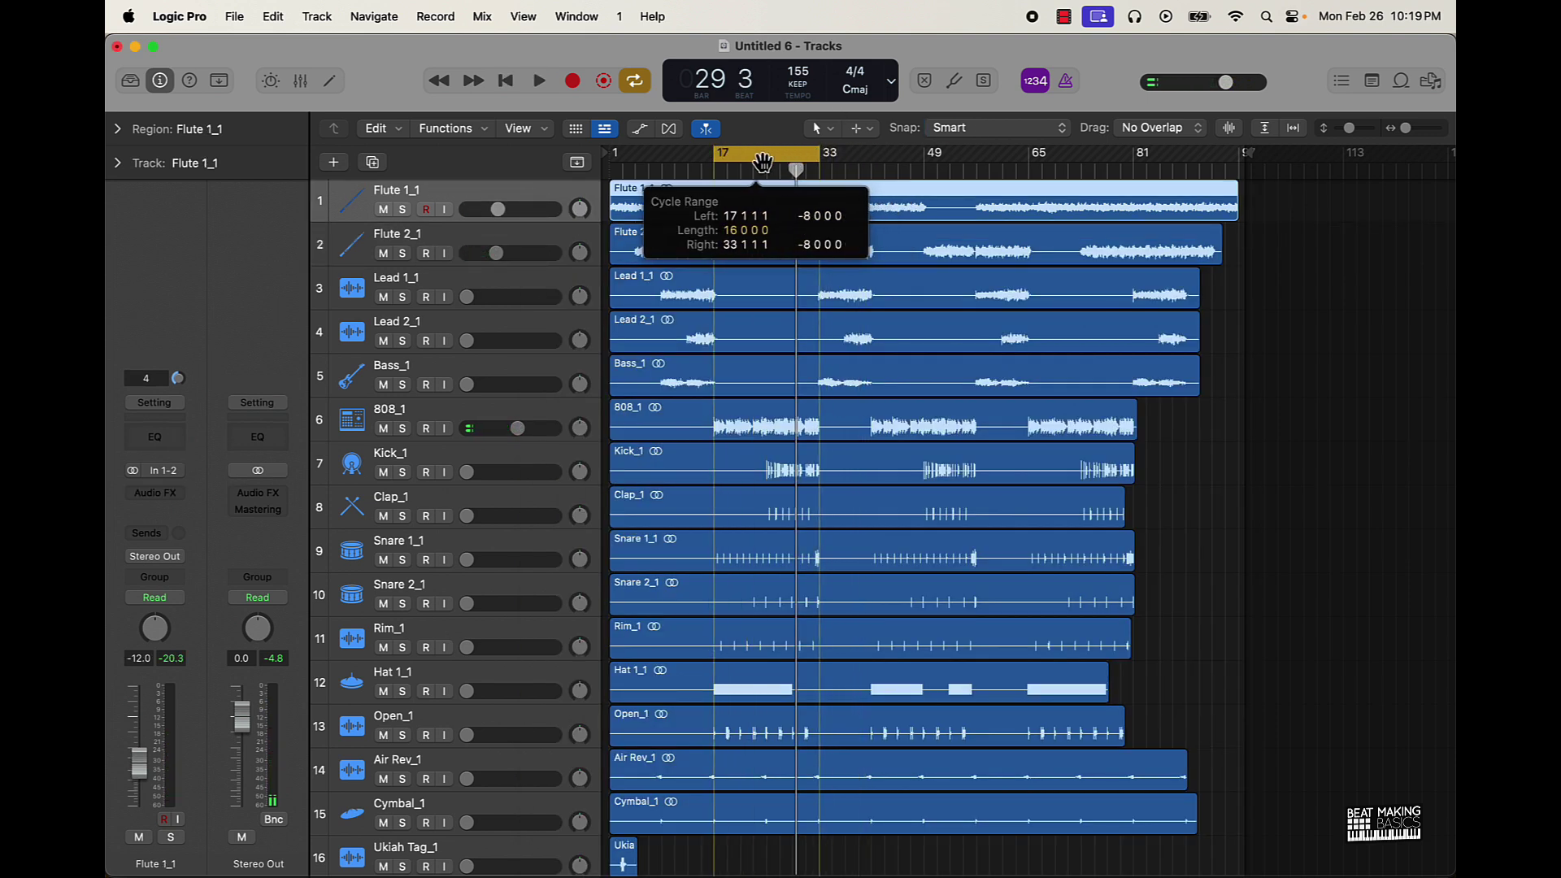
pyautogui.press('space')
pyautogui.click(154, 493)
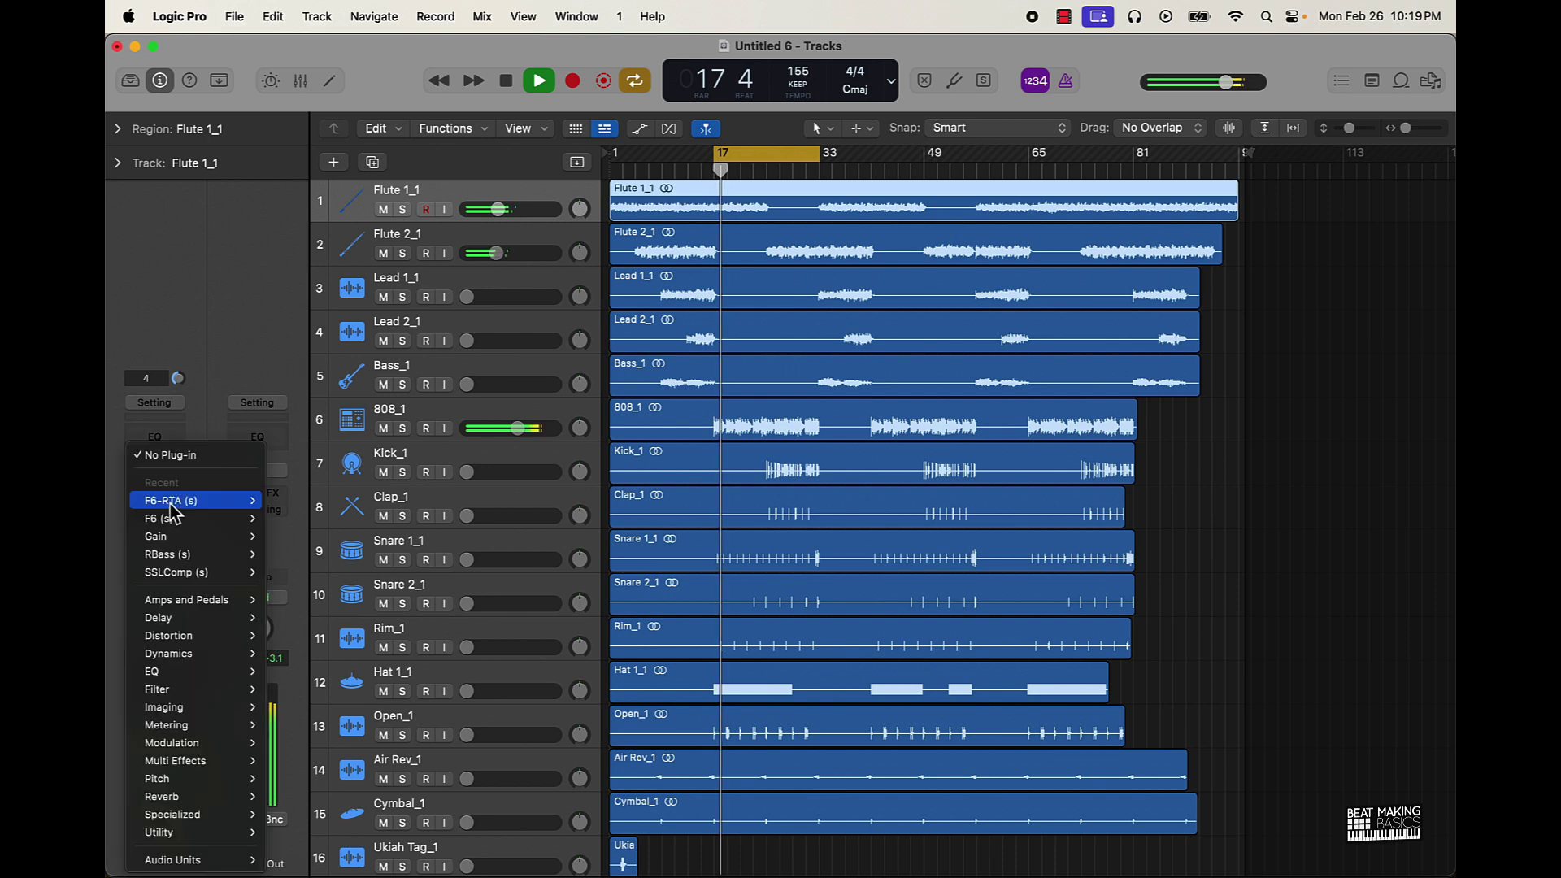
pyautogui.click(292, 510)
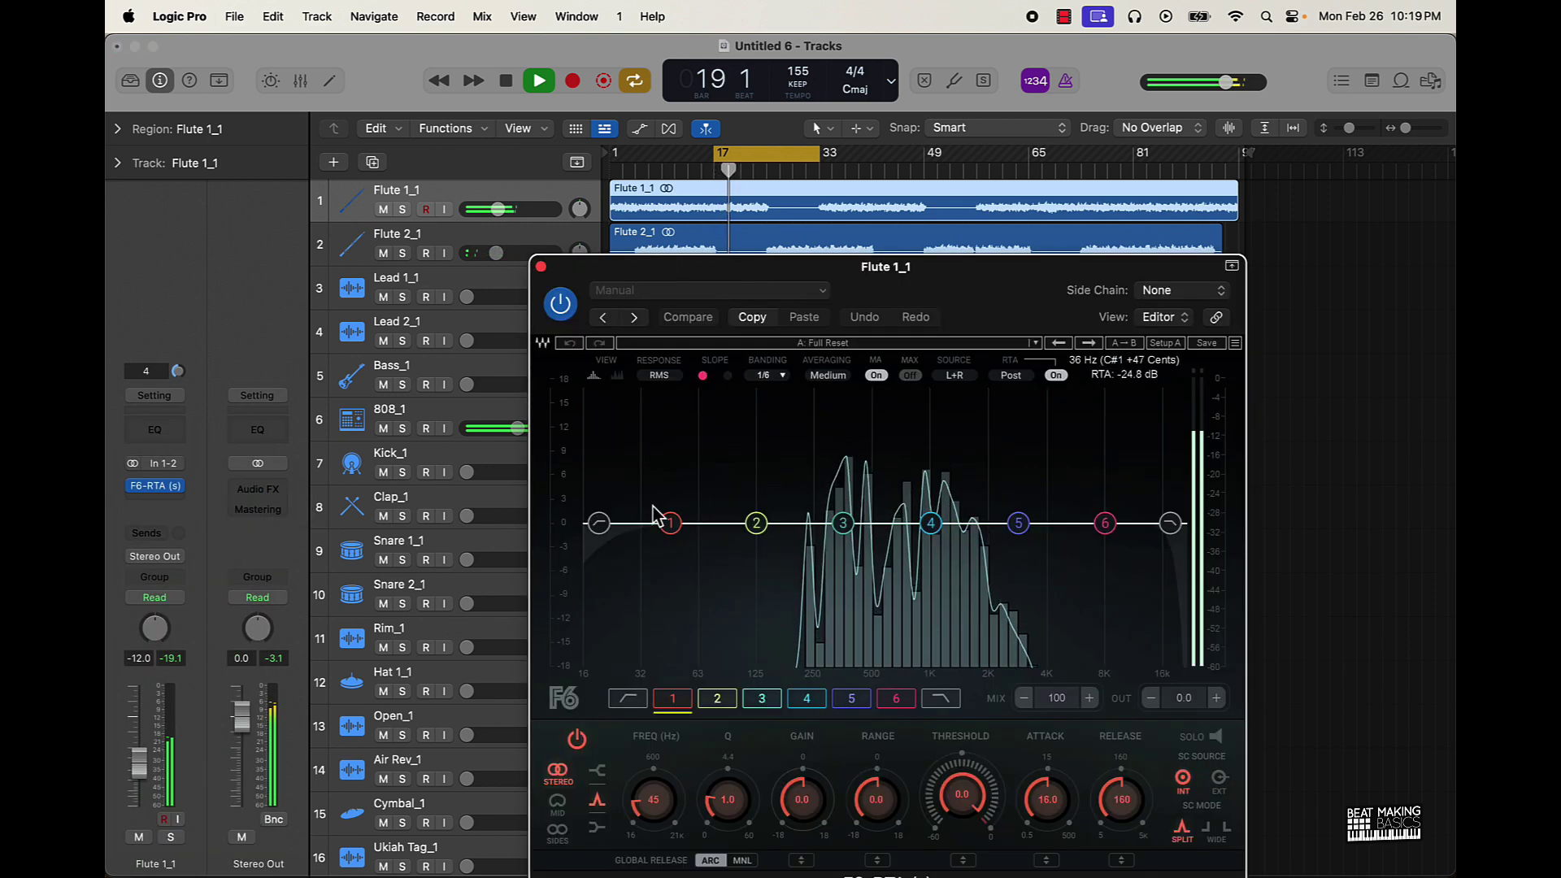
# - Filter Flute 1_1 with a low cut at 242 Hz, 18 dB/Oct, and a high cut at 2214 Hz, close the plug-in and stop playback
pyautogui.moveTo(599, 524); pyautogui.dragTo(840, 504)
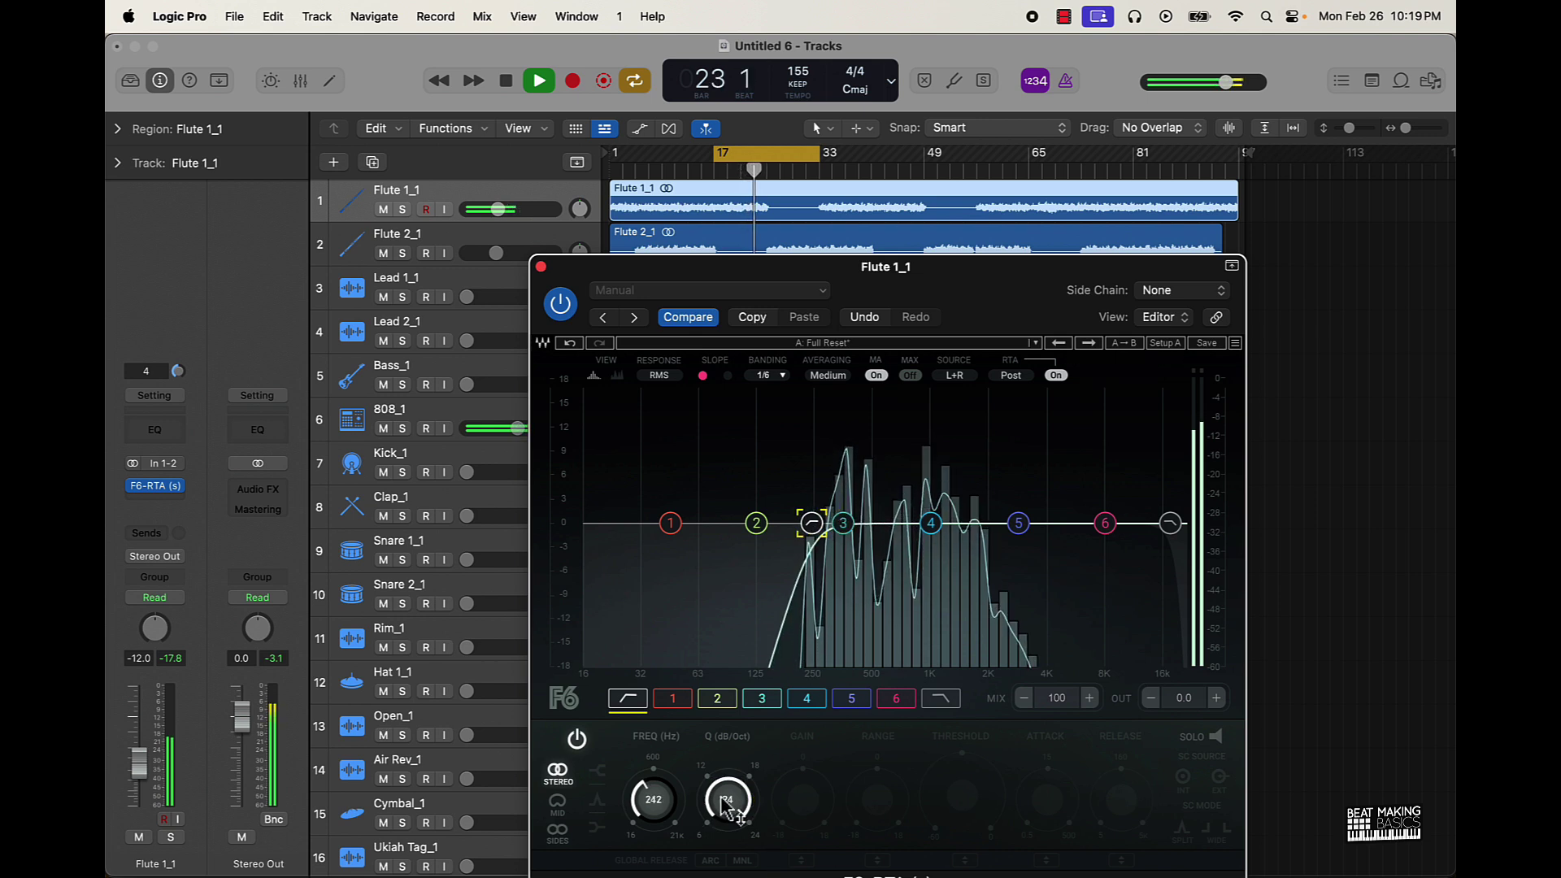
pyautogui.moveTo(723, 797); pyautogui.dragTo(732, 854)
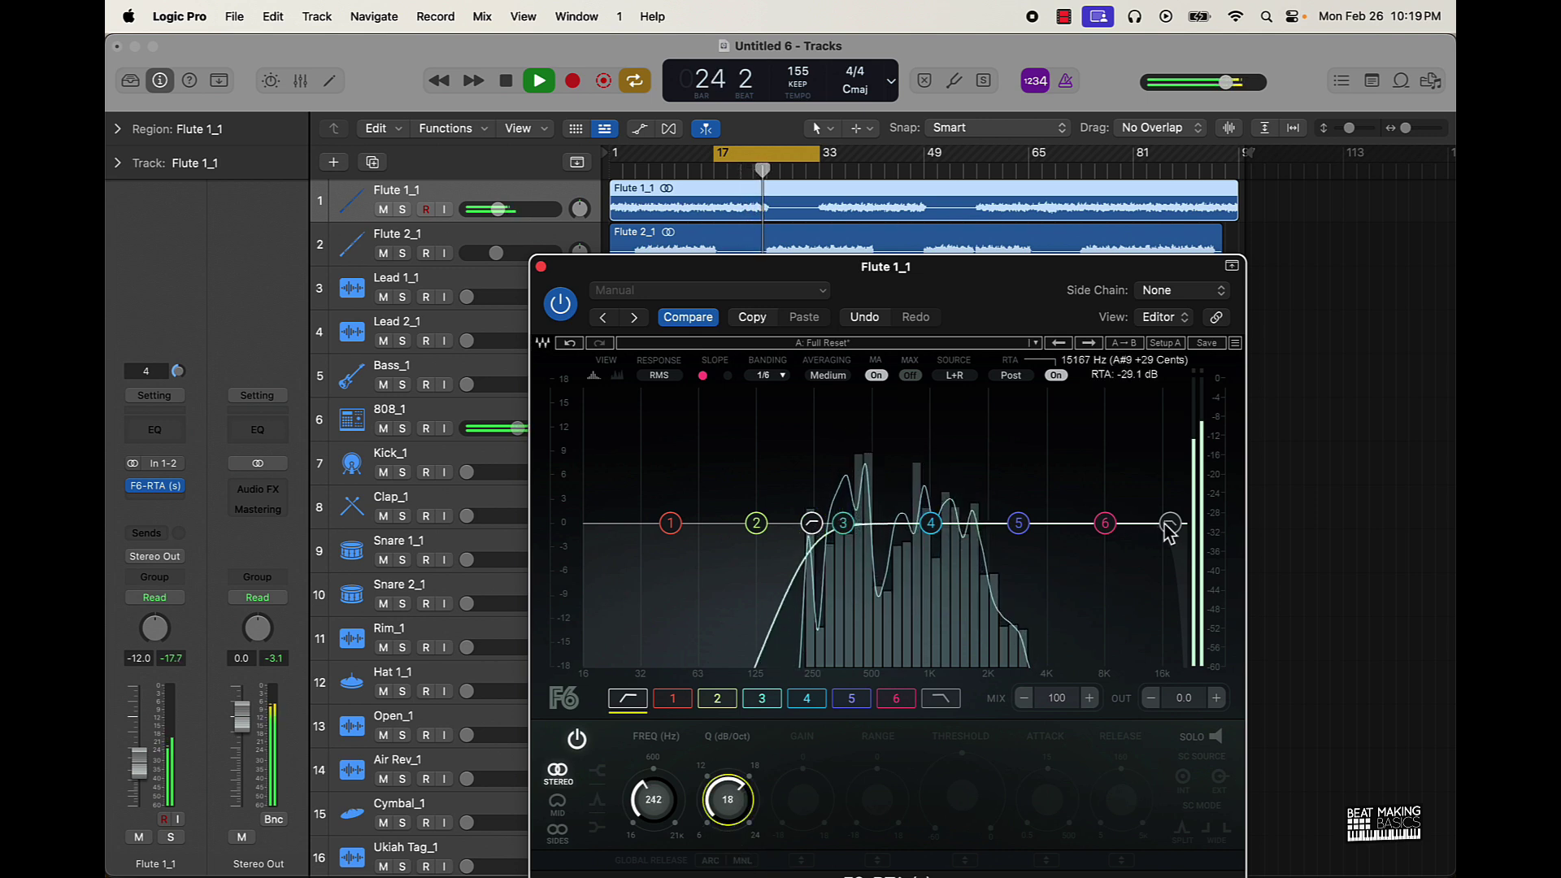
pyautogui.moveTo(1169, 523); pyautogui.dragTo(1001, 561)
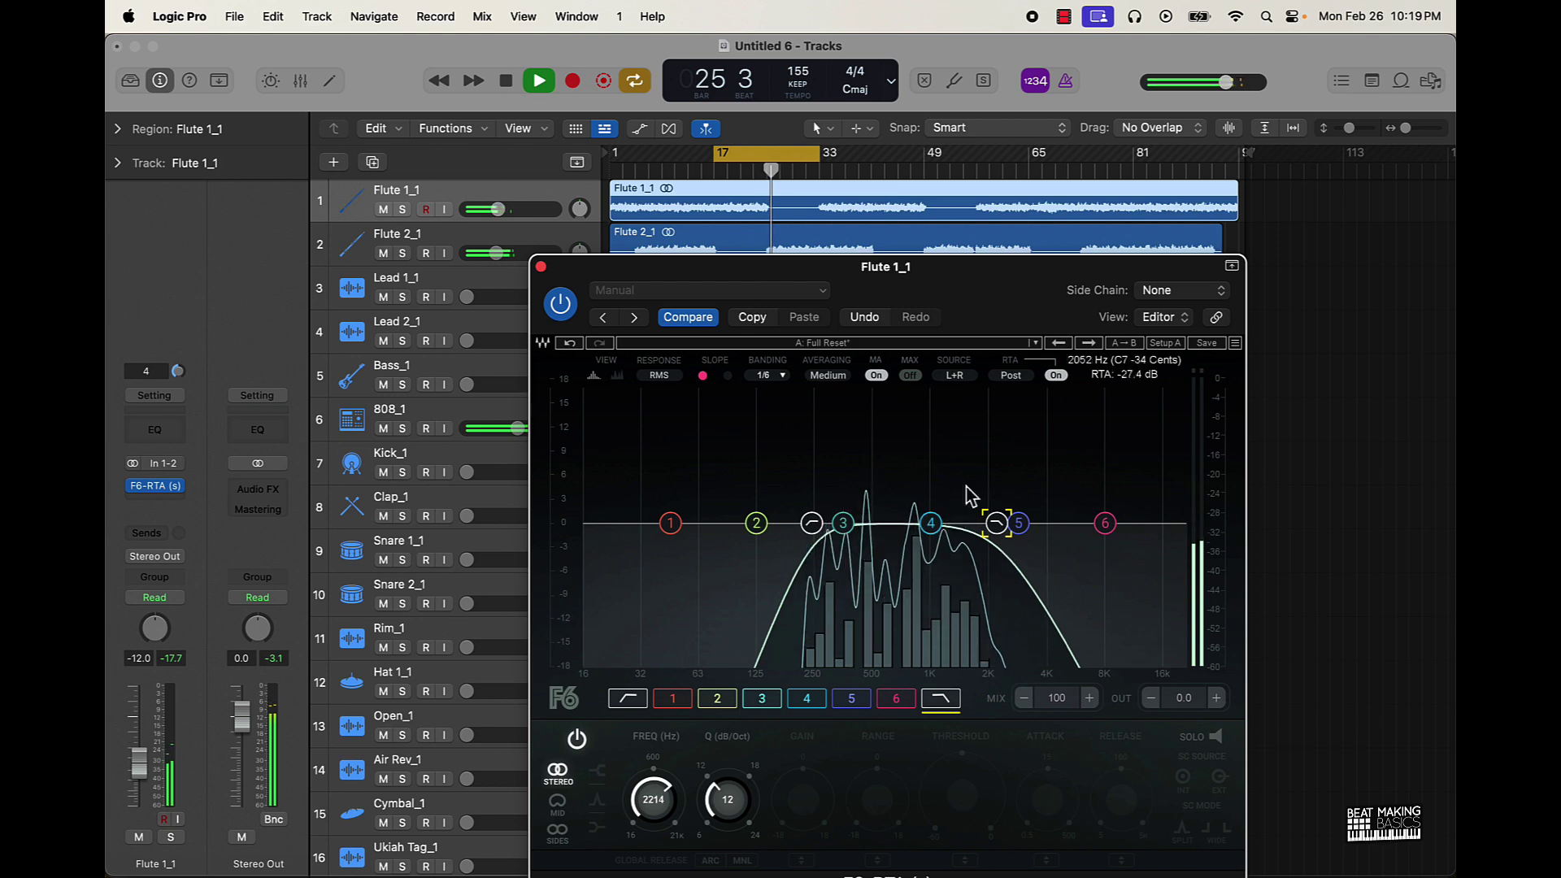
pyautogui.click(540, 266)
pyautogui.press('space')
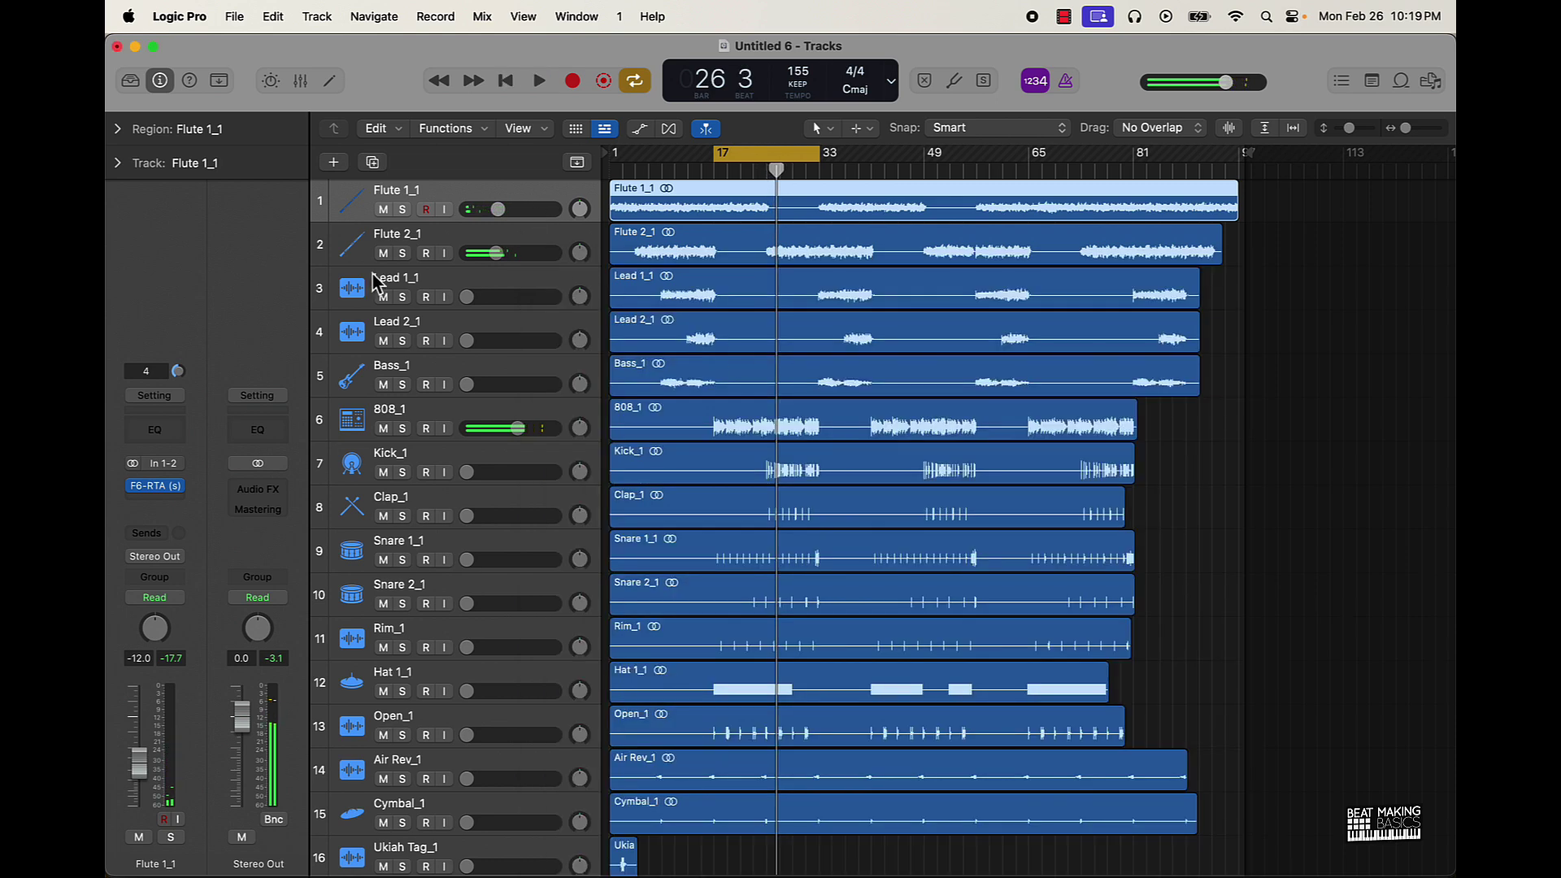
# - Start playback and raise the Snare 1_1 track volume to -3.0 dB
pyautogui.scroll(-3, 697, 466)
pyautogui.scroll(3, 695, 463)
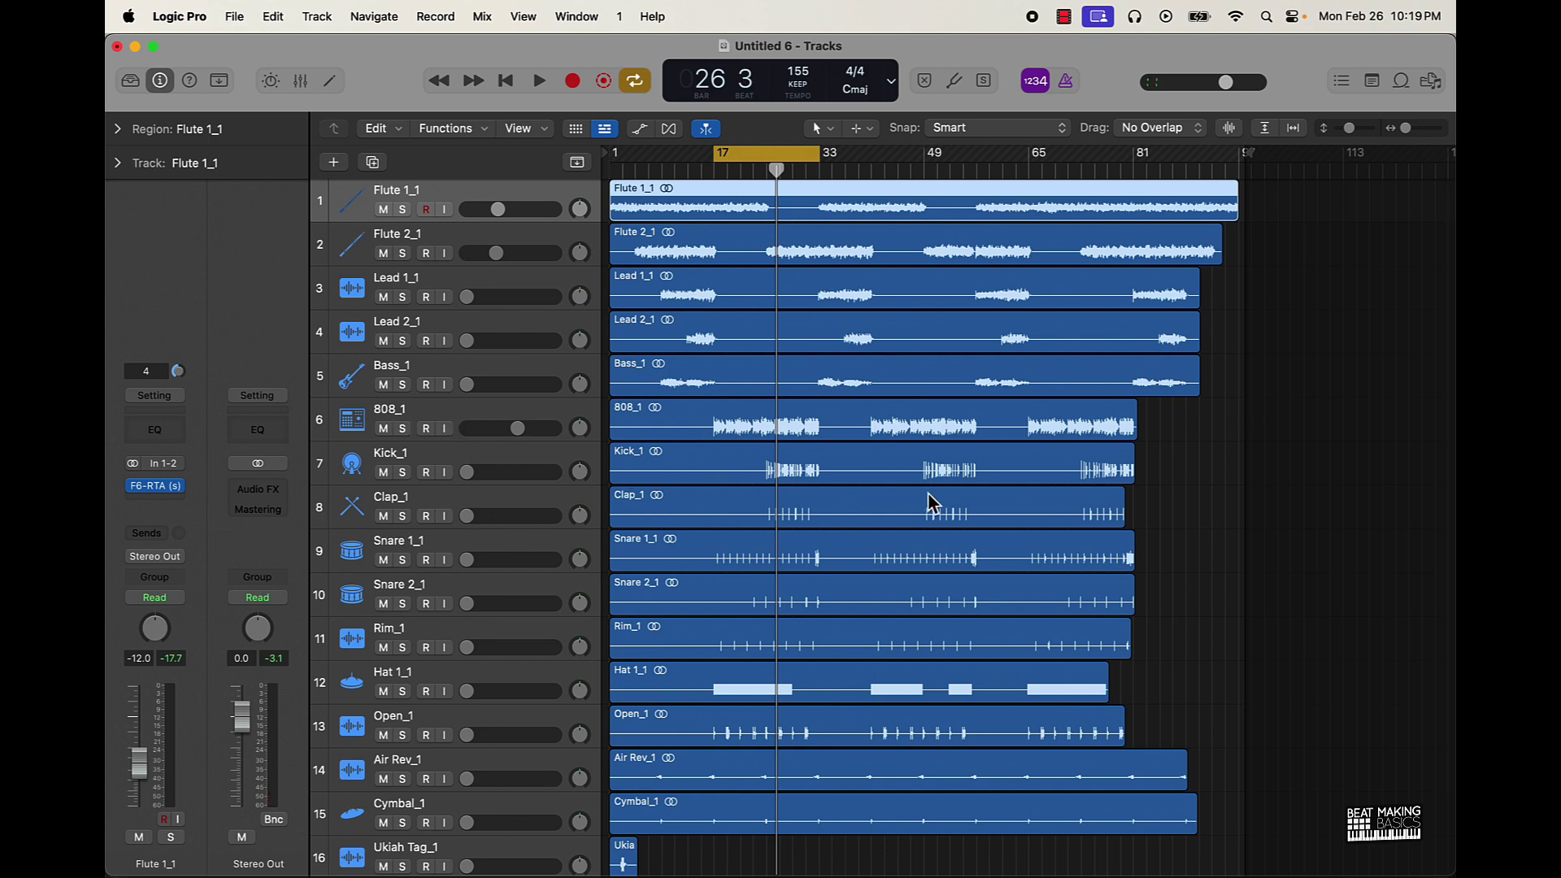
pyautogui.scroll(-2, 860, 673)
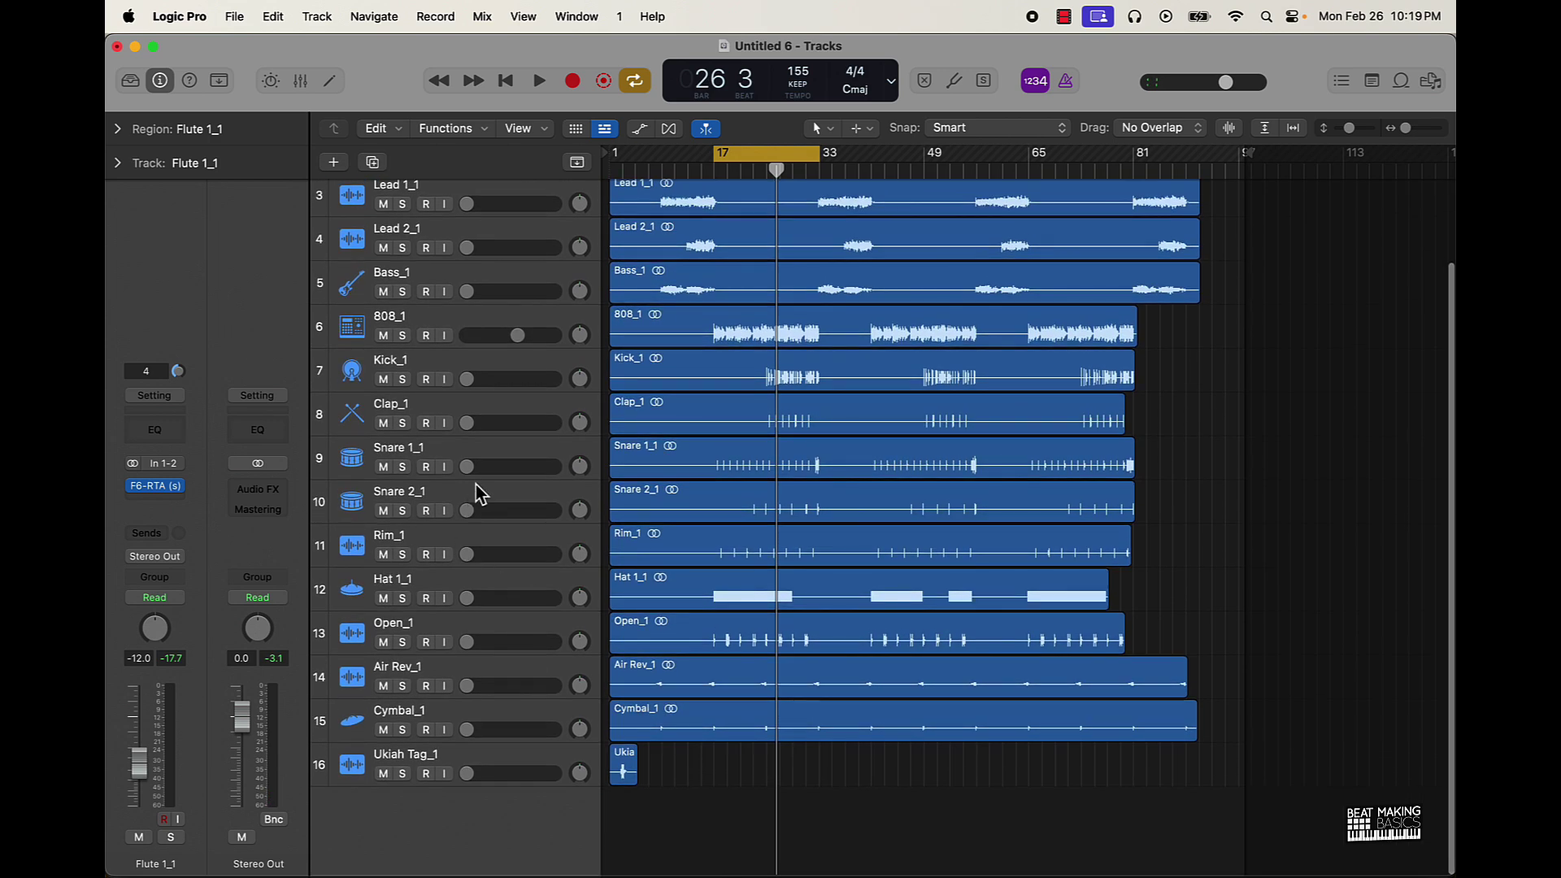
pyautogui.press('space')
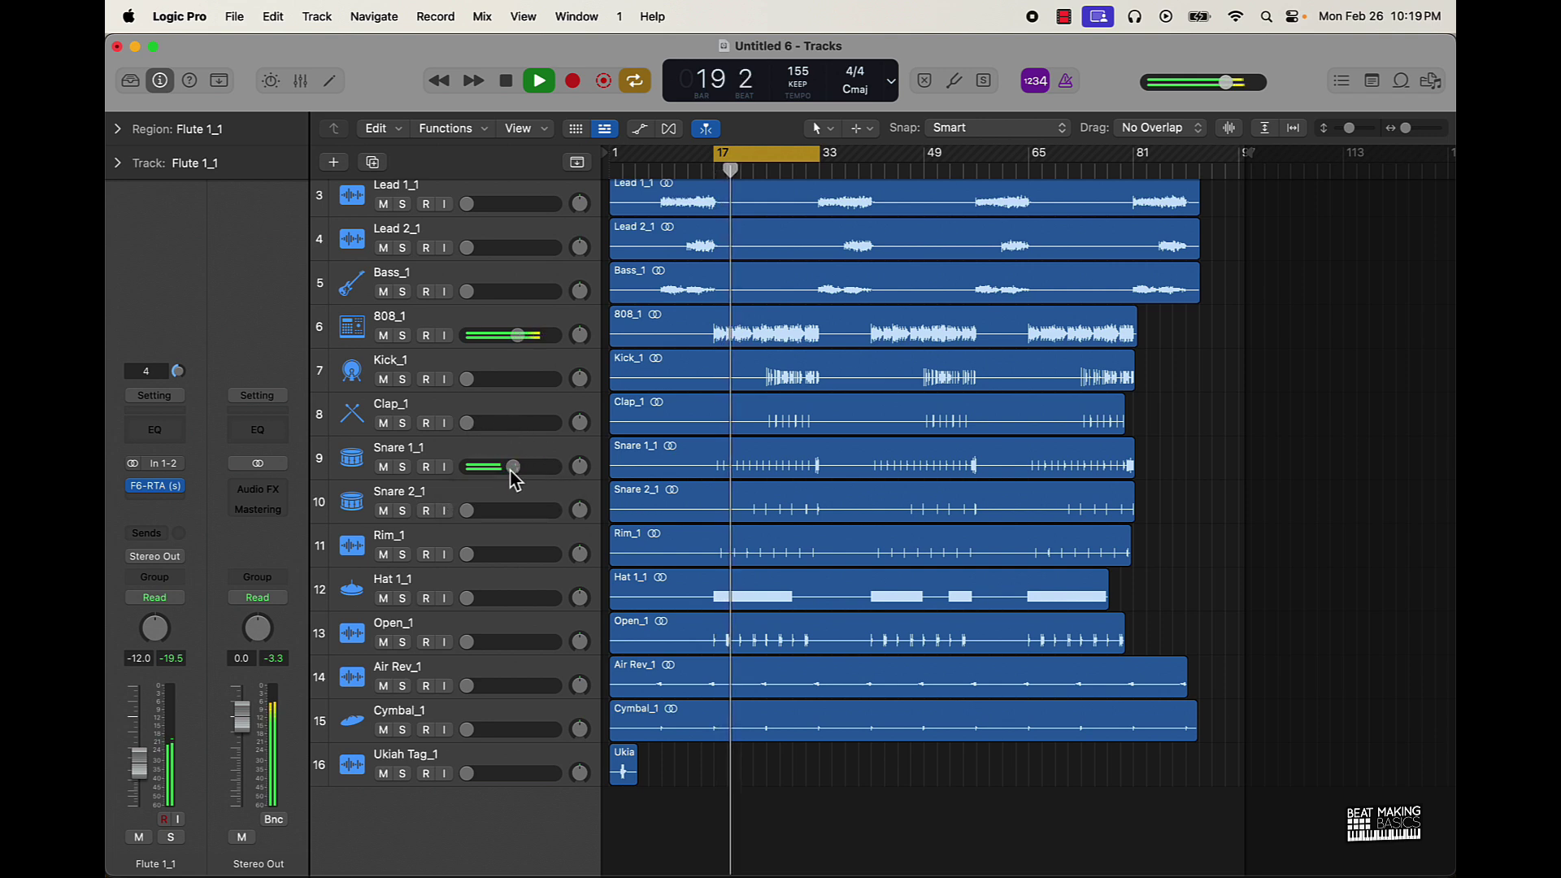
pyautogui.moveTo(510, 470); pyautogui.dragTo(520, 468)
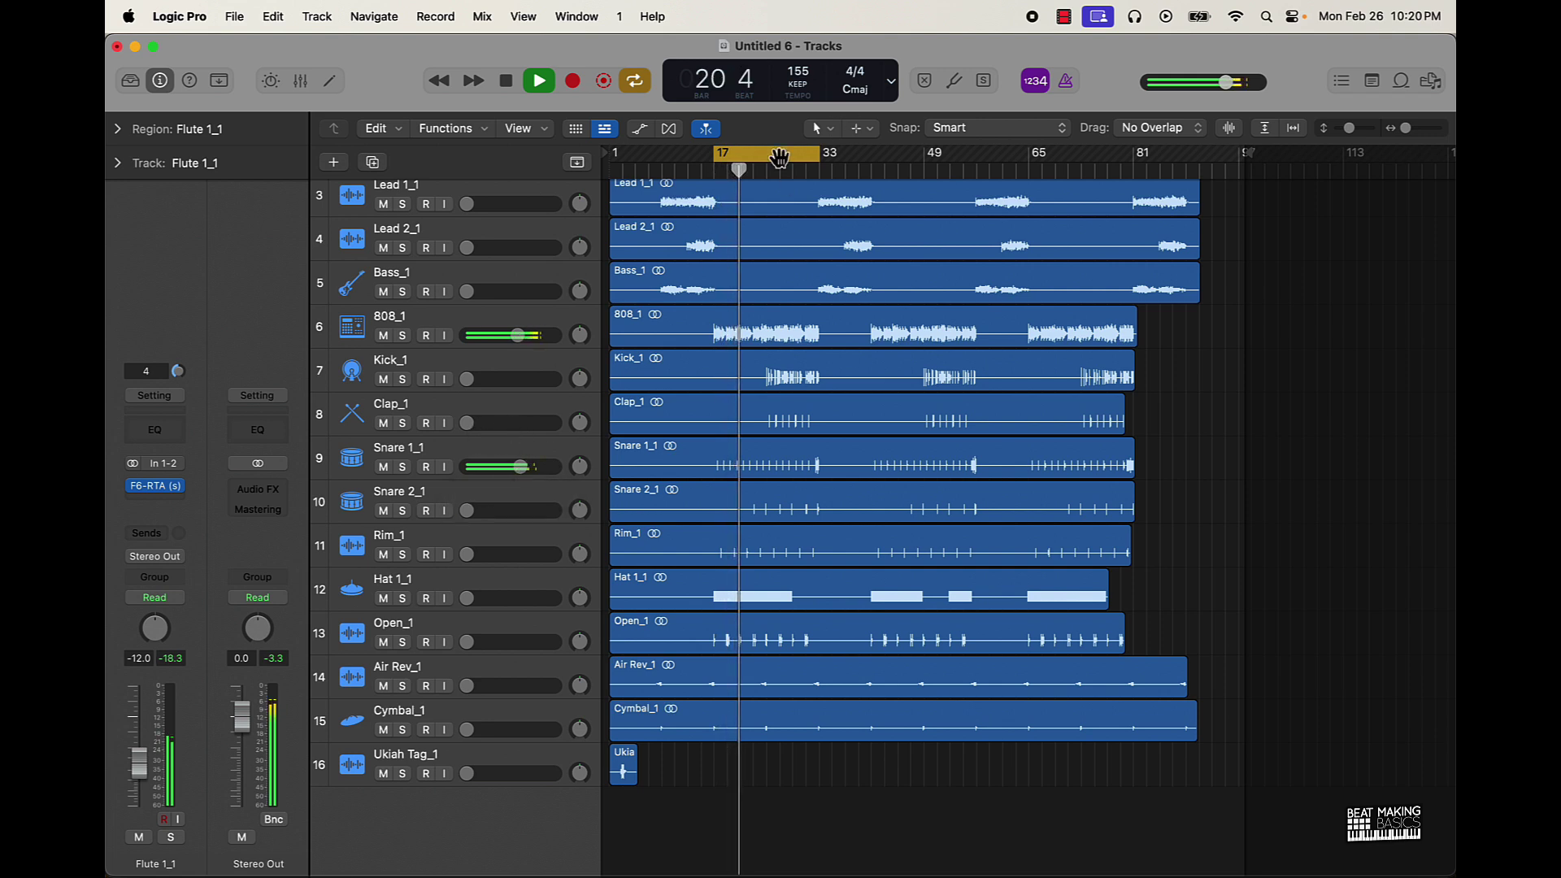
# - Move the cycle range to bars 25 to 41 and set Clap_1 to -7.8 dB, Snare 2_1 to -5.8, Rim_1 to -7.8 and Hat 1_1 to -9.4
pyautogui.moveTo(791, 168); pyautogui.dragTo(844, 168)
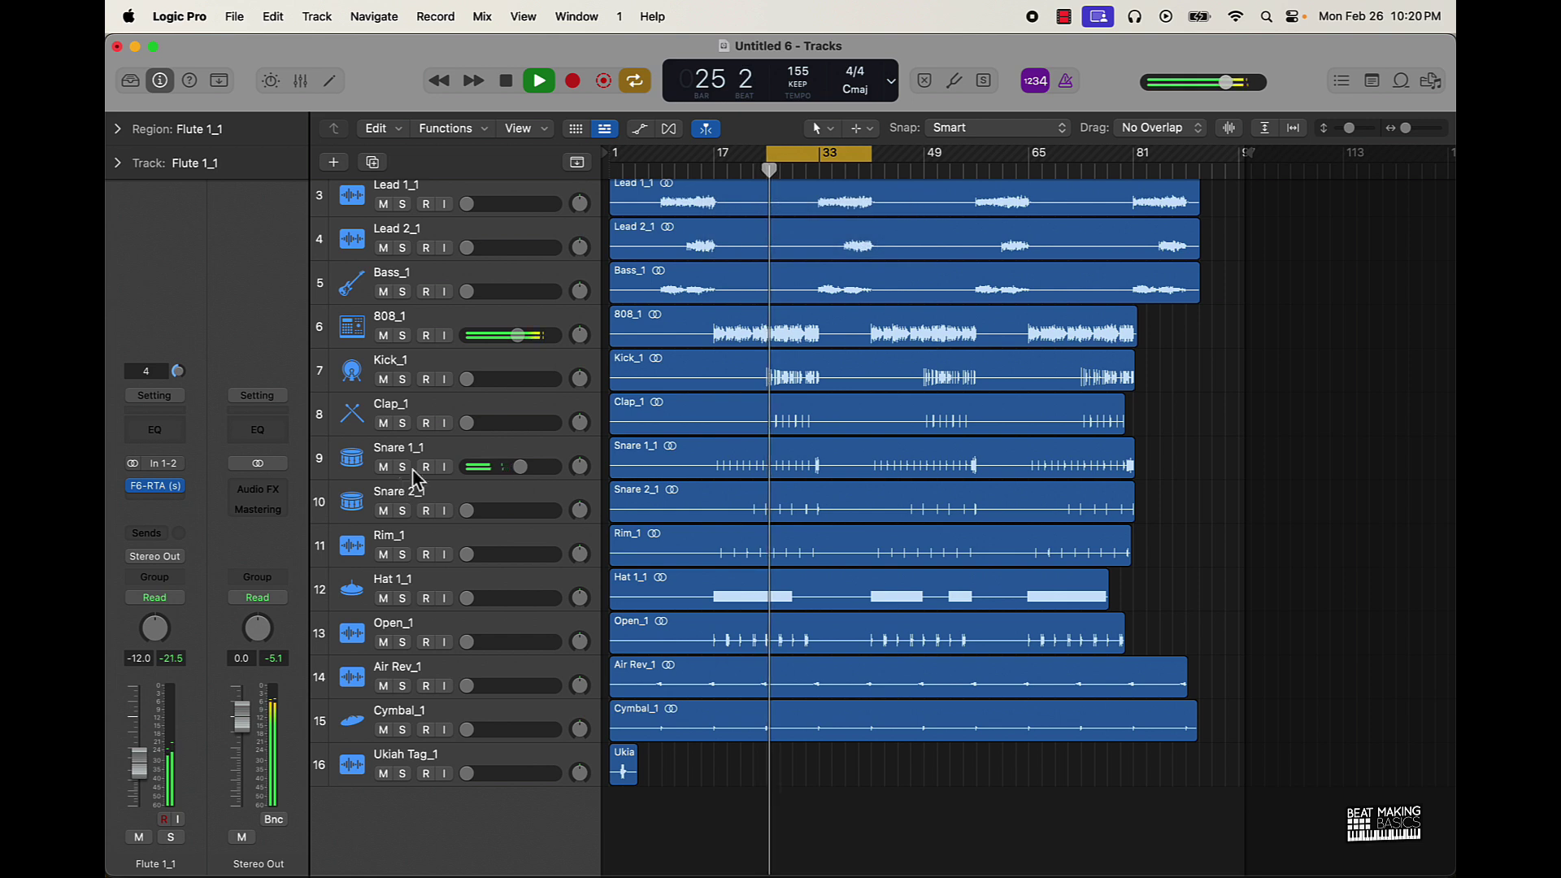
pyautogui.moveTo(468, 423); pyautogui.dragTo(506, 422)
pyautogui.moveTo(468, 510); pyautogui.dragTo(497, 598)
pyautogui.press('space')
pyautogui.press('space')
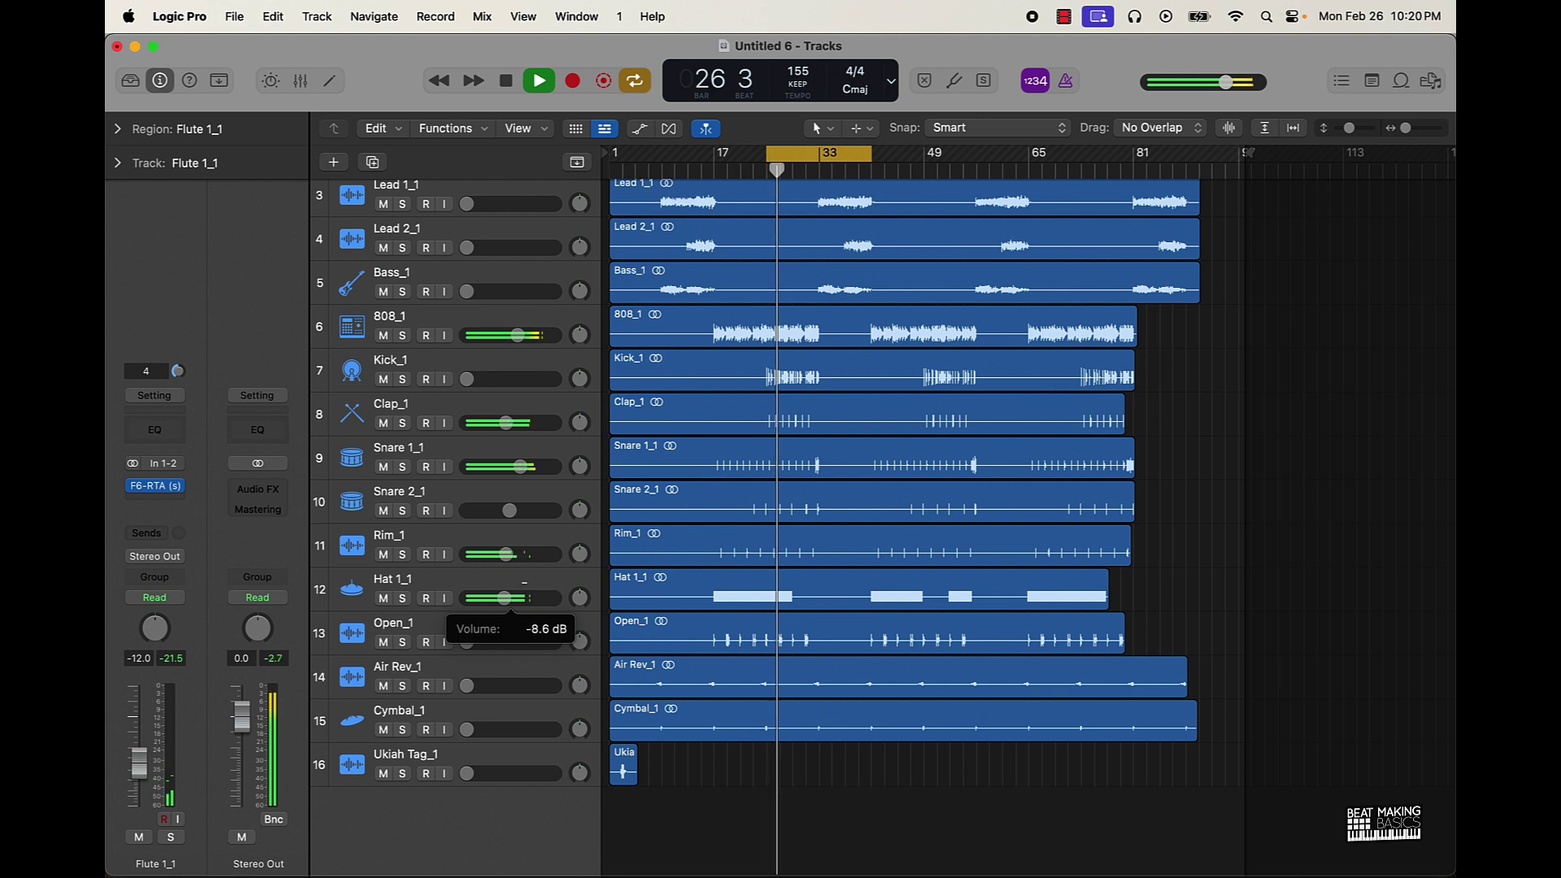
# - Set the volumes of Open_1 to -10.6 dB, Air Rev_1 to -14.4, Cymbal_1 to -10.2, Ukiah Tag_1 to -16.0 and Kick_1 to 1.0
pyautogui.moveTo(470, 642); pyautogui.dragTo(500, 642)
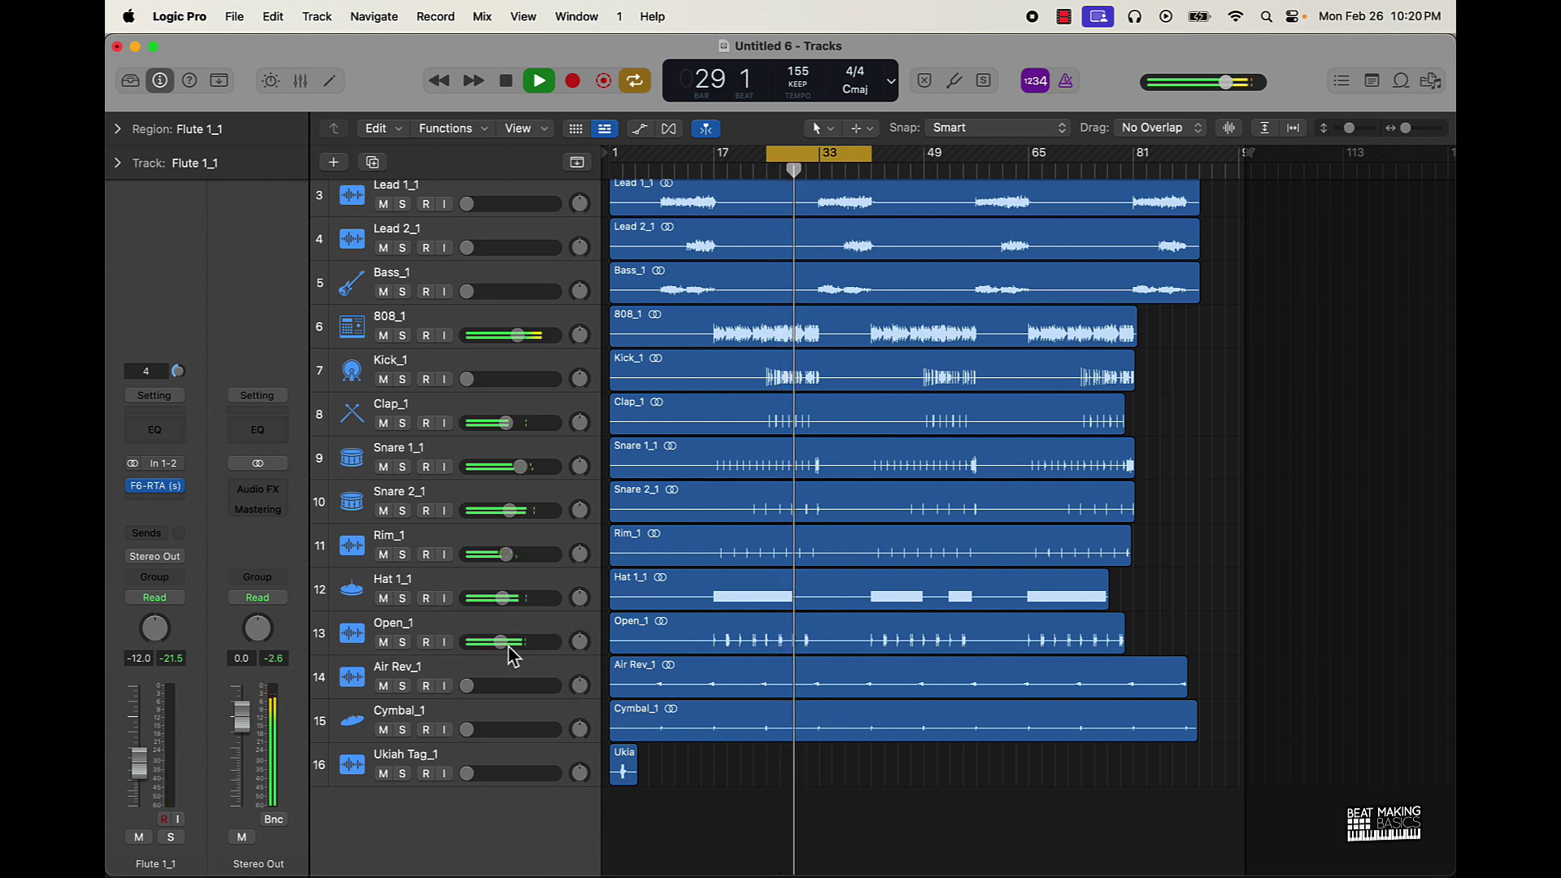
pyautogui.moveTo(467, 687); pyautogui.dragTo(489, 773)
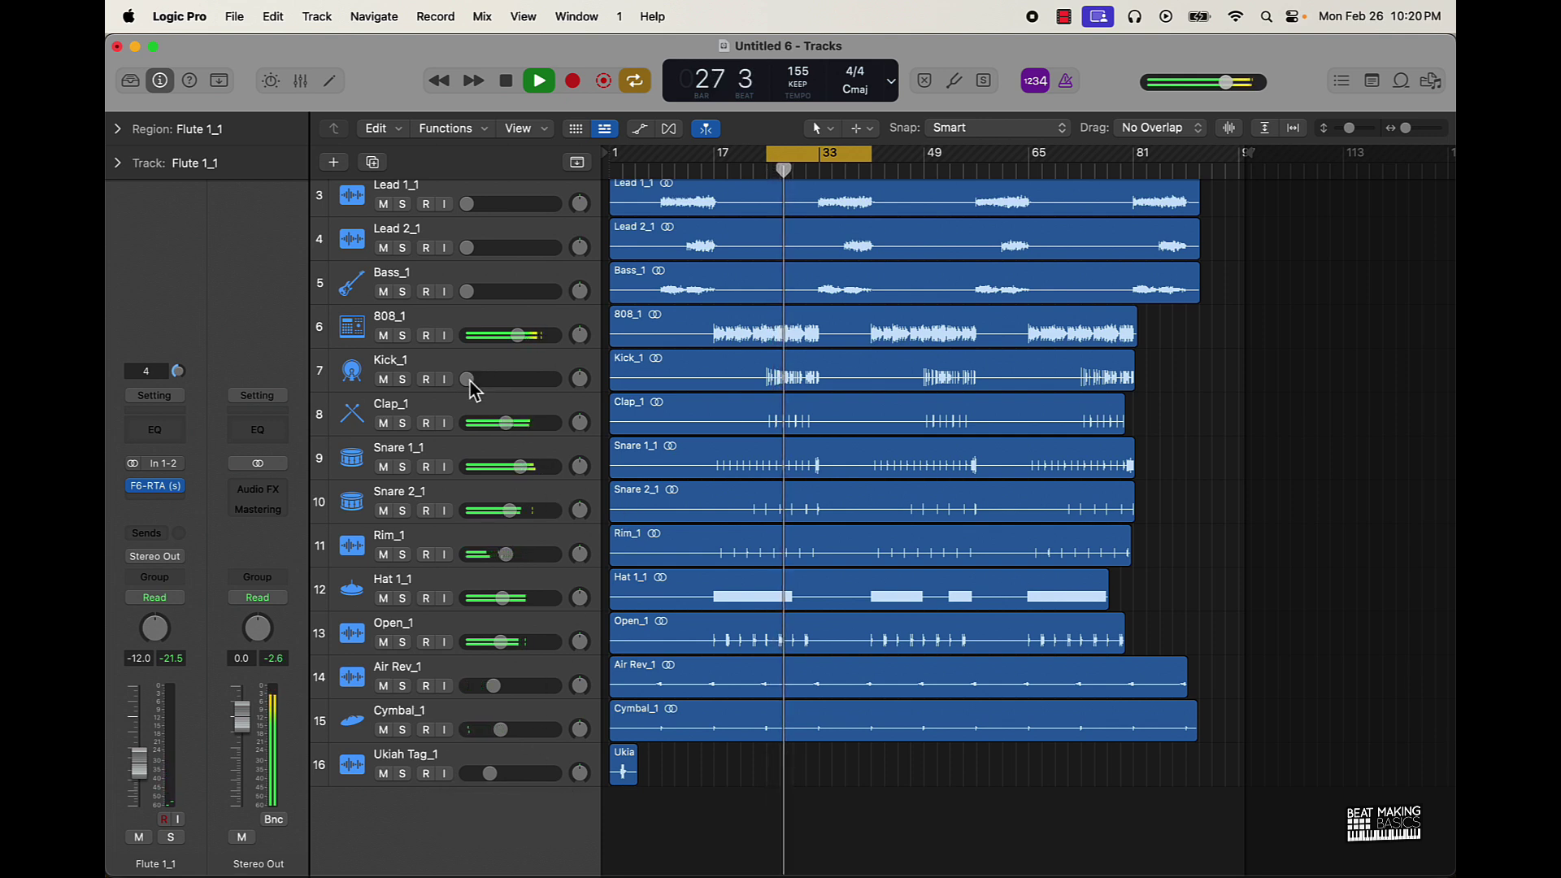
pyautogui.moveTo(468, 378); pyautogui.dragTo(510, 379)
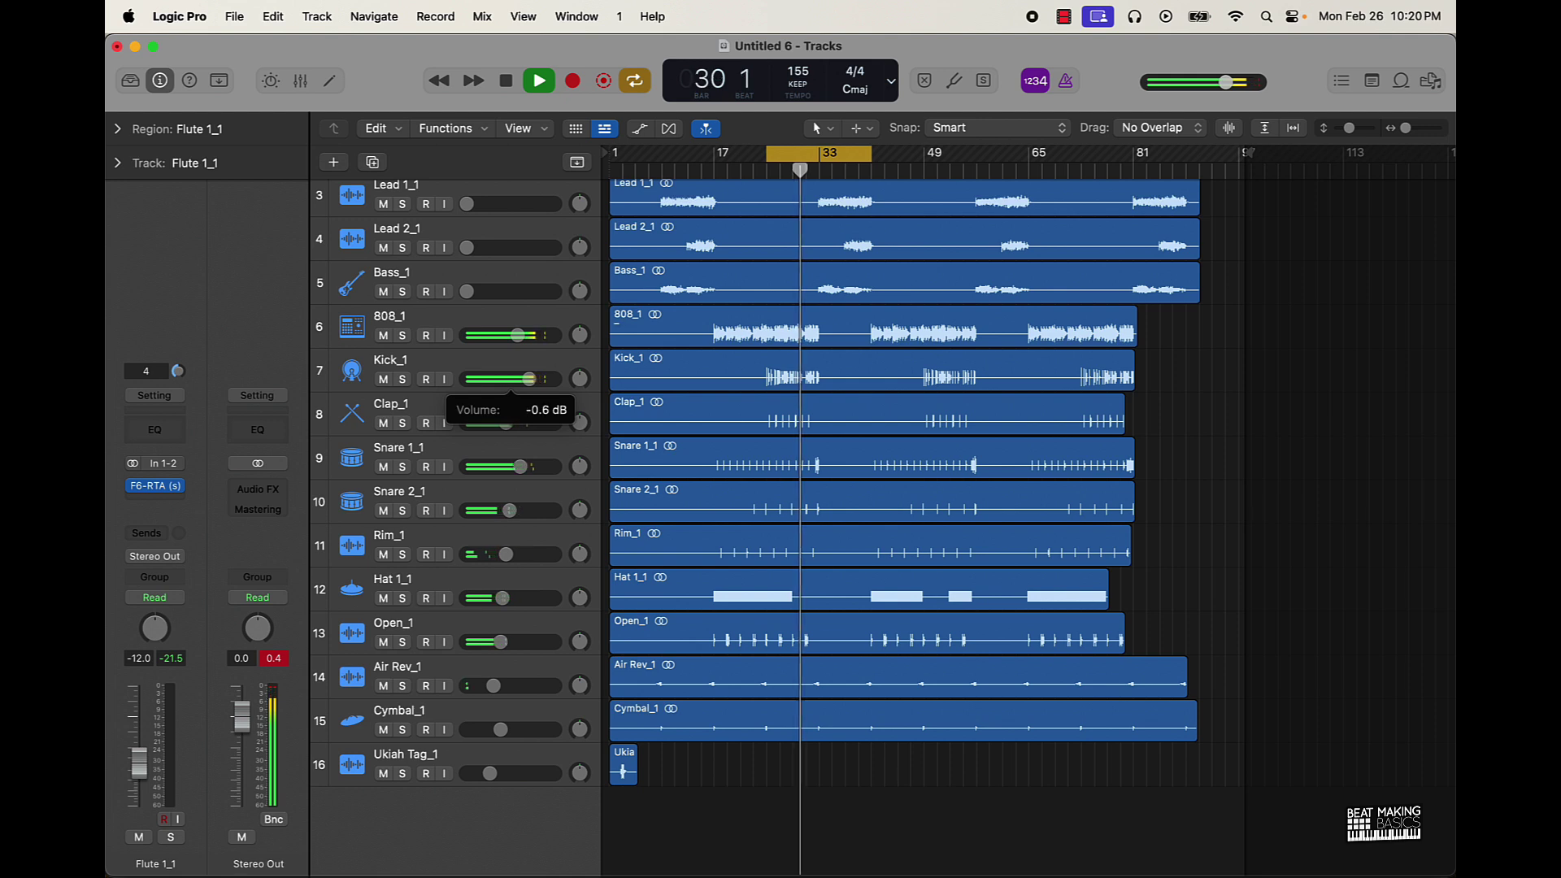
pyautogui.moveTo(529, 379); pyautogui.dragTo(529, 379)
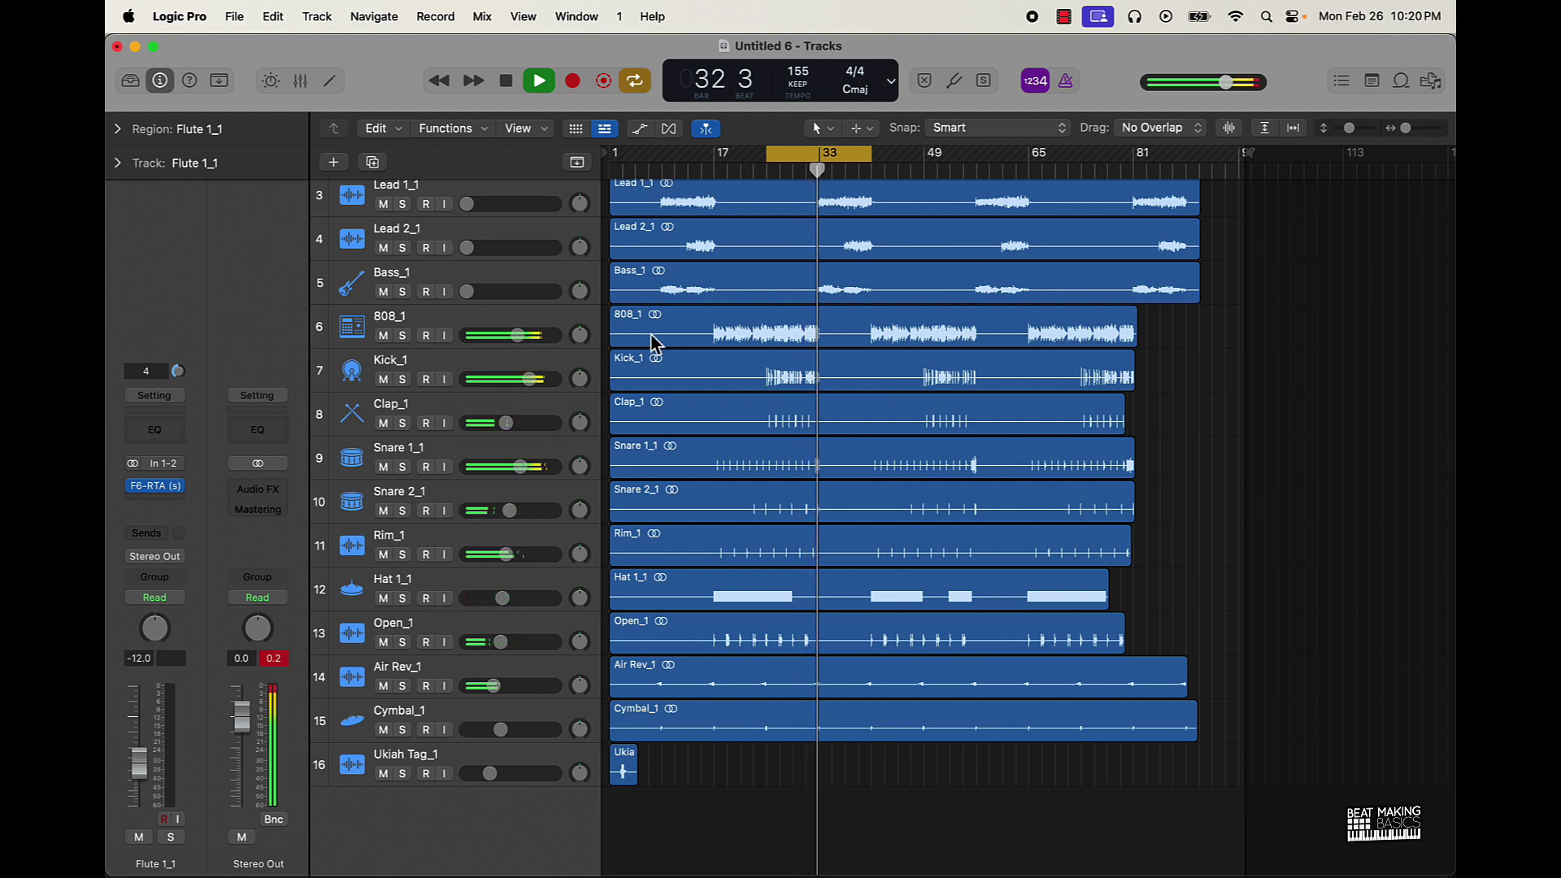
pyautogui.moveTo(529, 379); pyautogui.dragTo(534, 379)
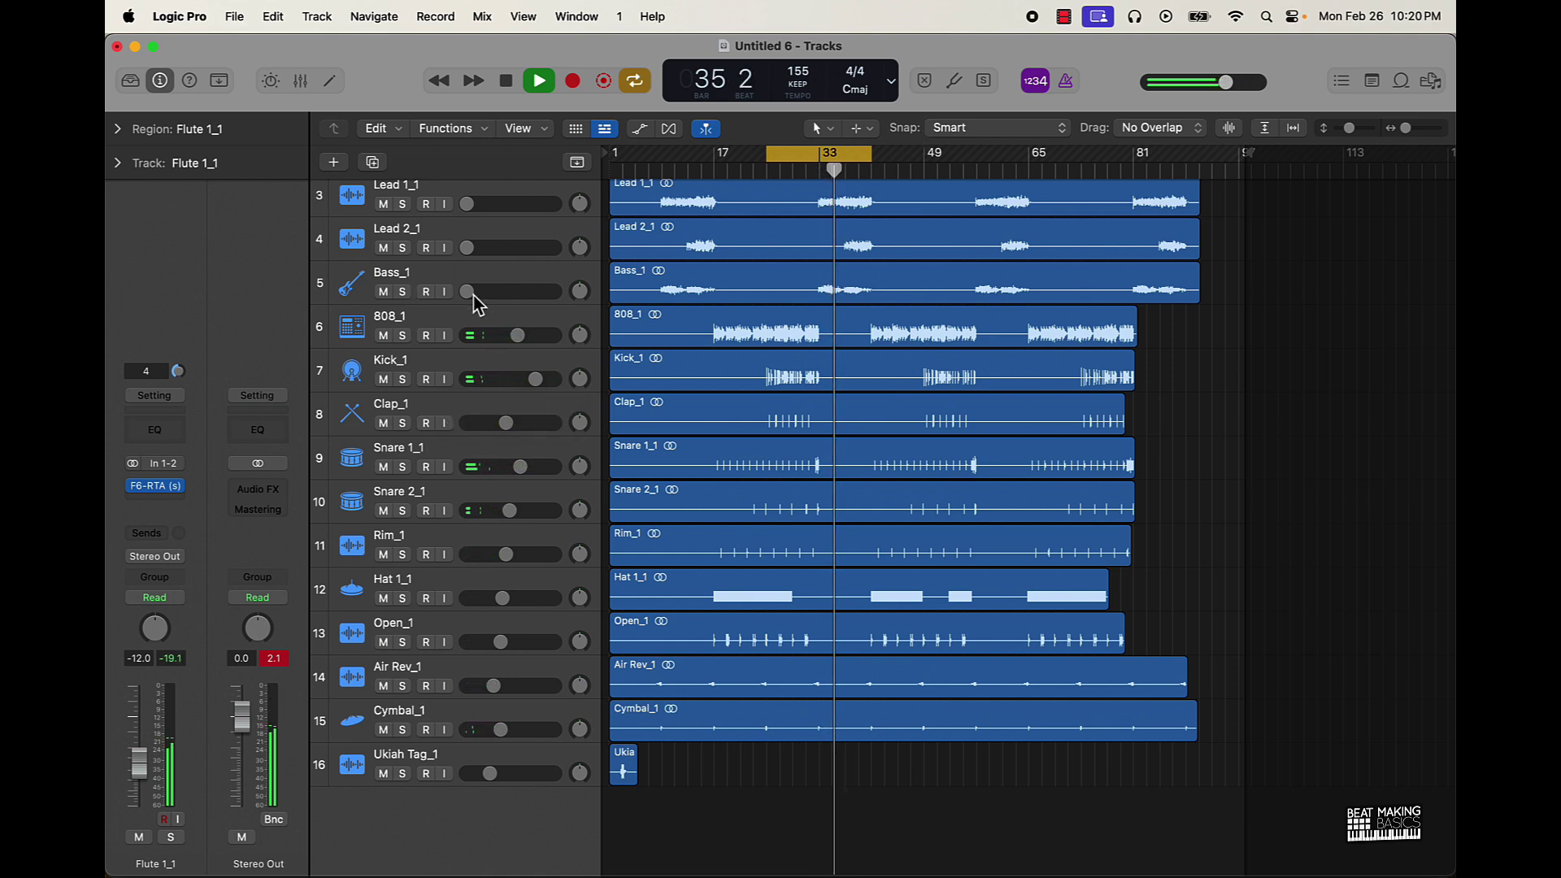
# - Loop bars 33 to 41 and set Bass_1 to -7.0 dB, Lead 1_1 to -10.2 dB and Lead 2_1 to -6.4 dB
pyautogui.moveTo(473, 296); pyautogui.dragTo(509, 295)
pyautogui.press('space')
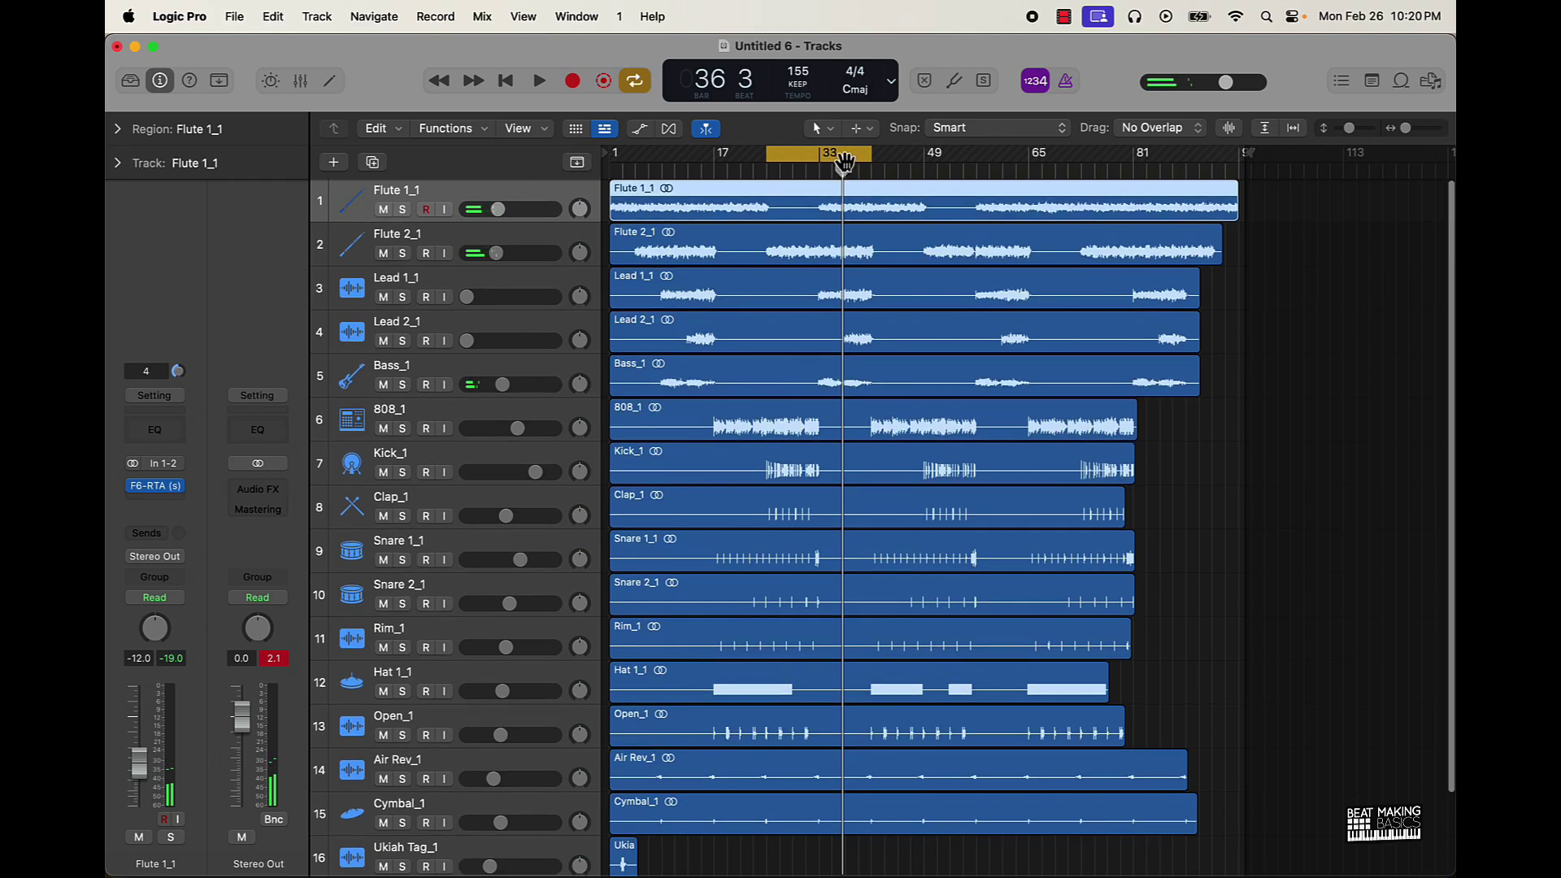
pyautogui.moveTo(832, 157)
pyautogui.mouseDown()
pyautogui.moveTo(874, 165)
pyautogui.moveTo(857, 156)
pyautogui.mouseUp()
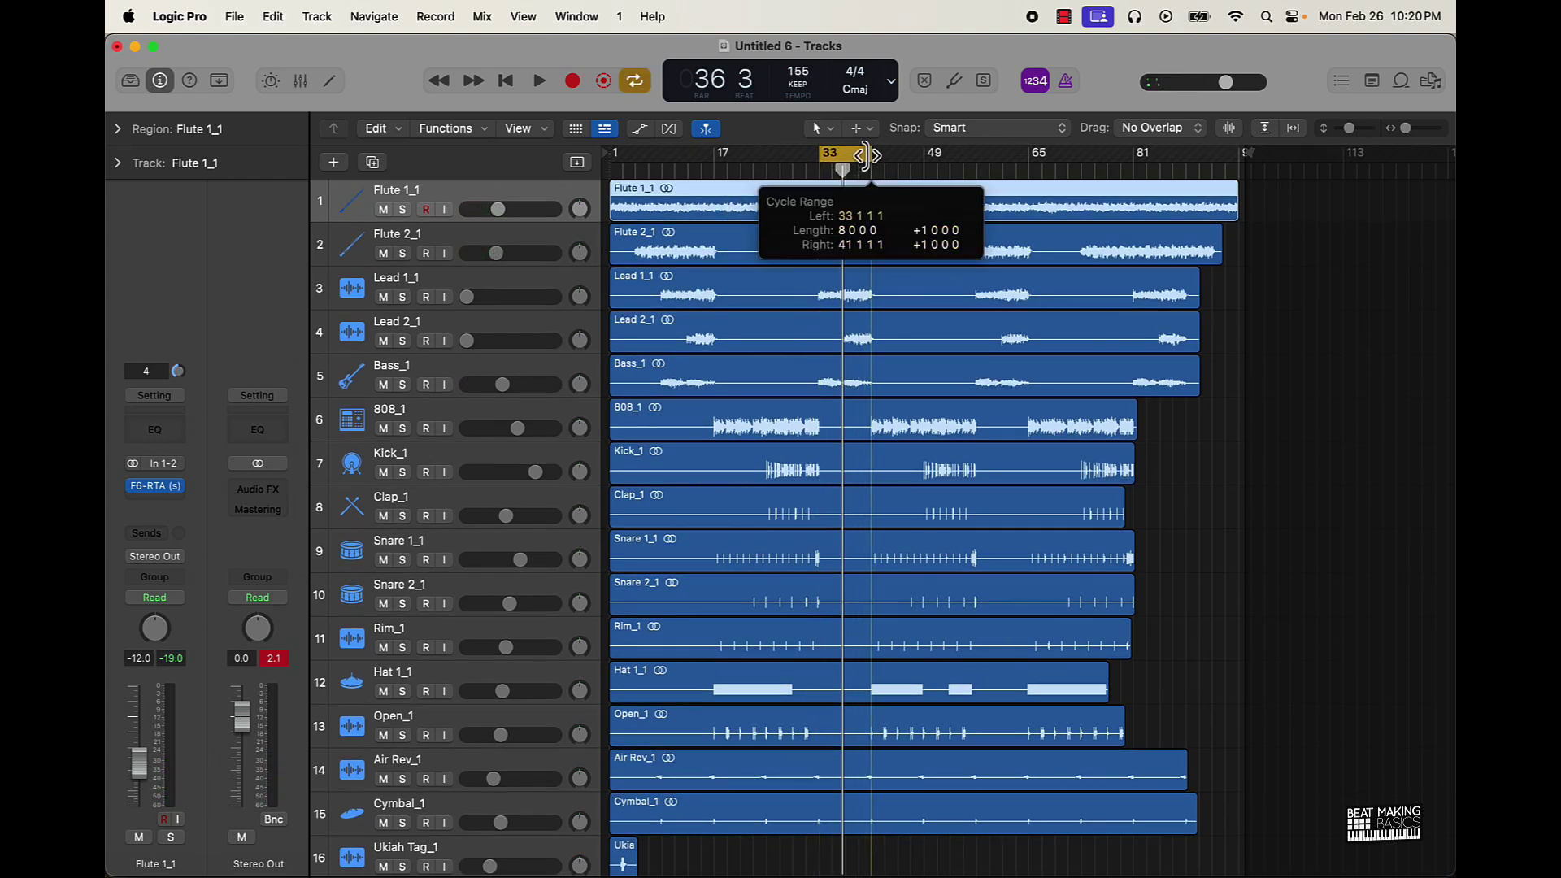
pyautogui.press('space')
pyautogui.click(519, 431)
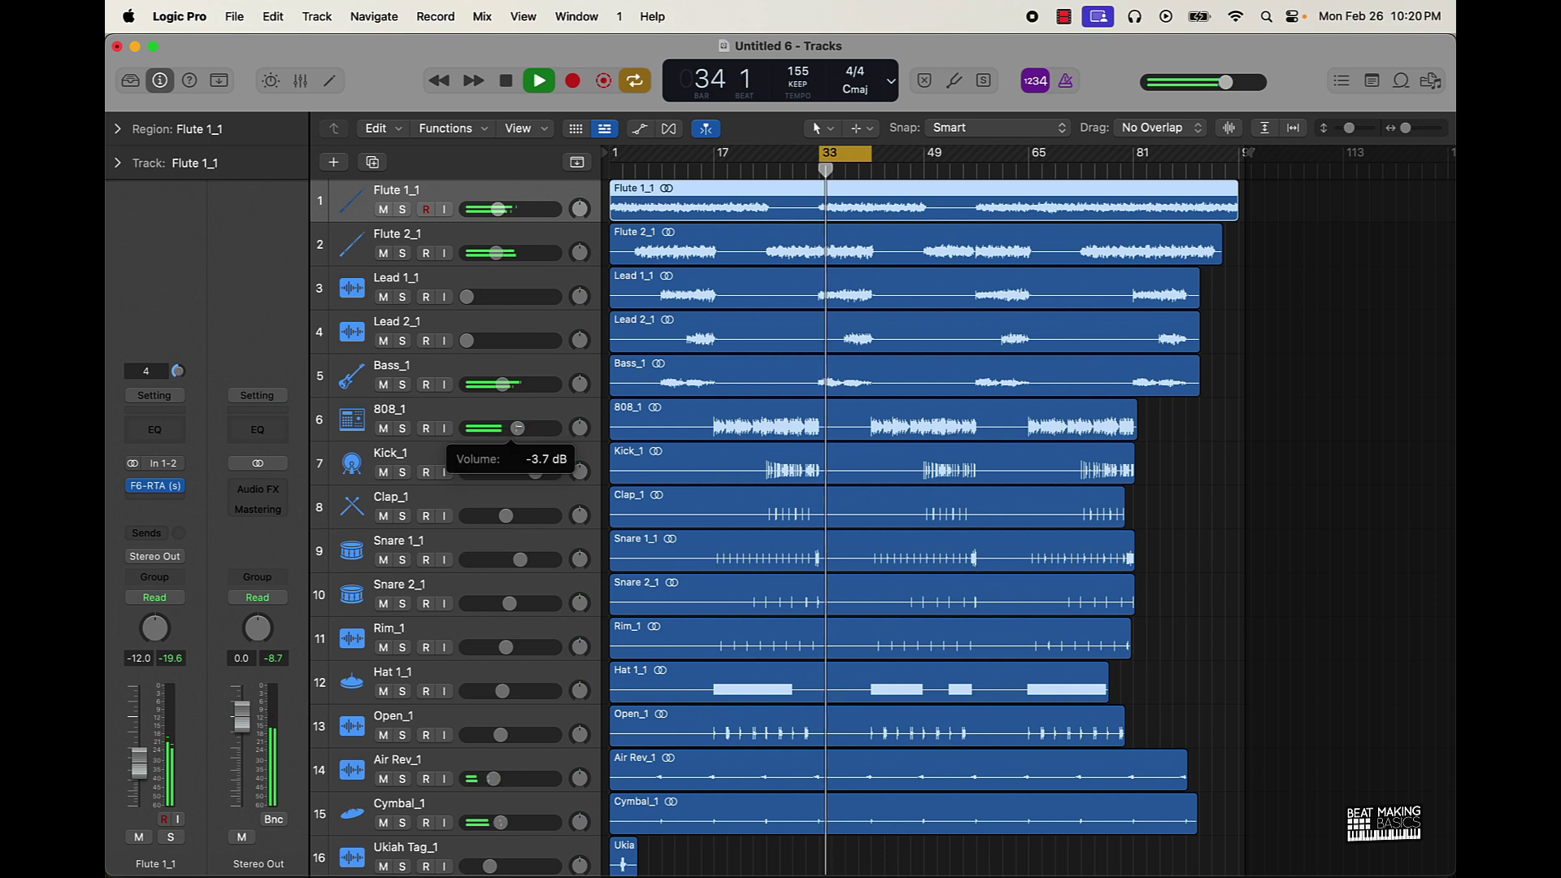
pyautogui.moveTo(504, 387); pyautogui.dragTo(508, 387)
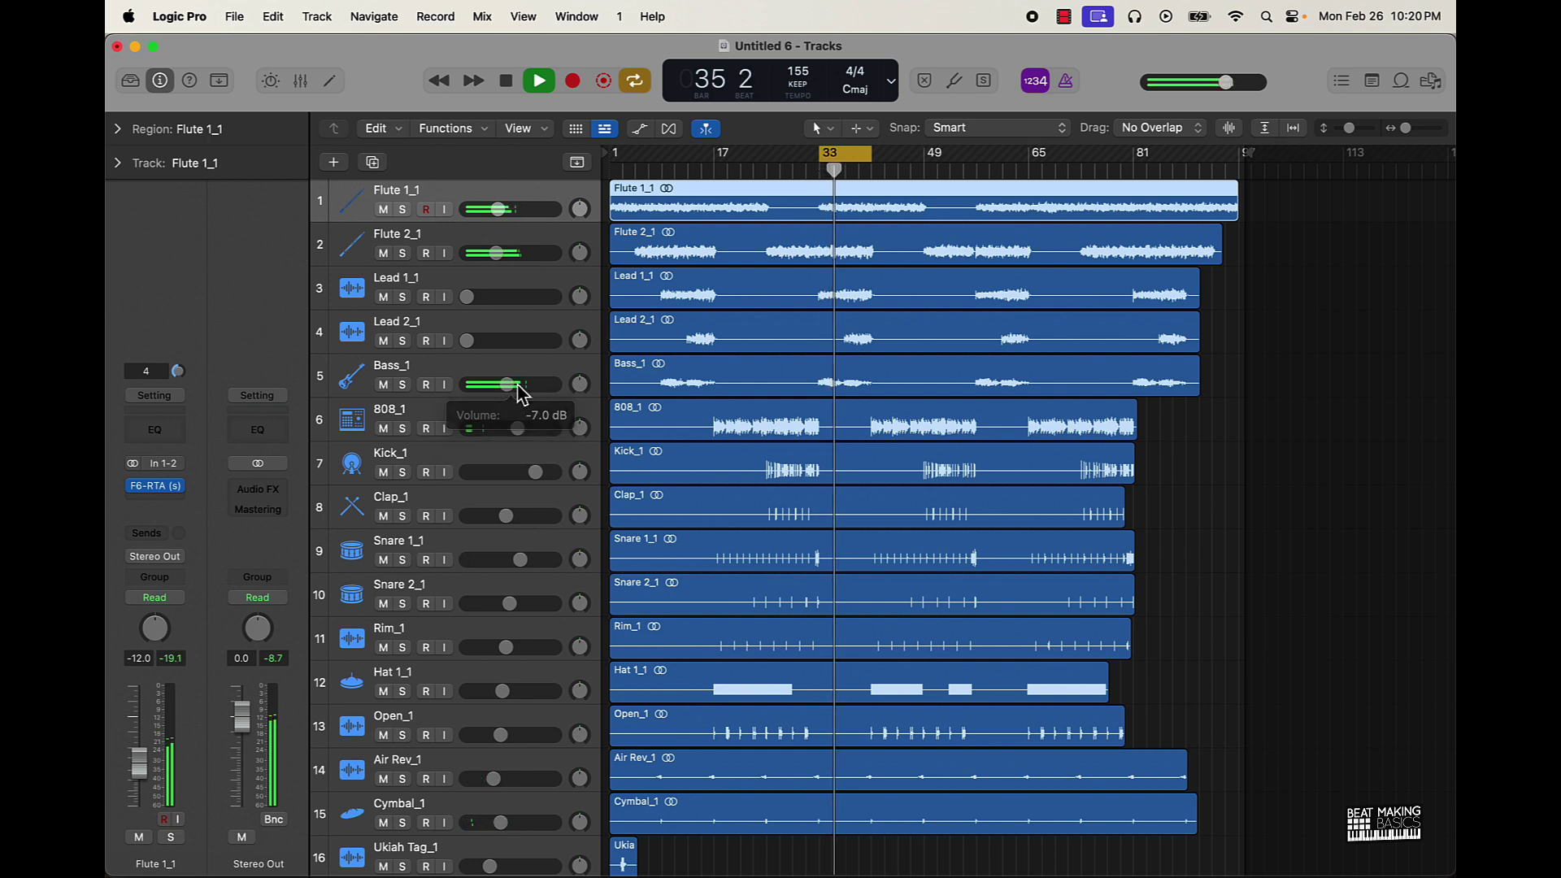
pyautogui.scroll(-1, 515, 393)
pyautogui.moveTo(469, 315); pyautogui.dragTo(500, 268)
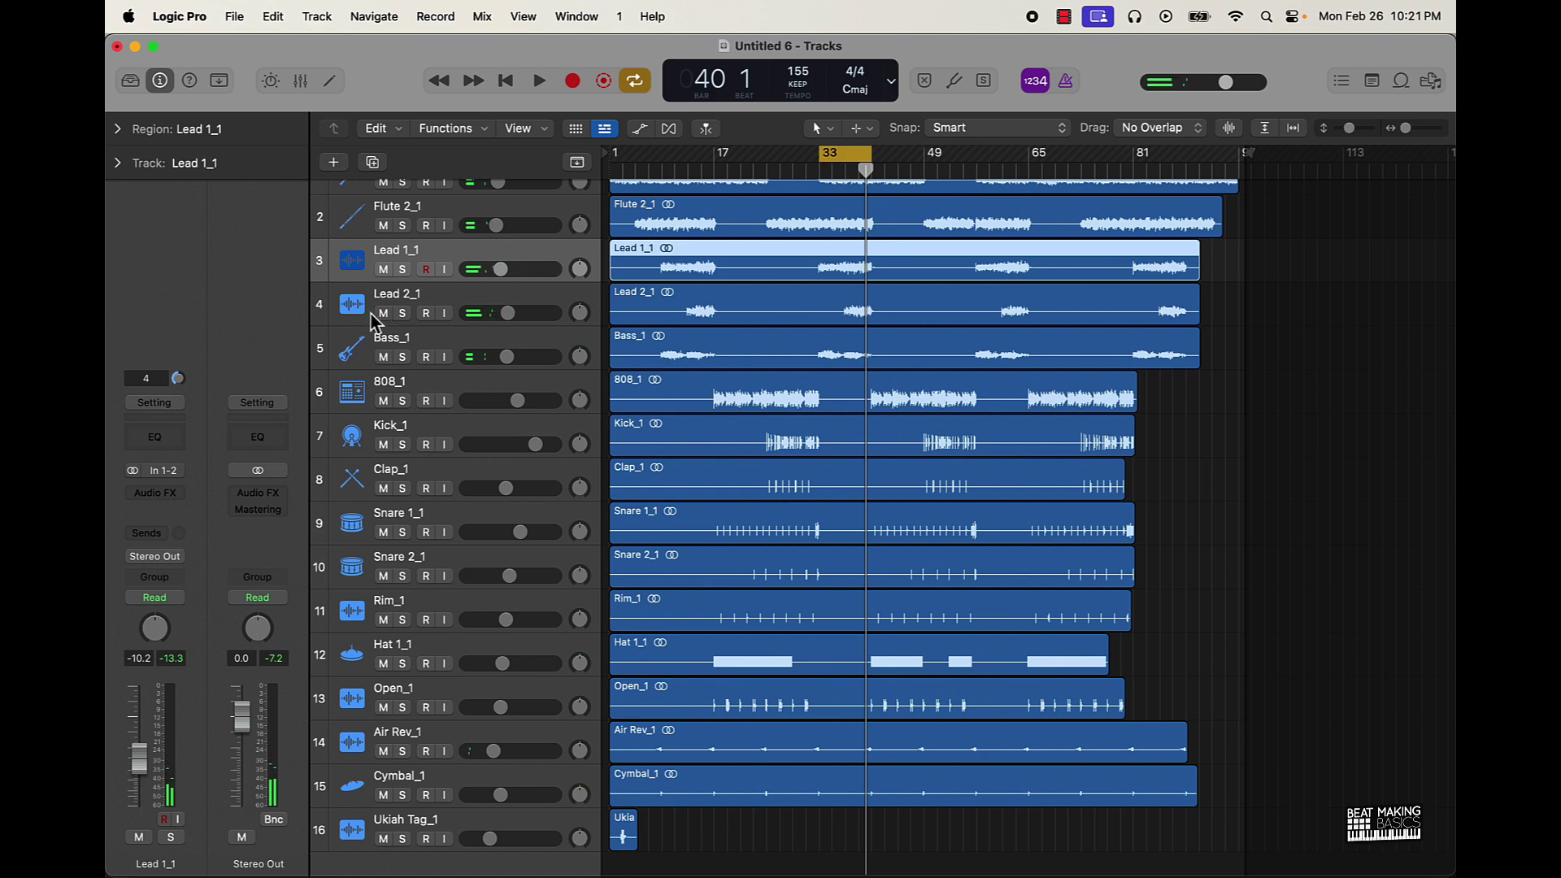
# - Insert F6-RTA (s) on Lead 1_1 and filter it with a low cut at 199 Hz, 24 dB/Oct, and a high cut at 5095 Hz
pyautogui.click(155, 492)
pyautogui.moveTo(212, 521)
pyautogui.click(288, 521)
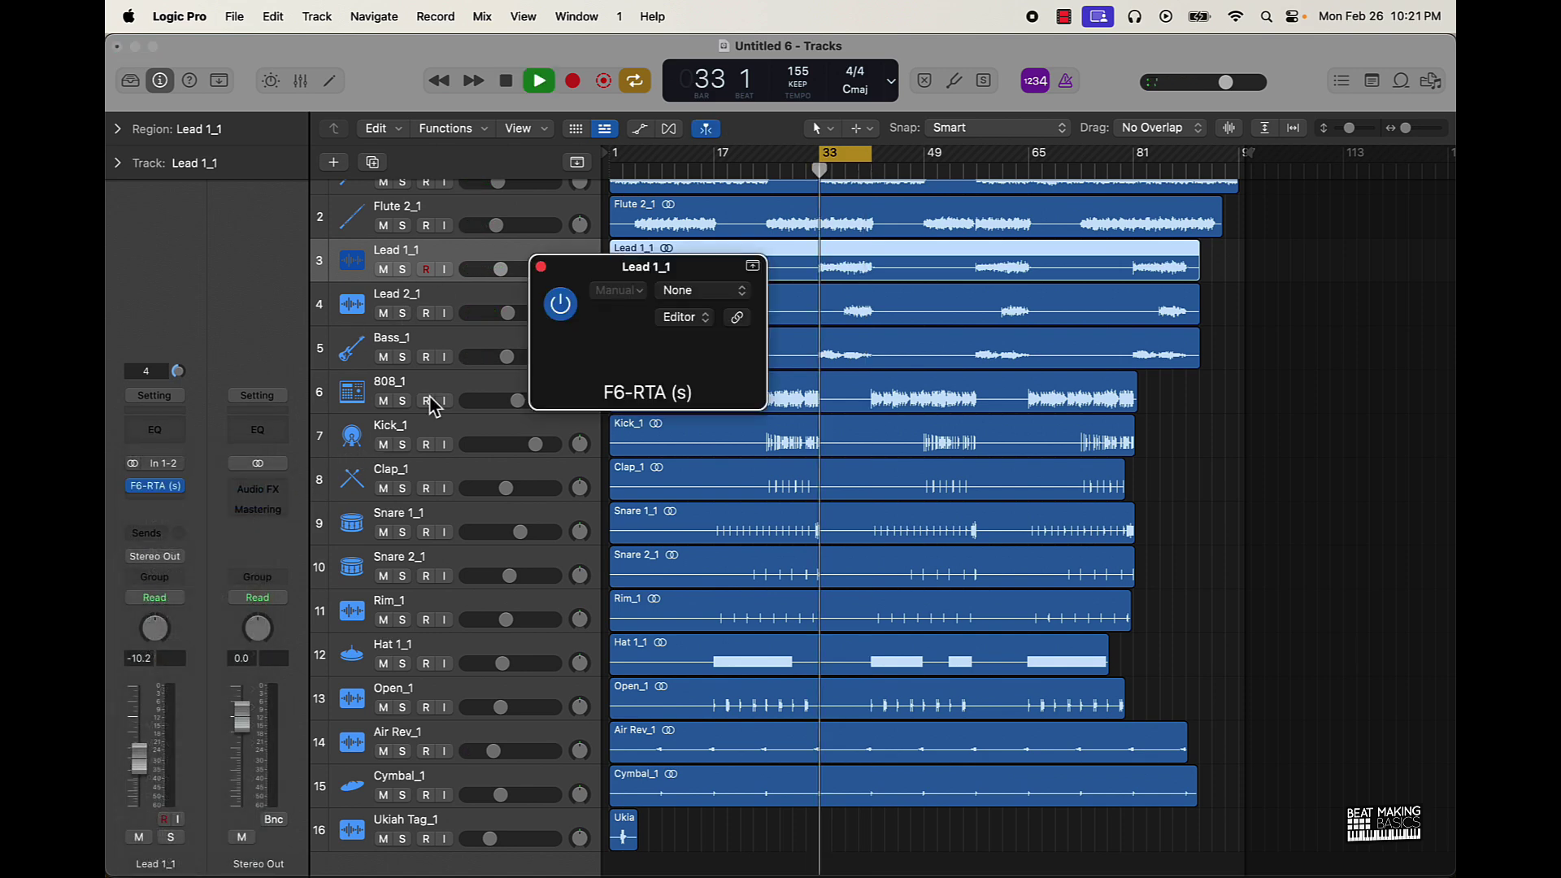
pyautogui.moveTo(605, 530); pyautogui.dragTo(824, 463)
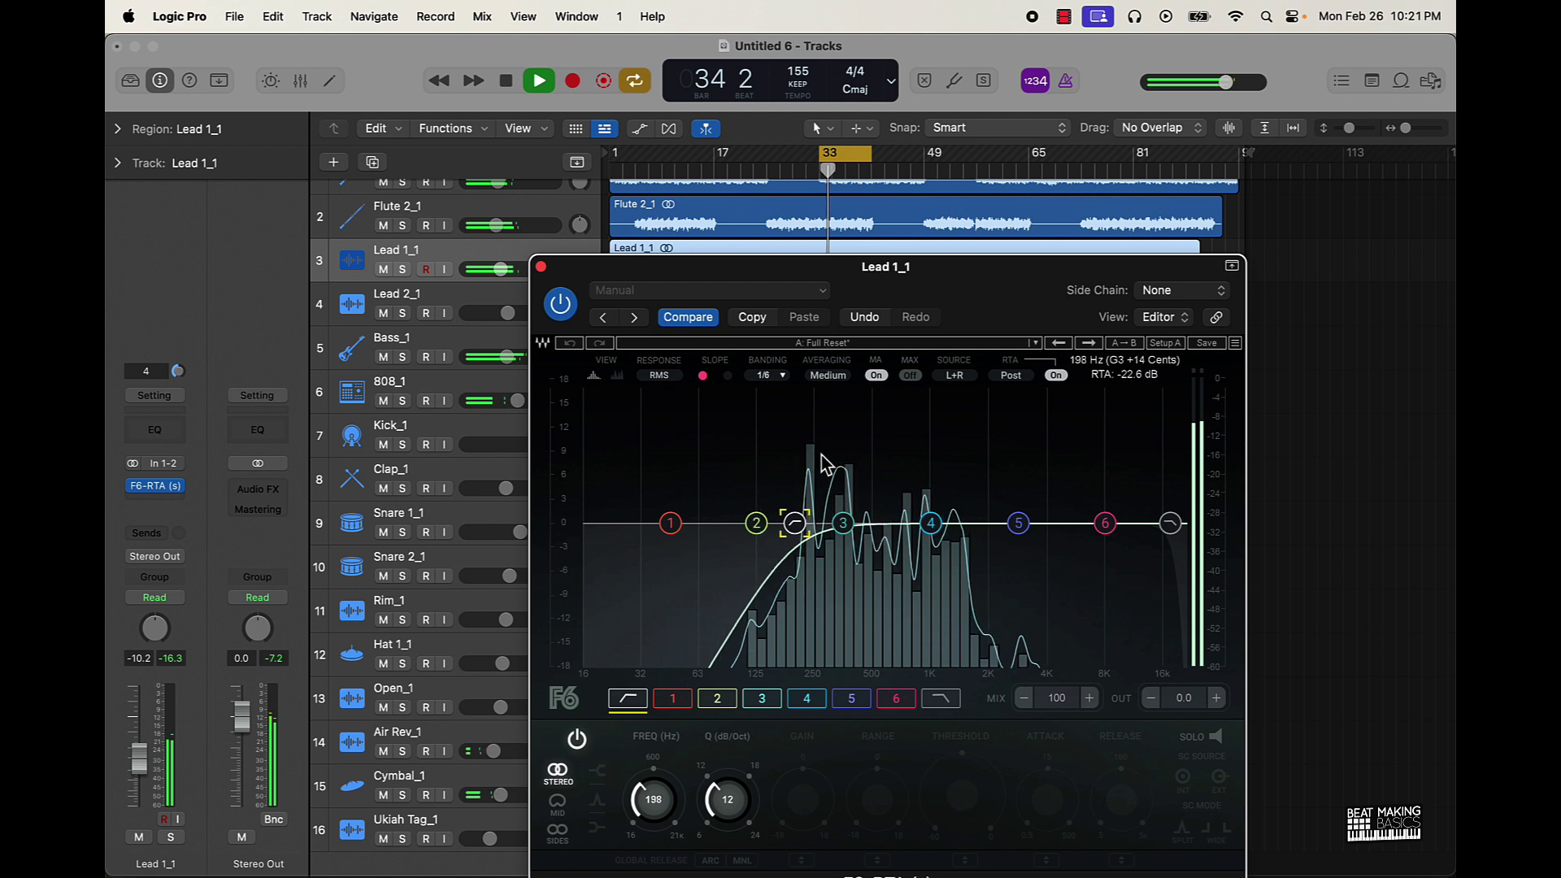
pyautogui.moveTo(728, 797); pyautogui.dragTo(752, 715)
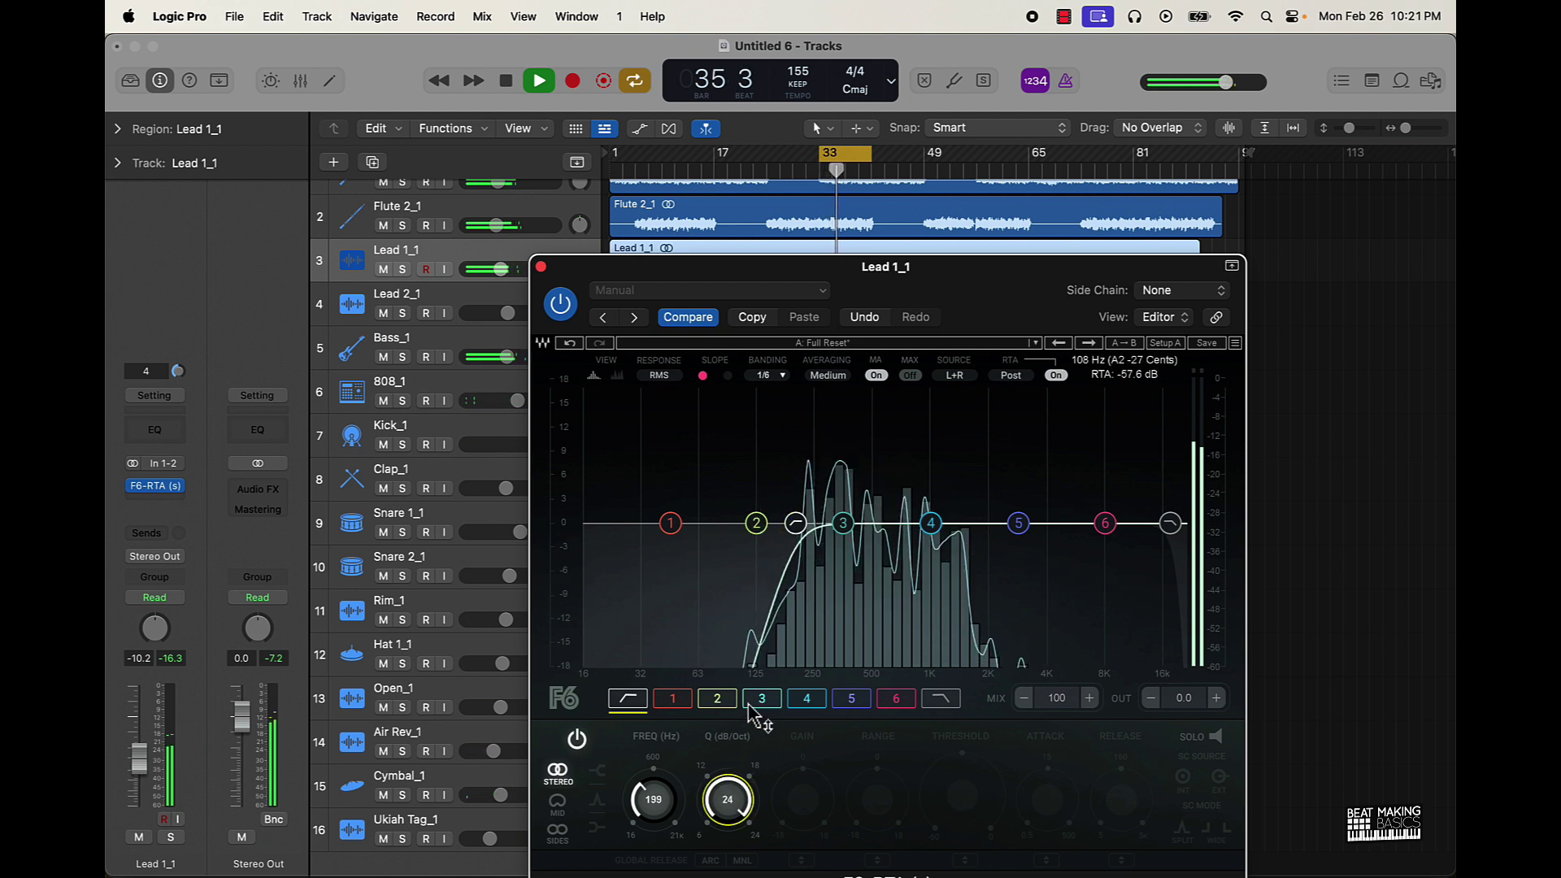
pyautogui.moveTo(1170, 524); pyautogui.dragTo(1061, 546)
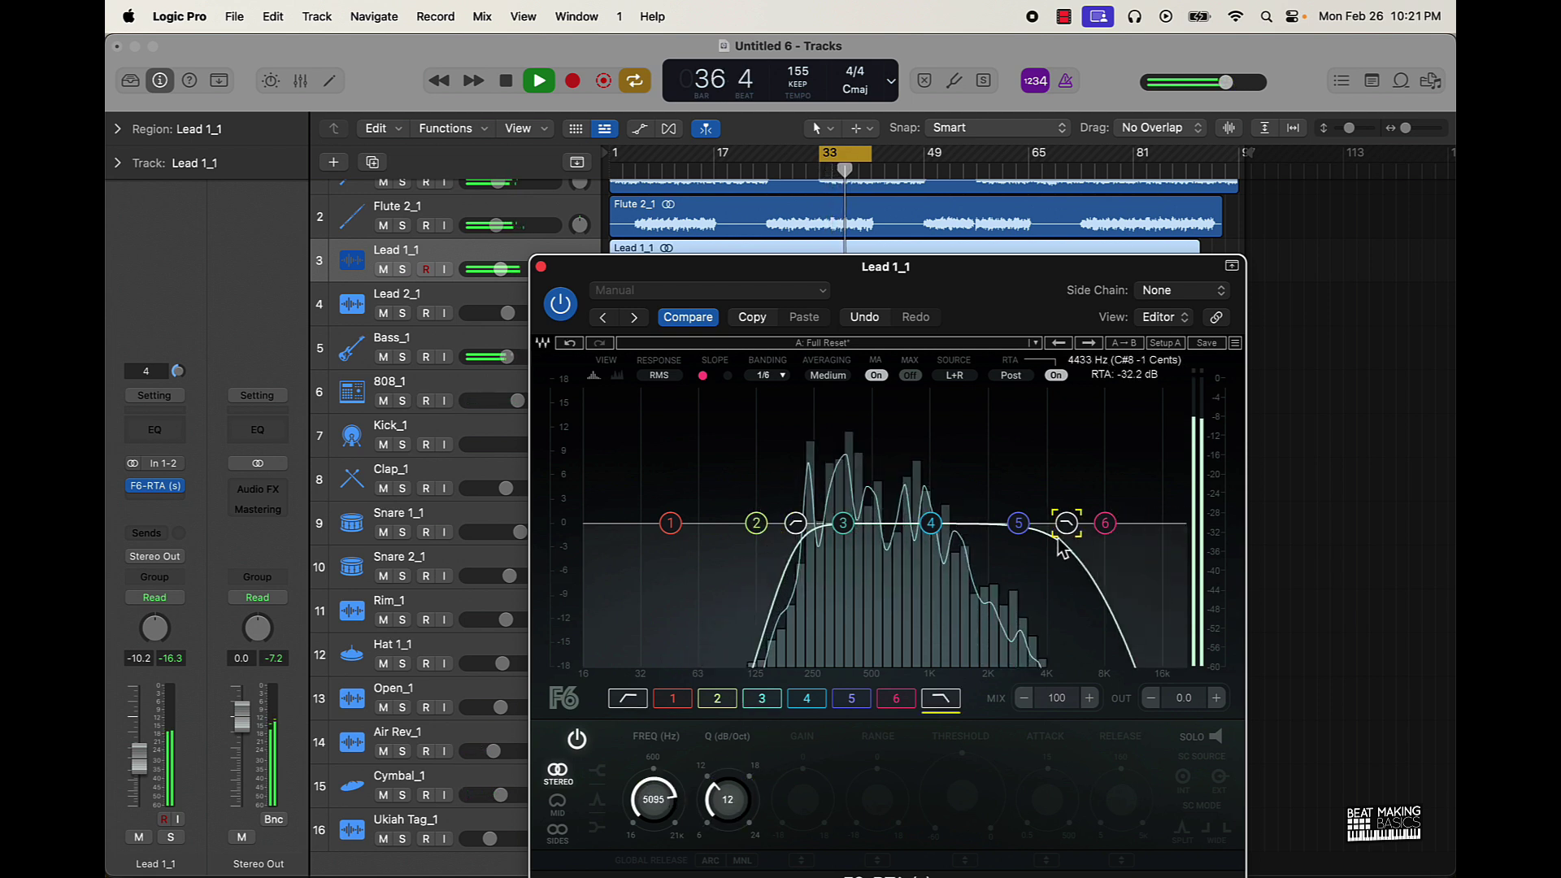
pyautogui.click(540, 267)
# - Insert F6-RTA (s) on Lead 2_1 and filter it with a low cut at 227 Hz and a high cut at 8177 Hz
pyautogui.click(488, 299)
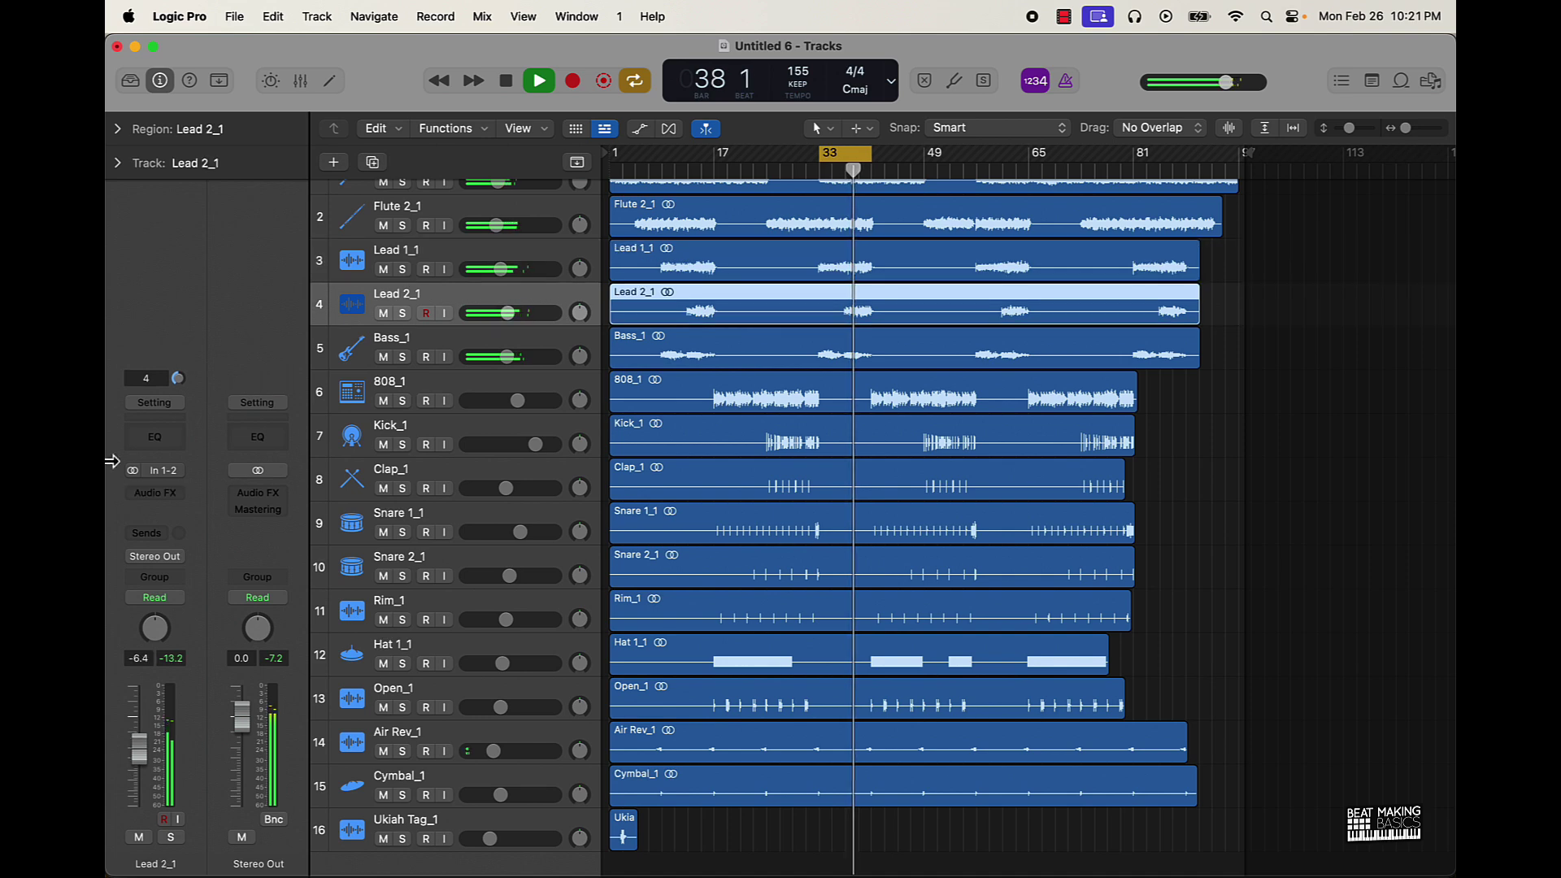
pyautogui.click(157, 505)
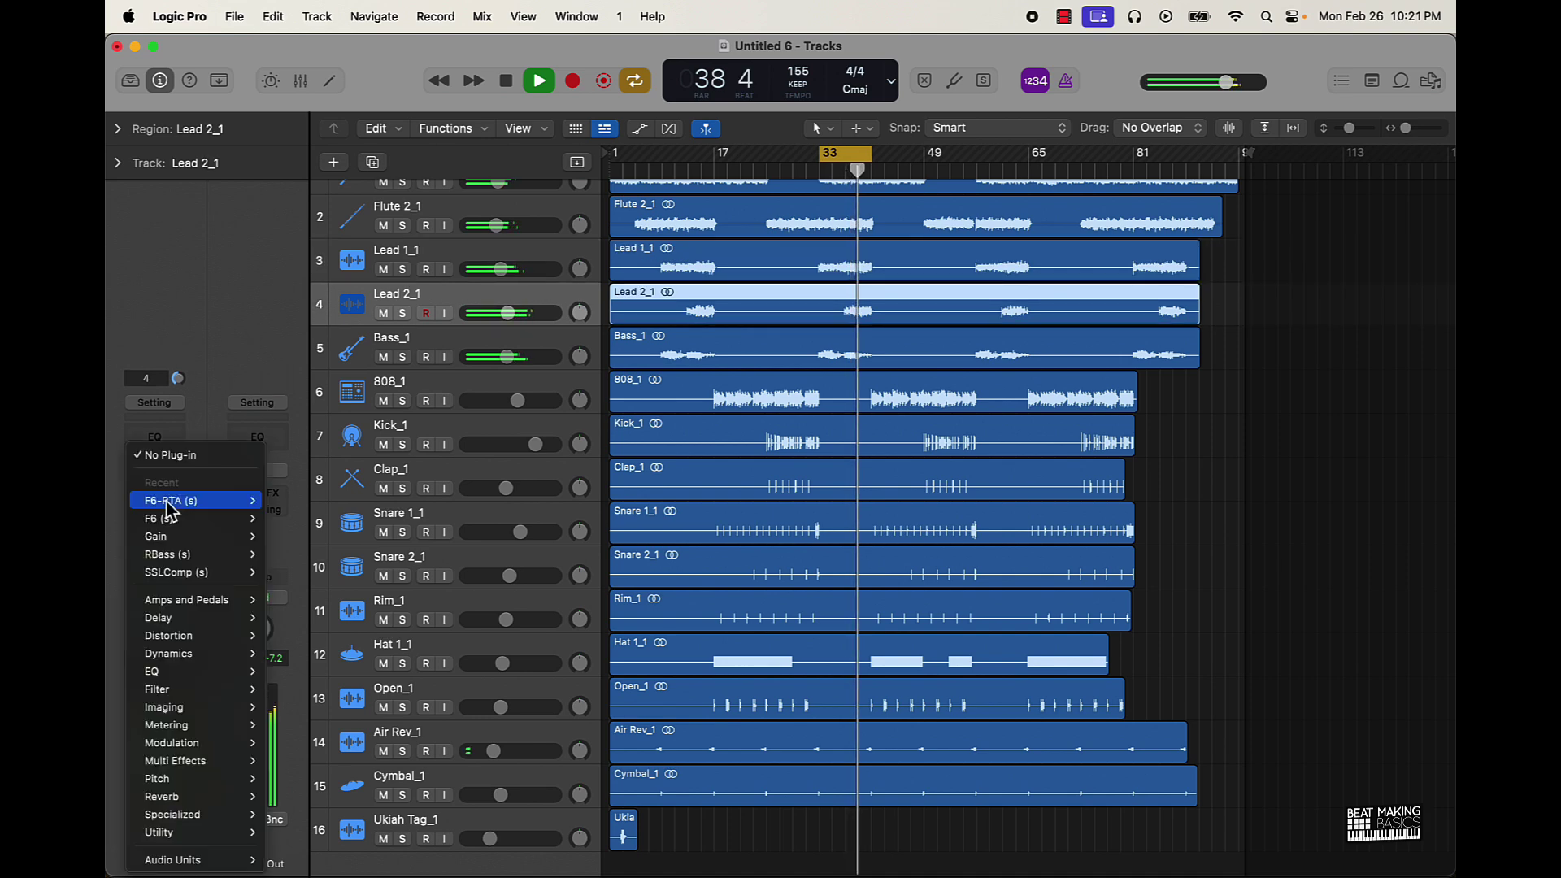
pyautogui.click(232, 506)
pyautogui.moveTo(597, 524); pyautogui.dragTo(822, 506)
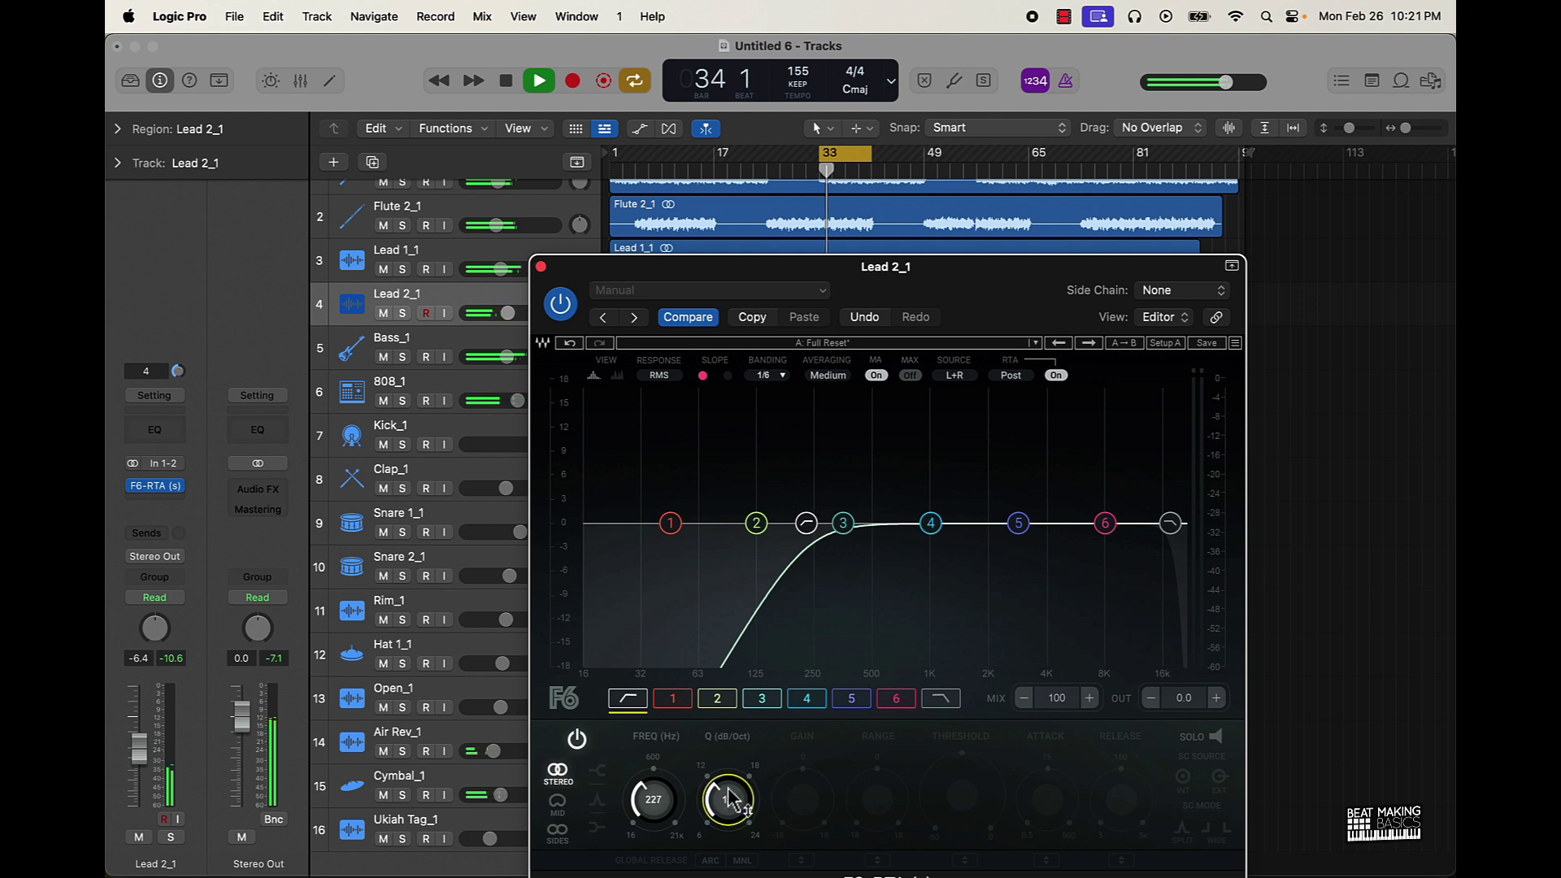
pyautogui.moveTo(1178, 551); pyautogui.dragTo(1069, 580)
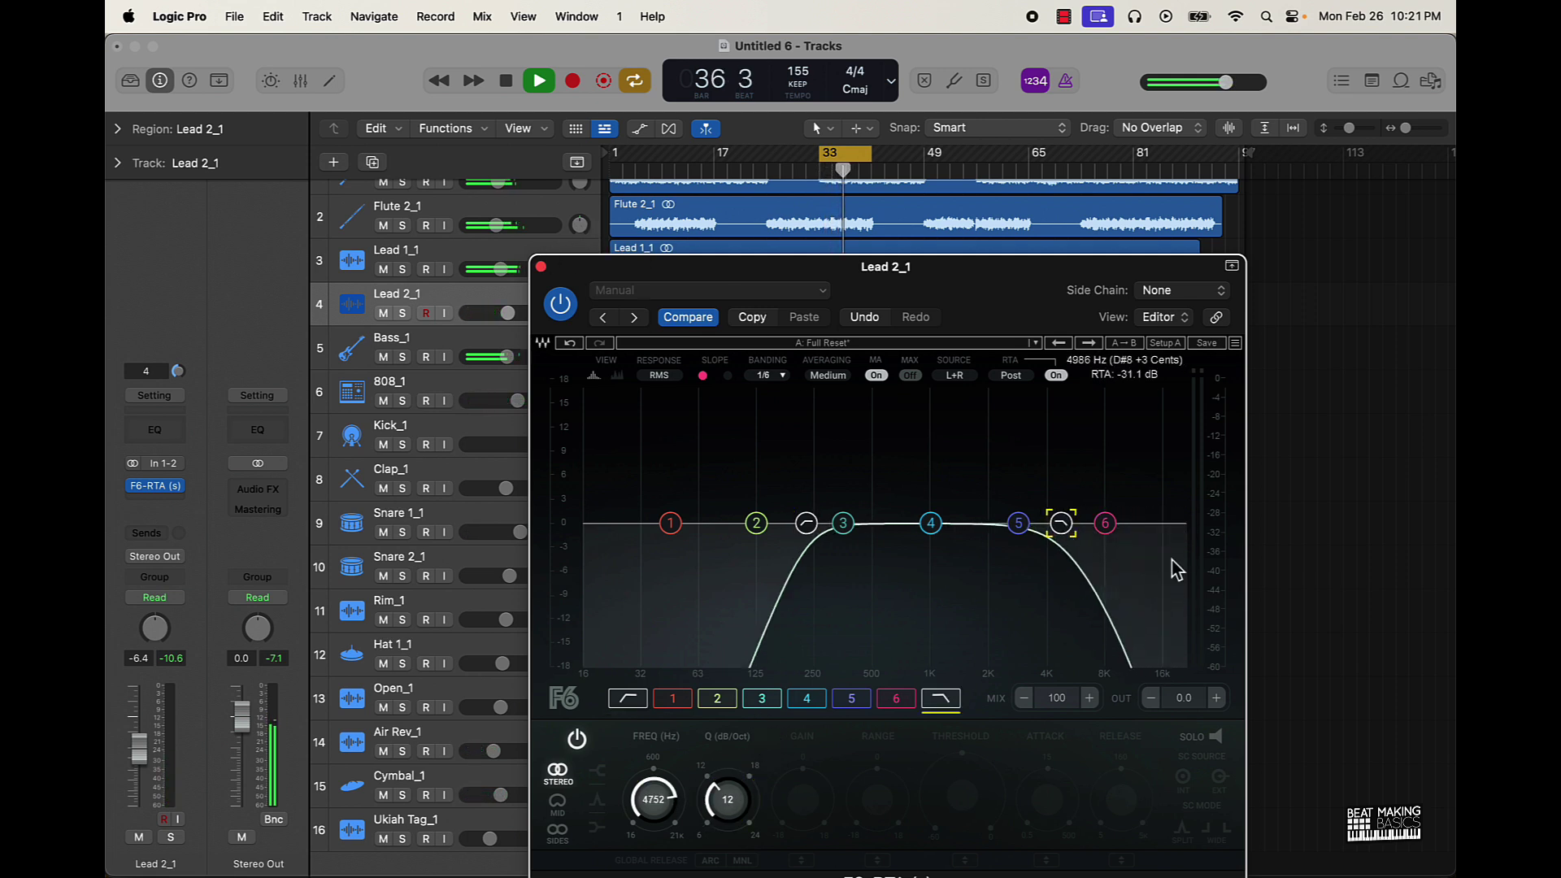
pyautogui.moveTo(1061, 523); pyautogui.dragTo(1115, 517)
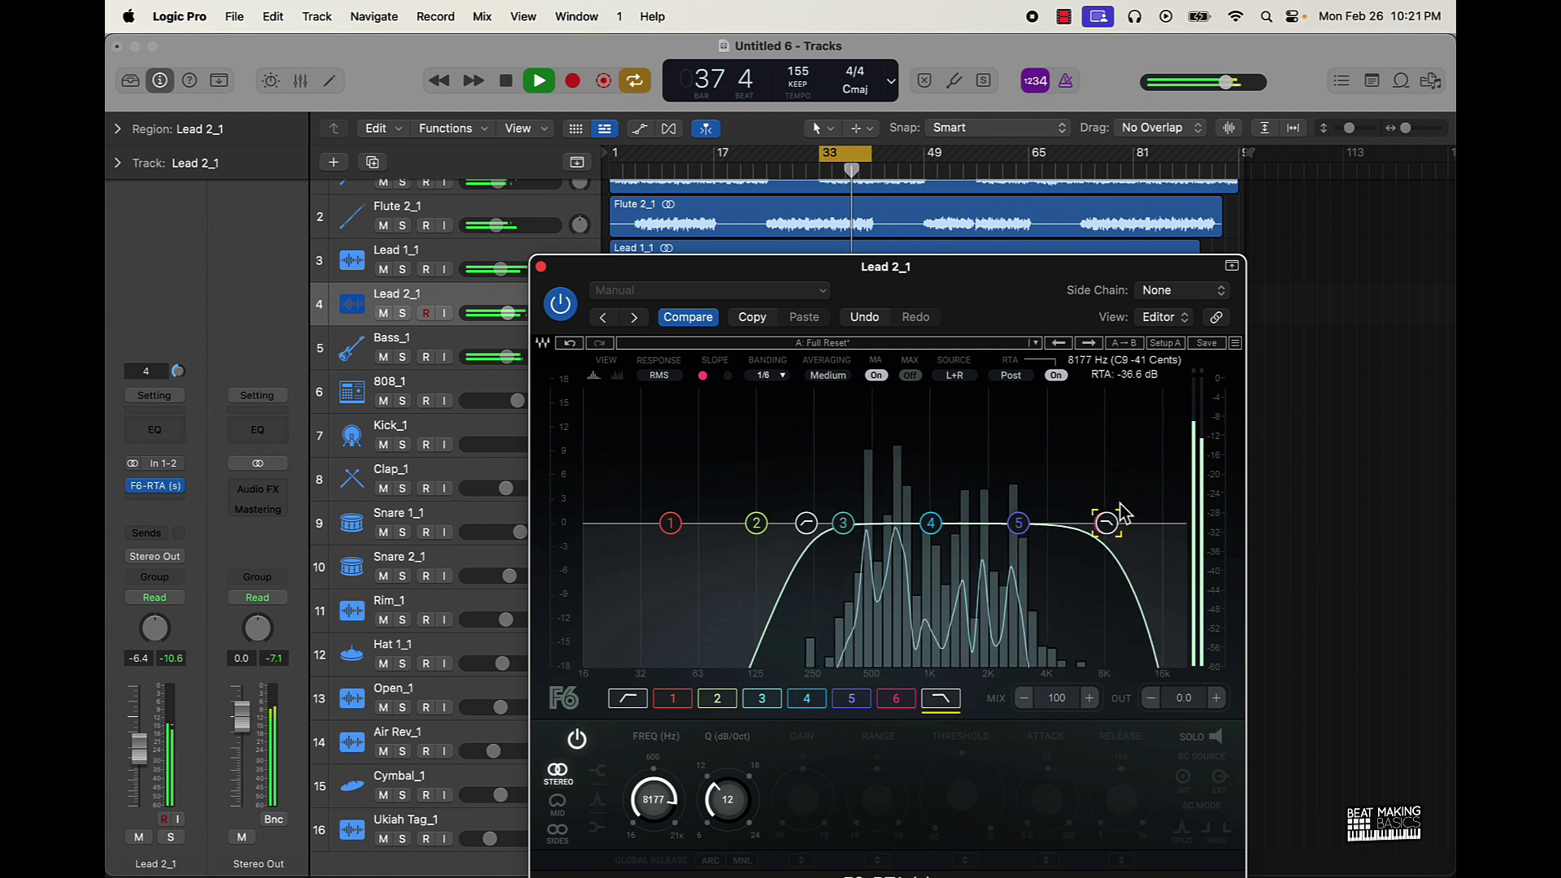
pyautogui.click(541, 267)
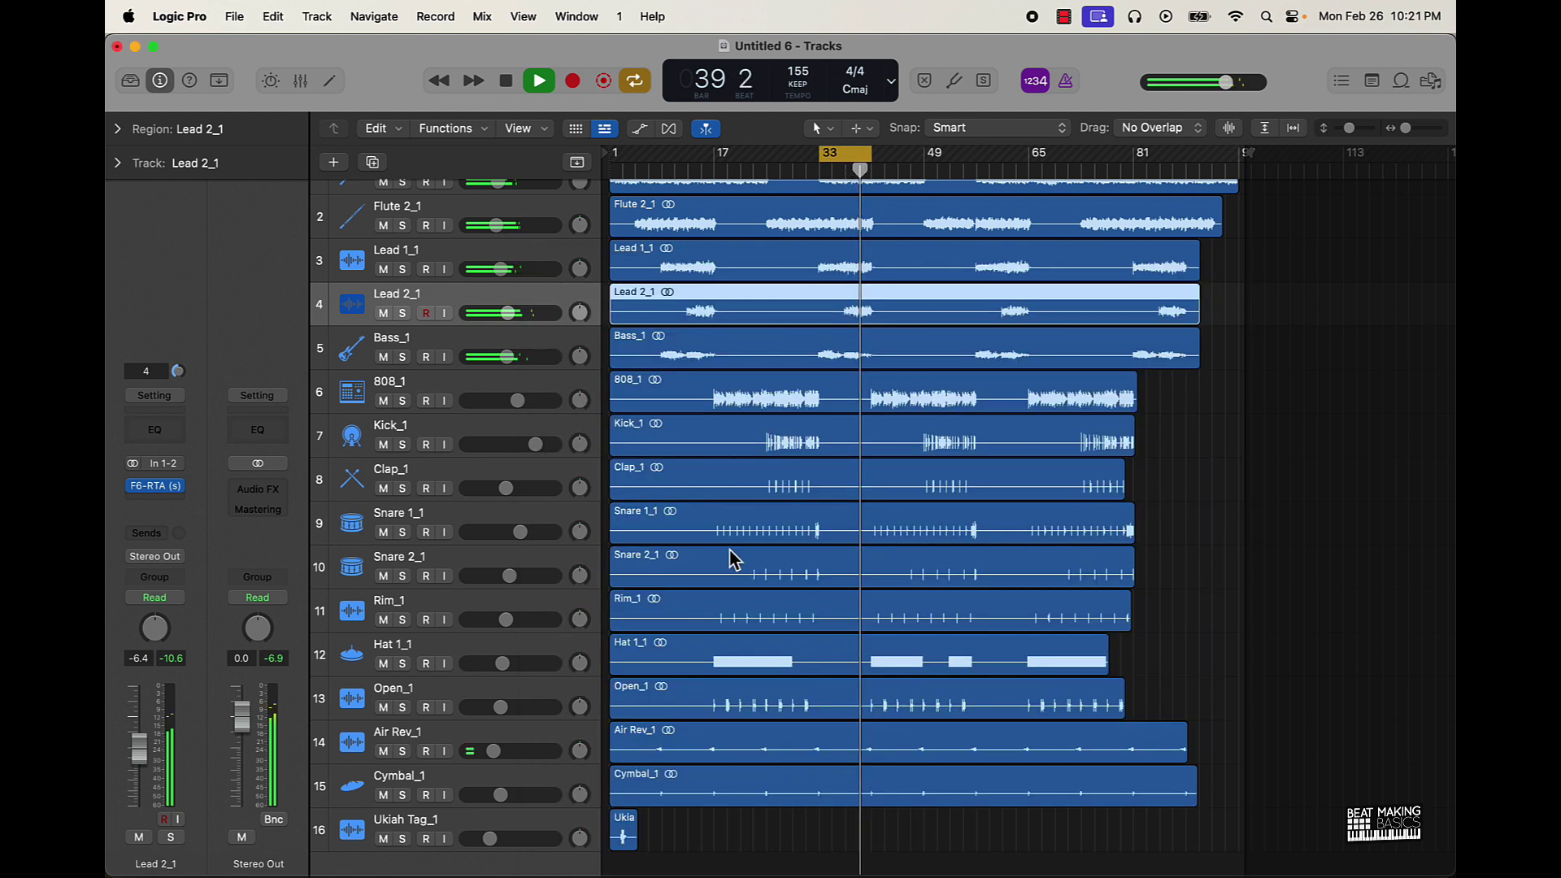
# - Turn off the cycle range, set the 808_1 volume to -3.0 dB and stop playback
pyautogui.click(838, 163)
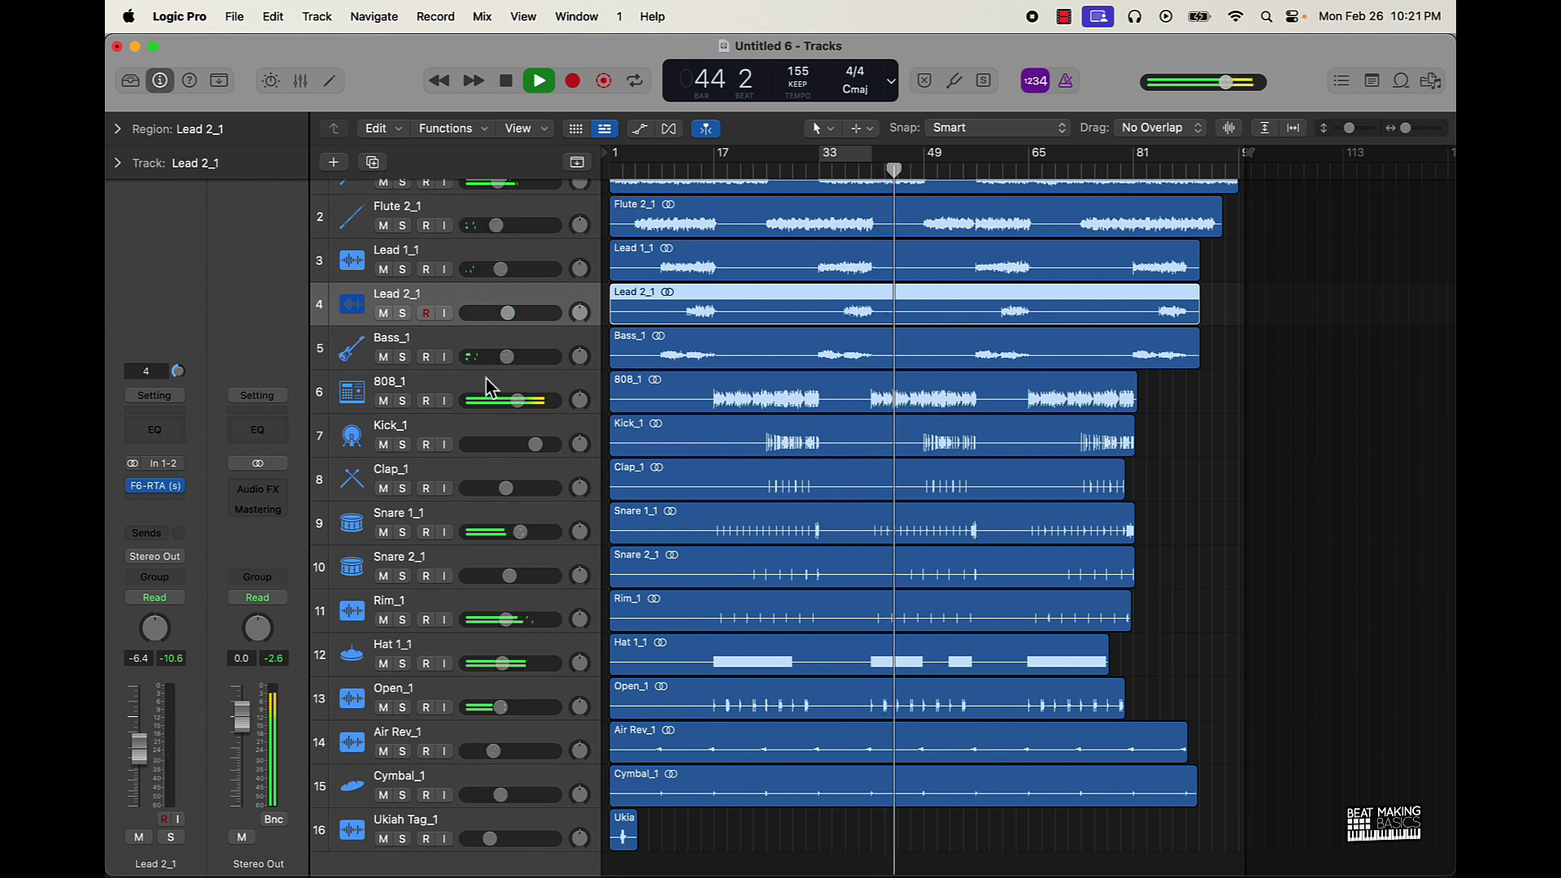
pyautogui.moveTo(528, 406)
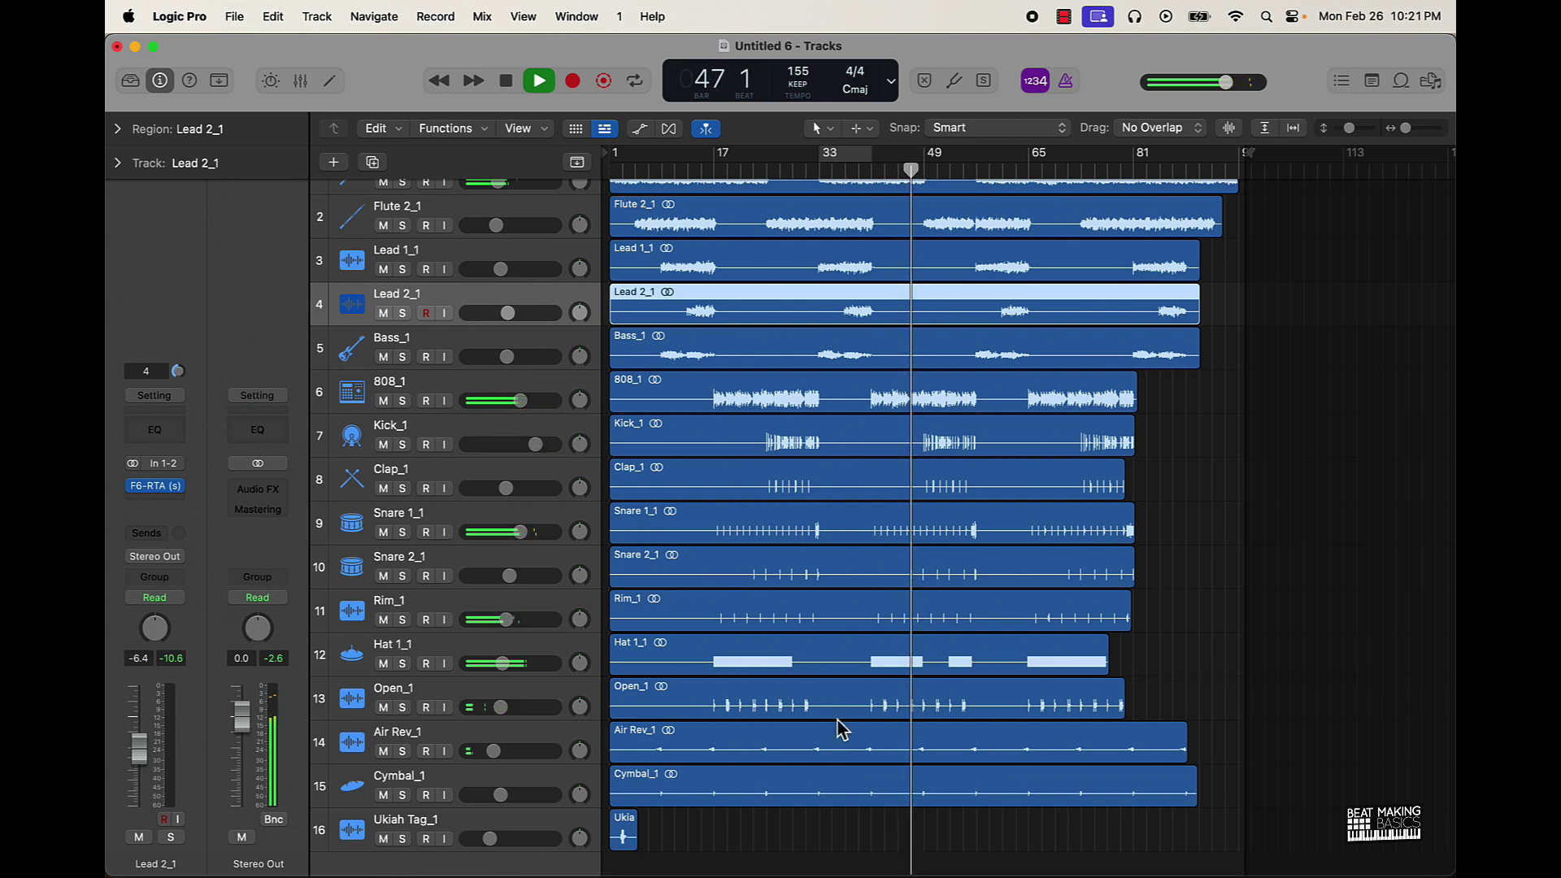
pyautogui.press('space')
# - Show the mixer and switch the input format of the channels from 808_1 through Open_1 from stereo to mono
pyautogui.click(300, 81)
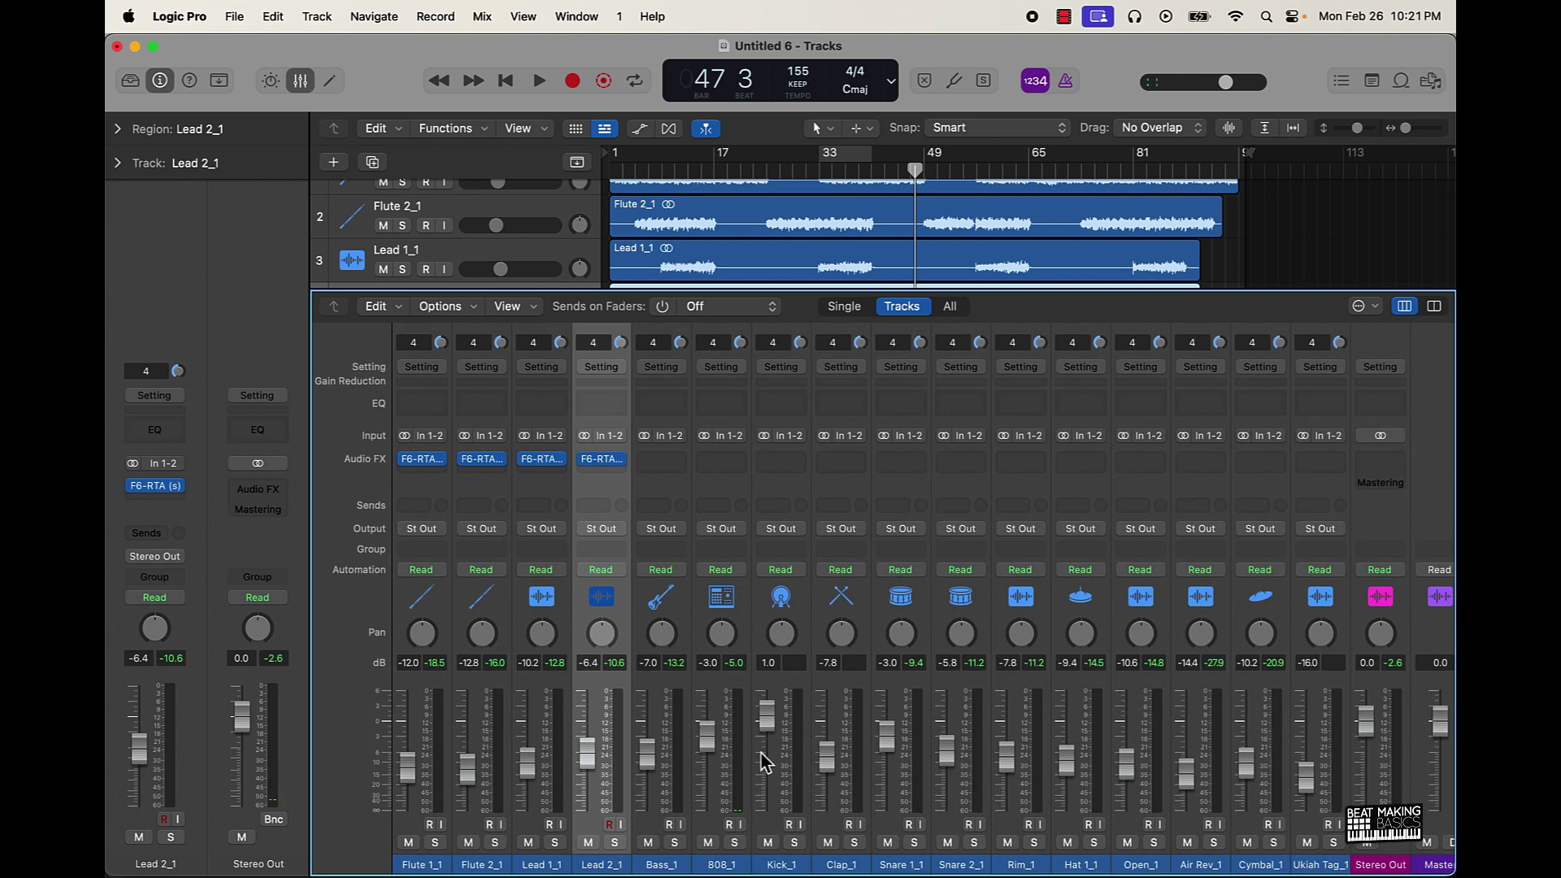
pyautogui.hscroll(1, 736, 855)
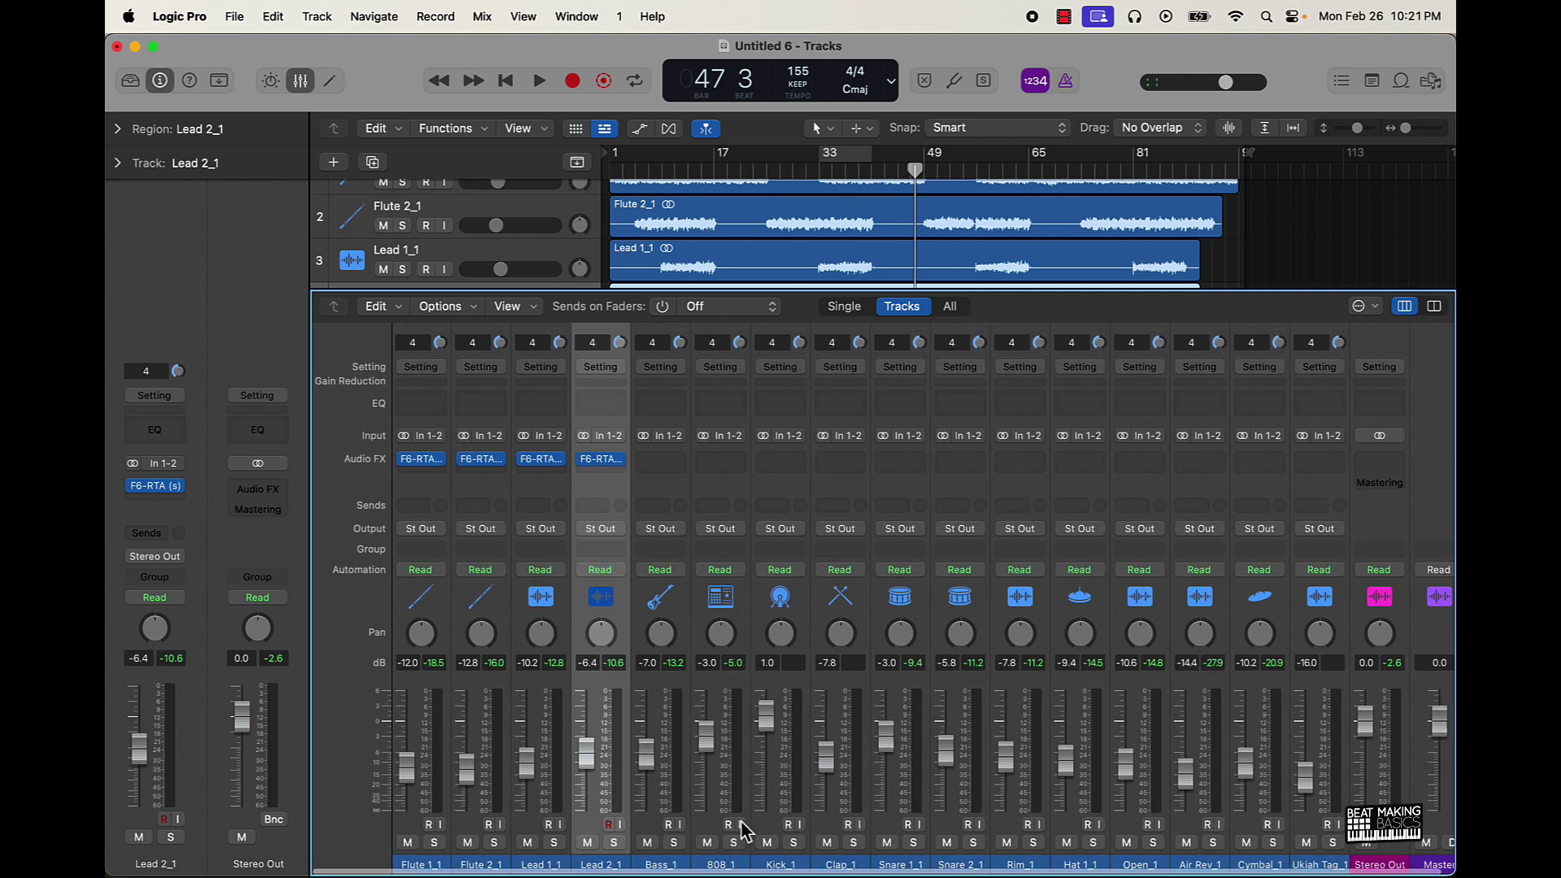
pyautogui.moveTo(711, 841); pyautogui.dragTo(1245, 823)
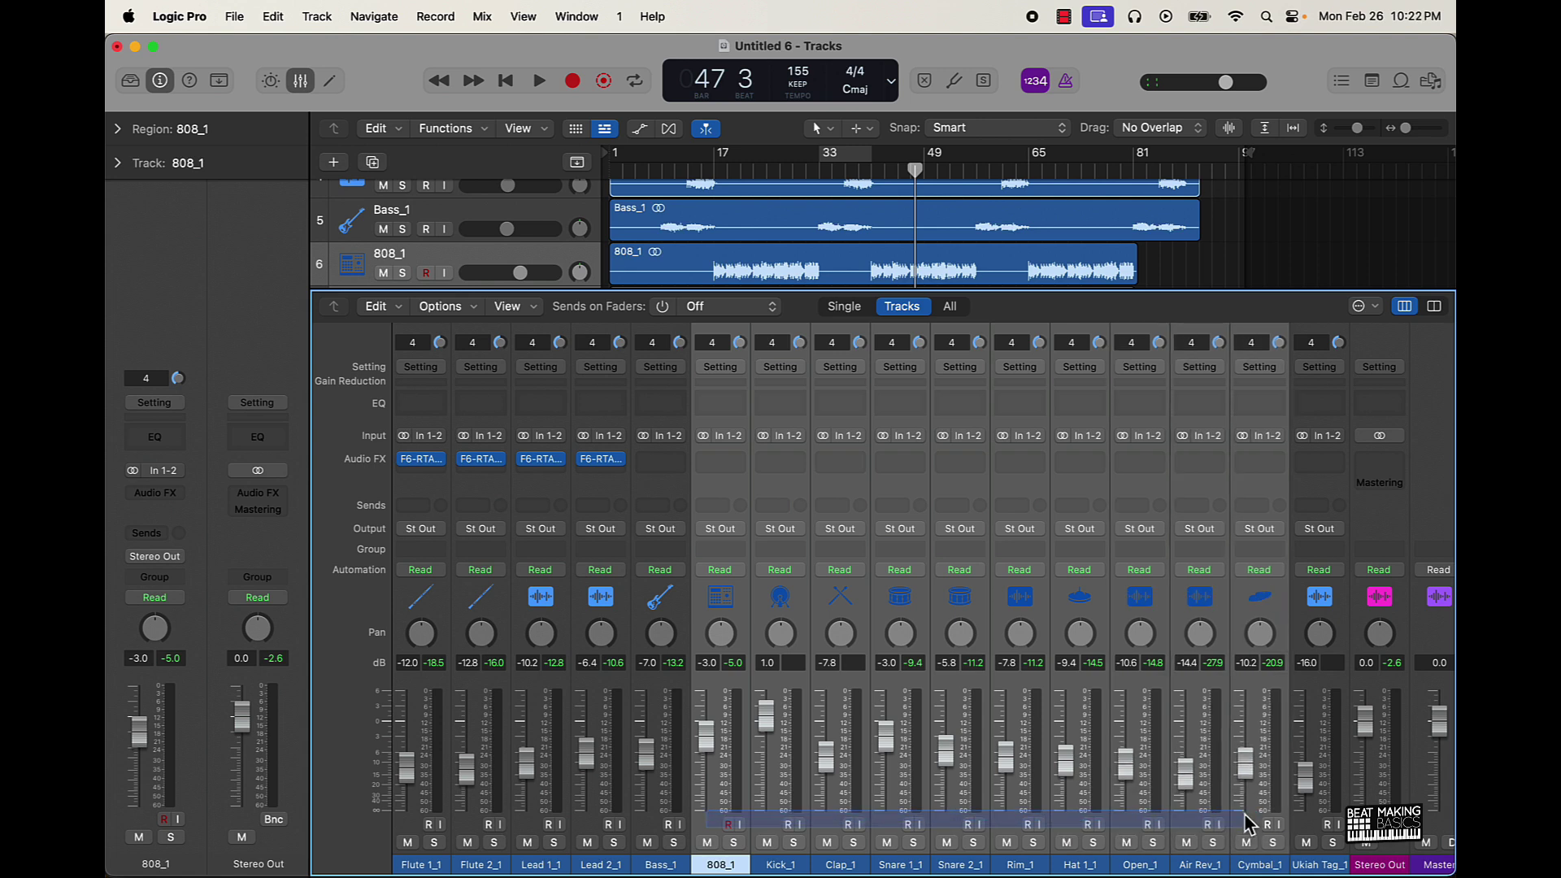
pyautogui.moveTo(1244, 813); pyautogui.dragTo(1244, 813)
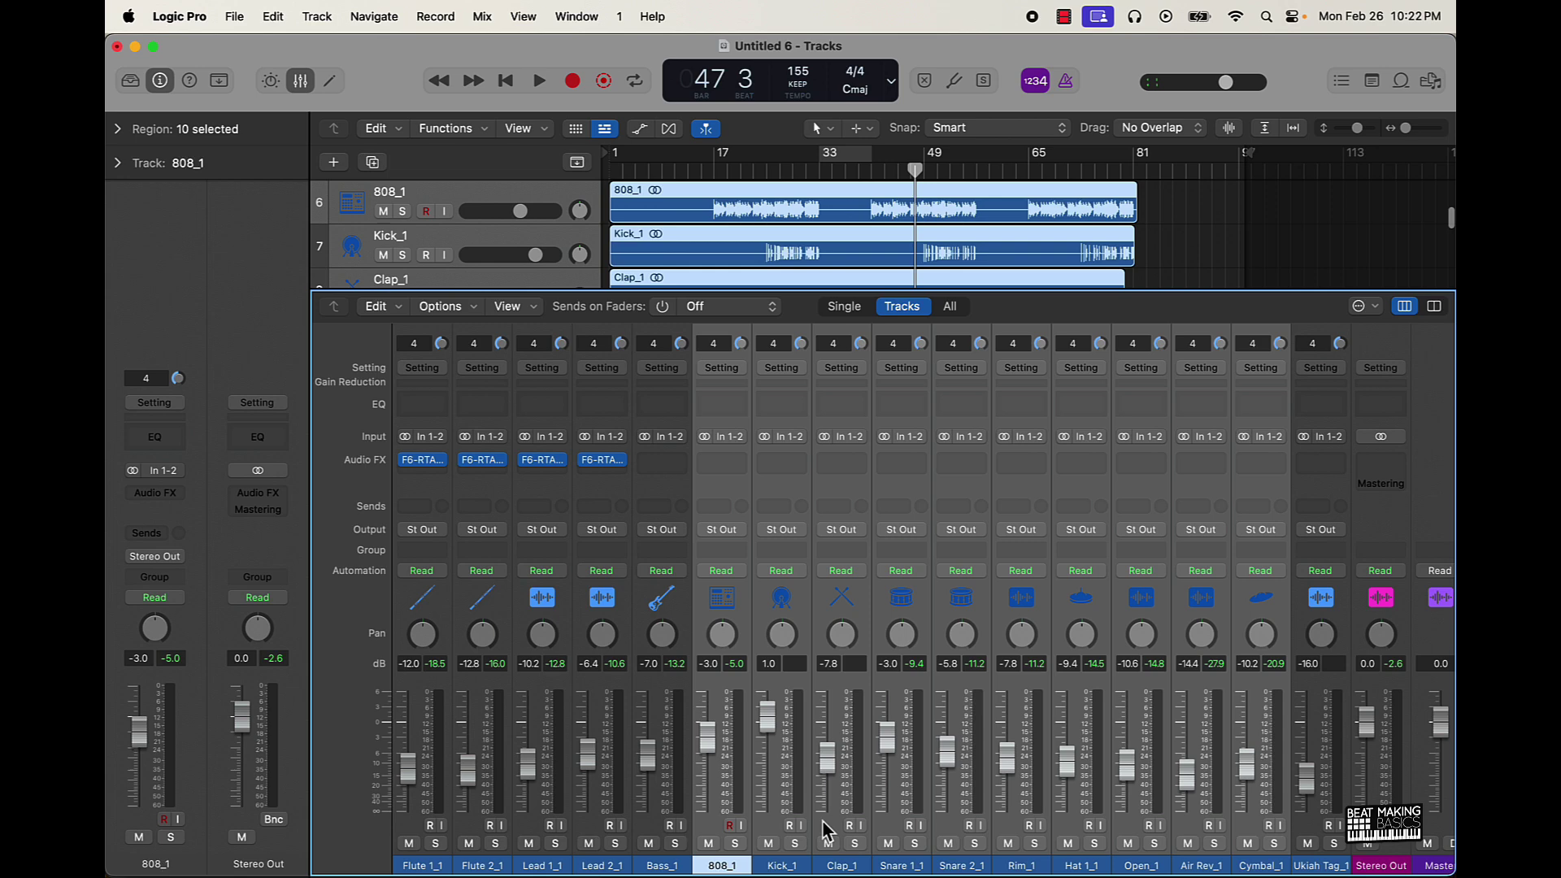
pyautogui.click(701, 829)
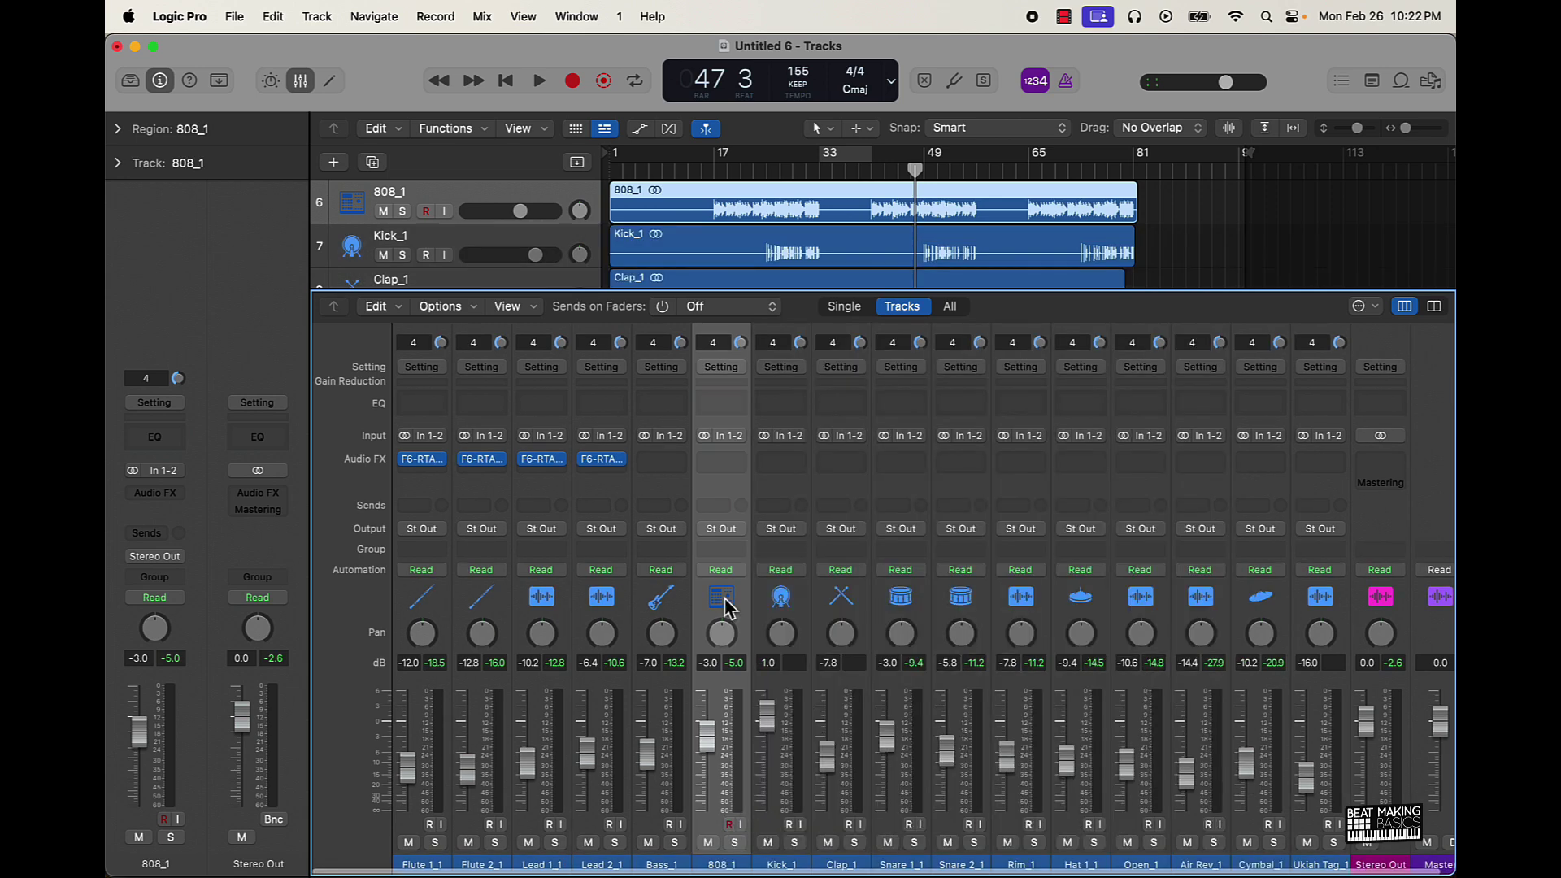
pyautogui.click(705, 437)
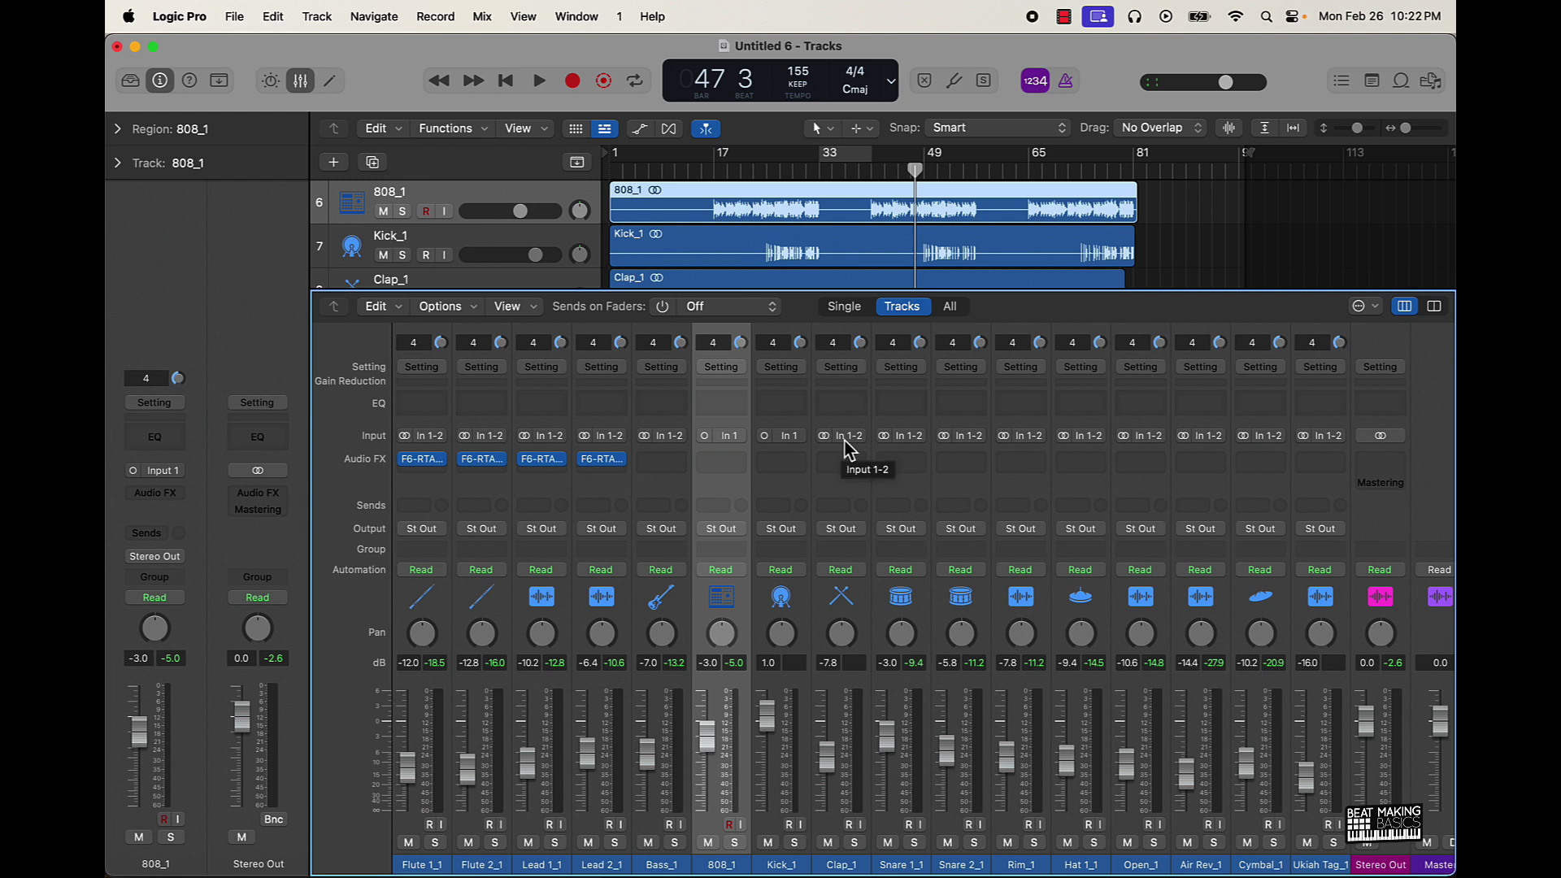
pyautogui.click(890, 441)
pyautogui.click(1005, 439)
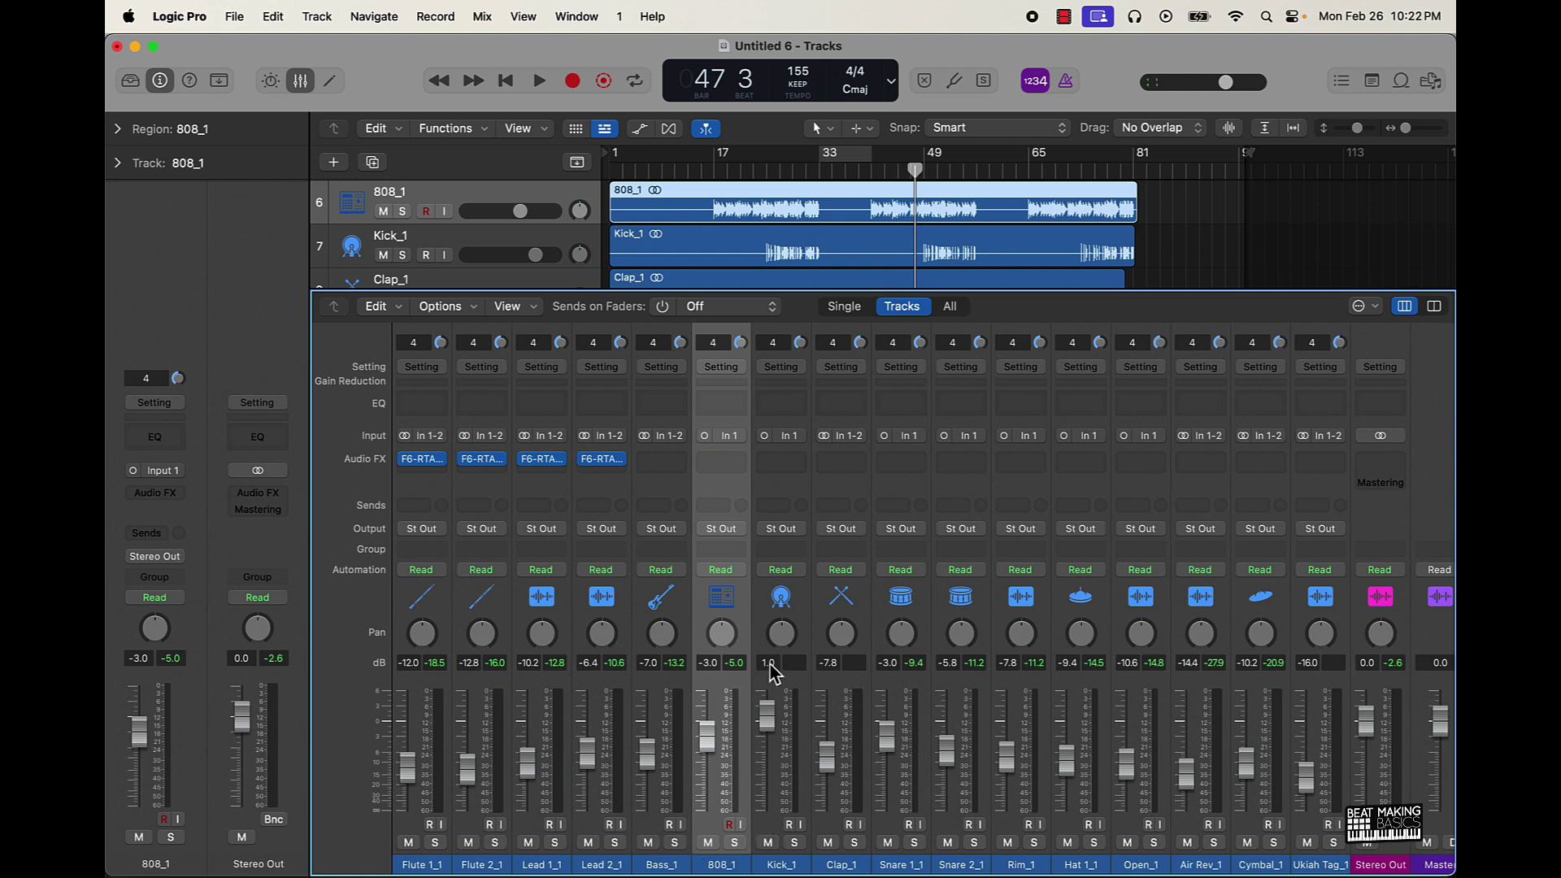
# - Play the beat, pan Rim_1 to +28 and Hat 1_1 to -8, and set the Rim_1 volume to -10.0 dB
pyautogui.press('space')
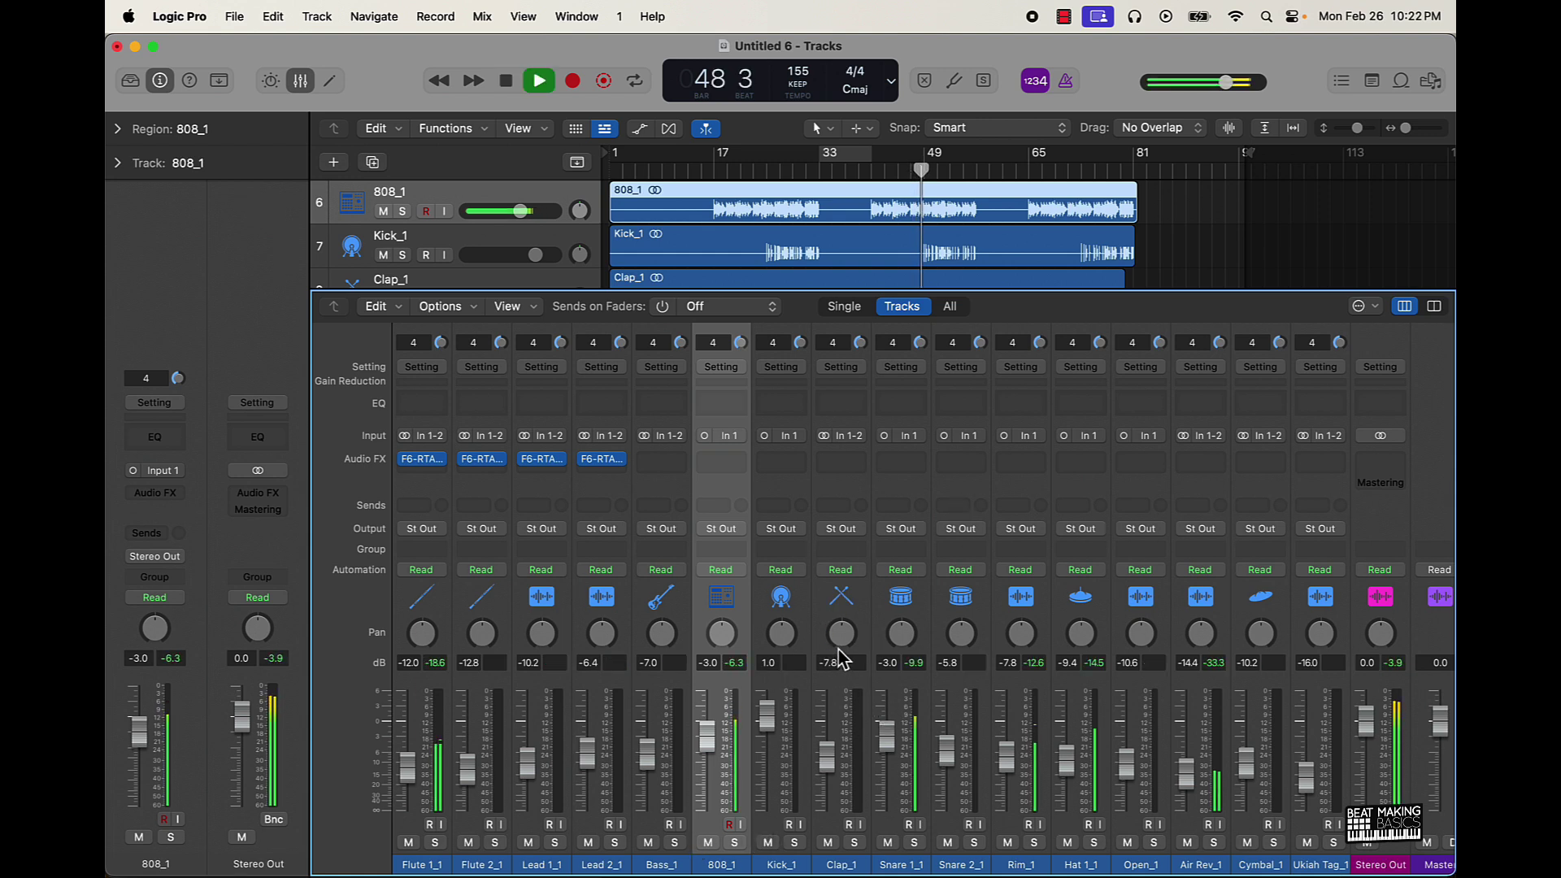
pyautogui.press('space')
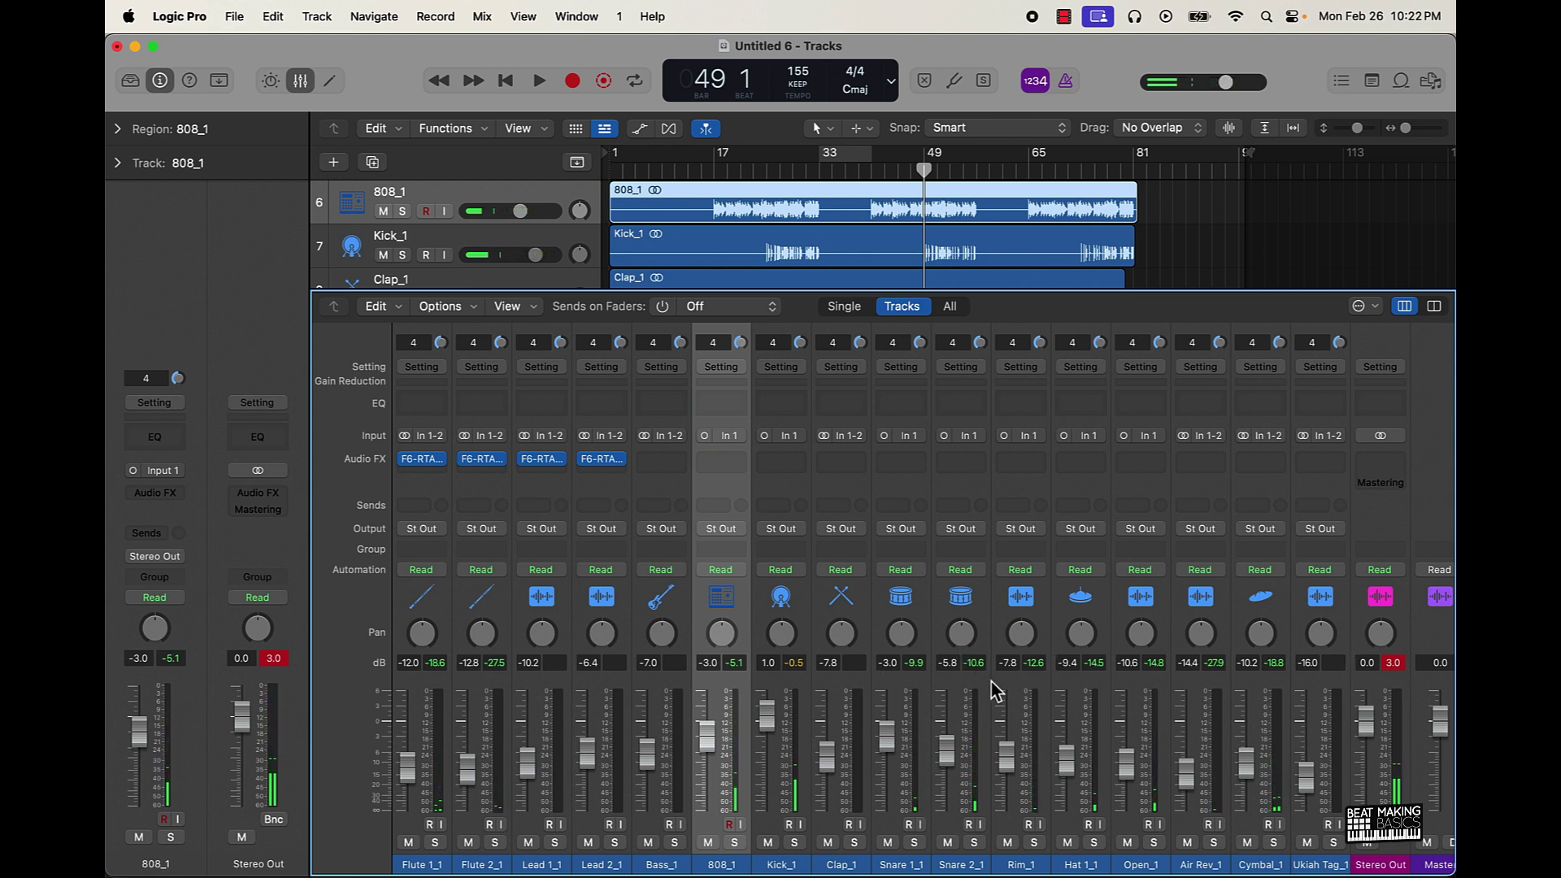
pyautogui.press('space')
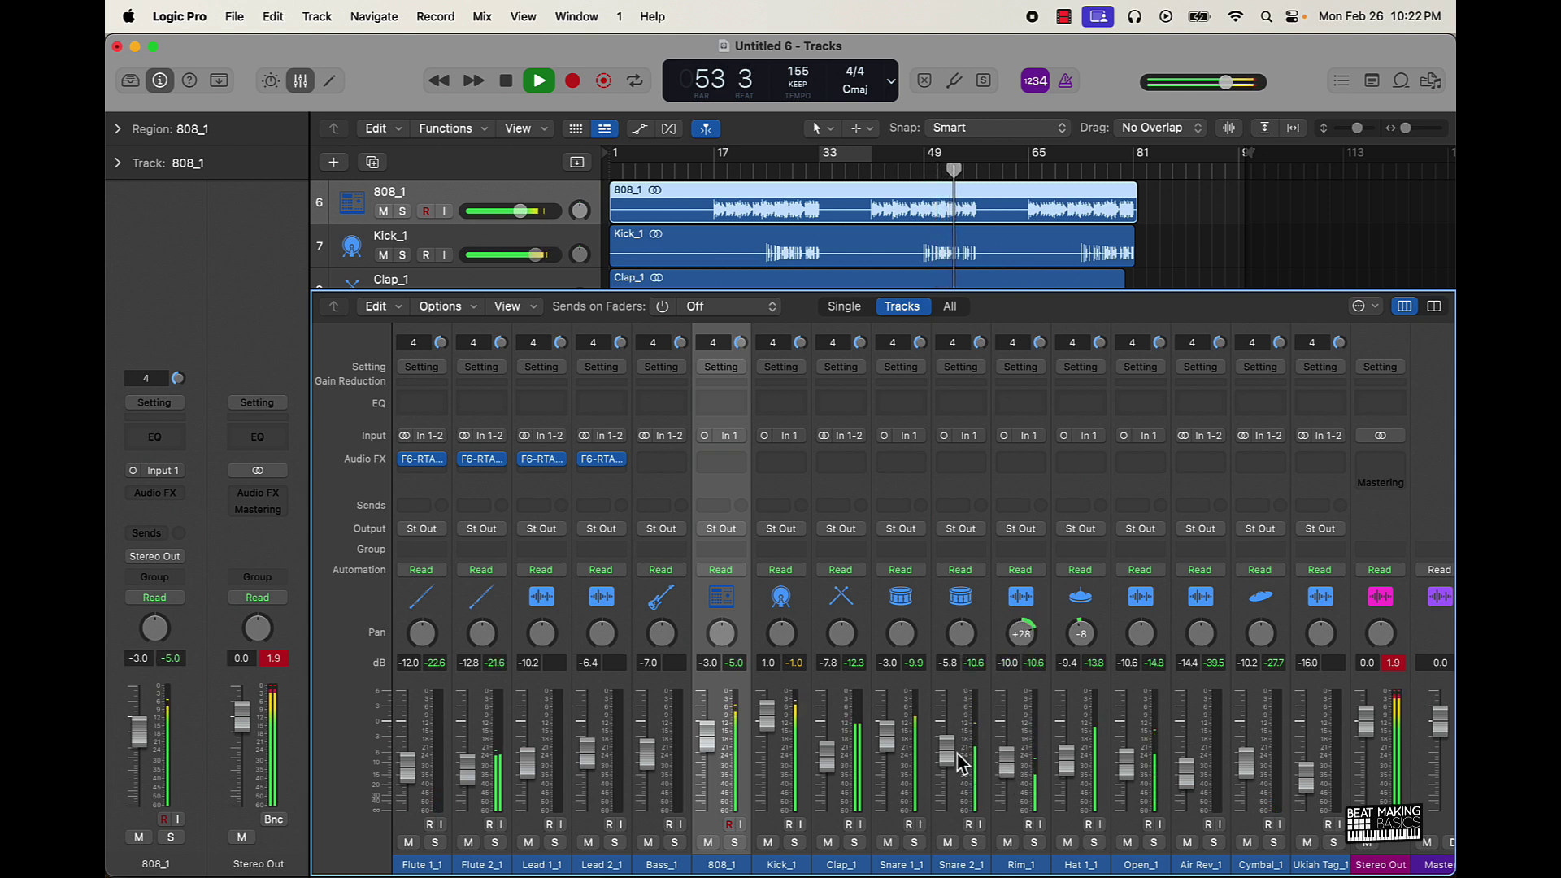
# - Set Snare 2_1 to -6.4 dB, pan Snare 2_1 -15, Open_1 +20, Lead 1_1 +9 and Lead 2_1 -8, and reset the Stereo Out peak
pyautogui.moveTo(946, 747); pyautogui.dragTo(947, 755)
pyautogui.moveTo(959, 637); pyautogui.dragTo(953, 657)
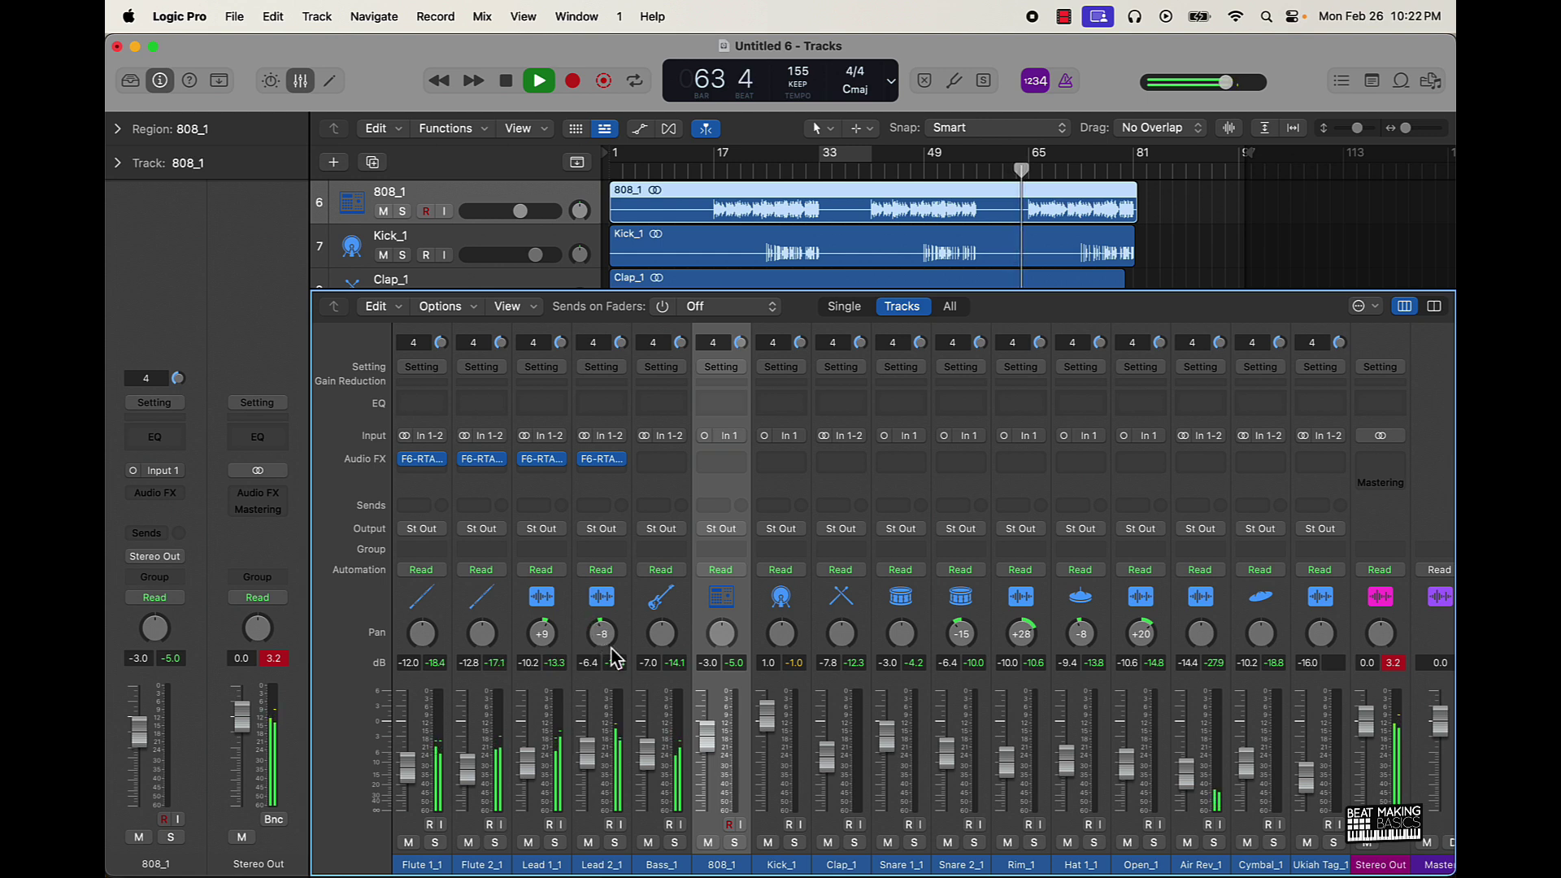
pyautogui.click(1398, 667)
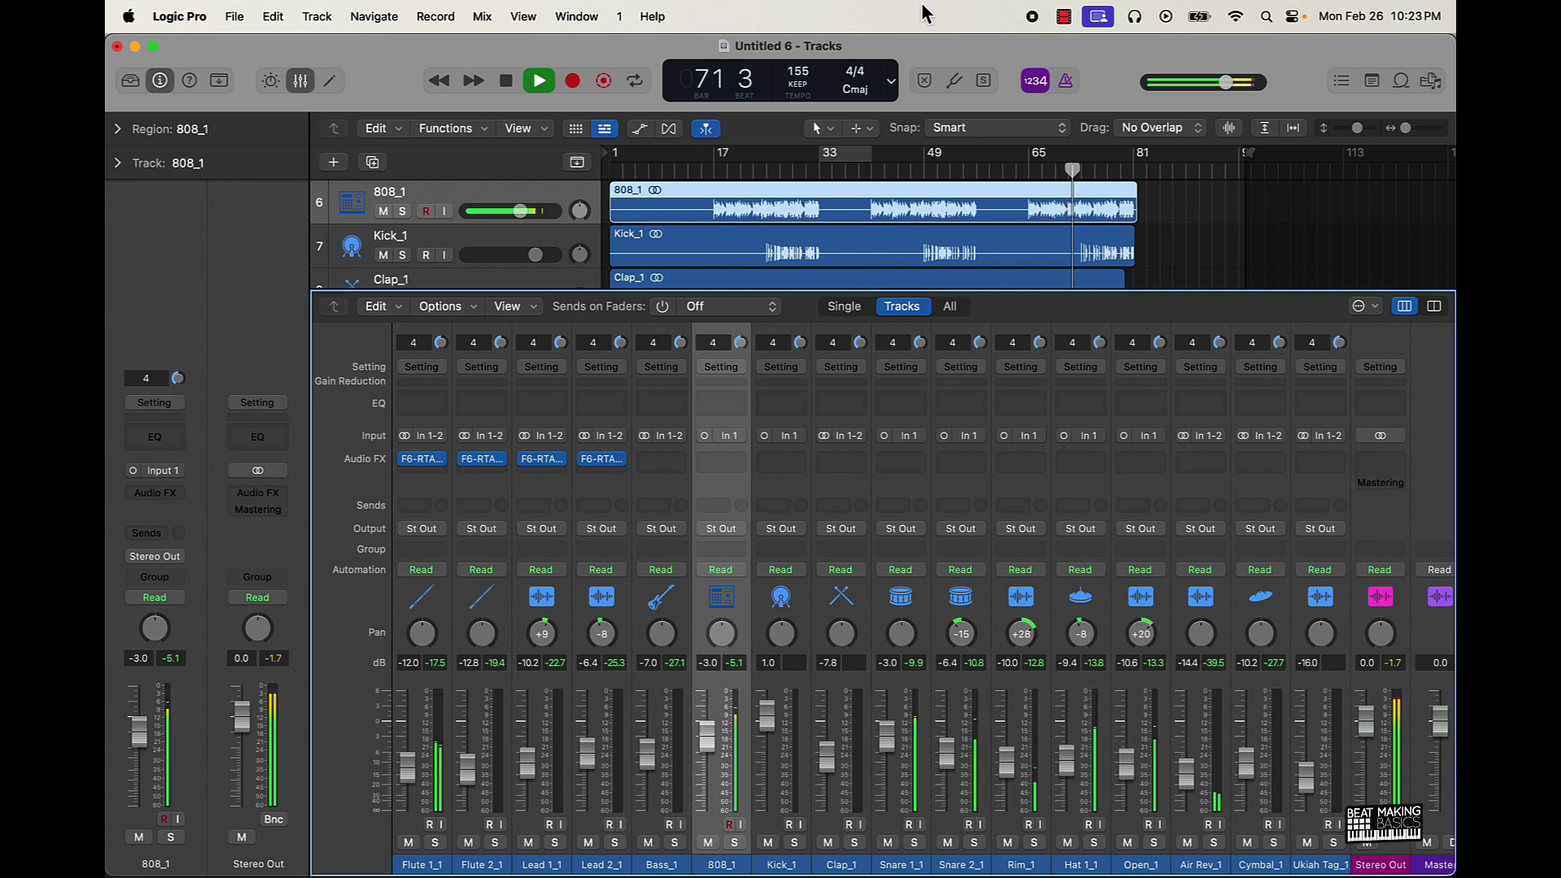
# - Hide the mixer, raise the 808_1 volume to -0.6 dB, lower Kick_1 slightly, raise Bass_1 slightly and deselect the region
pyautogui.click(300, 80)
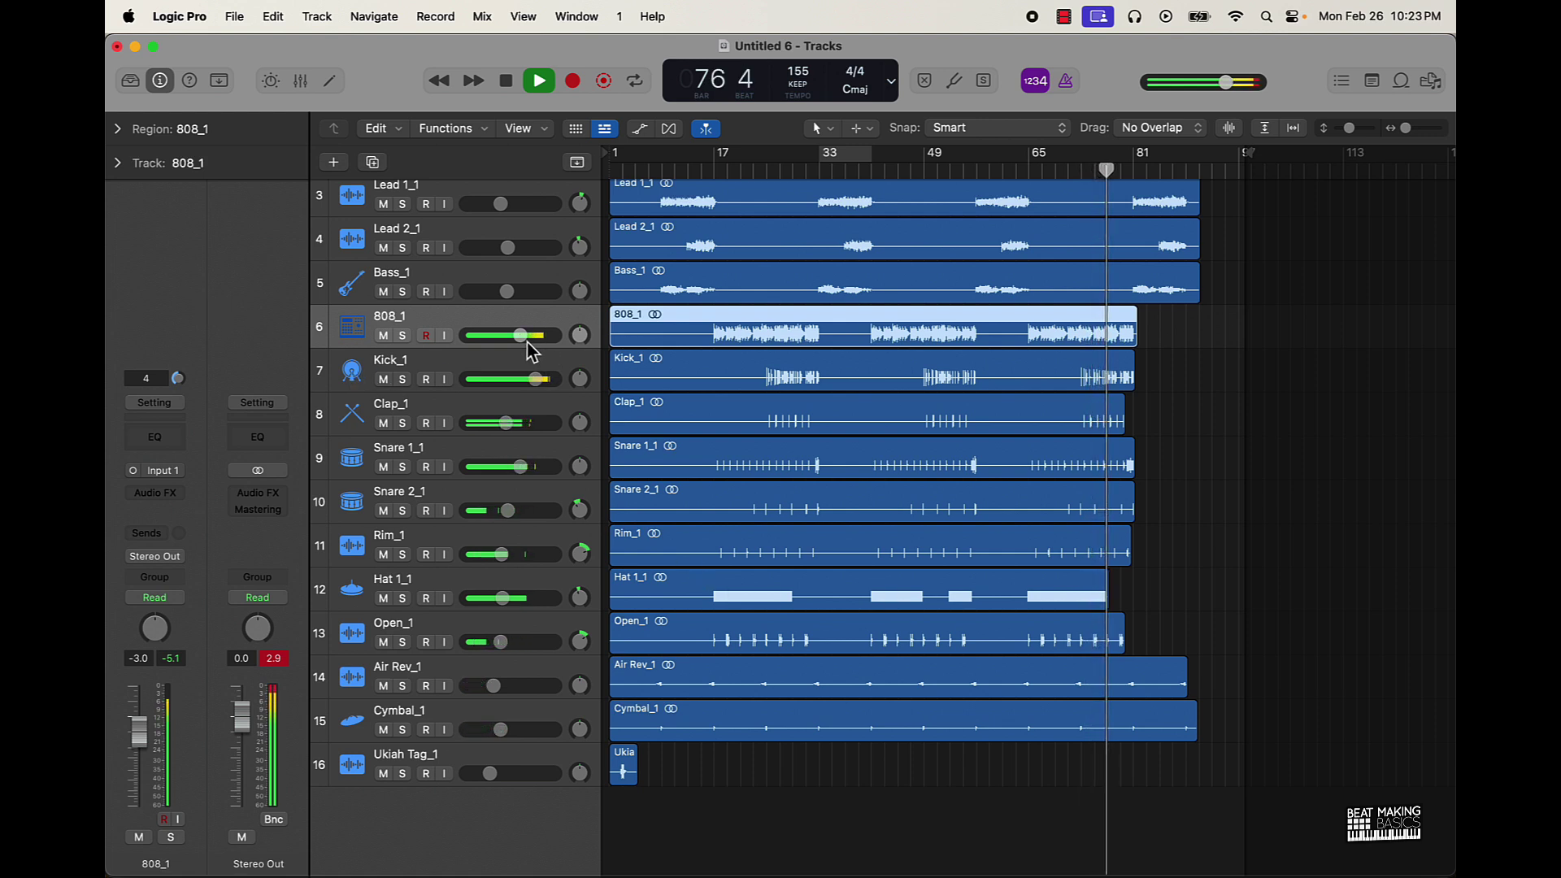
pyautogui.moveTo(521, 334); pyautogui.dragTo(527, 335)
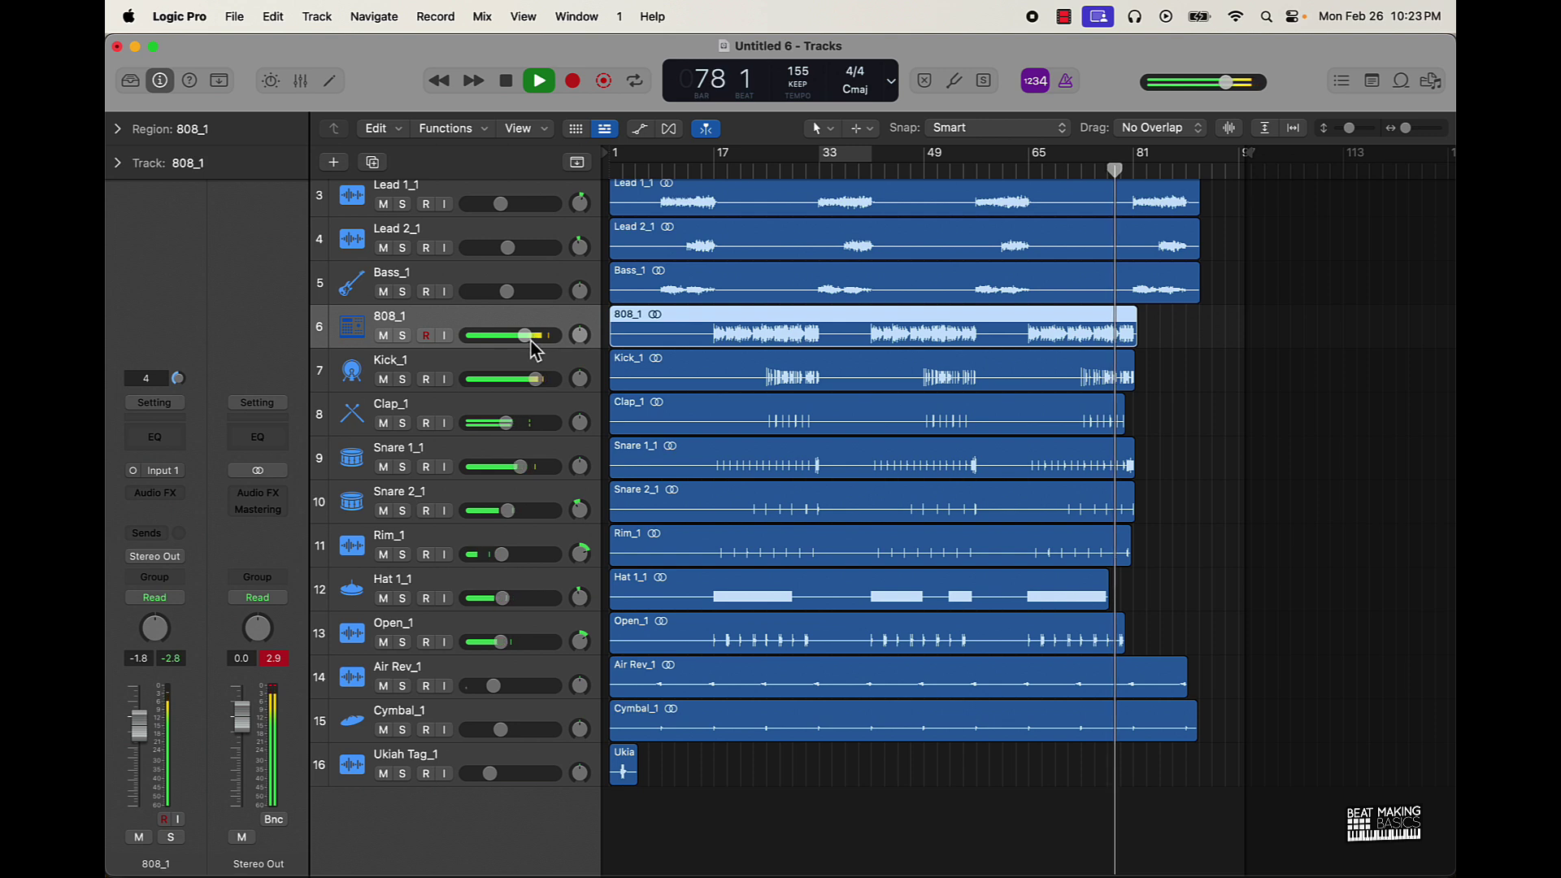
pyautogui.moveTo(544, 380); pyautogui.dragTo(513, 291)
pyautogui.click(1209, 354)
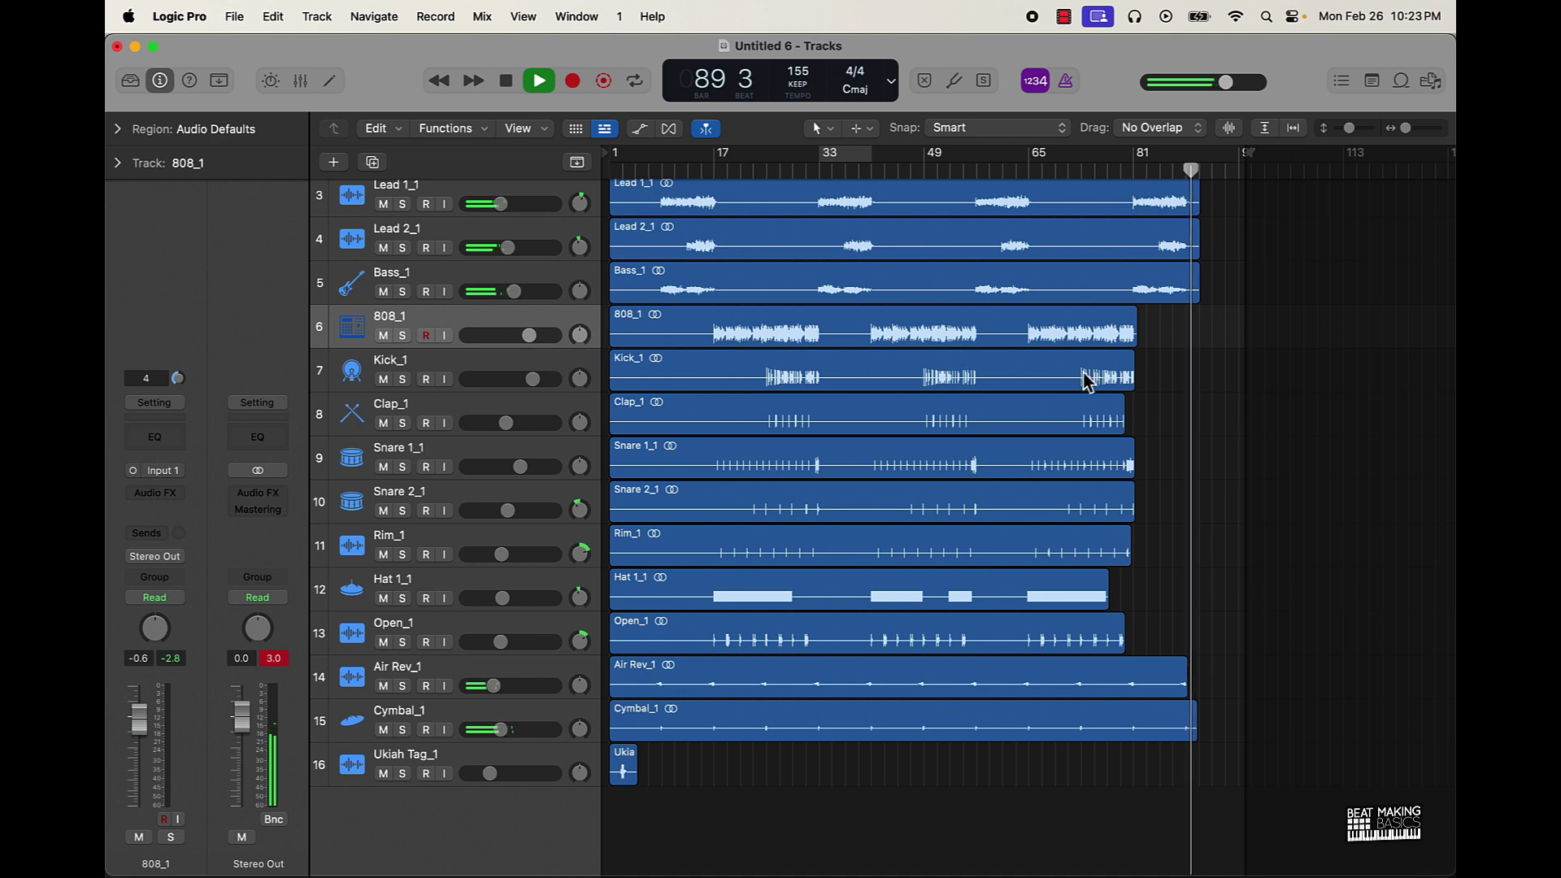
# - Return the playhead to the start of the song, play the opening briefly and show the mixer again
pyautogui.press('space')
pyautogui.press('Return')
pyautogui.press('space')
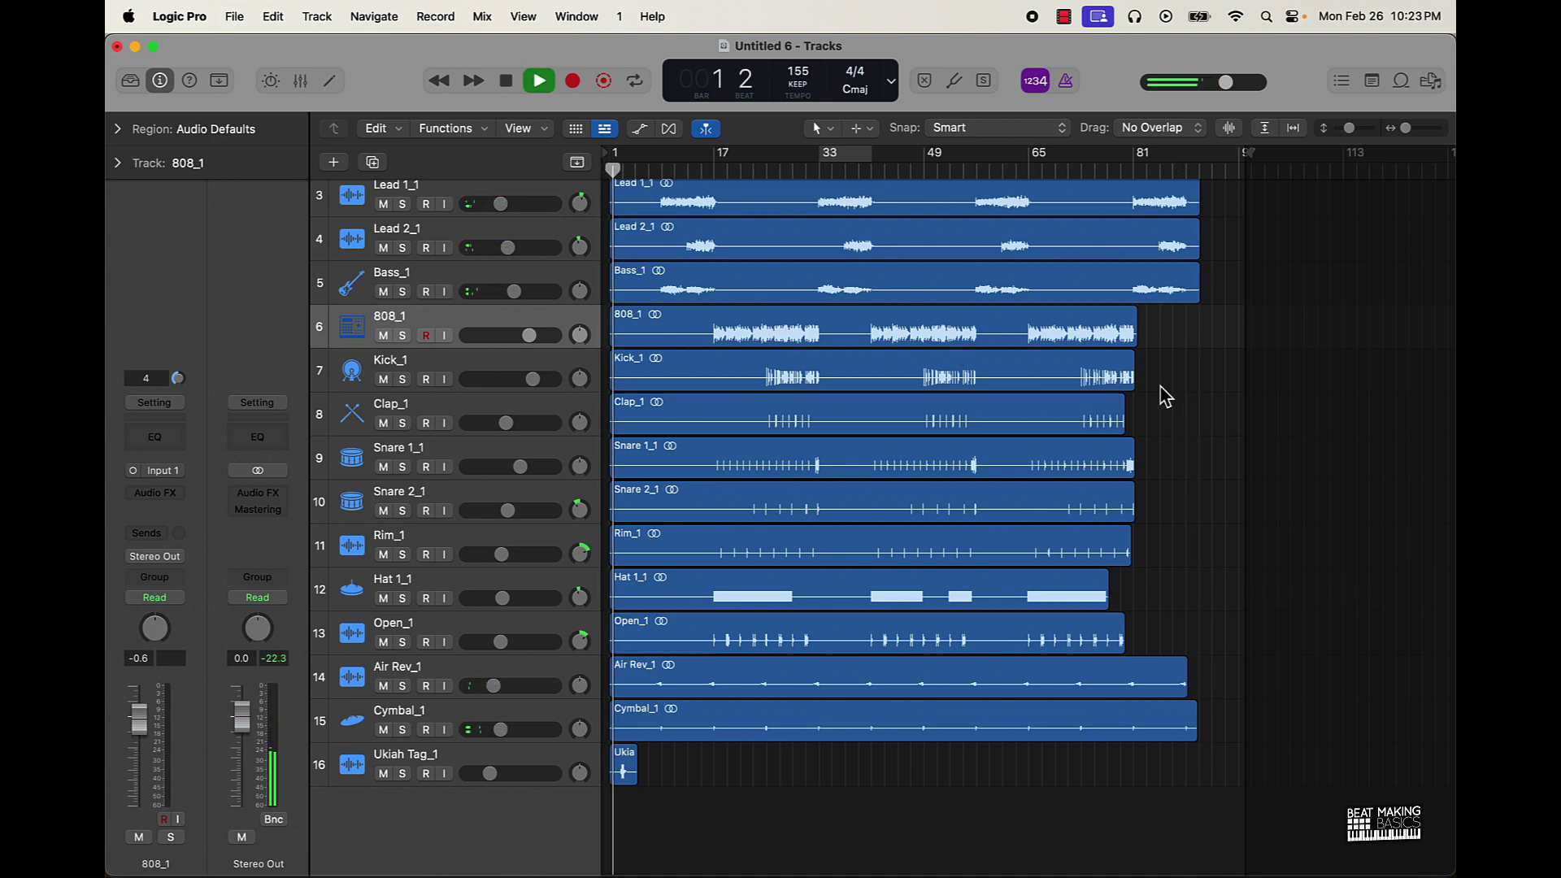
pyautogui.press('space')
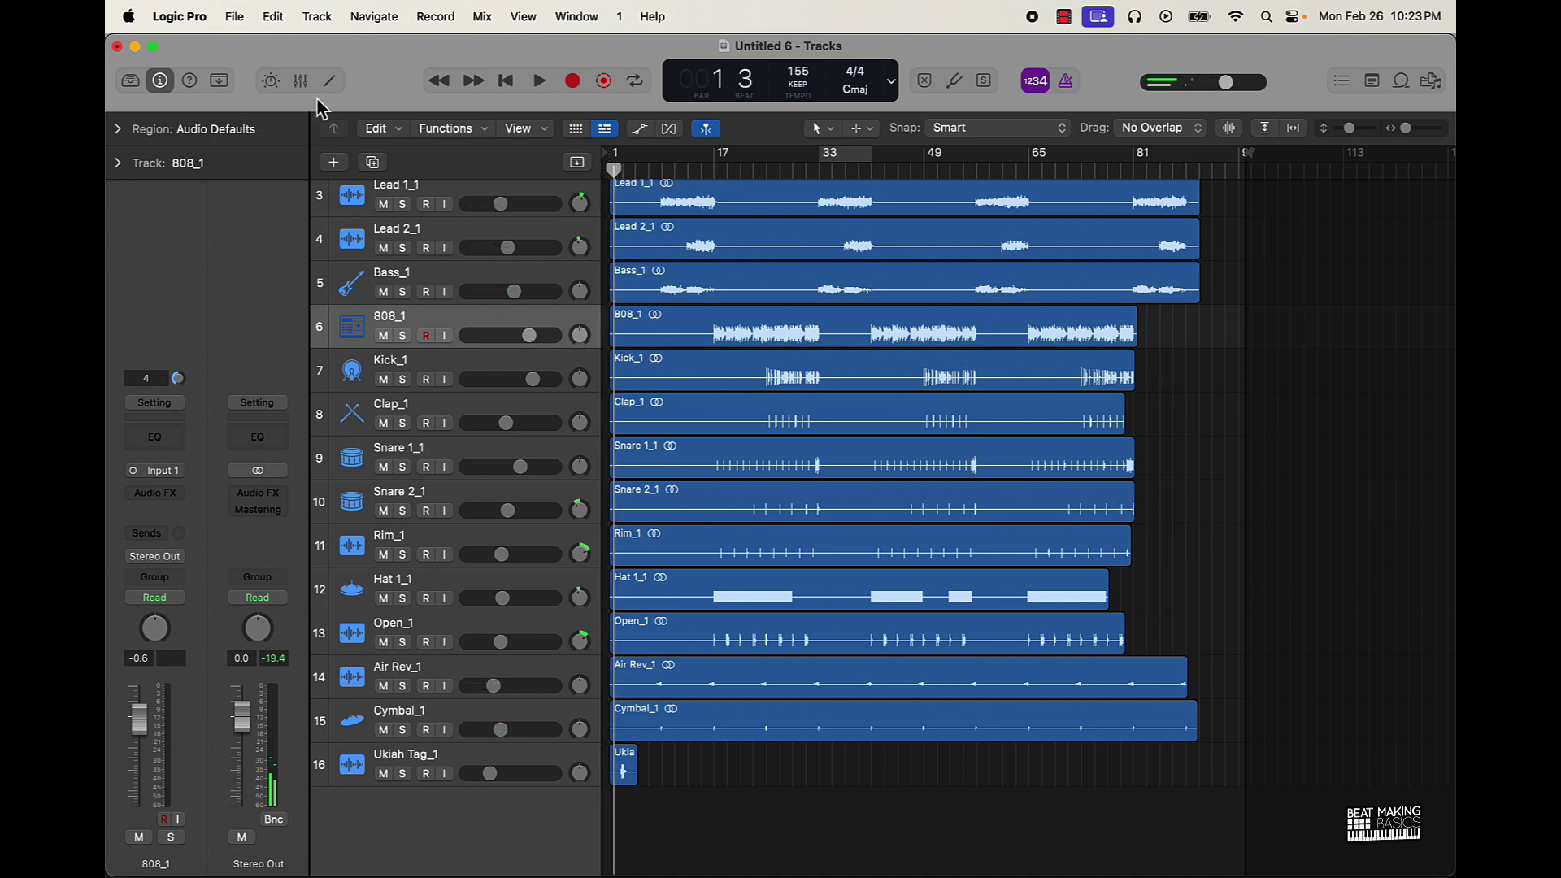
pyautogui.click(300, 81)
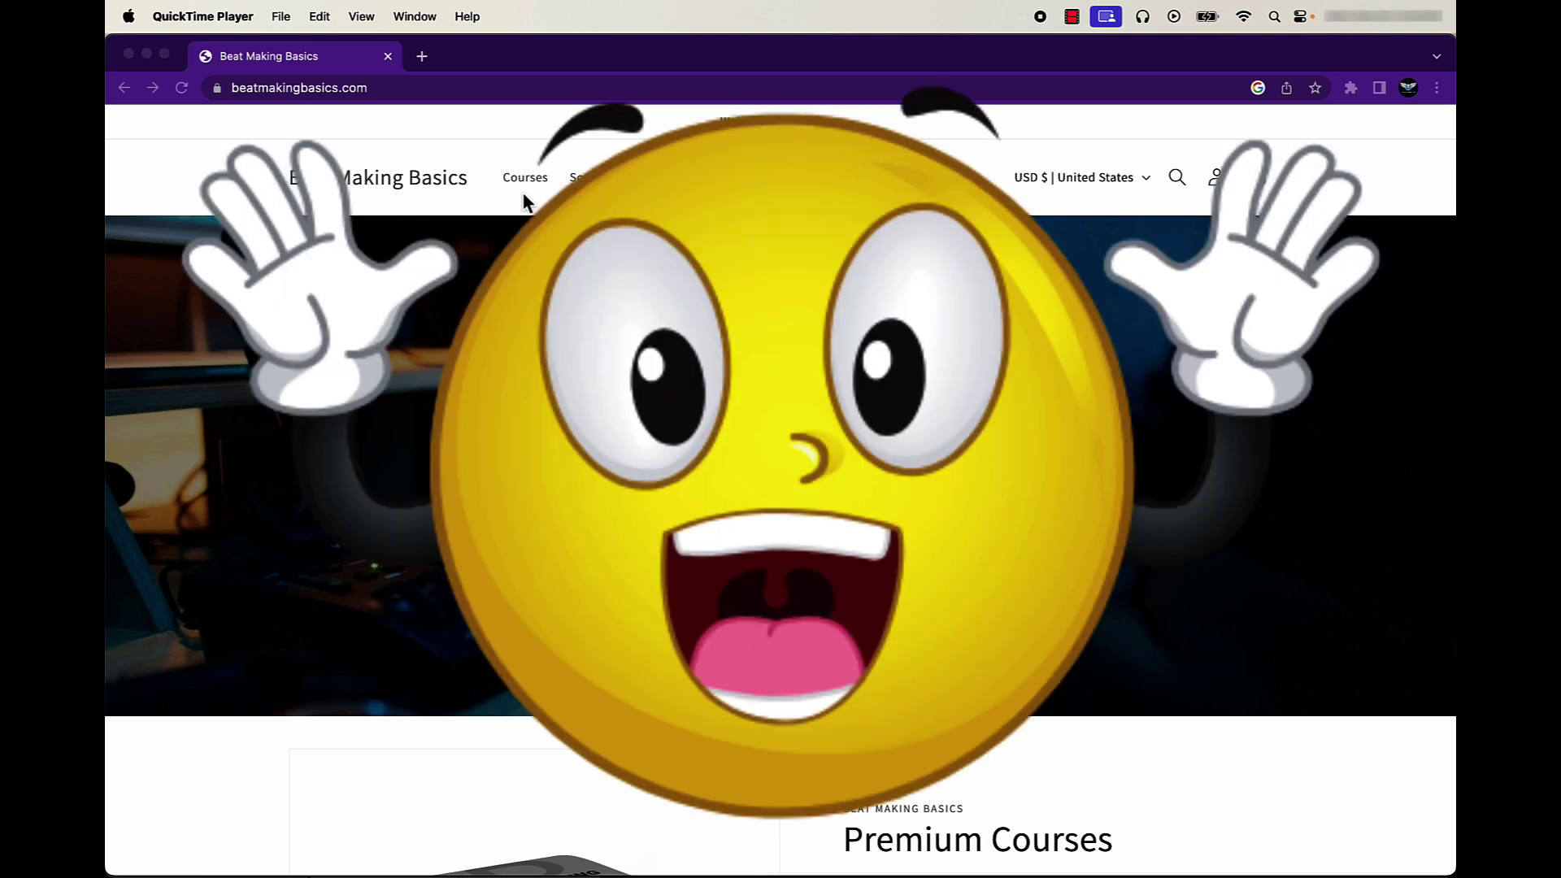
# - Switch to Chrome and browse the Courses, Sound Kits and Templates collections on beatmakingbasics.com
pyautogui.click(530, 181)
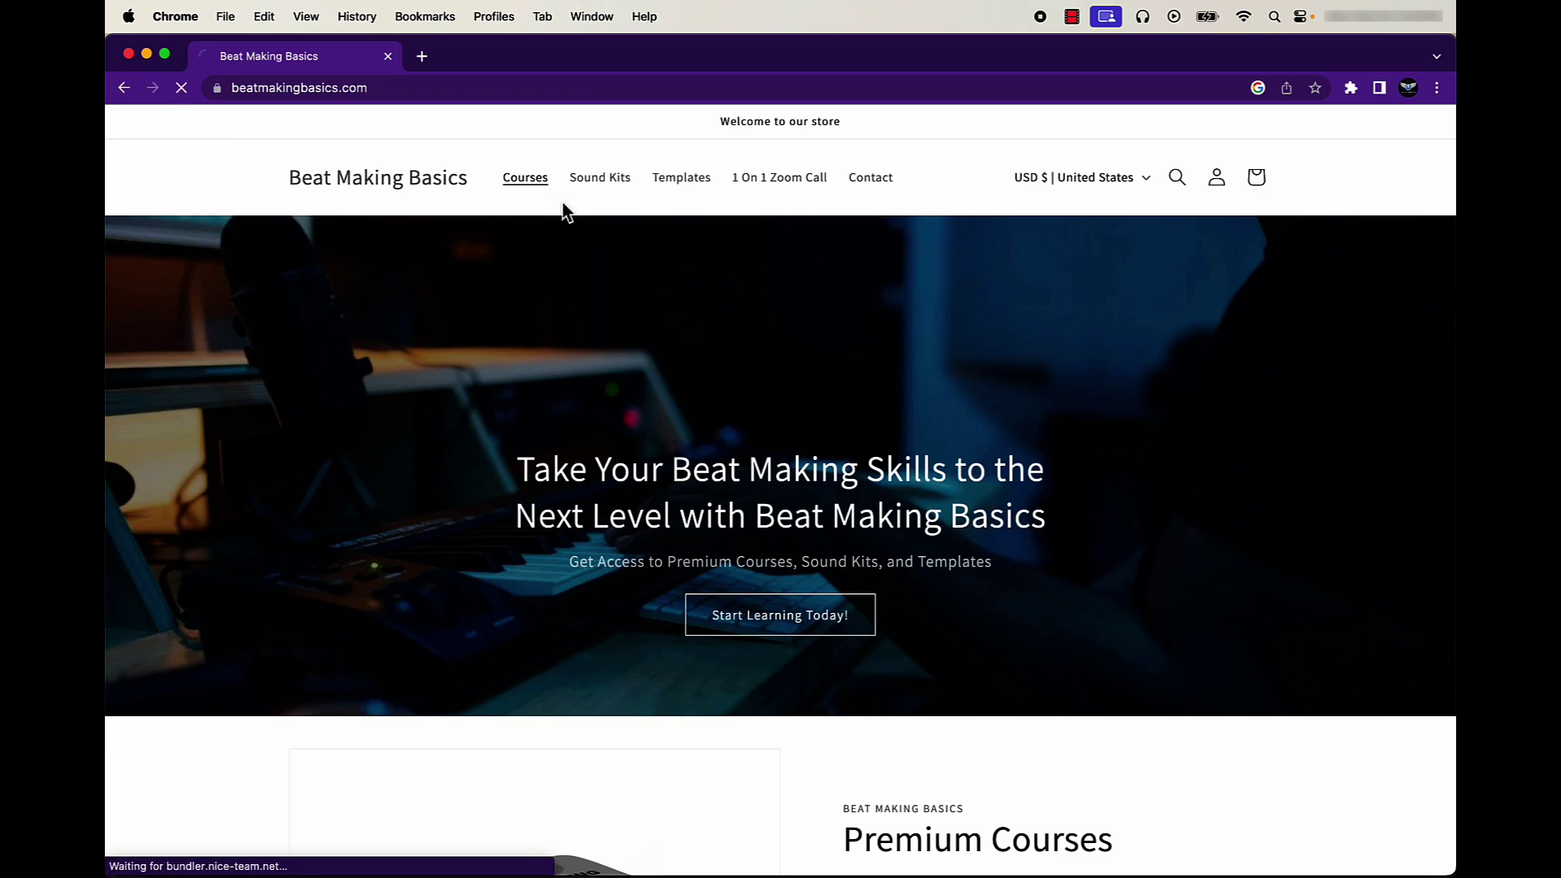
pyautogui.scroll(-15, 885, 436)
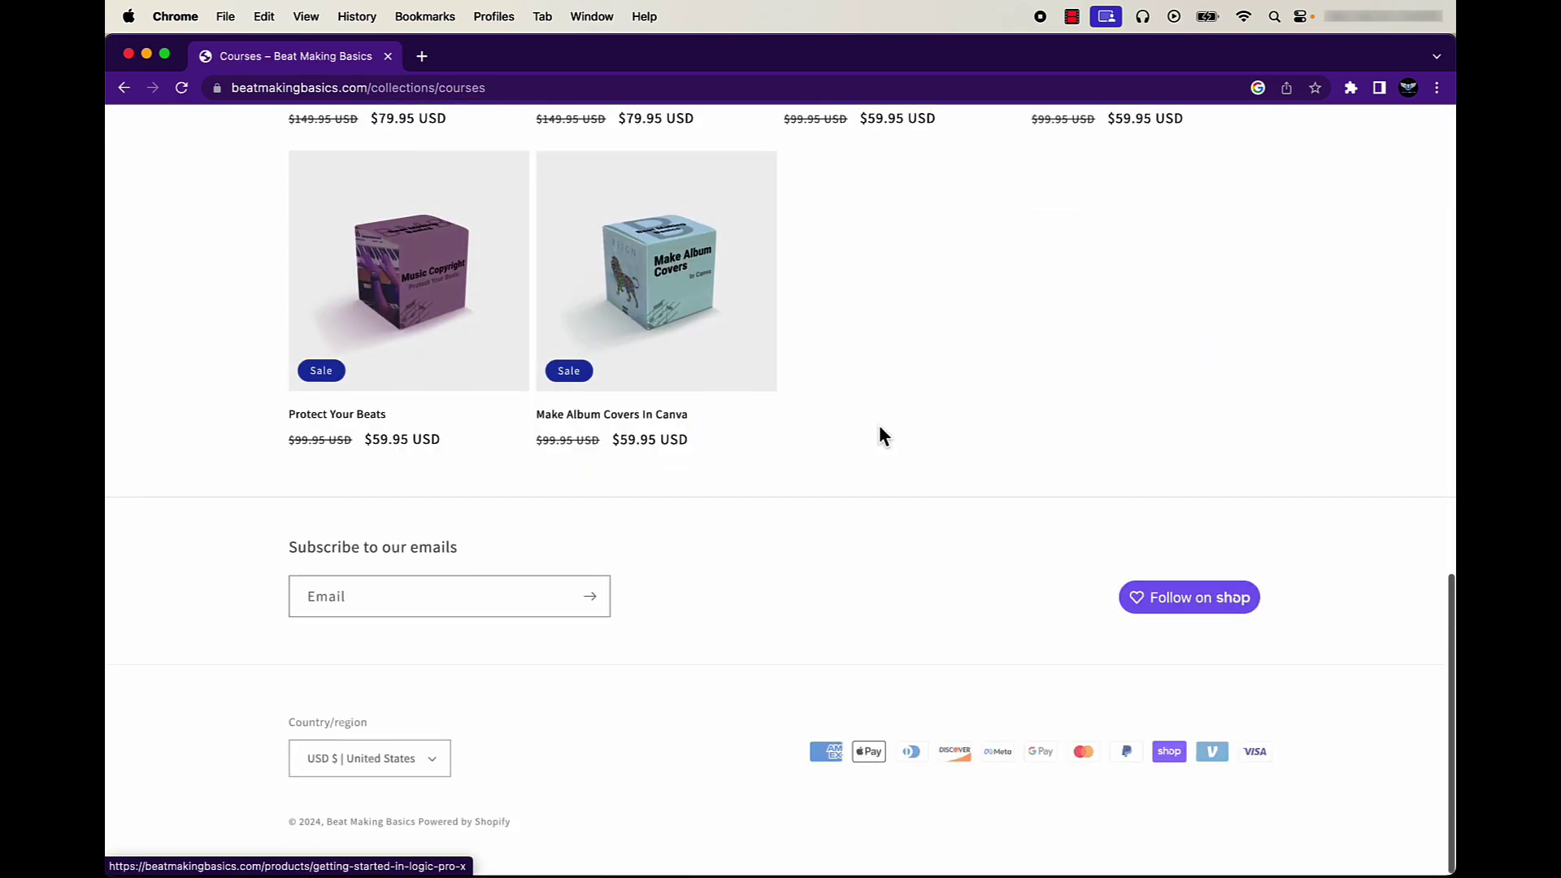
pyautogui.scroll(15, 885, 435)
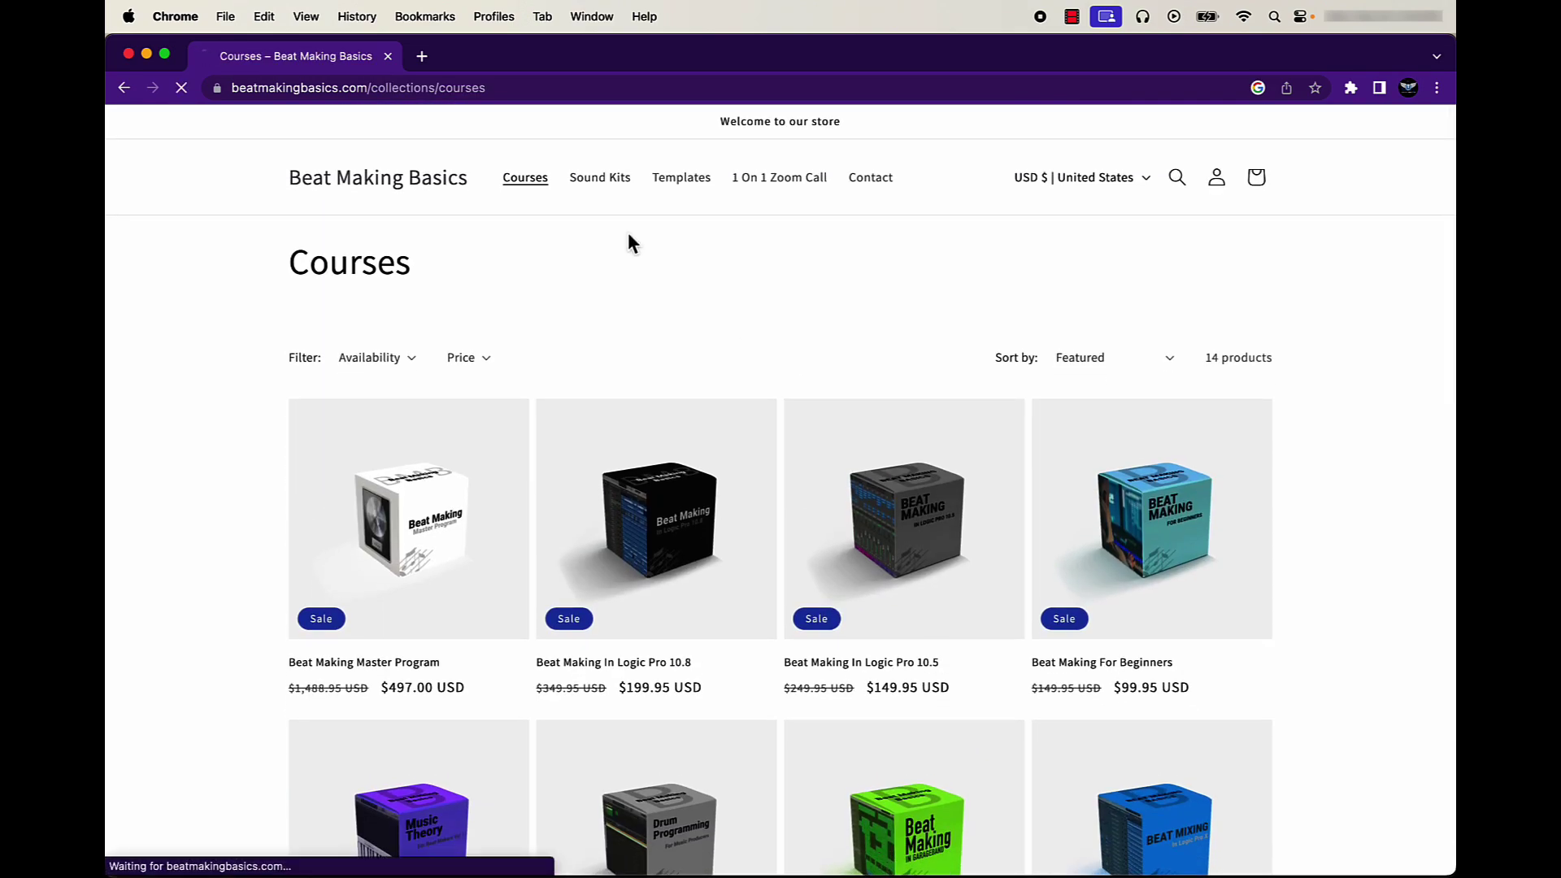
pyautogui.scroll(-10, 631, 463)
pyautogui.scroll(10, 732, 464)
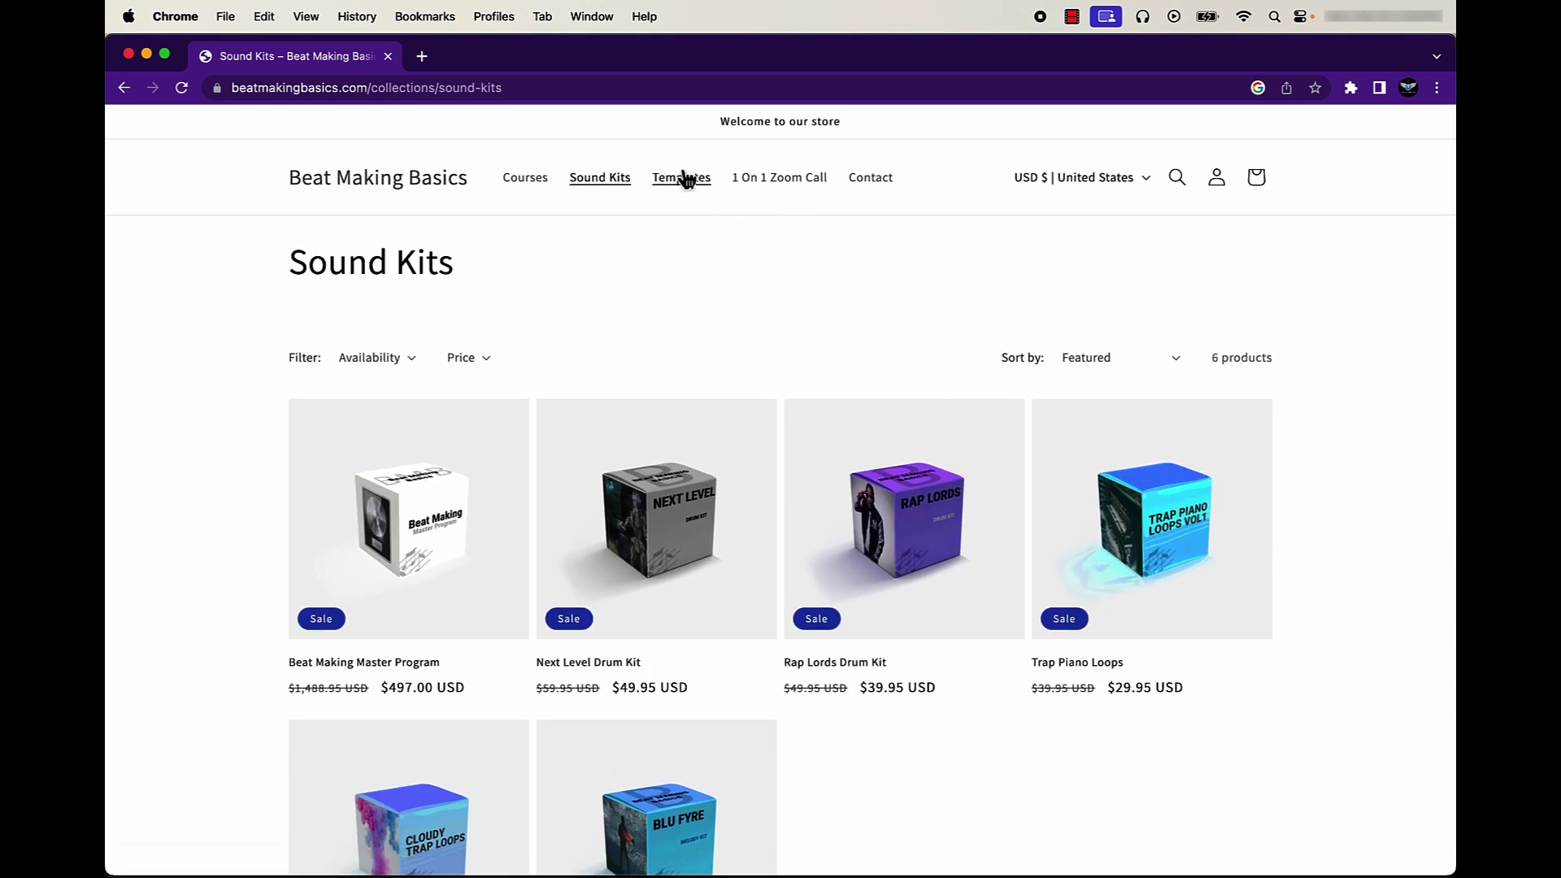
pyautogui.click(681, 177)
pyautogui.scroll(-5, 829, 341)
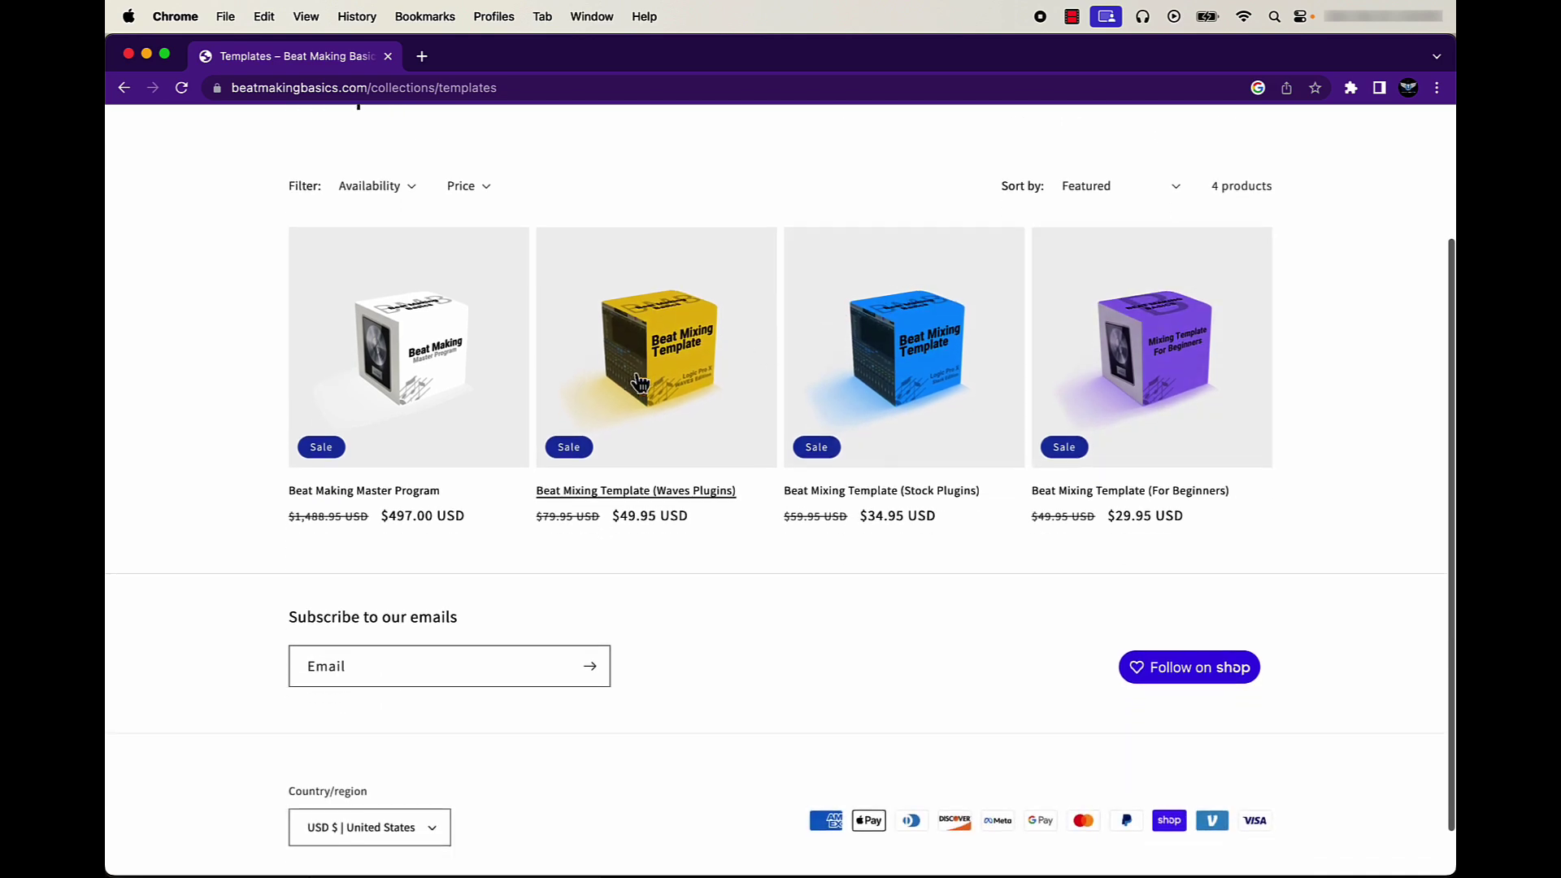
pyautogui.scroll(5, 681, 349)
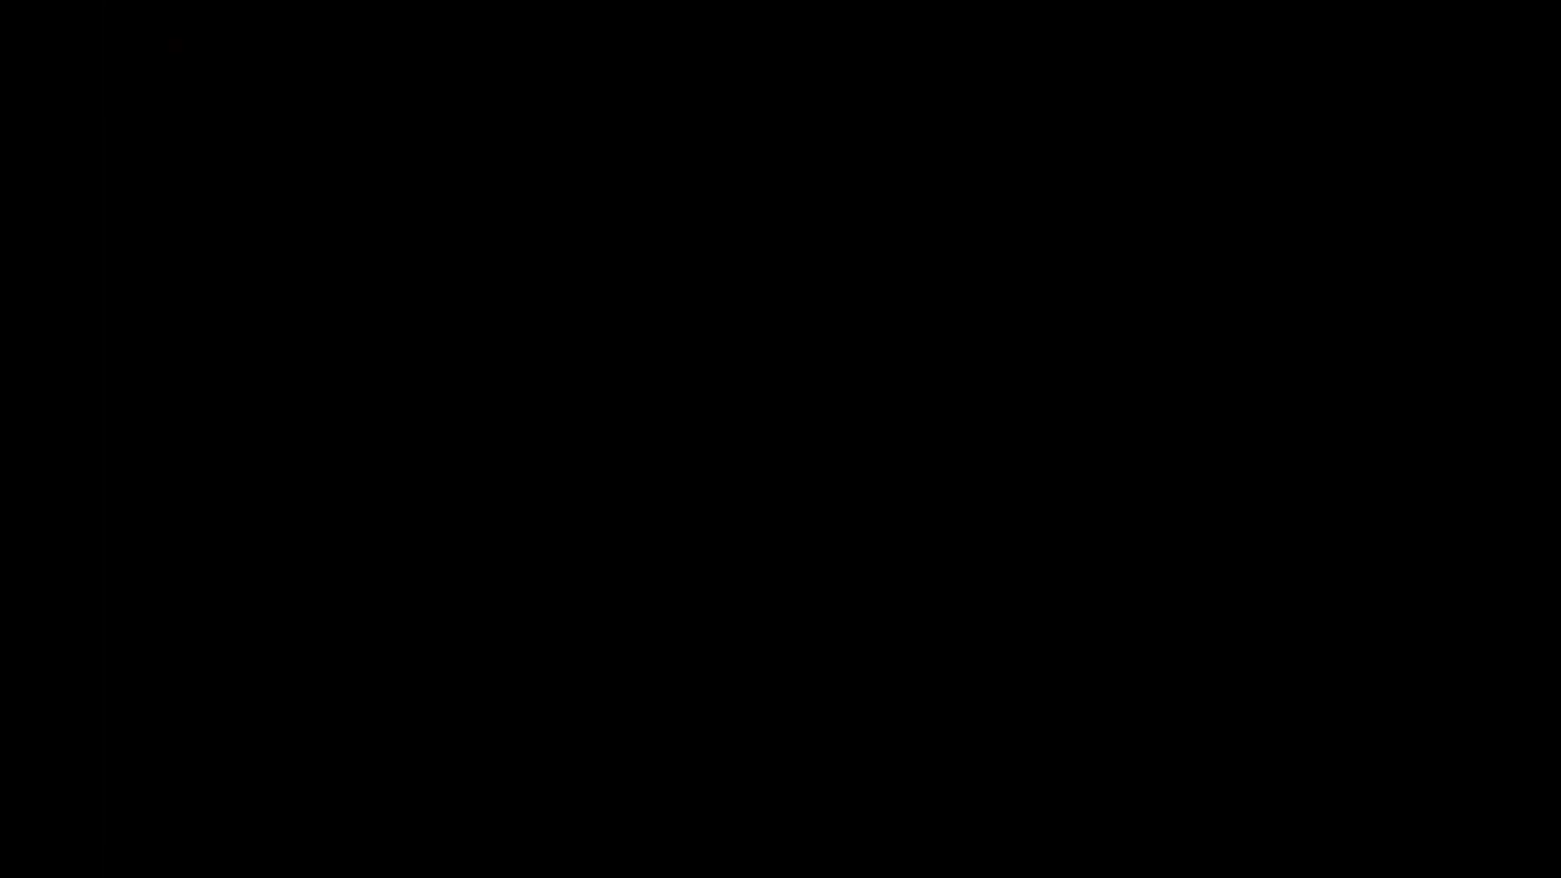